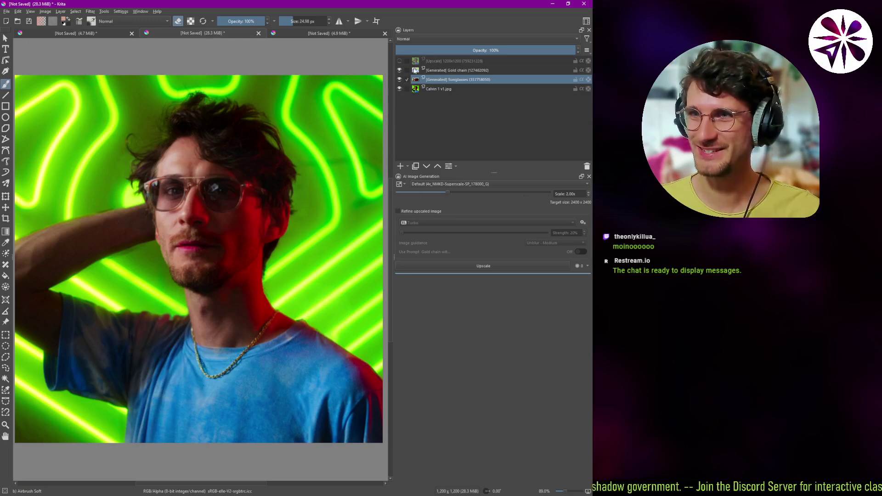
- Compare the portrait with and without the upscaled layer by toggling its visibility, leaving the layer shown
click(399, 60)
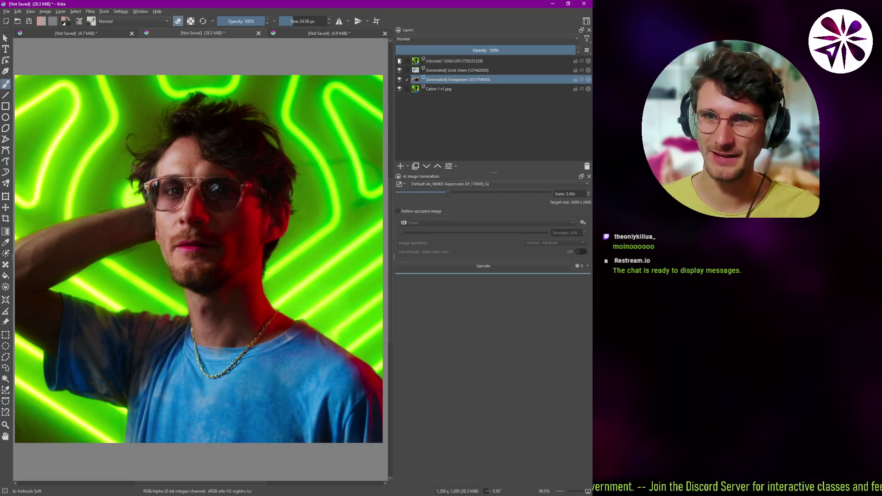
scroll(191, 252, up, 5)
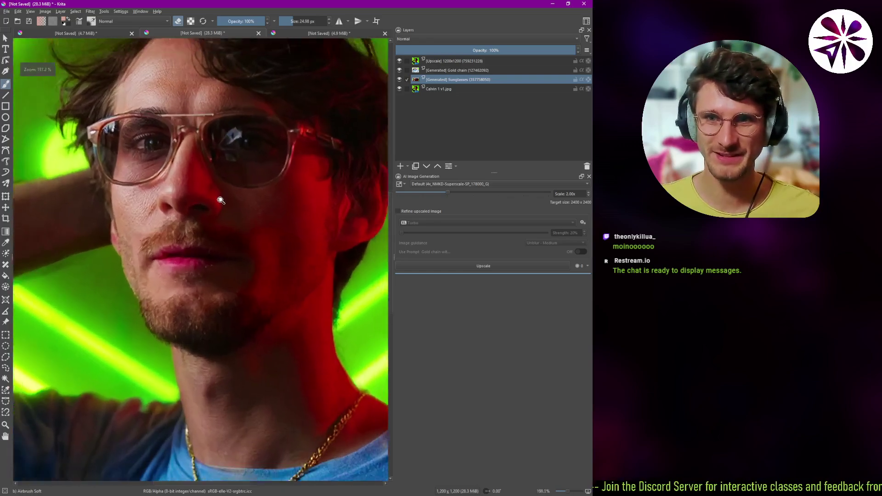
click(399, 61)
click(399, 61)
click(399, 60)
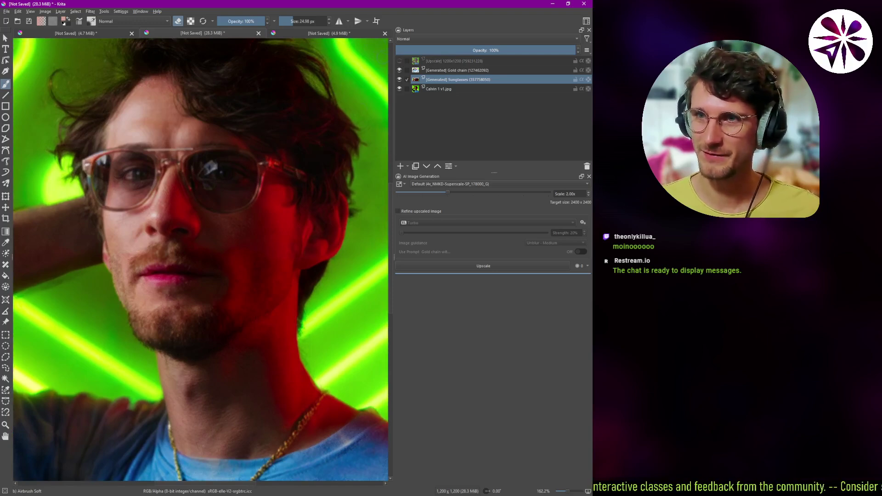
click(399, 61)
scroll(239, 172, down, 3)
scroll(239, 173, down, 3)
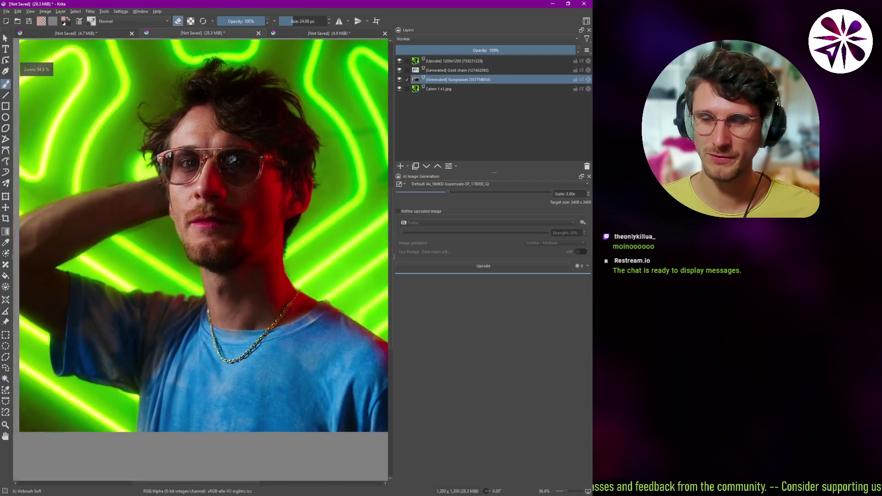
scroll(261, 182, up, 1)
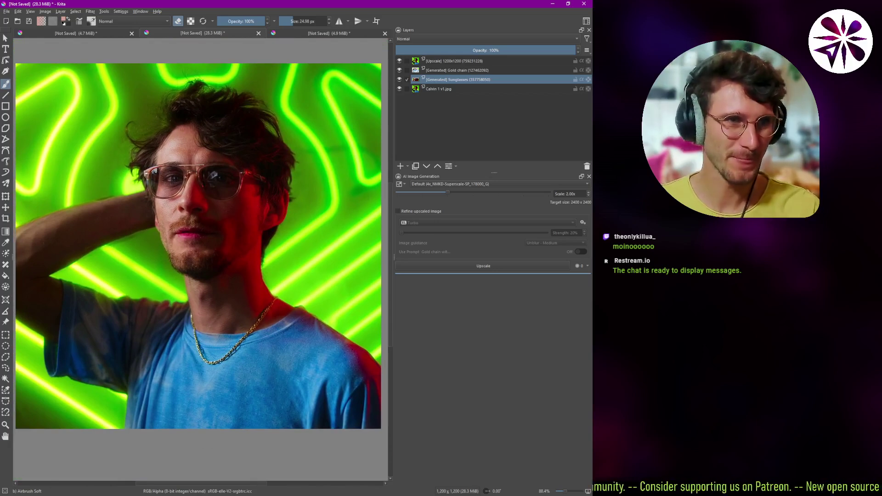
- Switch to the web browser and copy the address of the Krita homepage
key(alt+Tab)
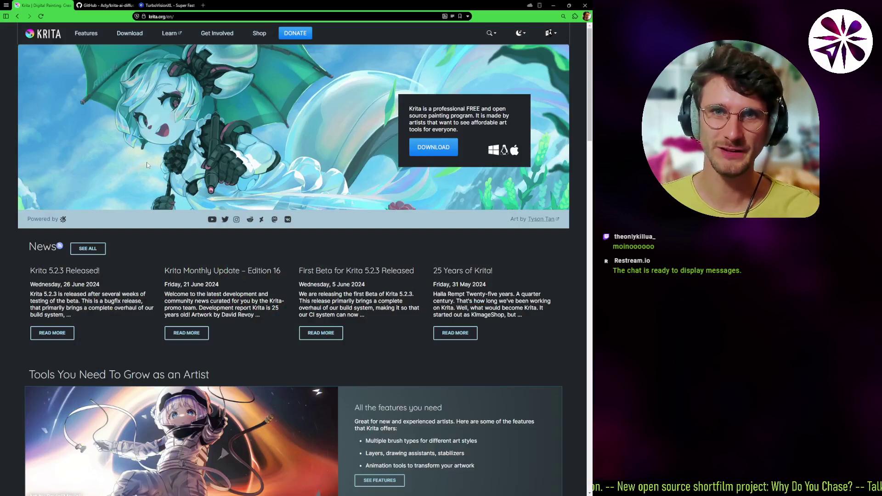
key(ctrl+l)
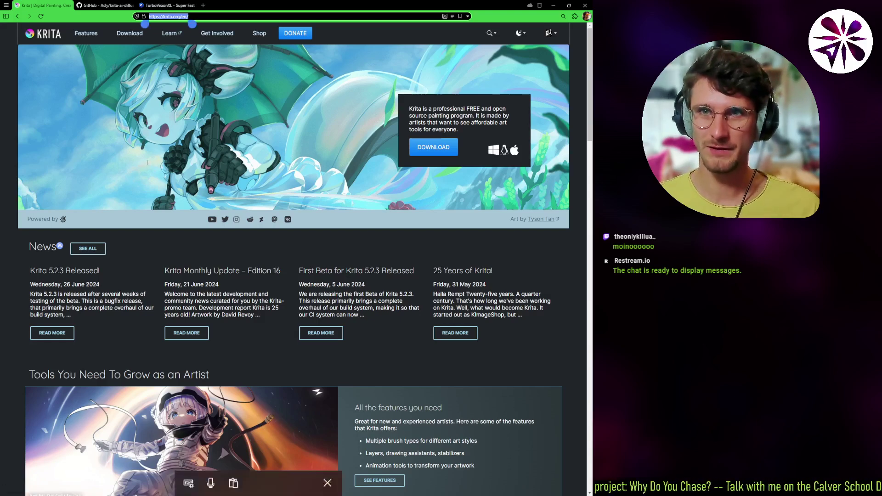
key(ctrl+c)
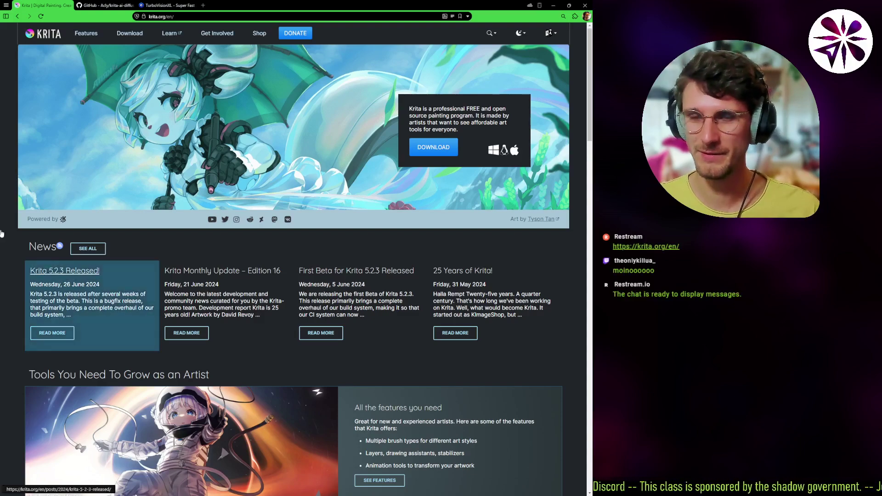
key(ctrl+l)
scroll(1, 233, down, 1)
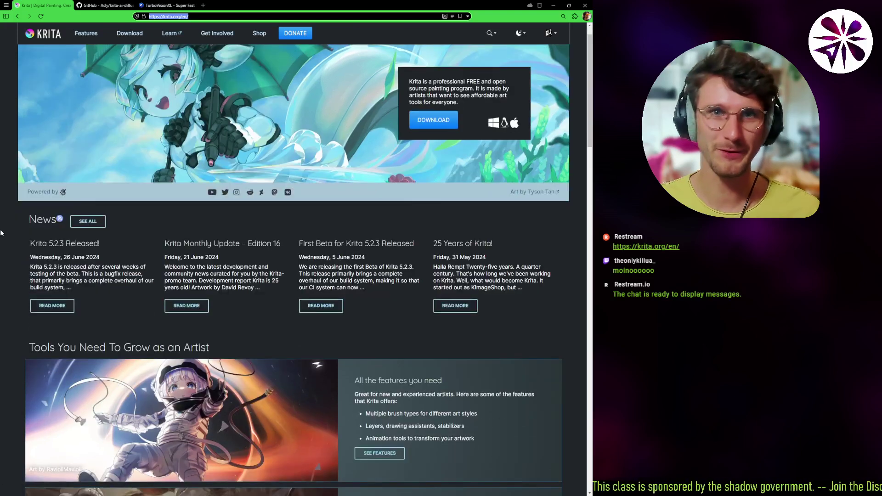
scroll(1, 232, up, 1)
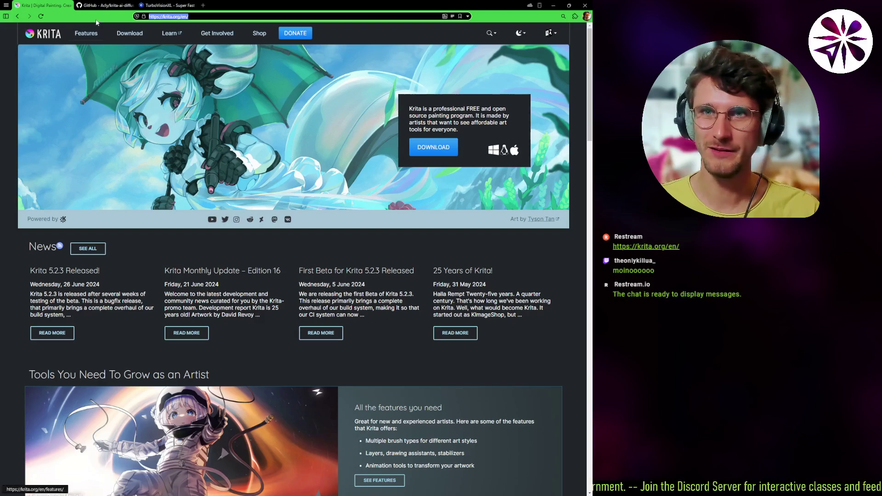
- Examine the krita-ai-diffusion repository page on GitHub, including its file list and README introduction
click(99, 7)
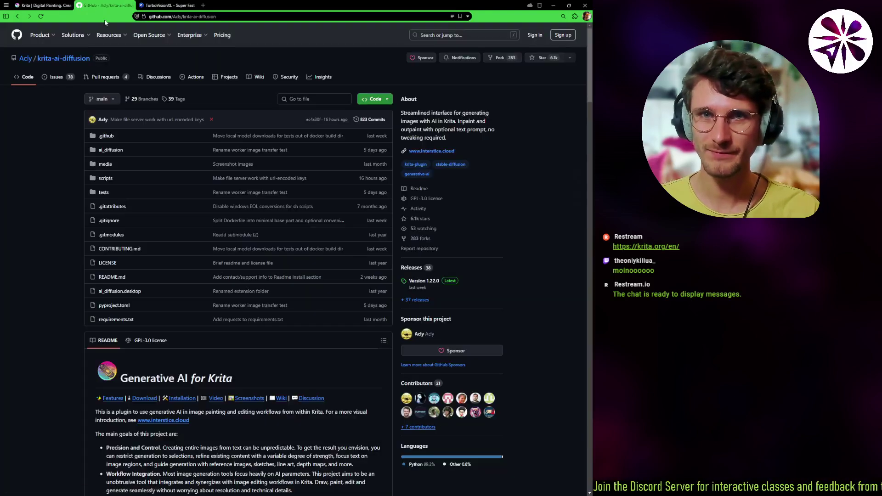
scroll(105, 23, down, 5)
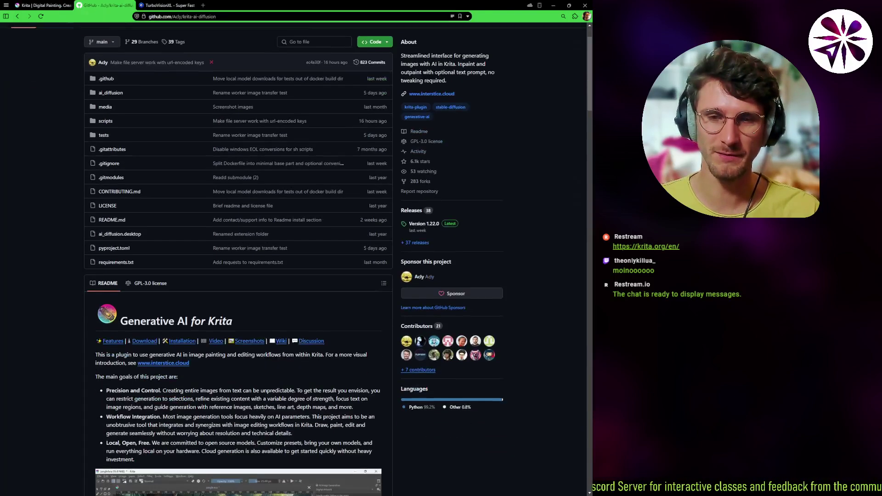
scroll(104, 22, up, 5)
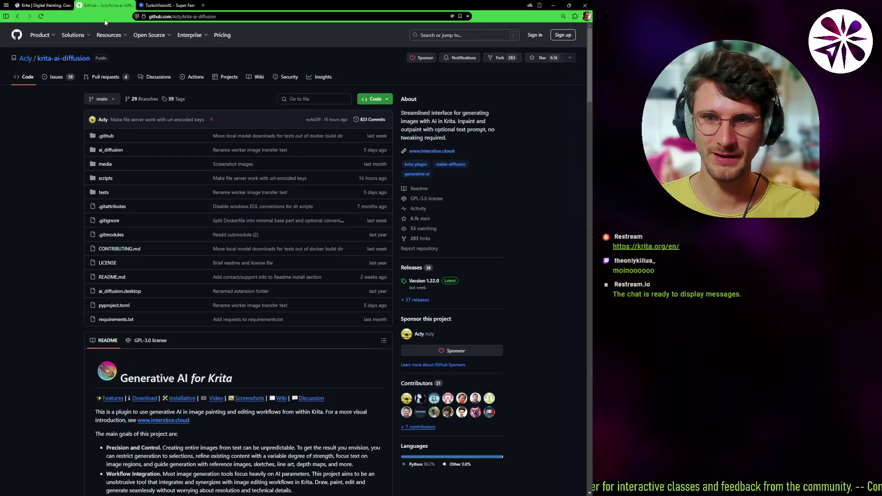
scroll(3, 180, down, 1)
scroll(3, 180, up, 1)
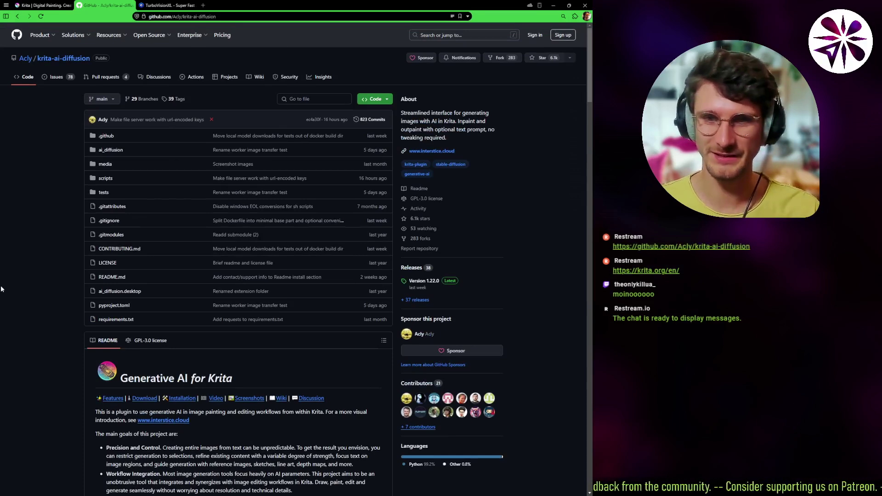
scroll(1, 289, down, 2)
scroll(1, 289, up, 2)
- Open the AI plugin's version 1.22.0 release page and download krita_ai_diffusion-1.22.0.zip
key(ctrl+l)
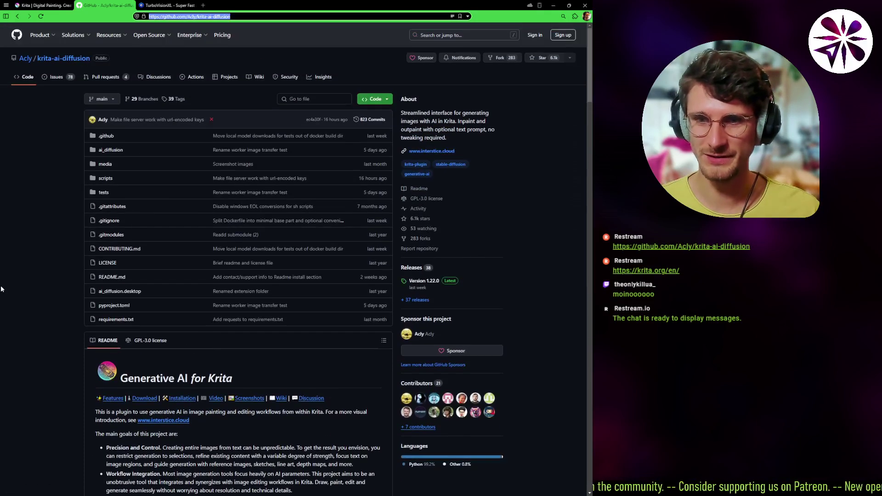
text(interstice.cloud/plugin)
key(Return)
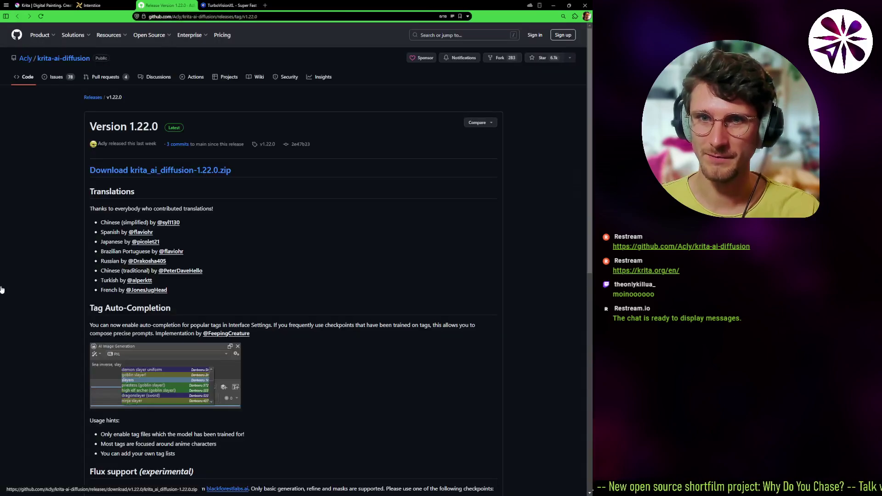
key(Return)
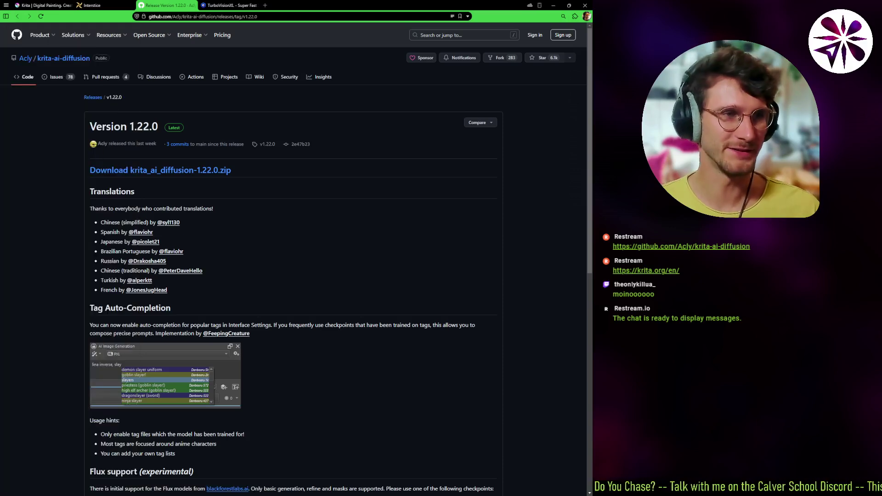
- Switch to Krita and select krita_ai_diffusion-1.22.0.zip in Downloads for a Python plugin import from file, but cancel the import
key(alt+Tab)
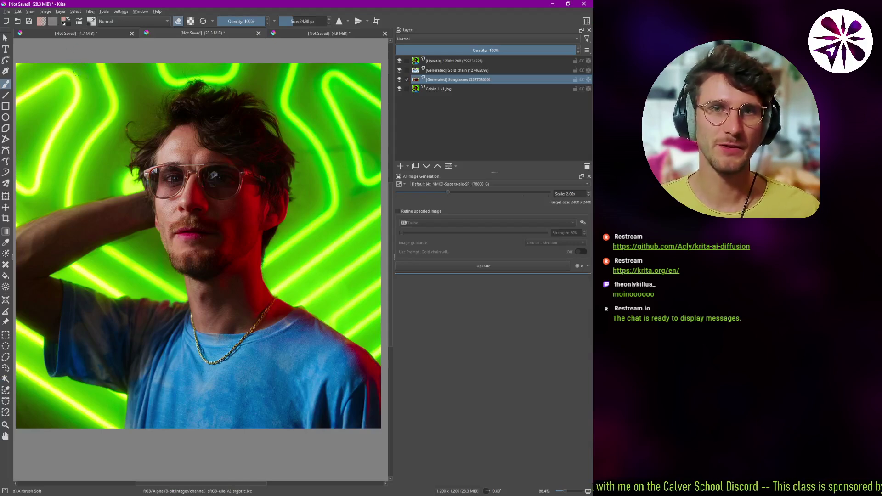
click(76, 12)
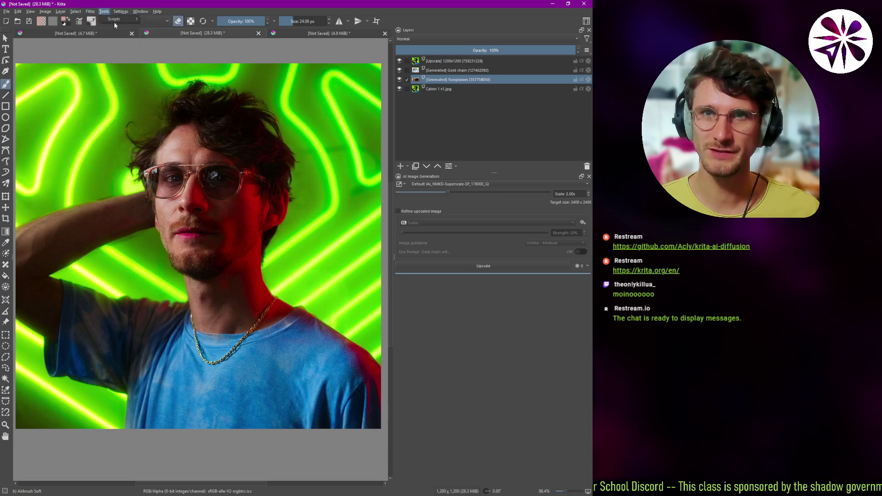
mouse_move(115, 20)
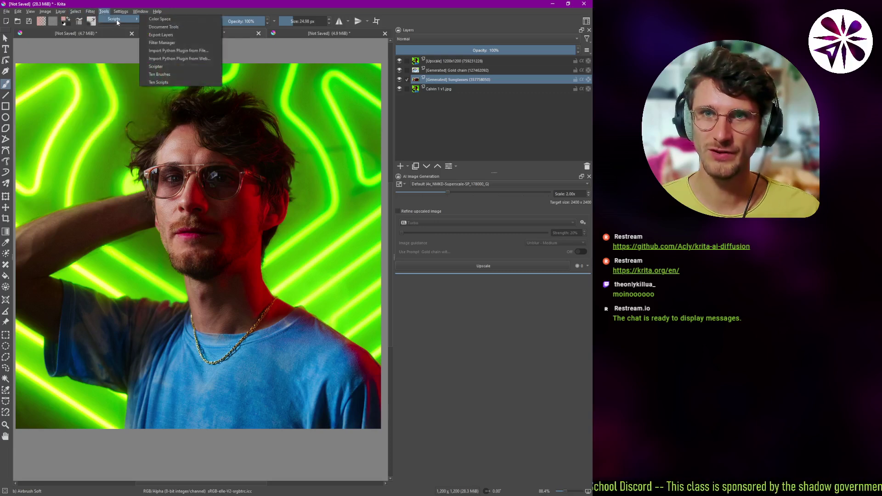
click(192, 51)
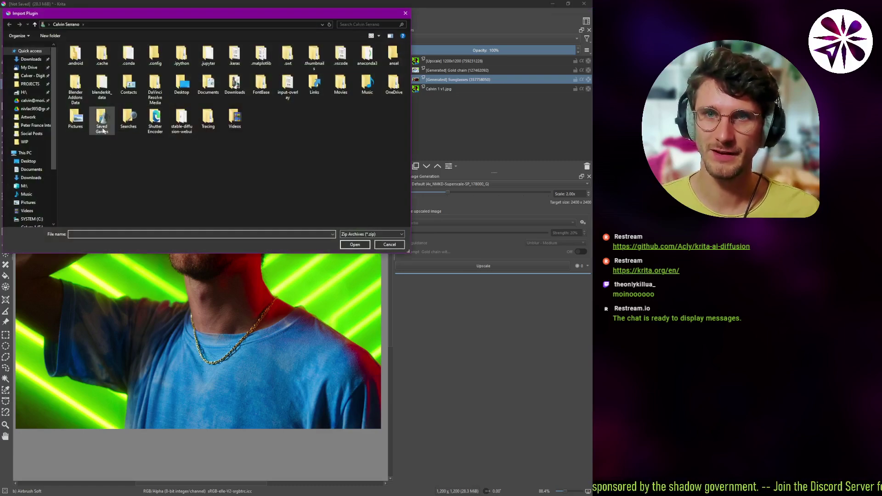
click(25, 60)
click(95, 76)
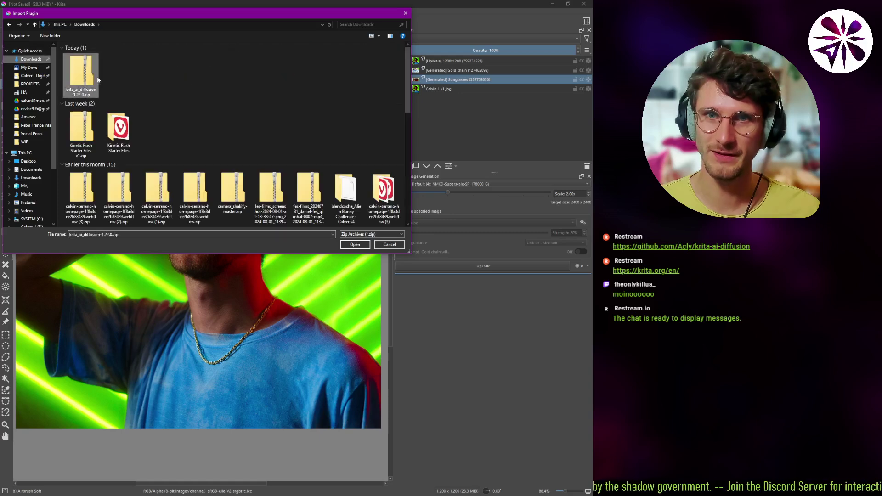
click(388, 244)
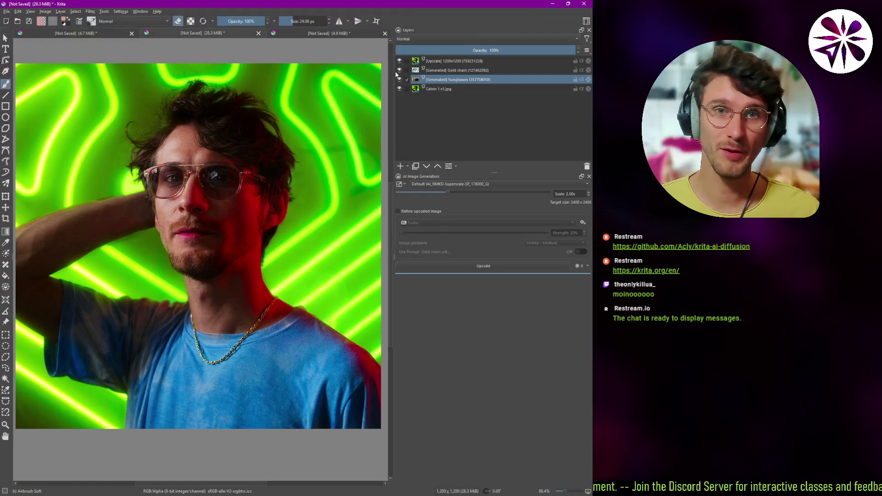
- Restart Krita without saving the modified documents and decline the autosave file recovery
click(584, 4)
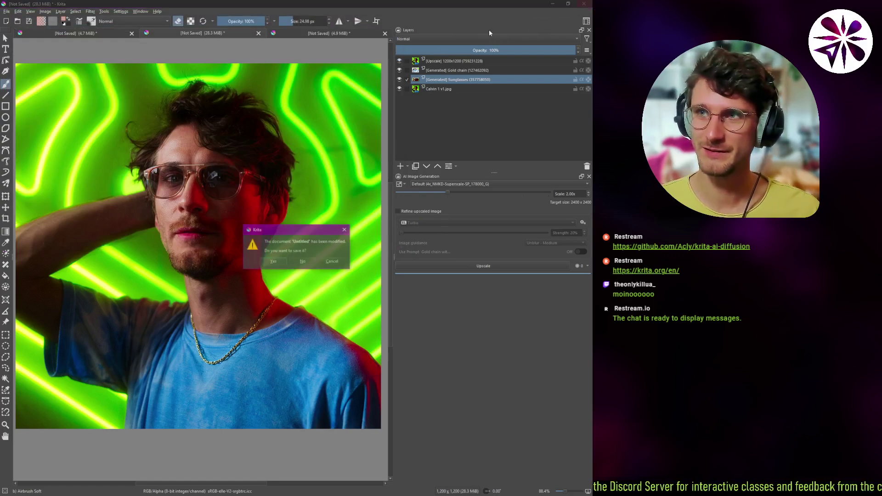
click(304, 262)
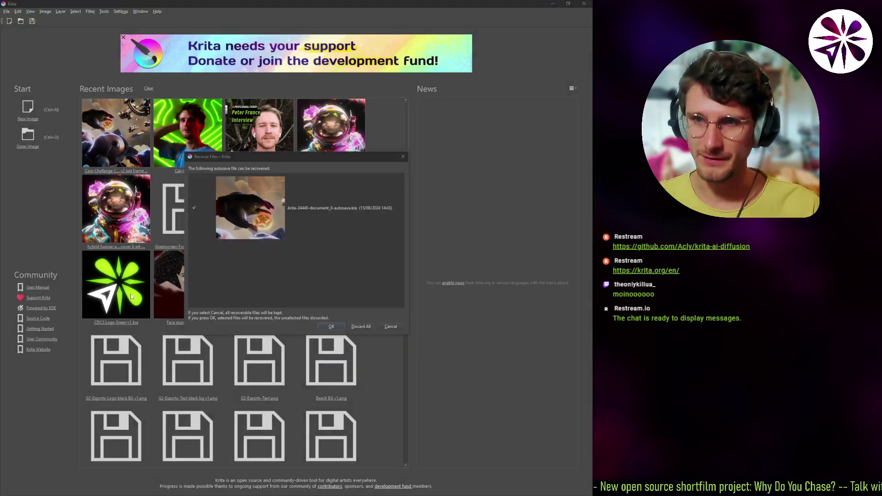
click(390, 326)
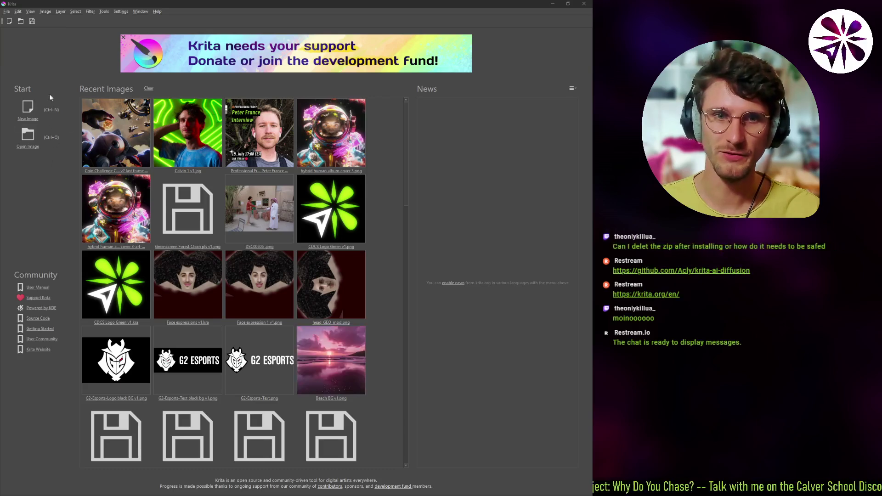
- Create a new custom document of 600 by 600 pixels at 300 pixels per inch
click(31, 114)
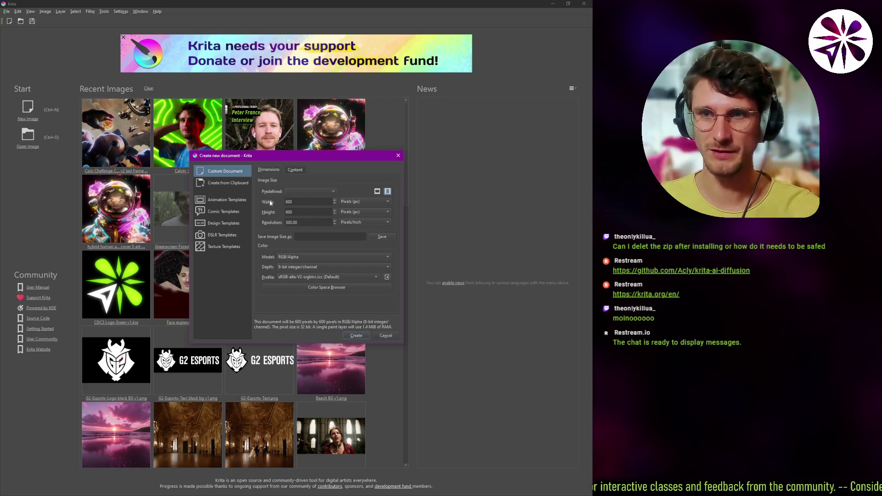
click(299, 204)
click(304, 214)
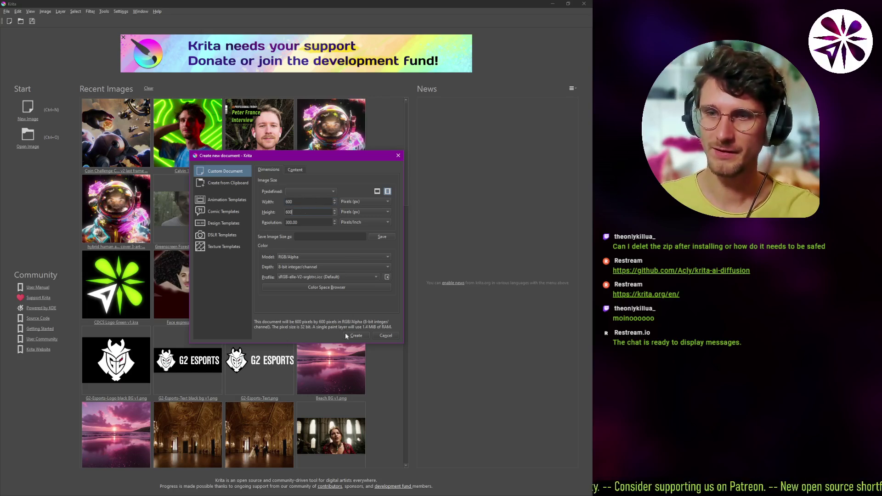
click(359, 337)
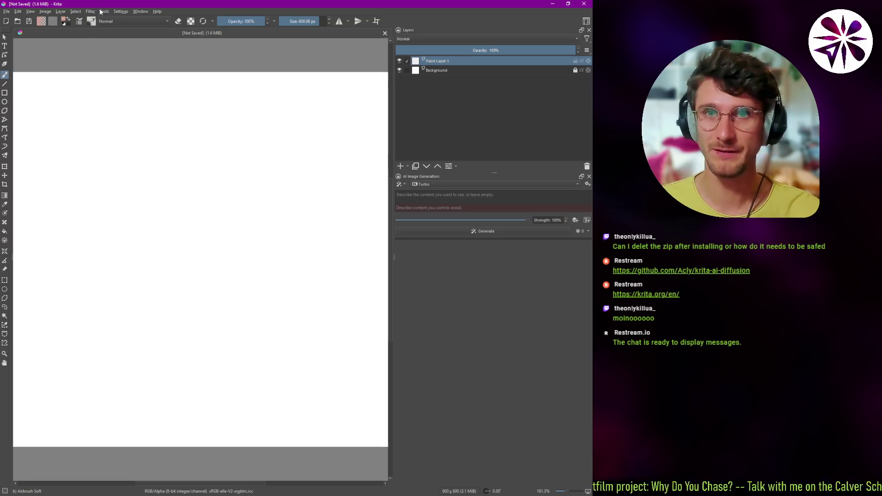
- Hide the AI Image Generation docker and show it again
click(78, 12)
click(121, 11)
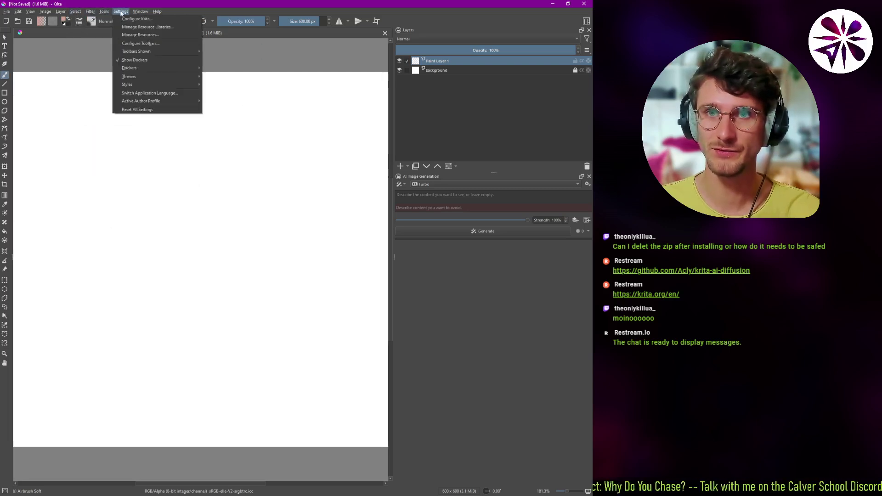
mouse_move(140, 69)
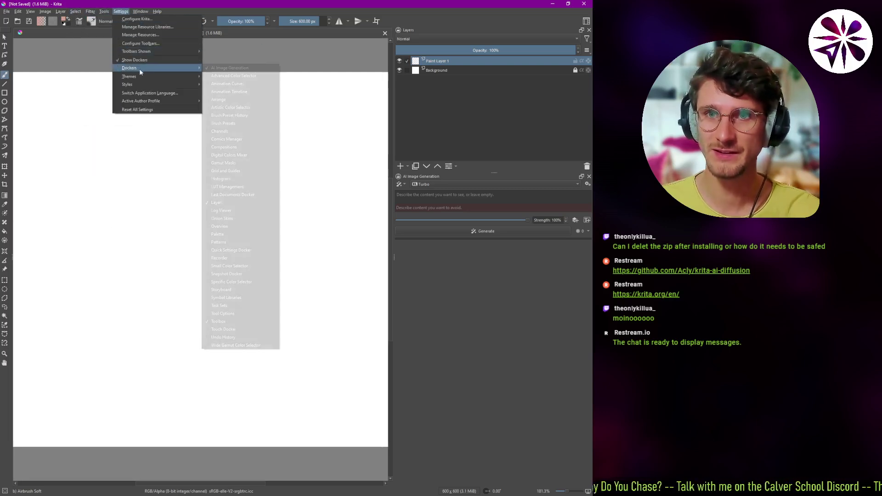
click(220, 69)
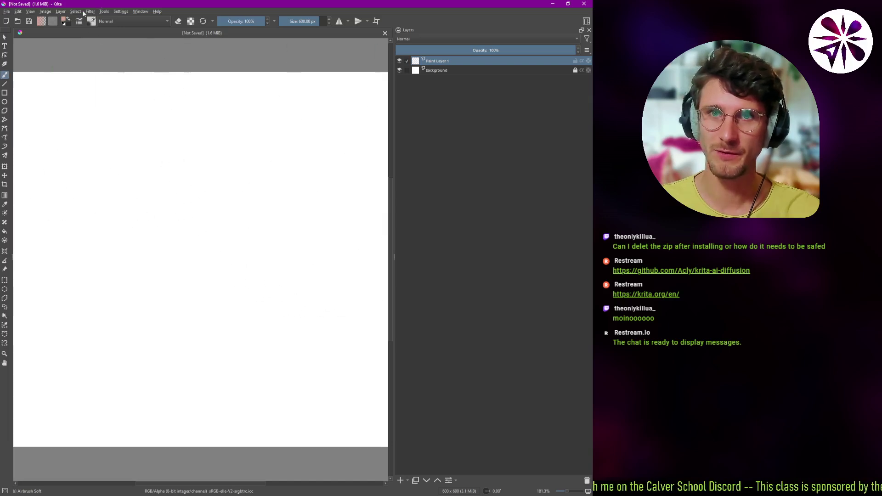
click(120, 12)
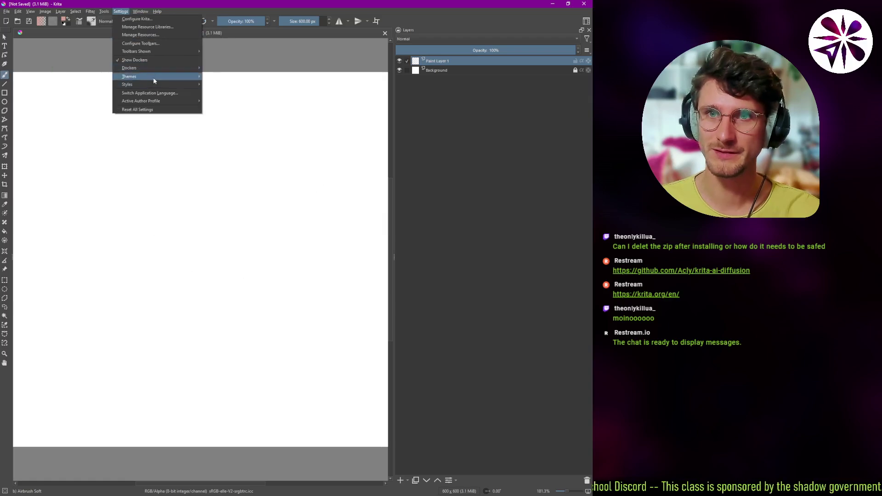
mouse_move(167, 68)
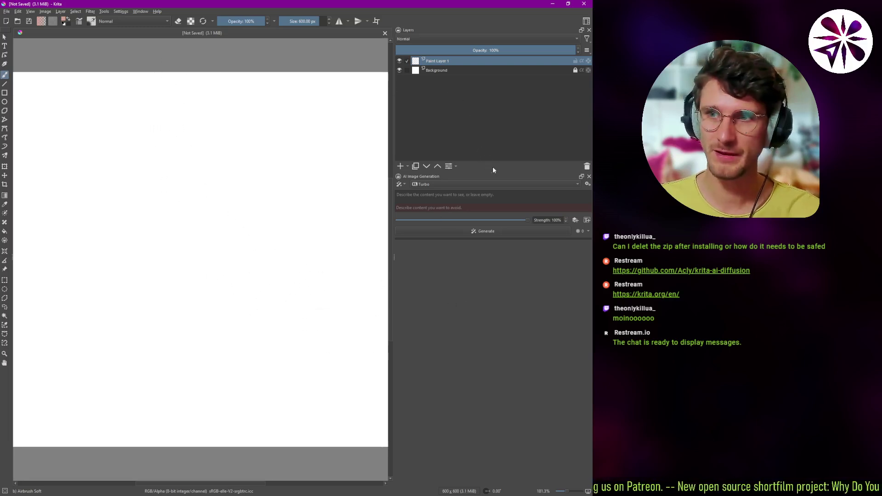
- Enlarge the Layers docker downward and slightly narrow the docker column beside the canvas
drag(493, 171, 493, 190)
mouse_move(392, 123)
mouse_down()
mouse_move(401, 122)
mouse_move(384, 122)
mouse_move(401, 122)
mouse_move(392, 122)
mouse_up()
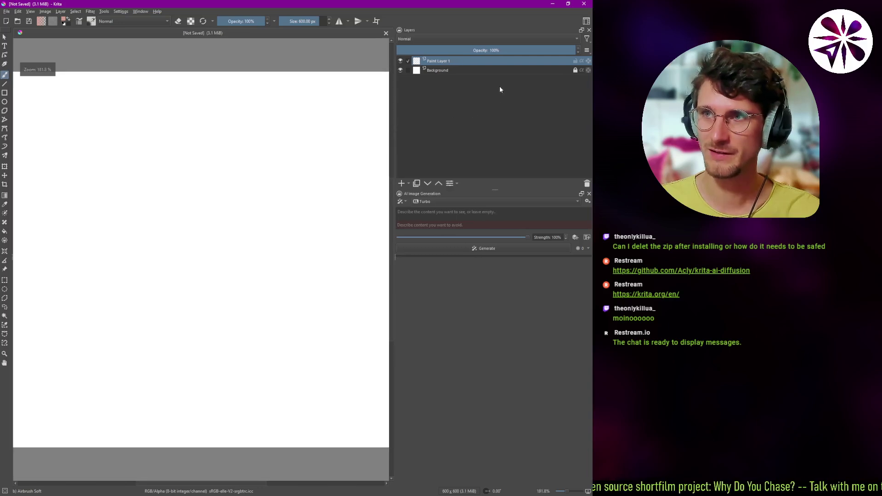
- Switch the window to the Default workspace
click(585, 22)
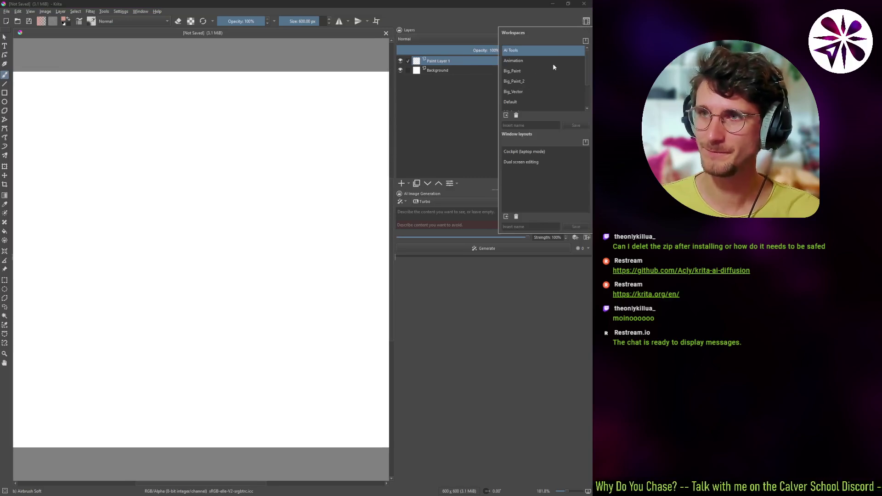
drag(586, 60, 580, 71)
click(511, 86)
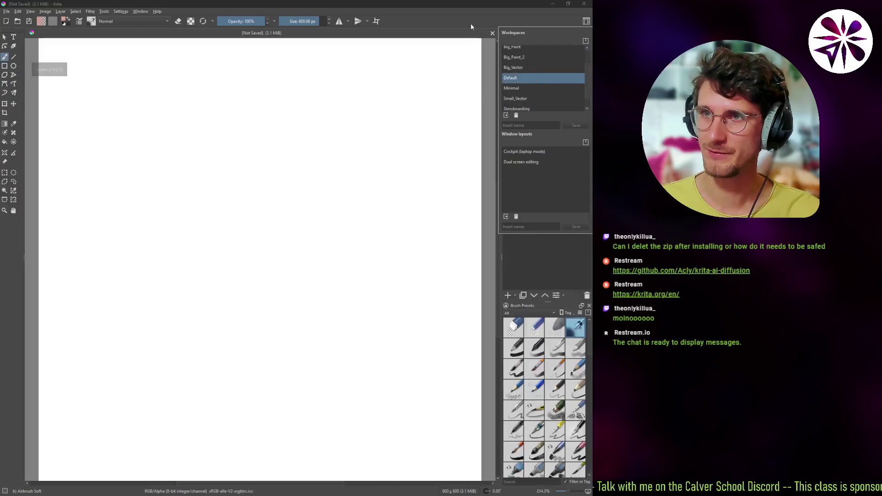
- Load the AI Tools workspace again and narrow the toolbox to a single column of tools
click(586, 21)
scroll(586, 79, up, 2)
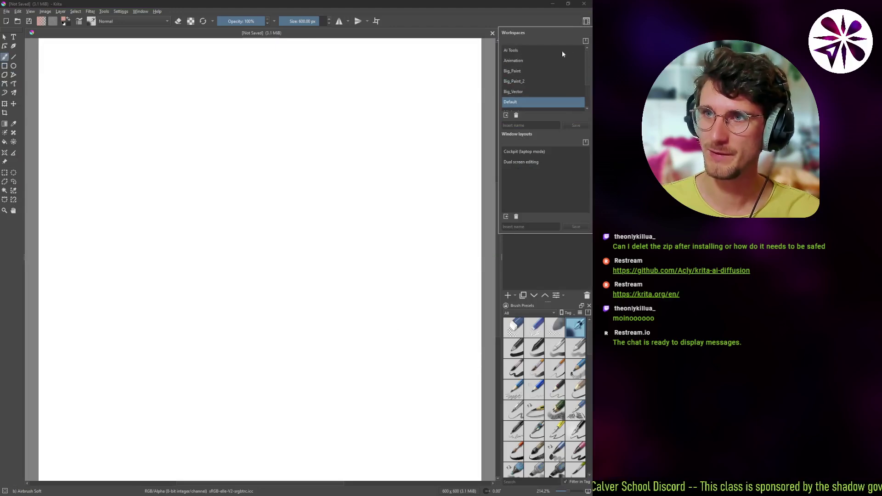
click(530, 50)
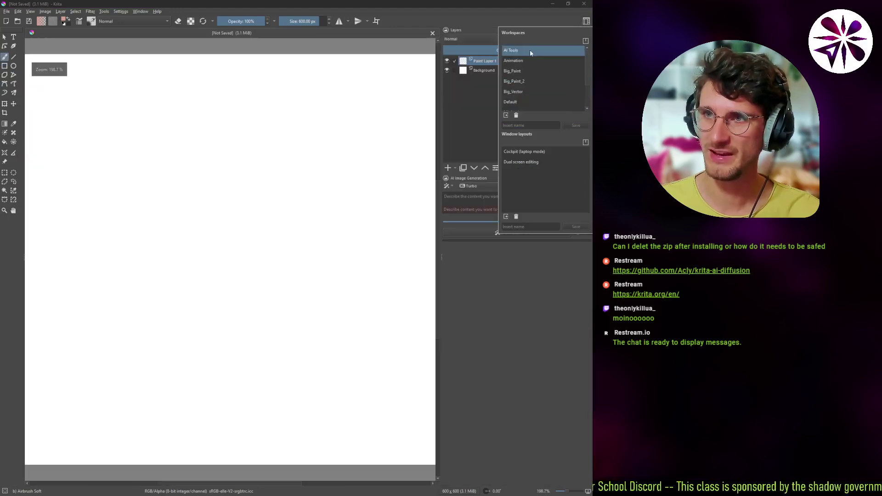
click(478, 21)
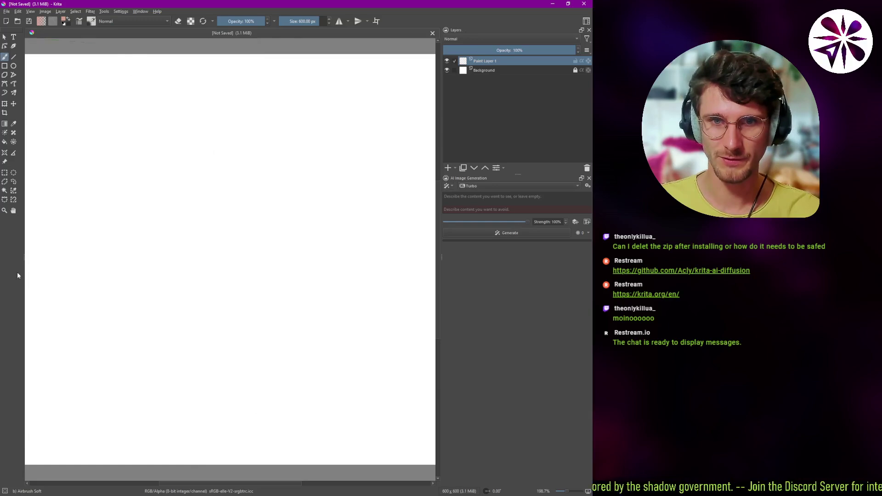
drag(23, 264, 10, 264)
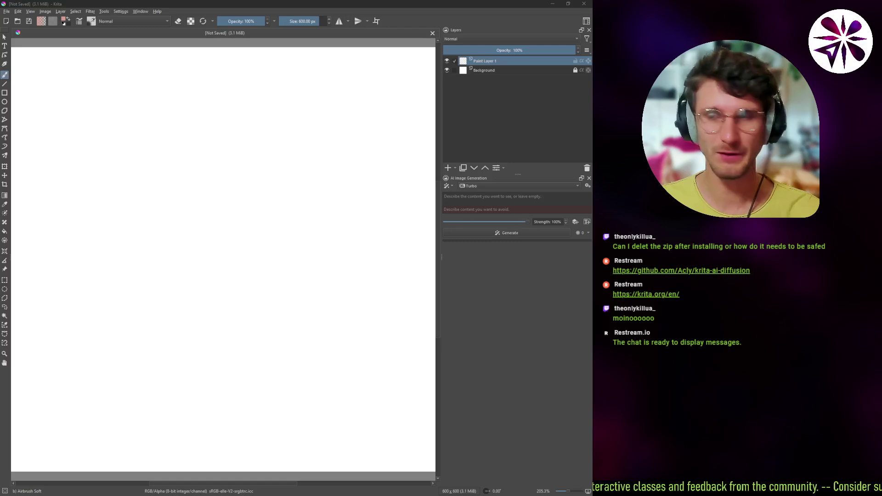
- Open the AI Image Generation docker's settings and review the server configuration on the Connection page
click(509, 275)
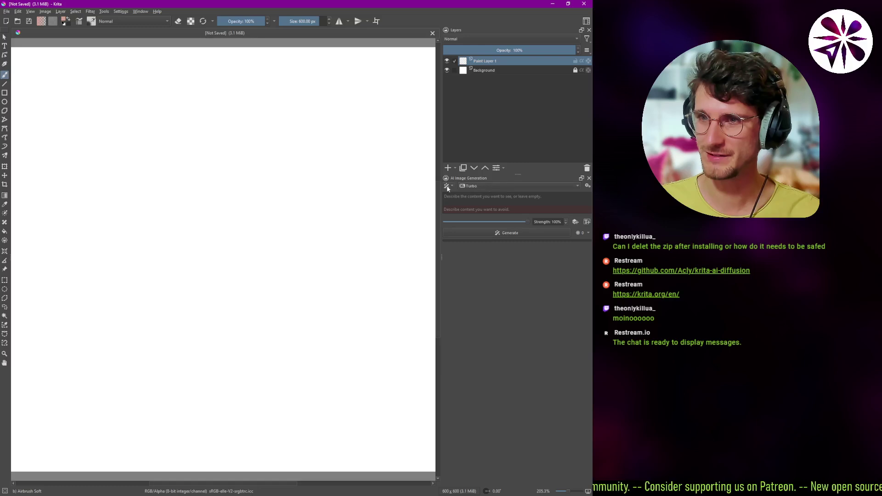
click(587, 186)
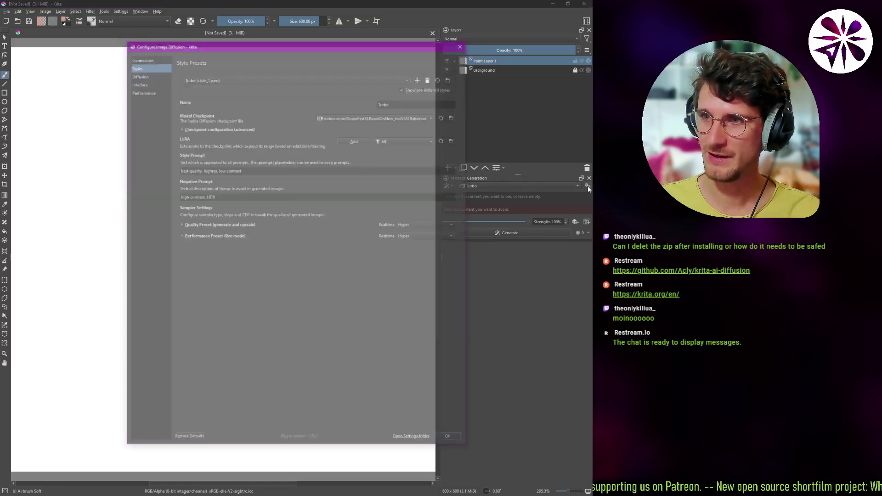
drag(245, 47, 215, 59)
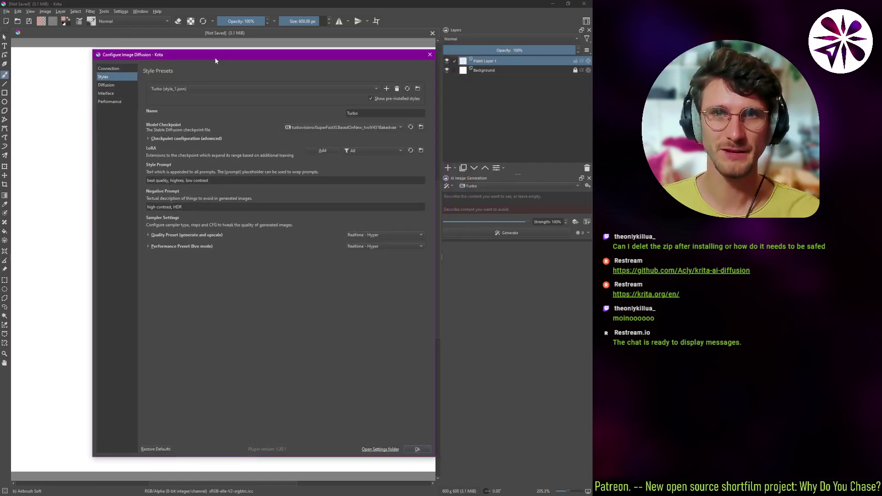
click(113, 69)
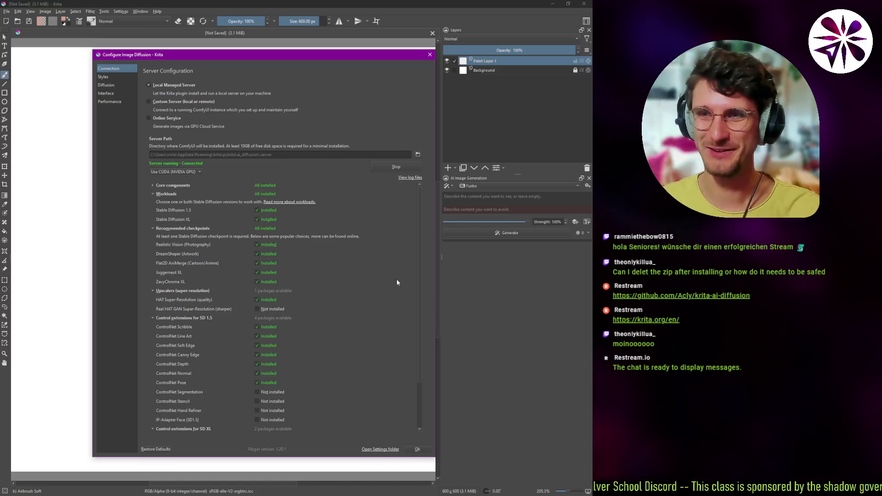
scroll(420, 247, down, 2)
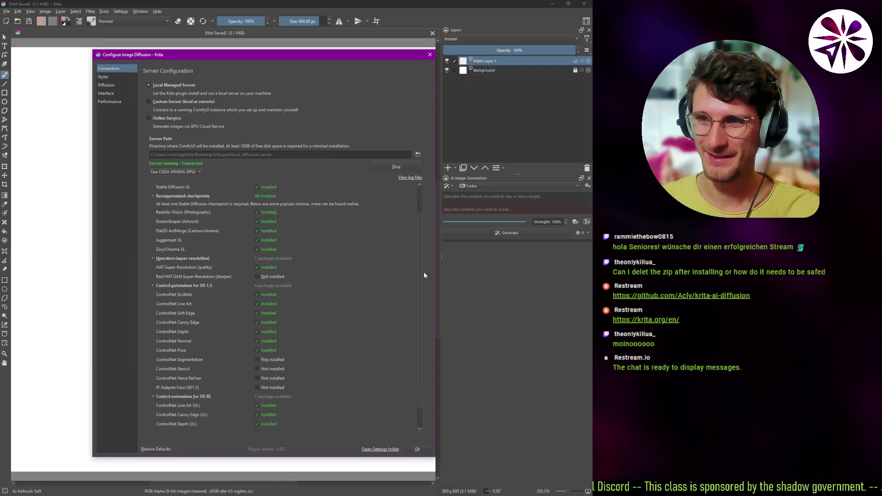
scroll(413, 234, up, 2)
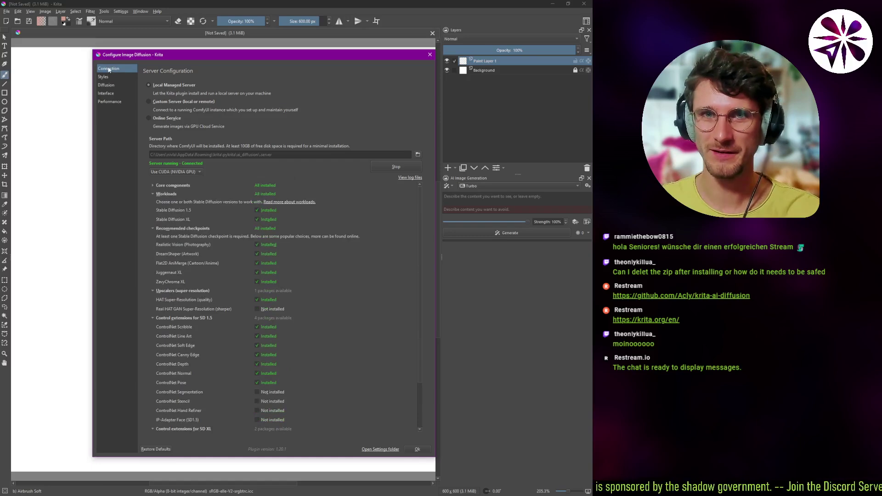
drag(160, 56, 131, 56)
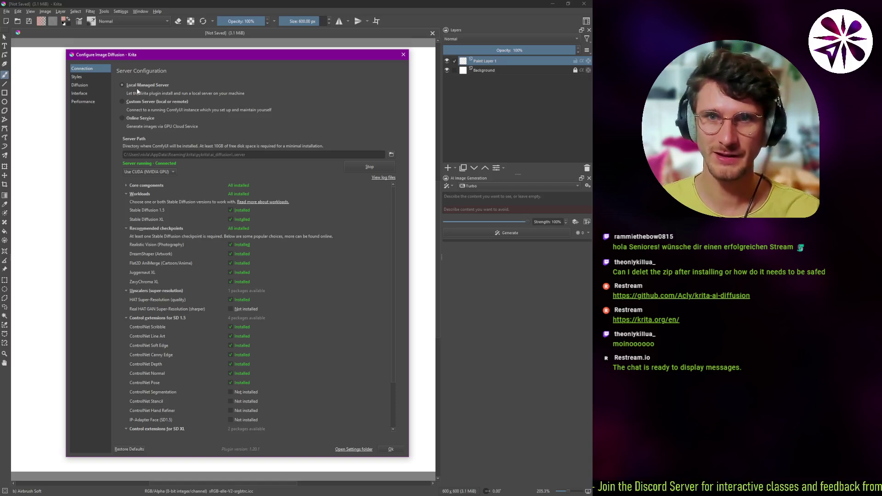
- Switch the server type to Online Service and back to Local Managed Server, and stop and relaunch the local server
click(121, 119)
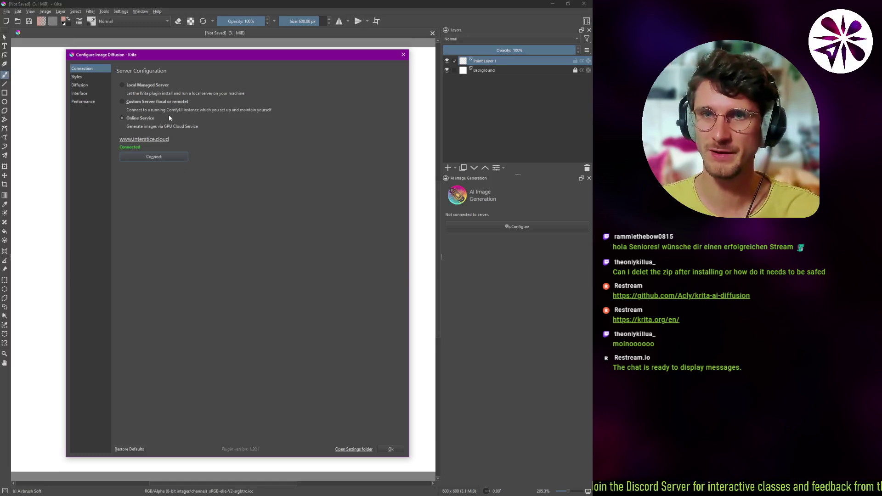
click(143, 87)
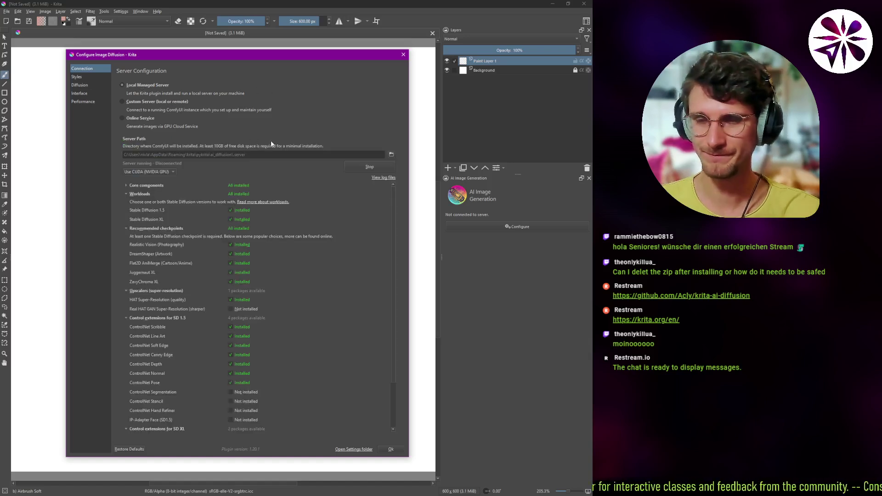
click(365, 166)
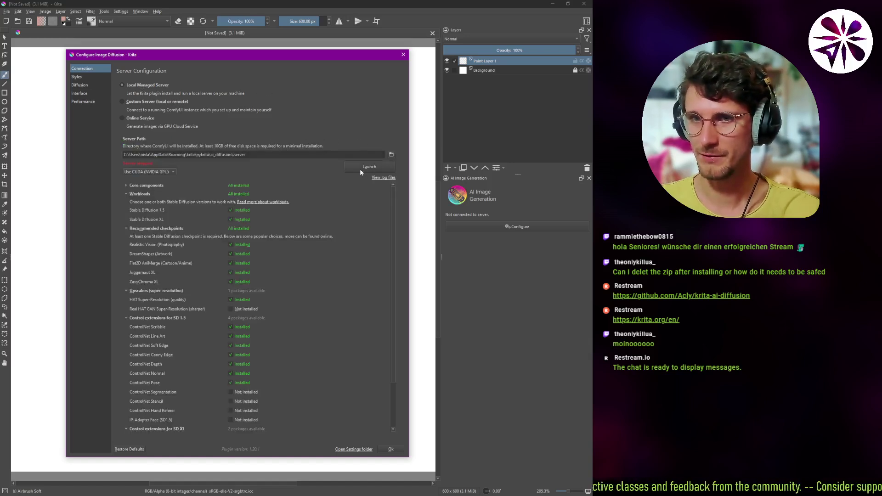
click(356, 170)
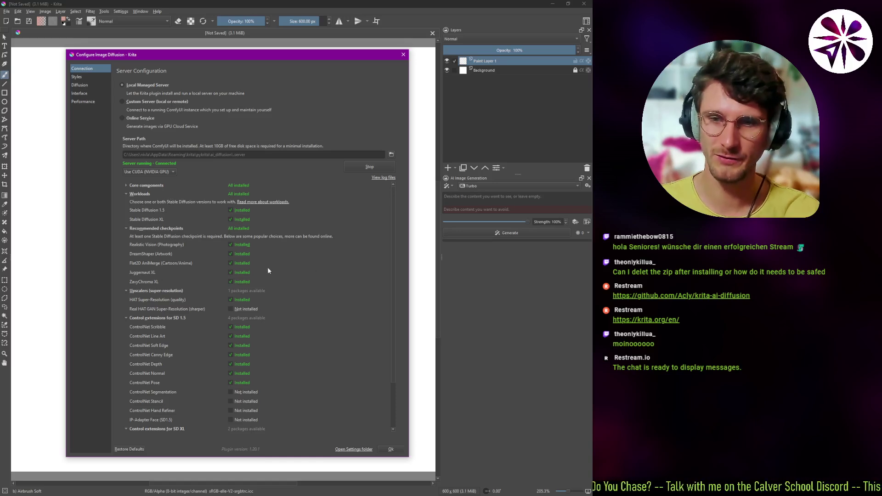
- Examine the local server's list of workloads, recommended checkpoints, upscalers and control extensions for SD 1.5 and SD XL
drag(392, 310, 397, 272)
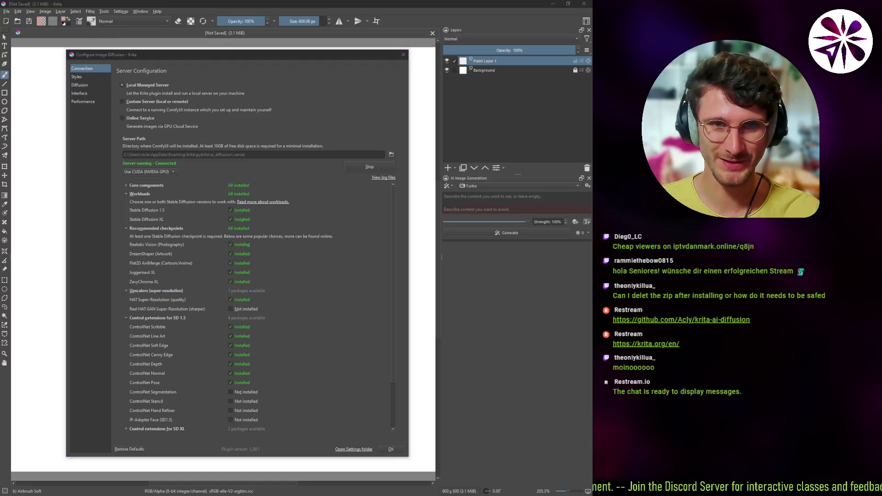
click(95, 259)
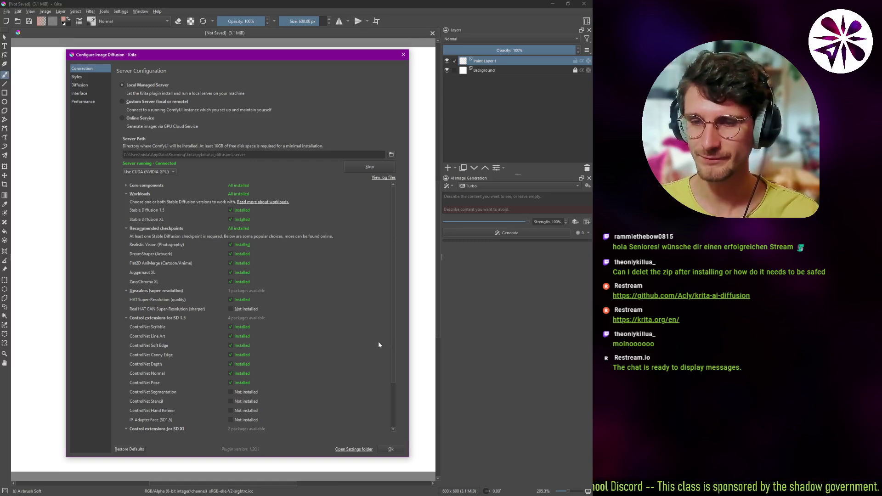
scroll(392, 363, down, 2)
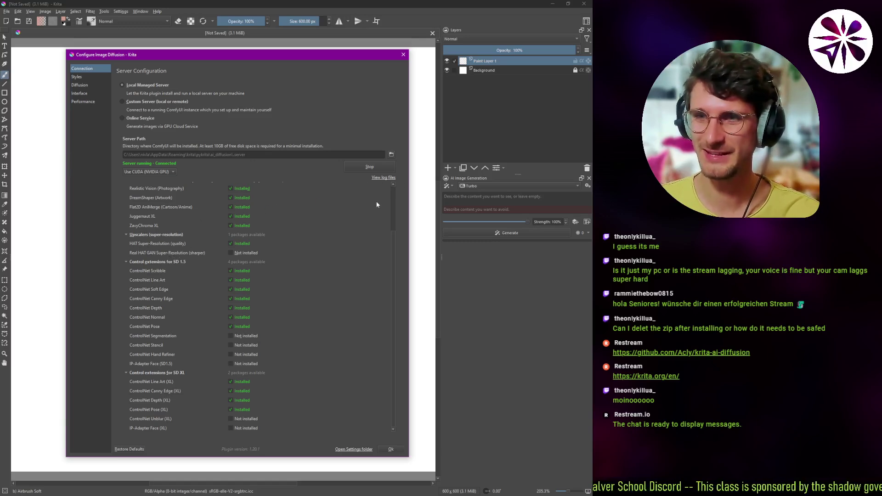
drag(393, 243, 391, 295)
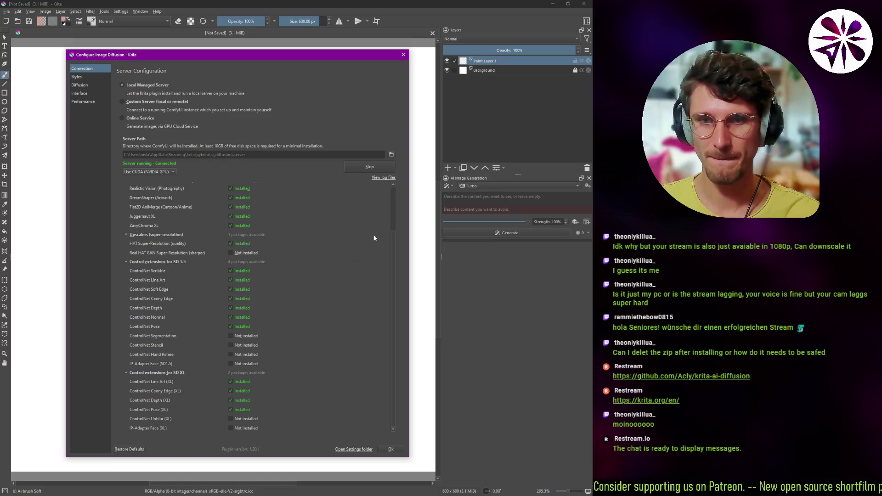
scroll(391, 244, up, 2)
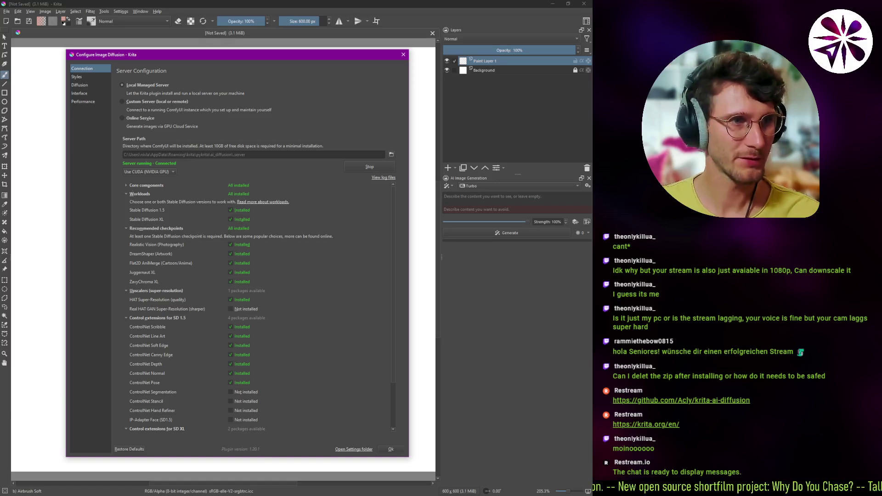
key(alt+Tab)
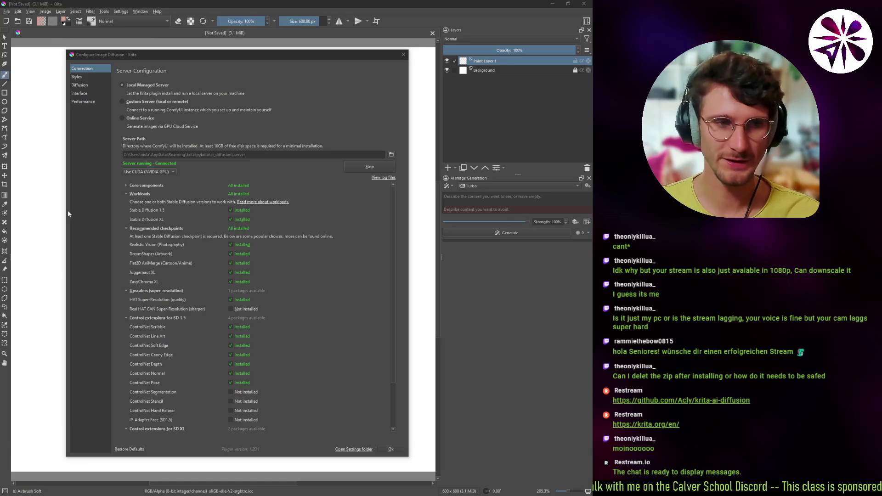
click(96, 61)
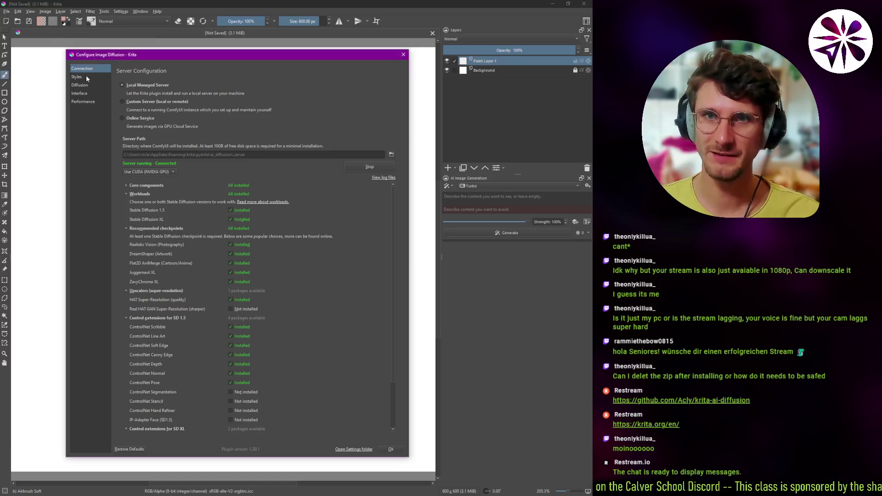
- Select the built-in Cinematic Photo style preset and look through the available model checkpoints and presets without changing the checkpoint
click(83, 78)
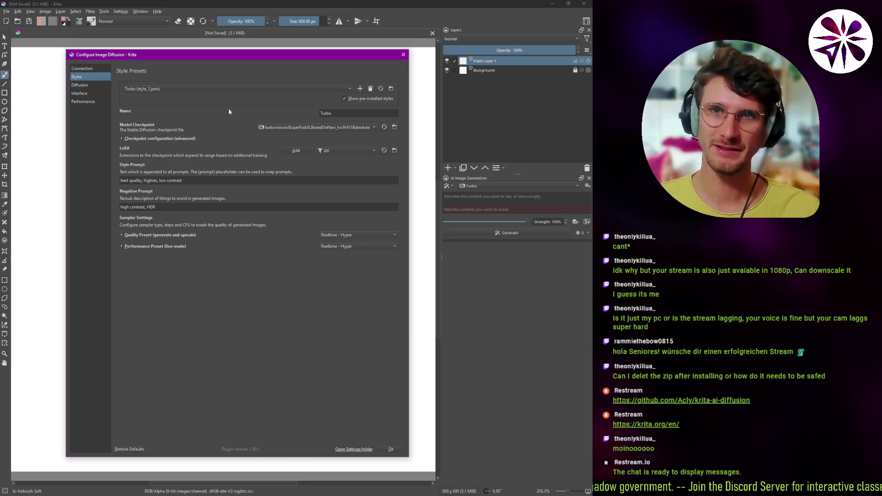
click(190, 90)
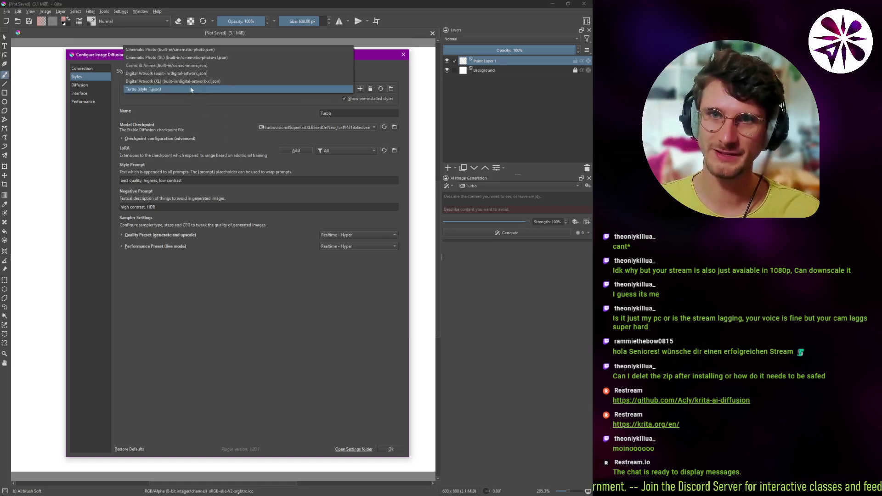
click(150, 49)
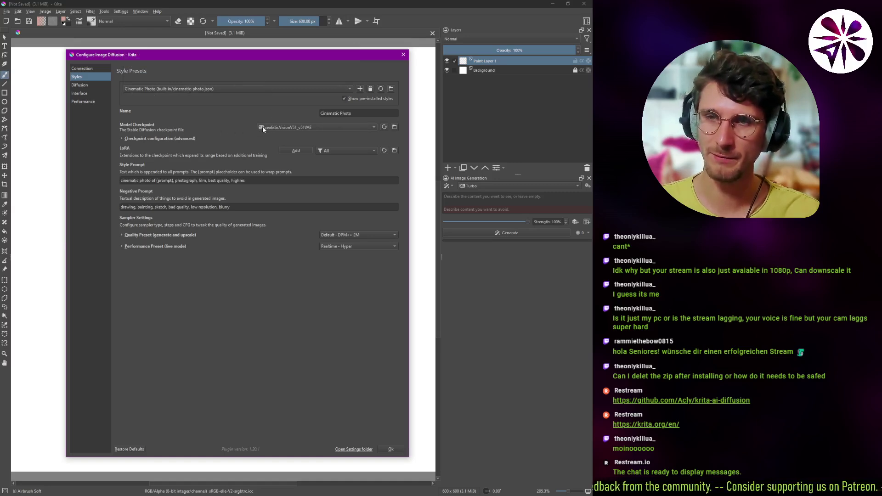
click(297, 128)
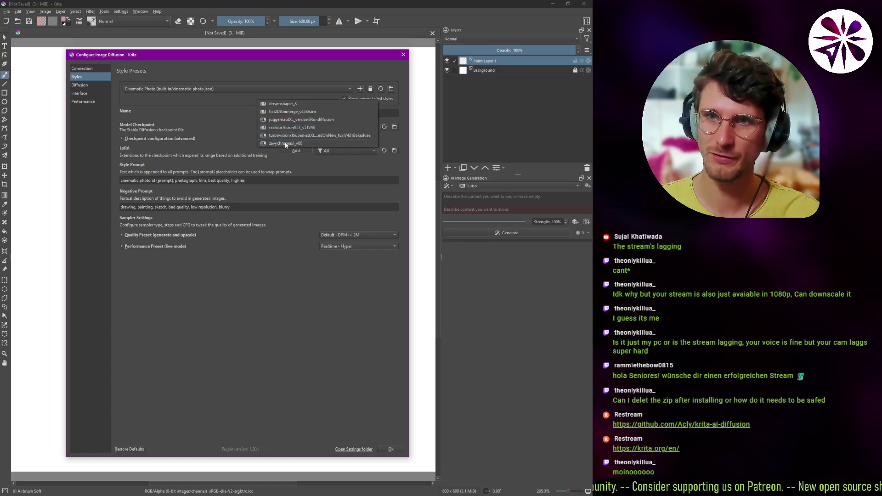
click(203, 123)
click(185, 89)
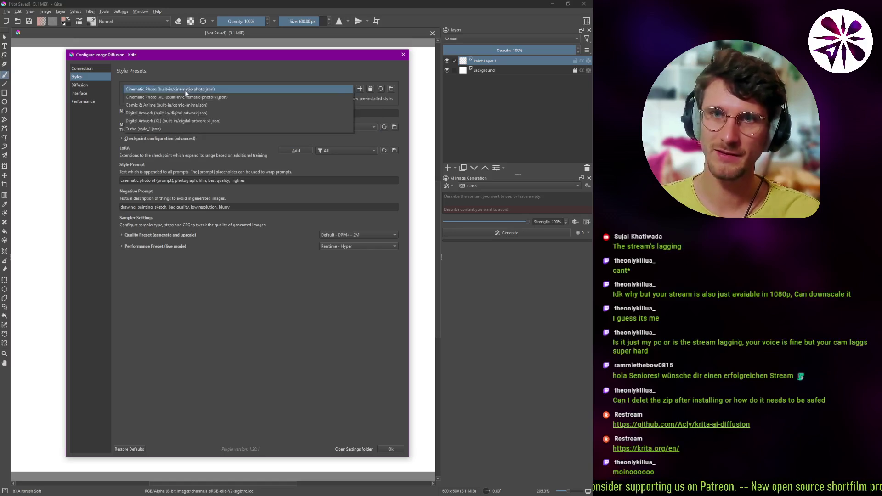
click(188, 81)
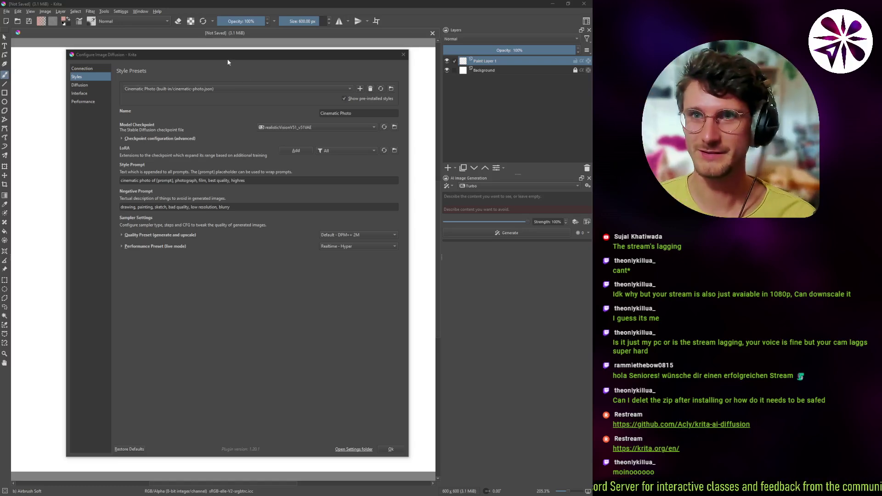
drag(275, 55, 315, 59)
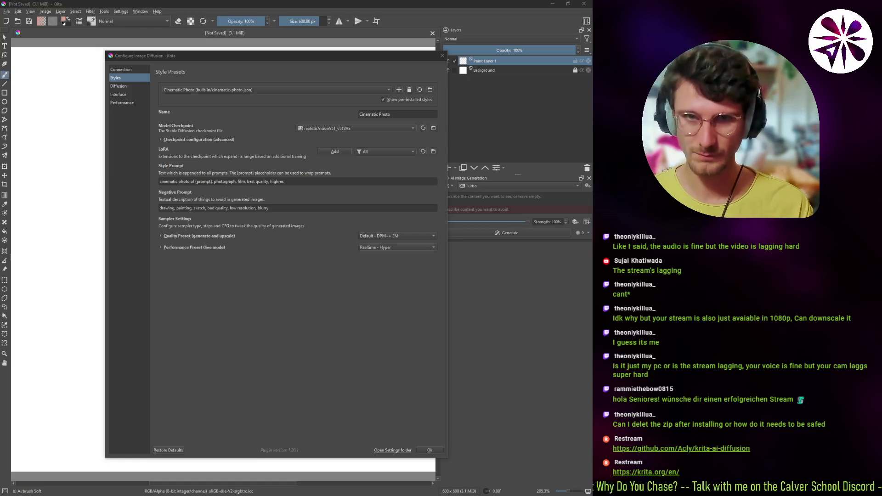
click(308, 63)
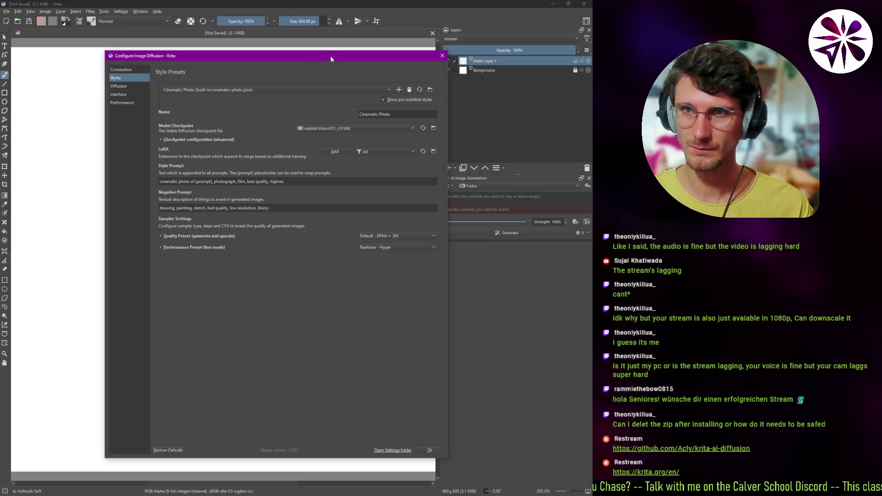
drag(331, 58, 313, 102)
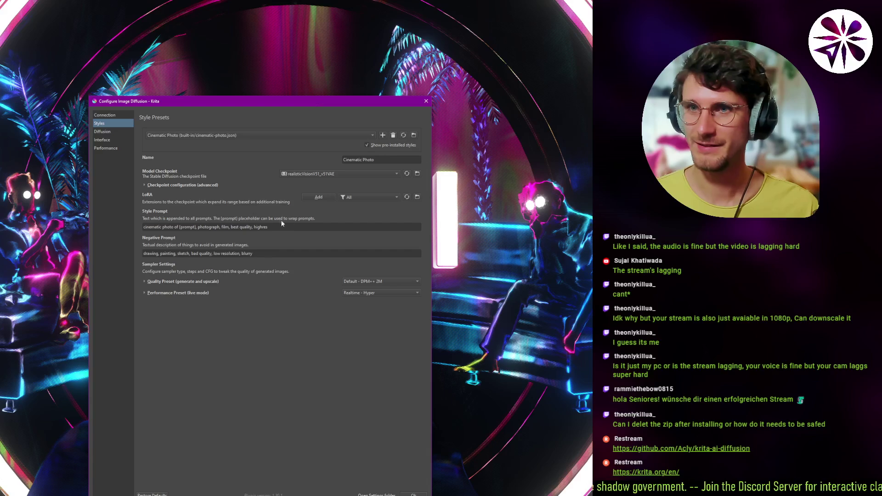
drag(277, 104, 264, 122)
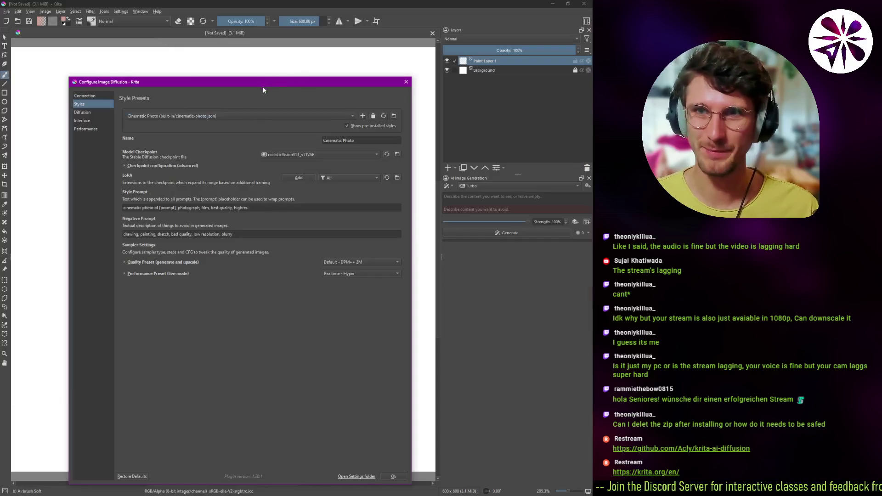
drag(277, 78, 287, 49)
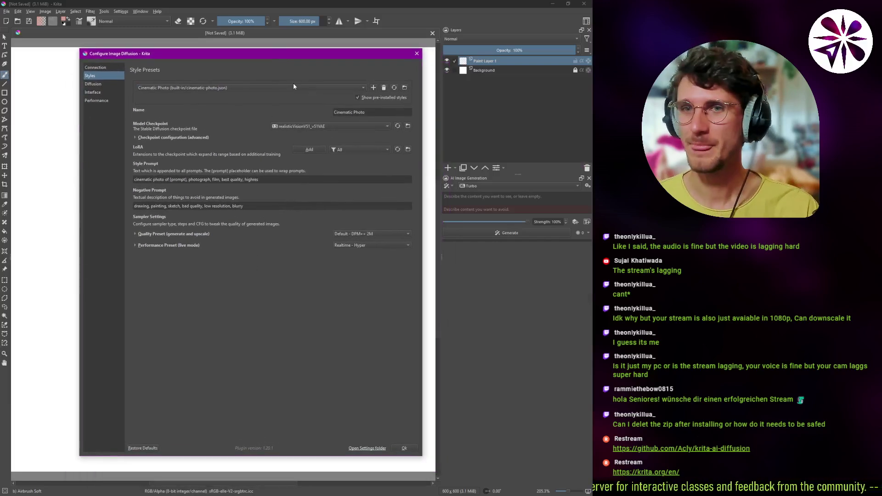
mouse_move(283, 58)
mouse_down()
mouse_move(293, 57)
mouse_move(274, 60)
mouse_up()
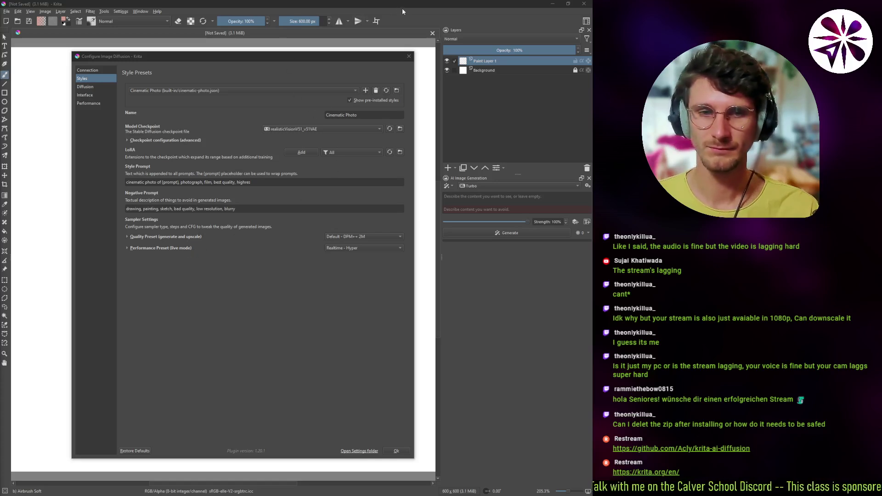
click(310, 59)
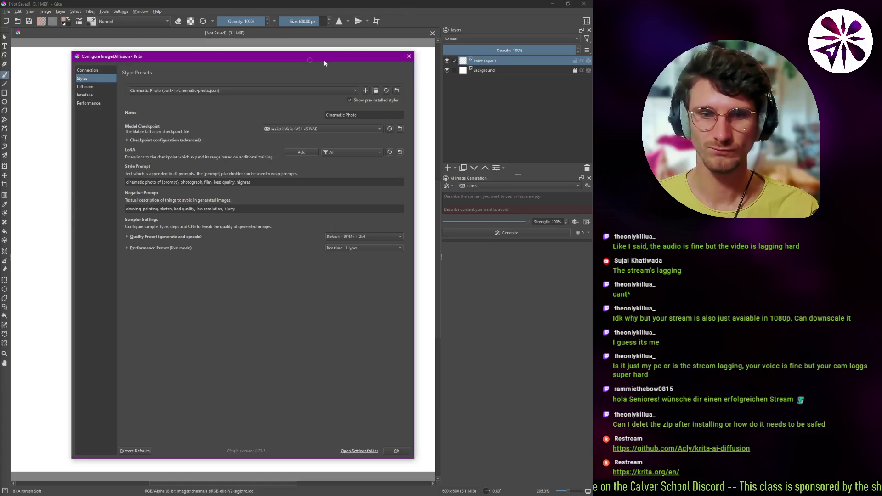
drag(298, 60, 246, 65)
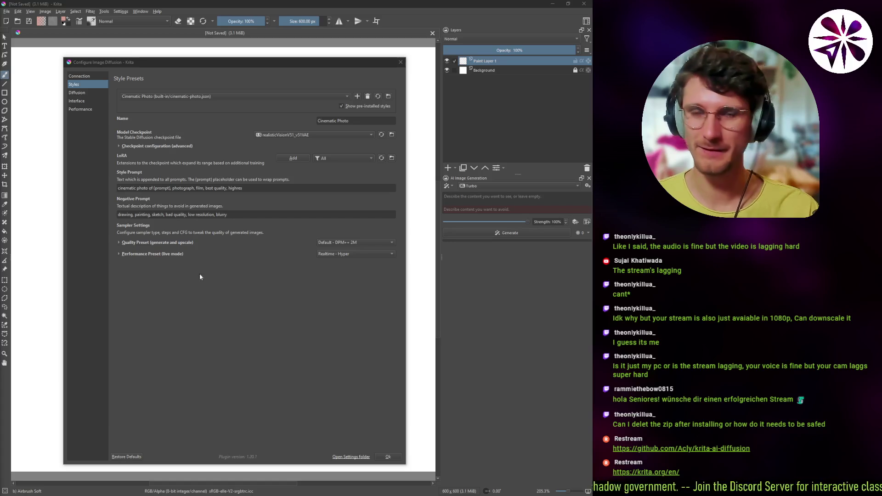
click(192, 312)
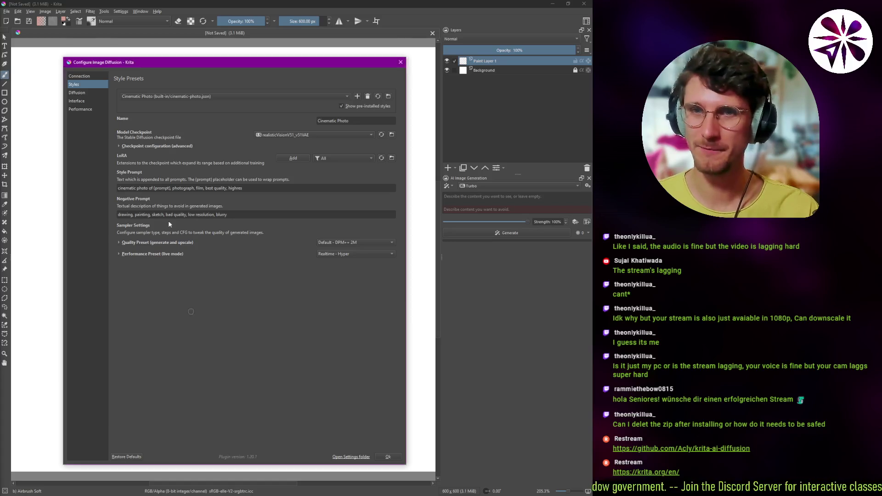
- Compare the style presets listed in the plugin settings with those offered in the AI Image Generation docker
click(281, 97)
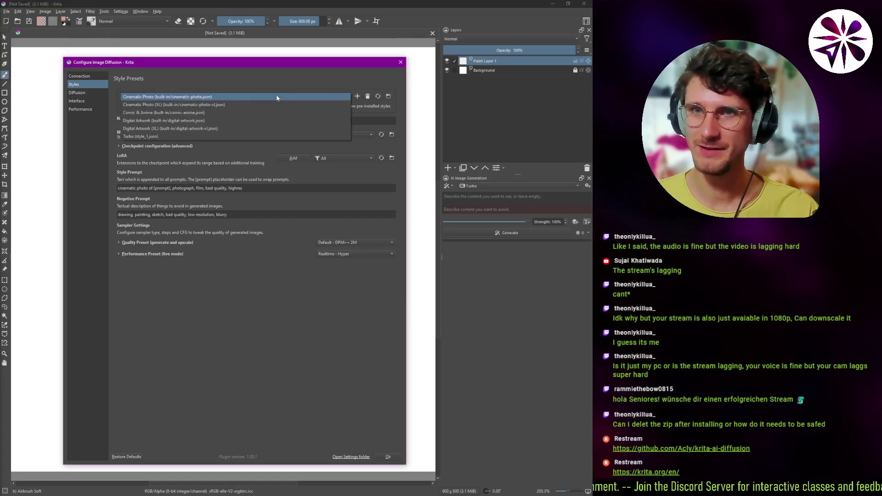
click(472, 186)
click(497, 186)
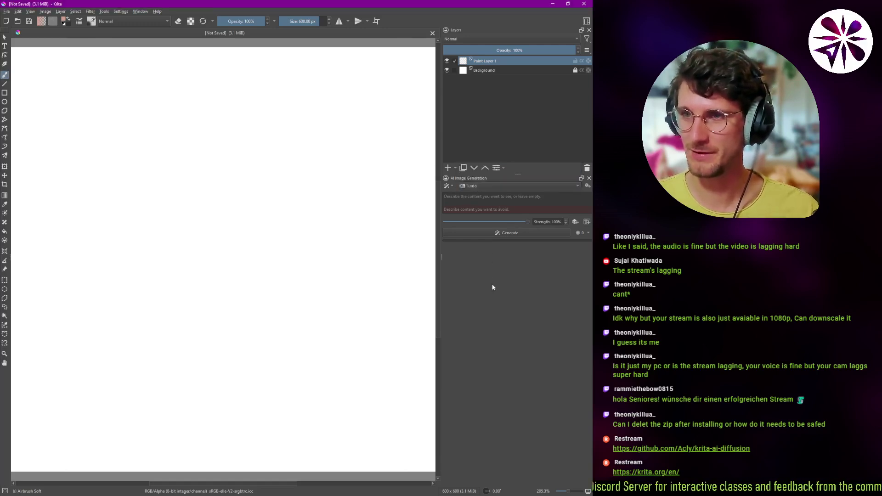
key(alt+Tab)
click(222, 188)
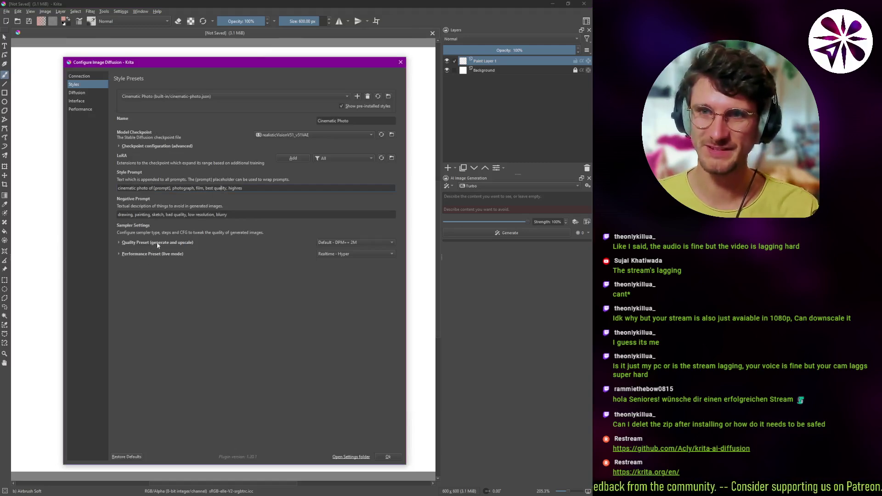
- Look through the style preset list and select the Turbo (style_1.json) preset
click(198, 99)
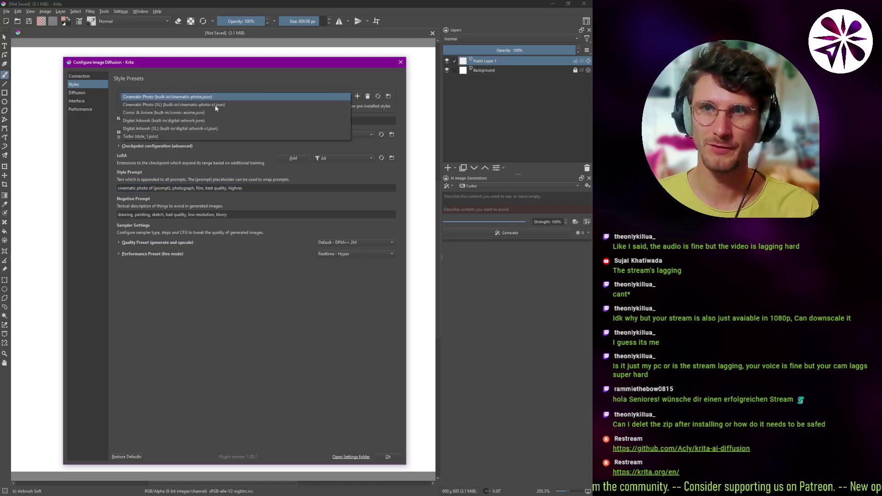
click(174, 171)
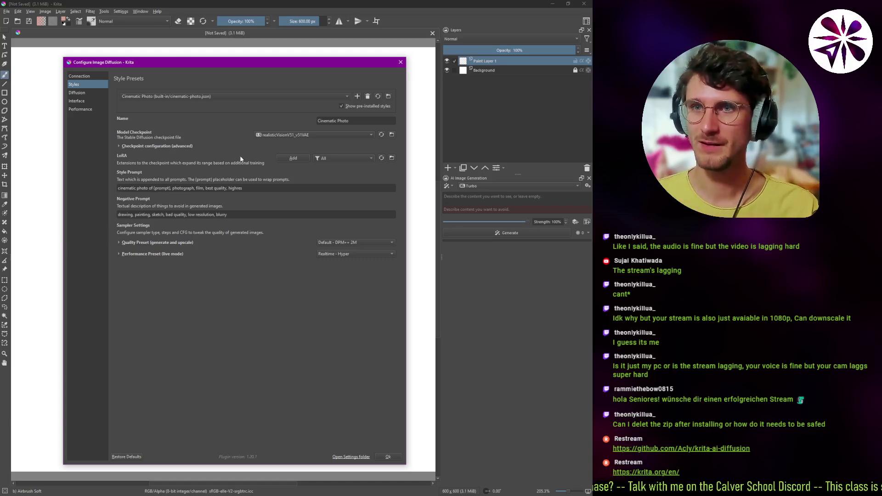
click(257, 98)
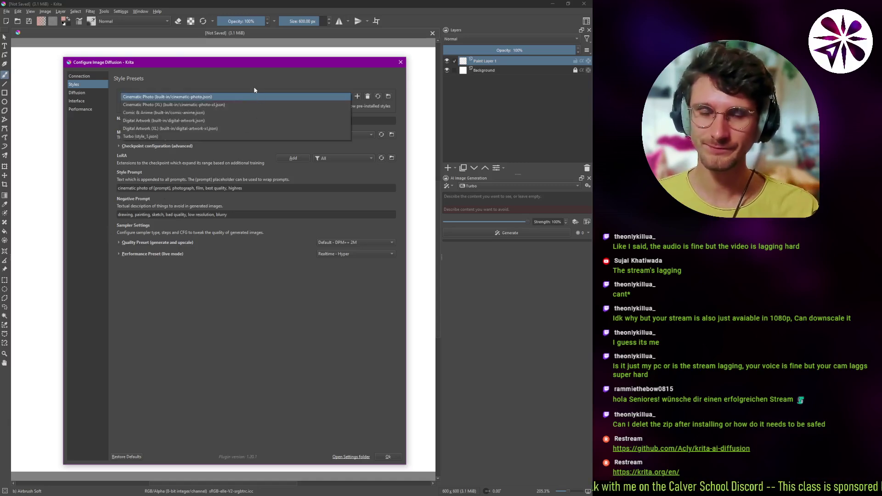
click(257, 88)
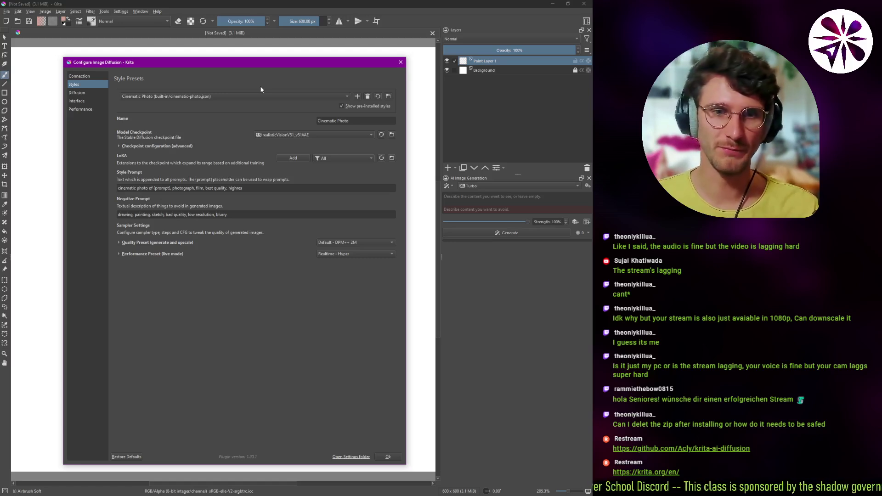
click(192, 98)
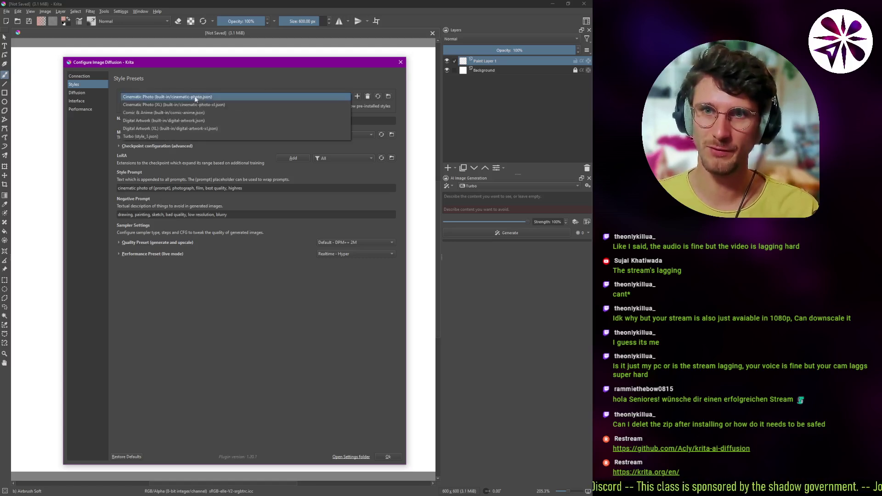
click(153, 135)
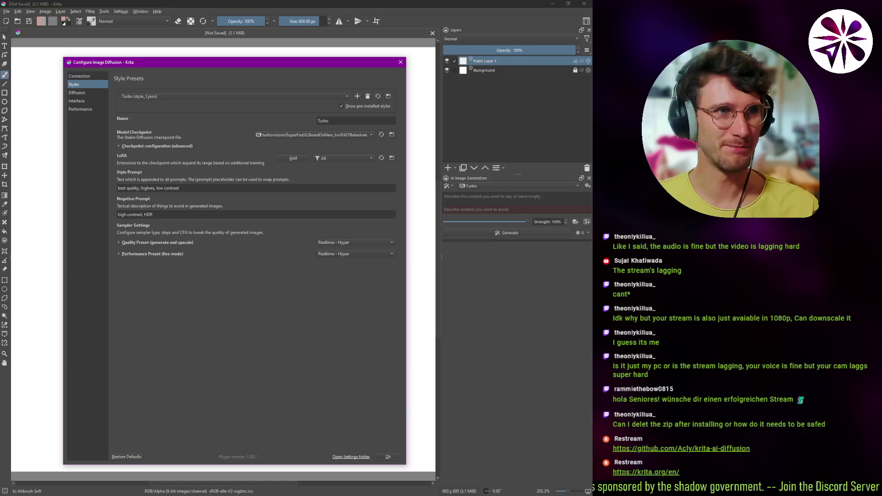
- Switch to the browser and review the TurboVisionXL model page on Civitai
key(alt+Tab)
click(229, 6)
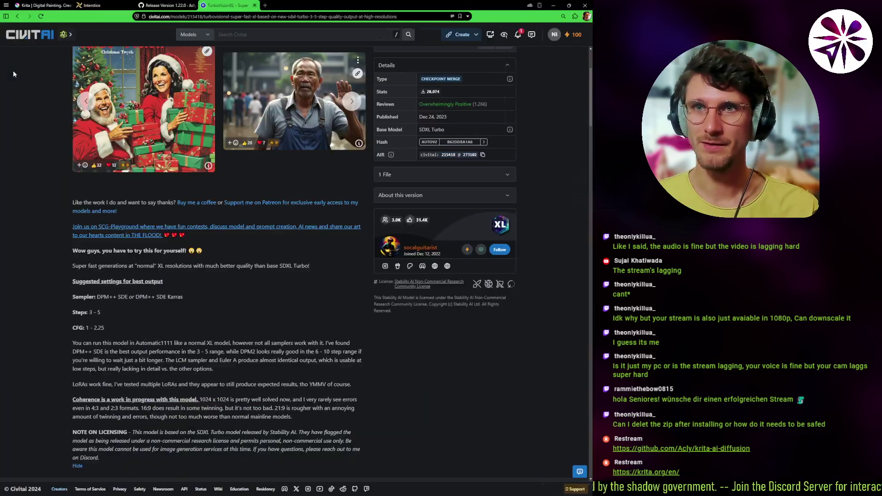
scroll(13, 70, up, 3)
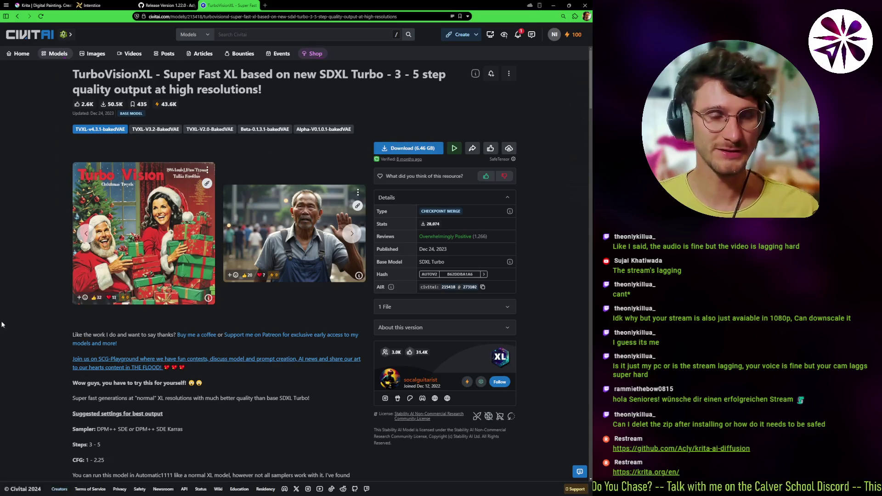
- Return to the Turbo preset's settings, open its checkpoints folder to locate the TurboVisionXL file, and check the model checkpoint list
key(alt+Tab)
drag(217, 64, 188, 68)
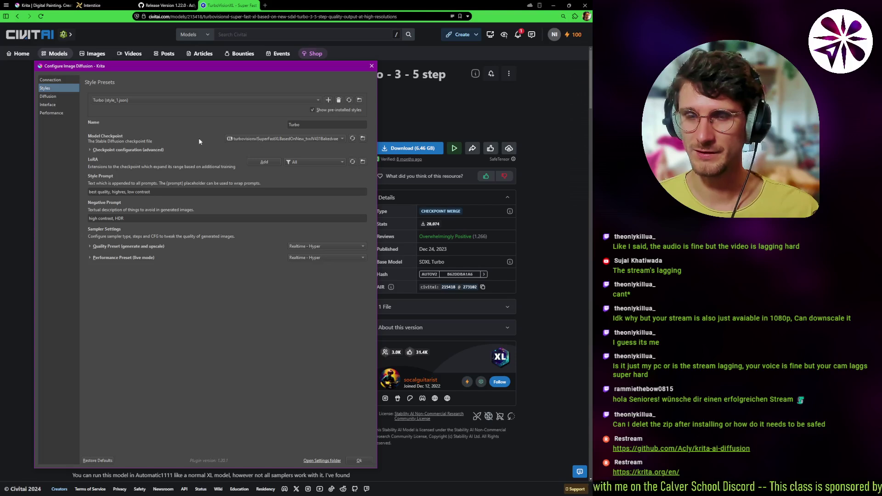
click(362, 139)
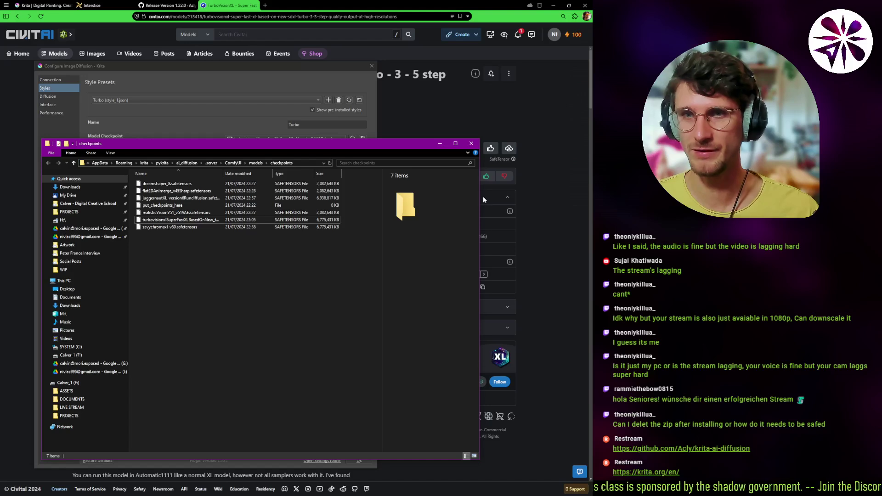
click(183, 221)
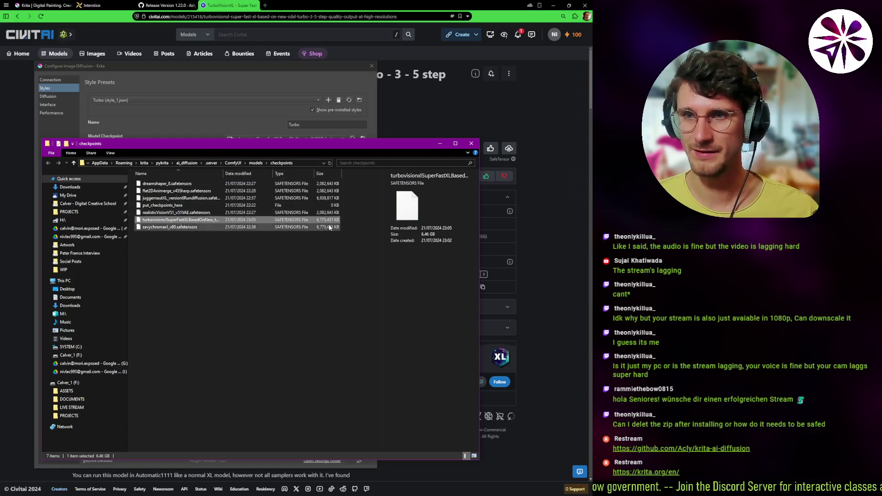
click(288, 84)
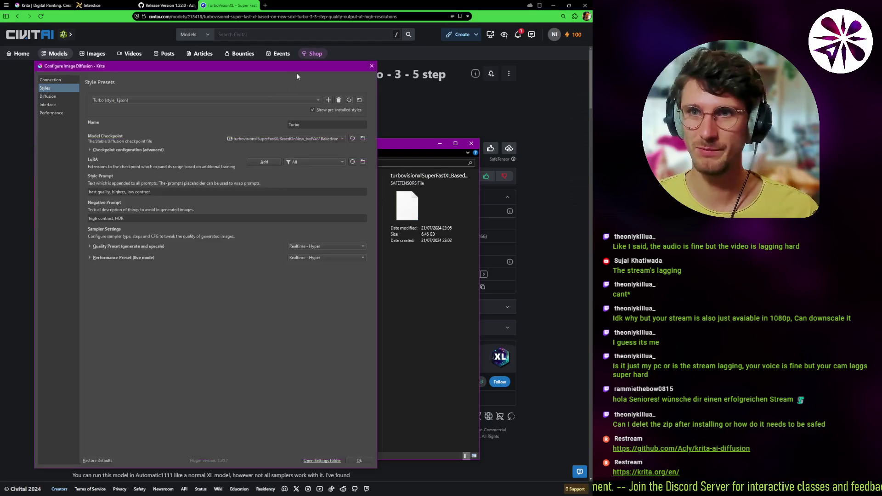
click(292, 139)
click(172, 141)
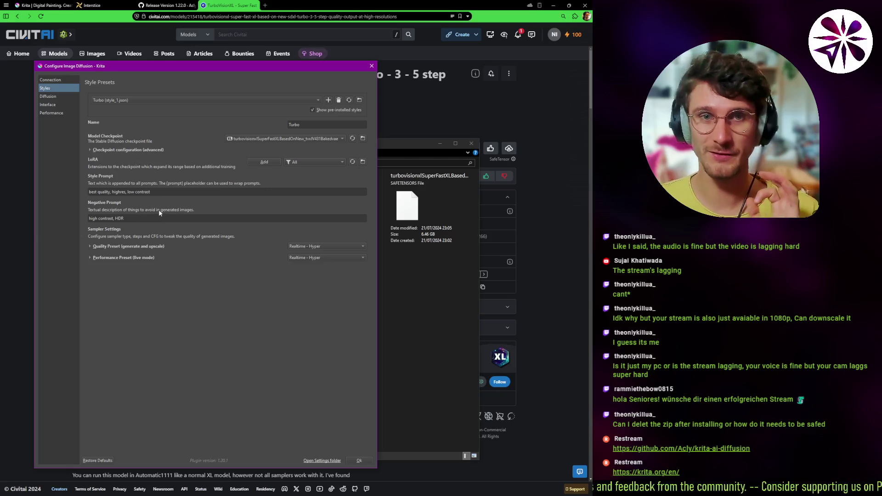
- Browse the TurboVisionXL sample images and their generation data on Civitai
click(476, 107)
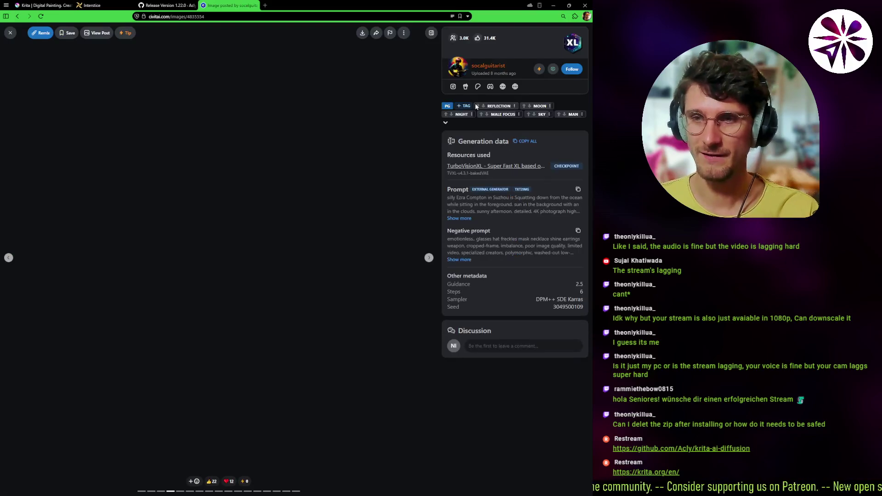
key(Right)
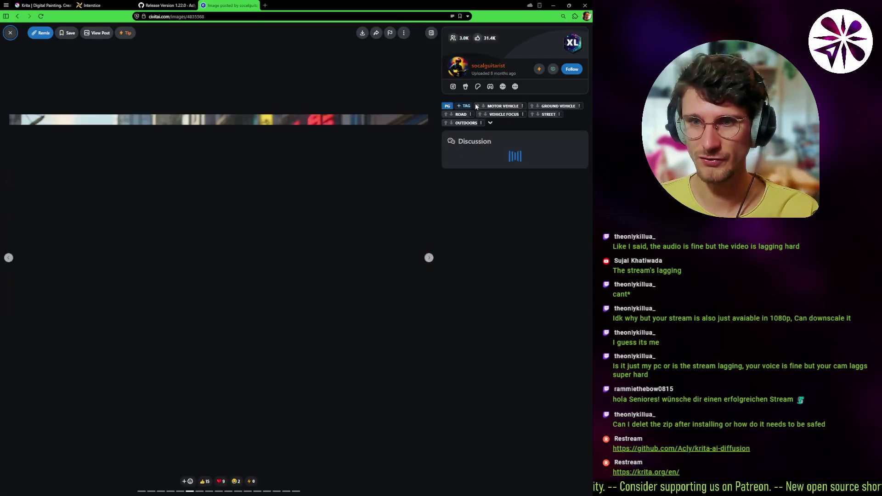
key(Right)
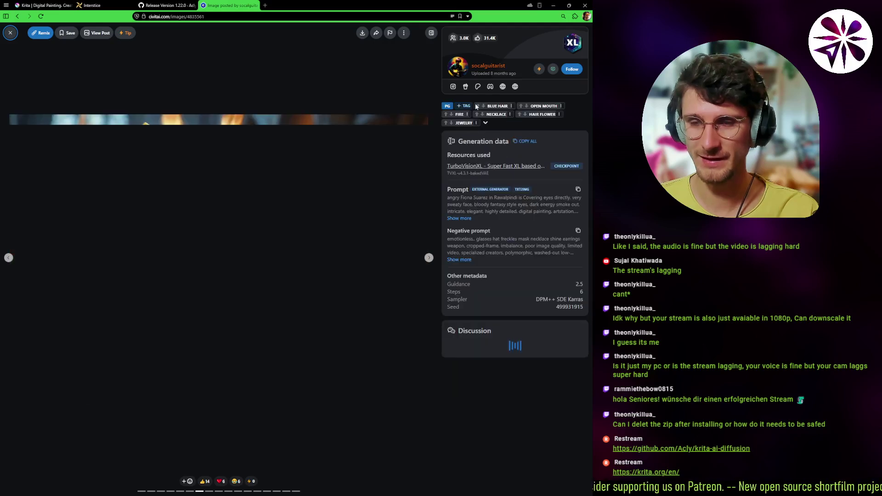
key(Right)
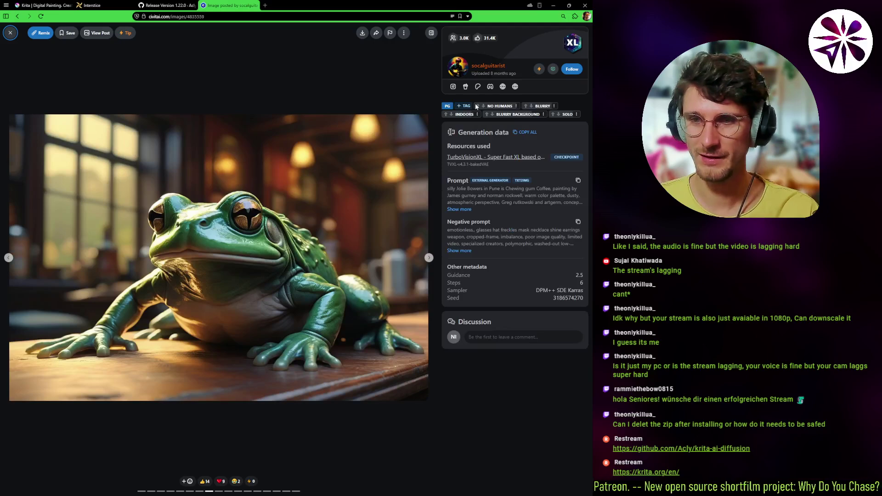
- Return to the Turbo preset's style settings in Krita, review its negative prompt, and minimize the browser
key(alt+Tab)
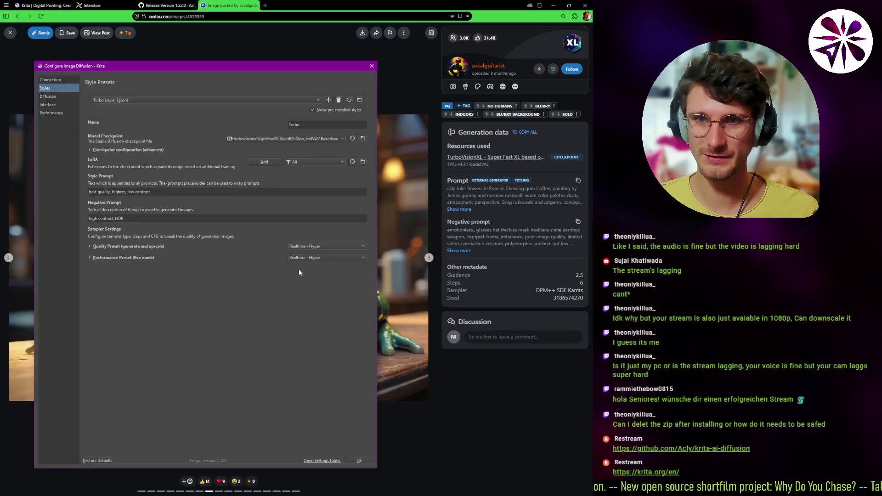
click(132, 217)
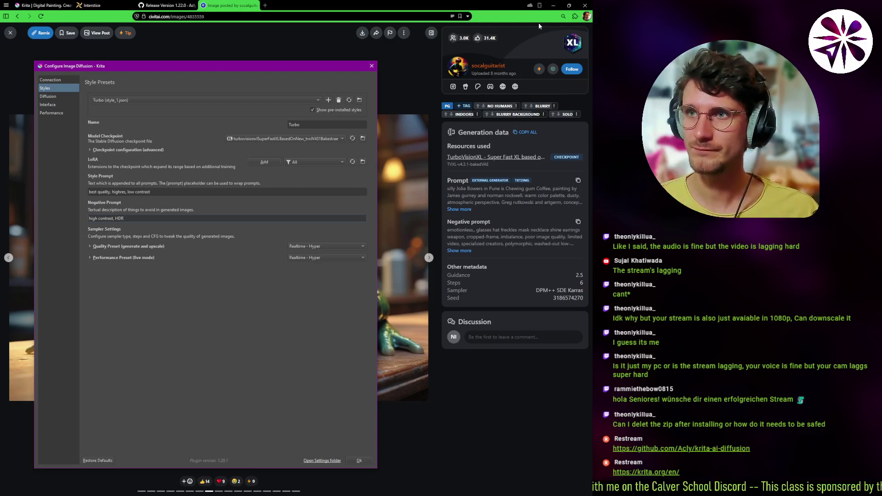
click(553, 6)
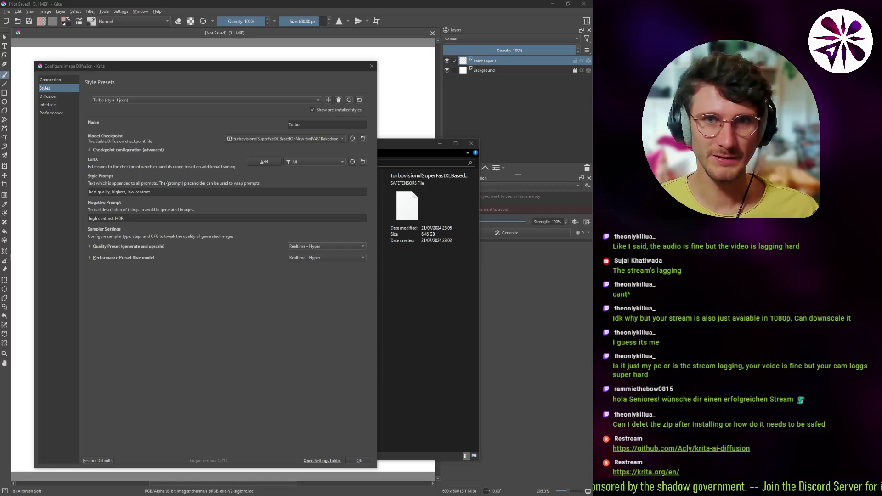
- Minimize the checkpoints folder window and set the Prompt Line Count in the Interface settings to 3
click(55, 105)
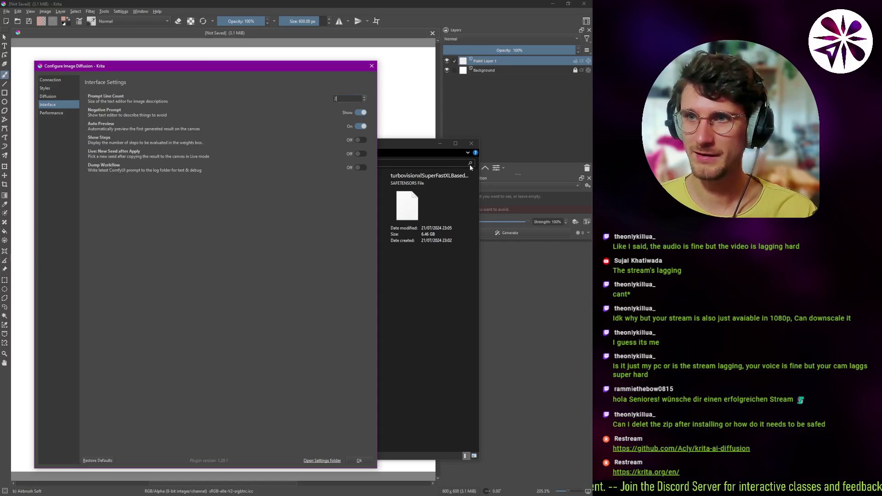
click(442, 144)
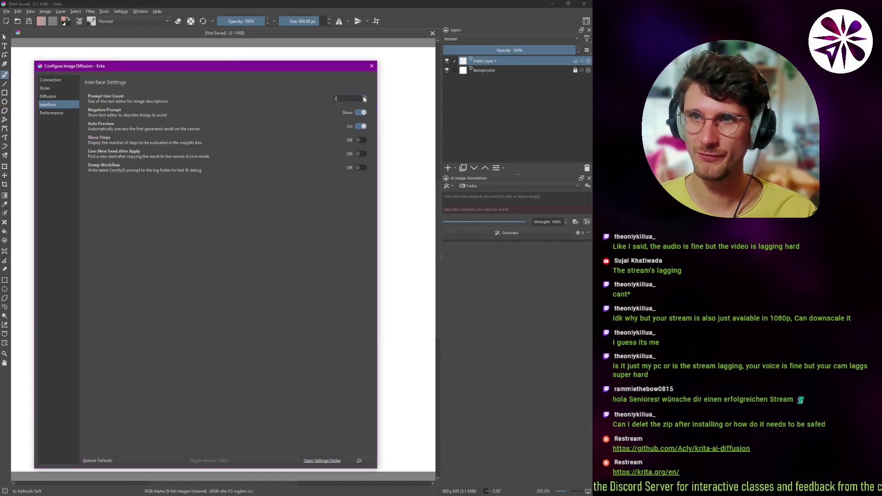
click(365, 97)
click(366, 100)
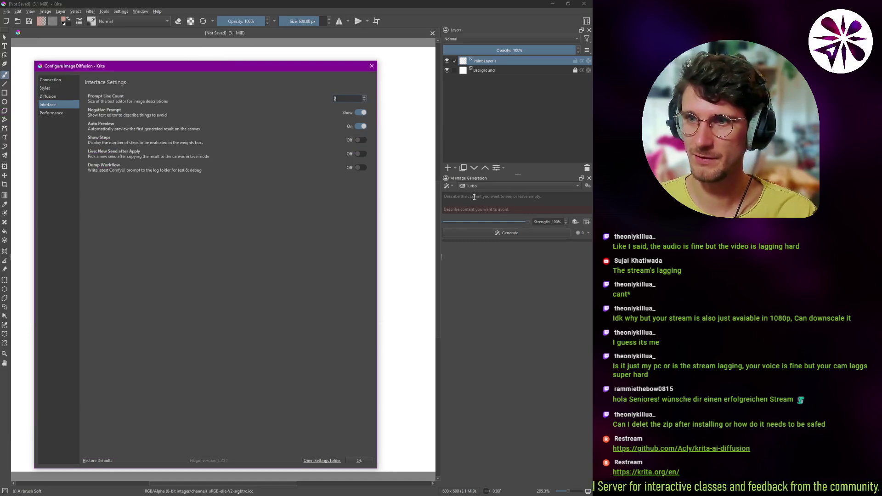
click(364, 101)
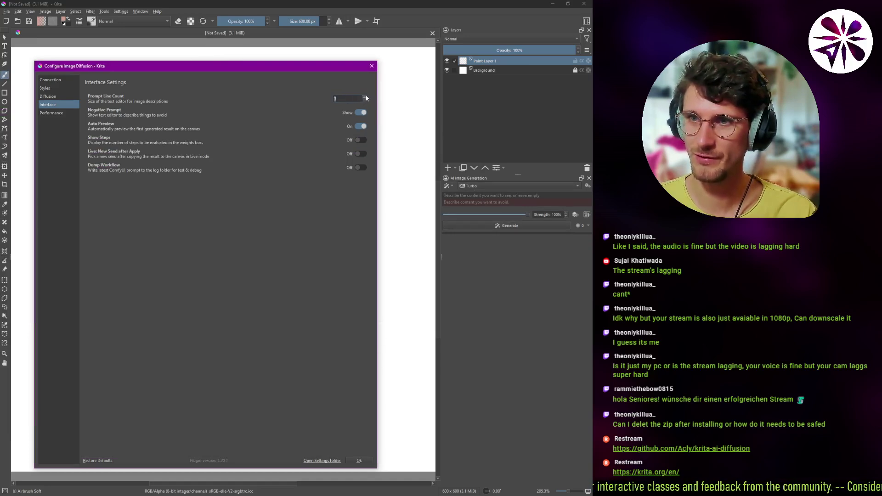
click(365, 97)
click(365, 97)
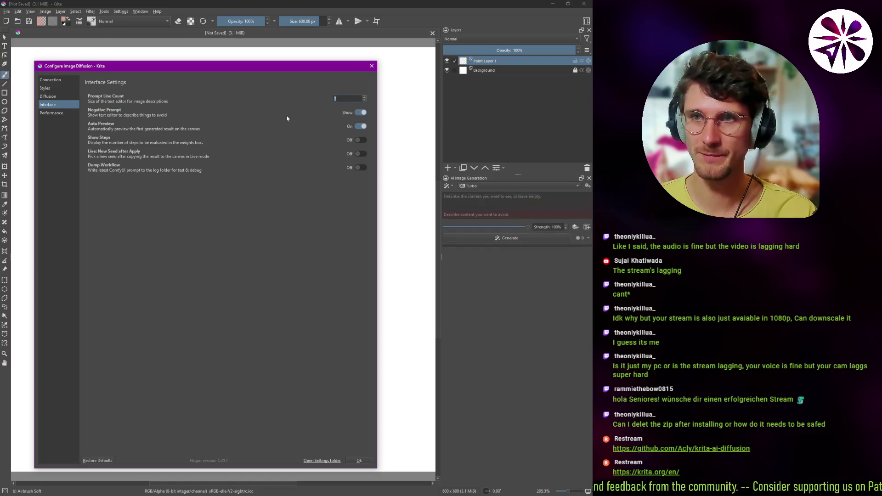
click(257, 267)
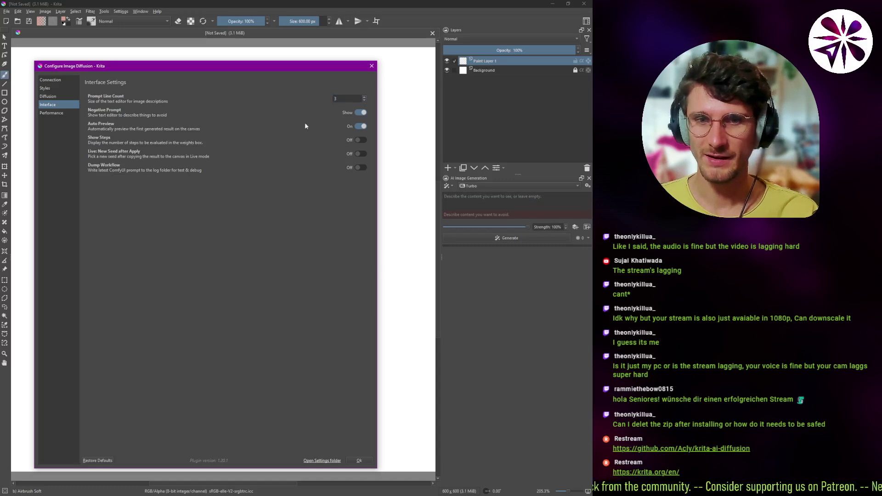
- Toggle the Negative Prompt display off and back on, and open the Performance settings
click(359, 113)
click(360, 113)
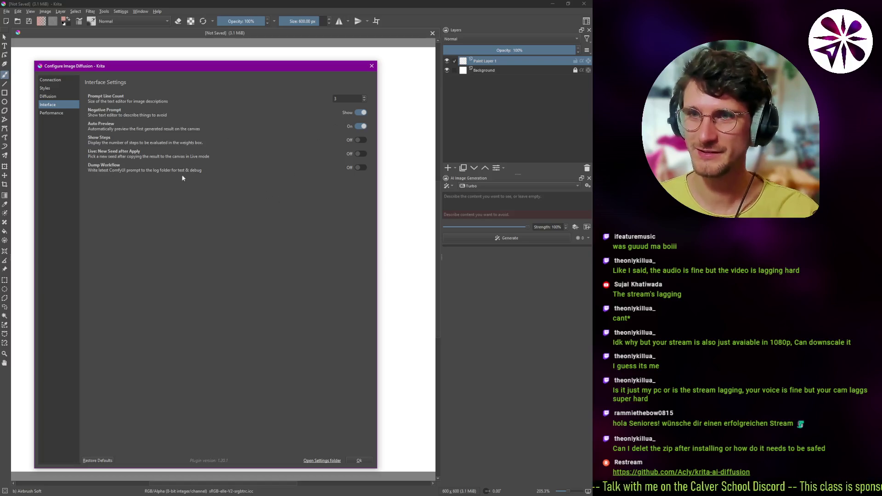
click(55, 114)
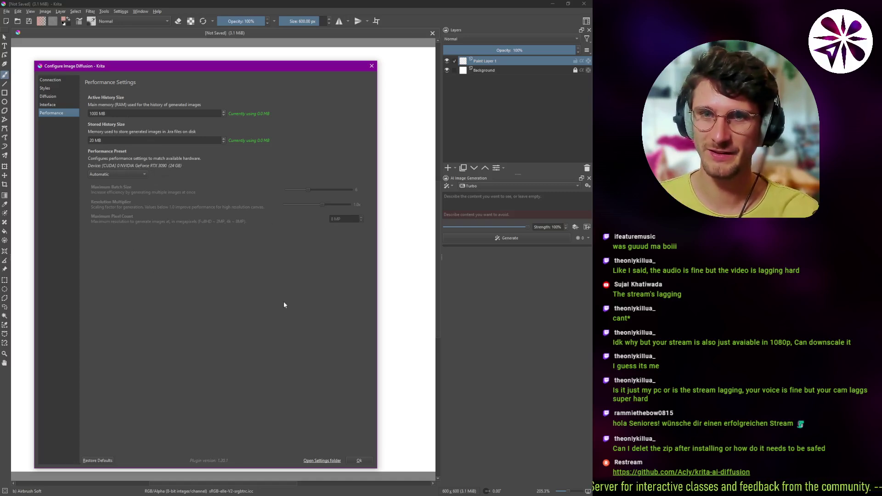
- Close the plugin settings, fit the whole canvas in view and reset its rotation to 0°
click(355, 461)
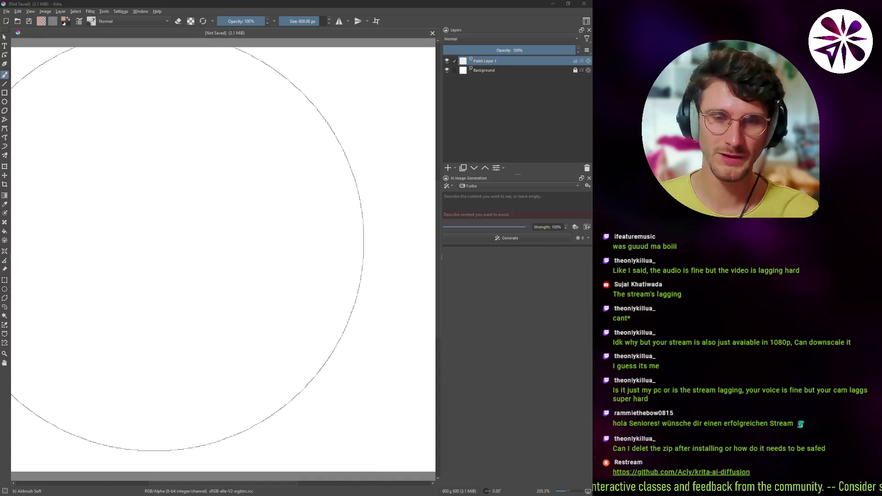
mouse_move(236, 257)
mouse_down()
mouse_move(243, 285)
mouse_move(263, 290)
mouse_move(250, 301)
mouse_move(263, 299)
mouse_move(252, 299)
mouse_move(268, 315)
mouse_move(407, 346)
mouse_up()
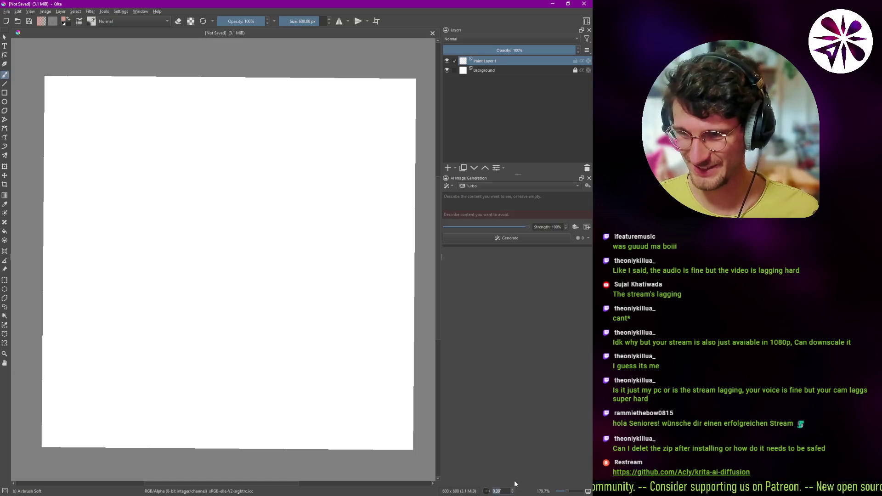
key(5)
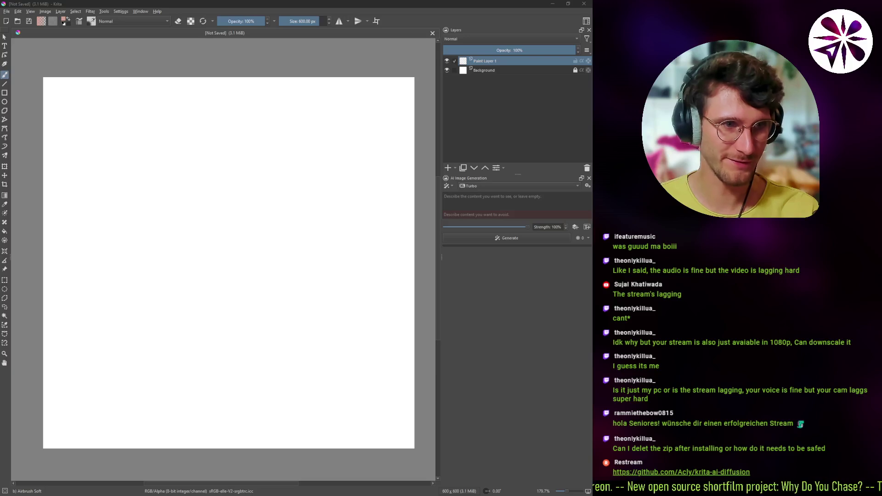
- Enter the prompt "A Student at calver school studying digital magic." and generate images with the Turbo style
click(469, 202)
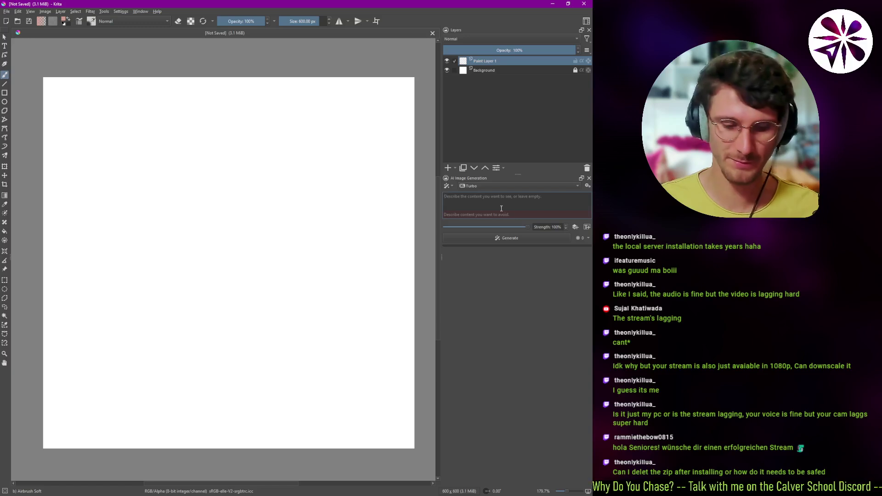
text(A Studen)
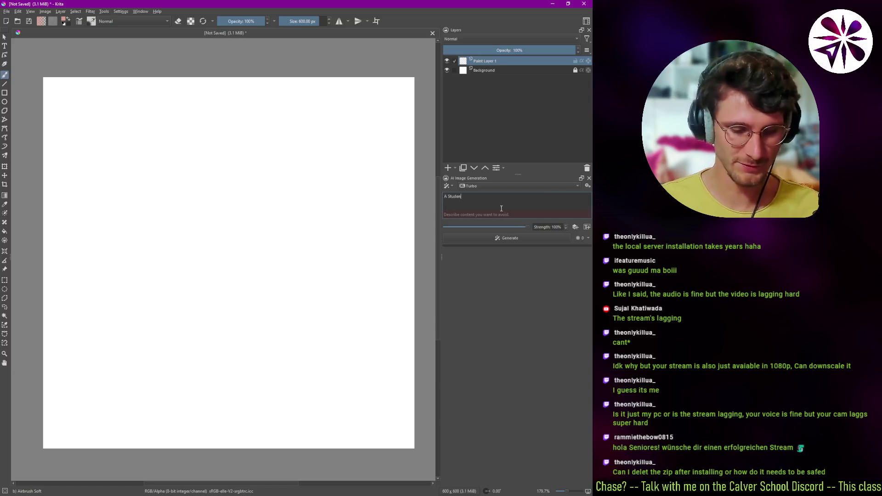
text(t at calöver s)
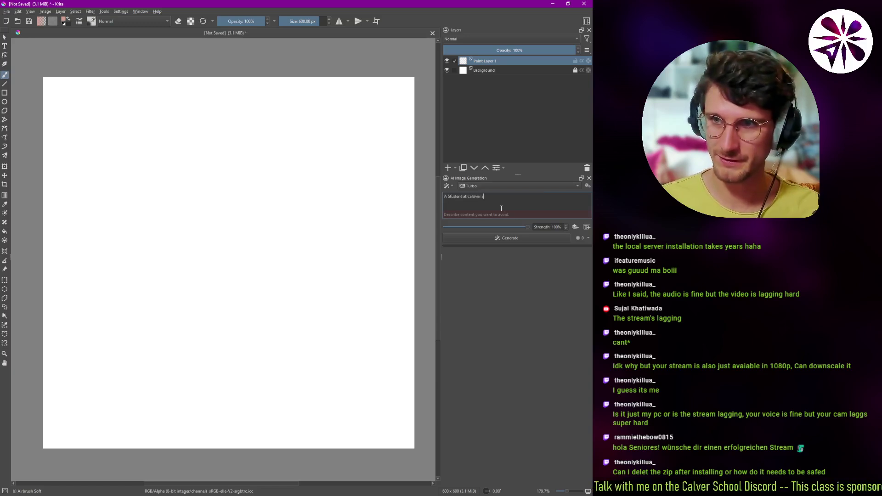
text(c)
key(BackSpace)
key(BackSpace)
key(BackSpace)
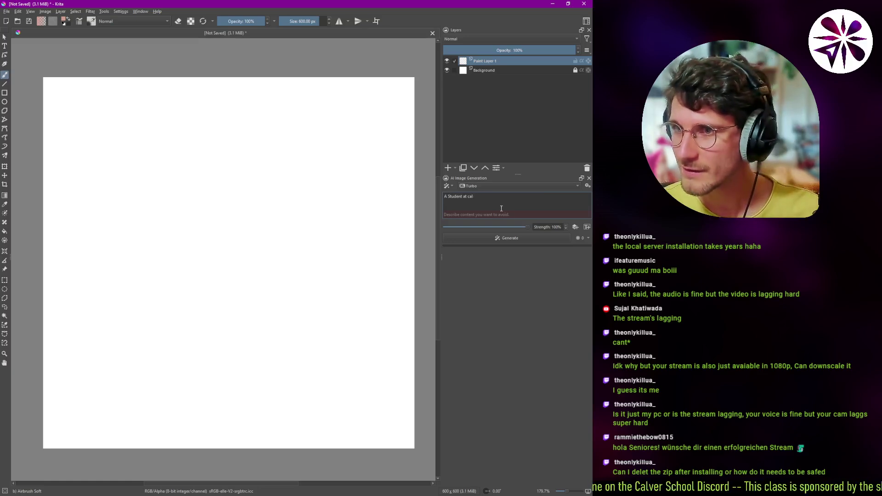
text(schoo)
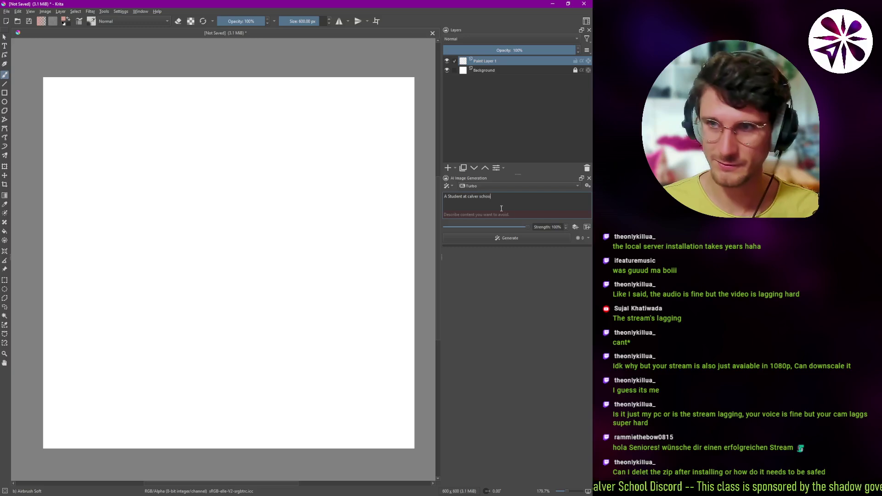
text(l studying )
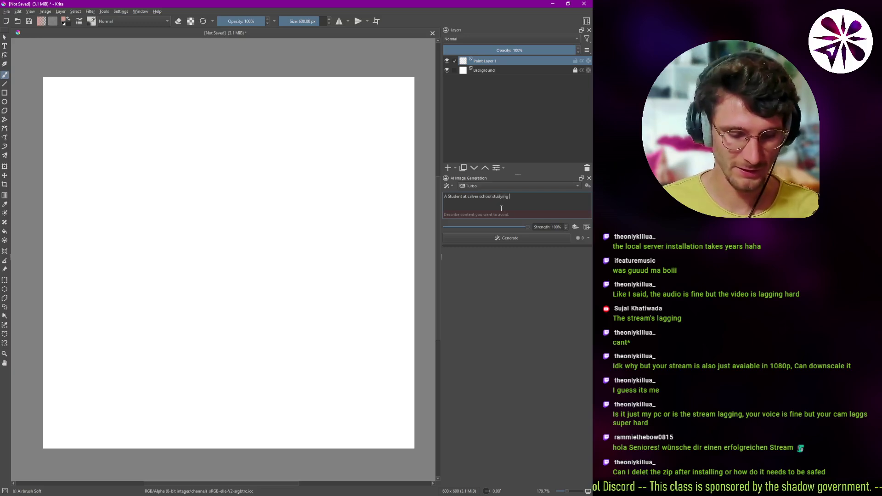
text(digital magic.)
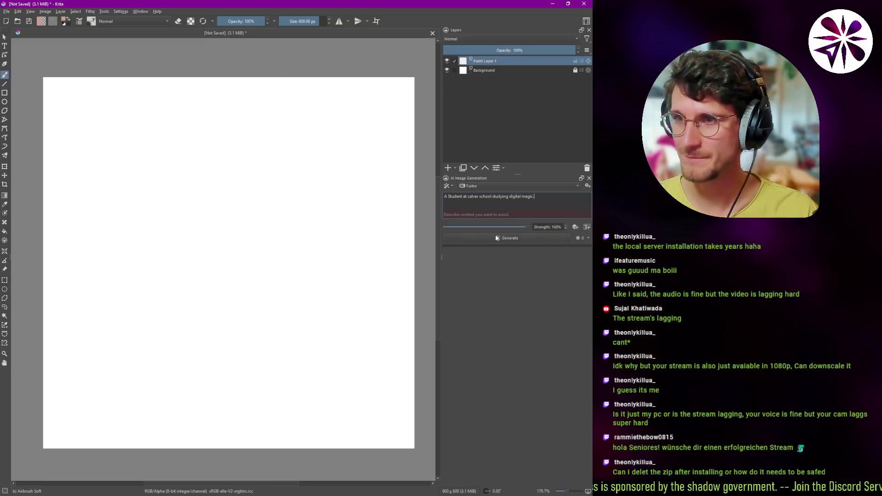
click(512, 238)
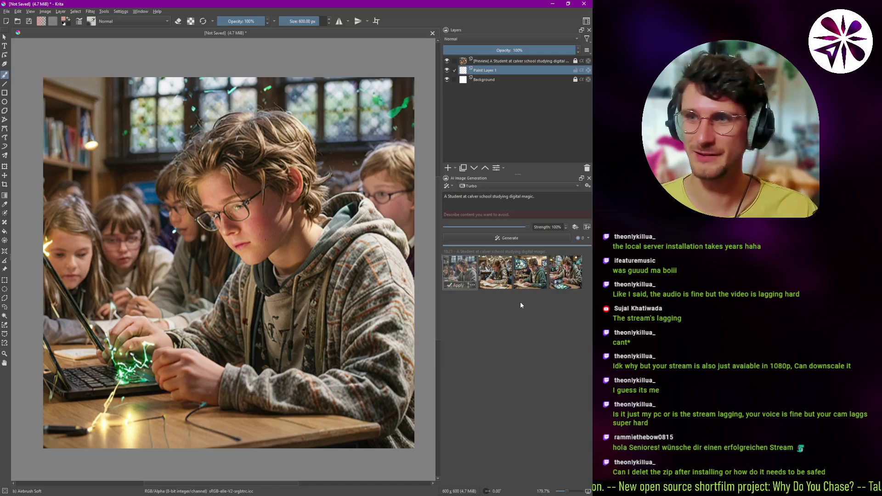
- Preview the four generated student images on the canvas and generate another batch from the same prompt
click(503, 275)
click(530, 275)
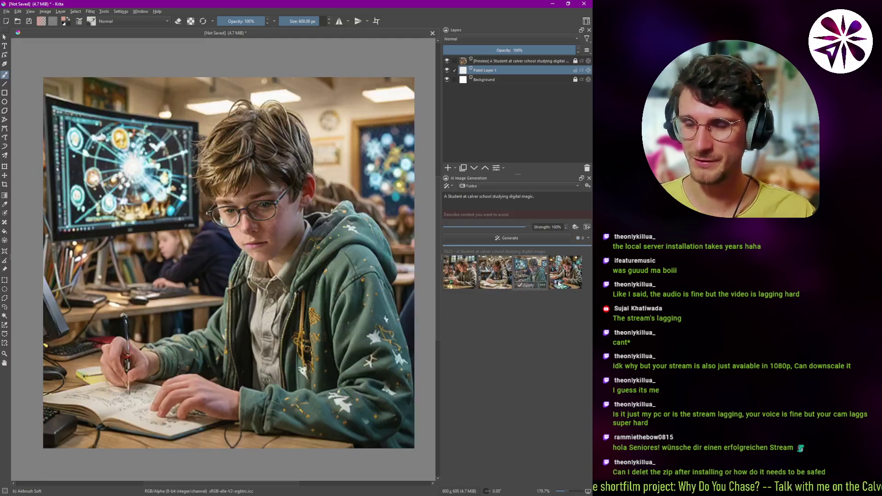
click(566, 275)
click(530, 271)
click(499, 270)
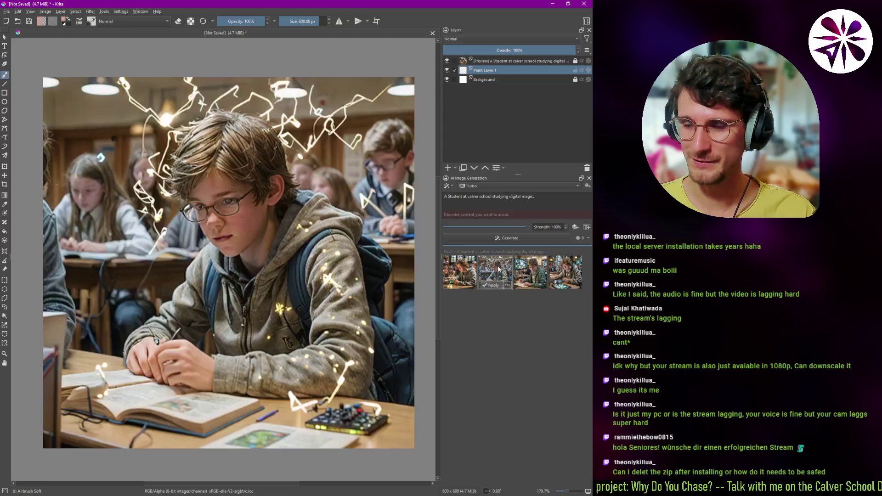
click(468, 270)
click(498, 272)
click(530, 273)
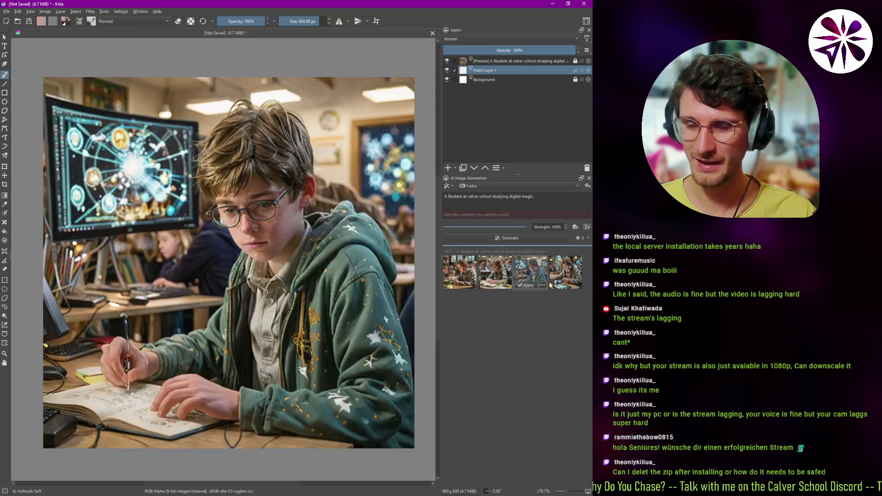
click(551, 276)
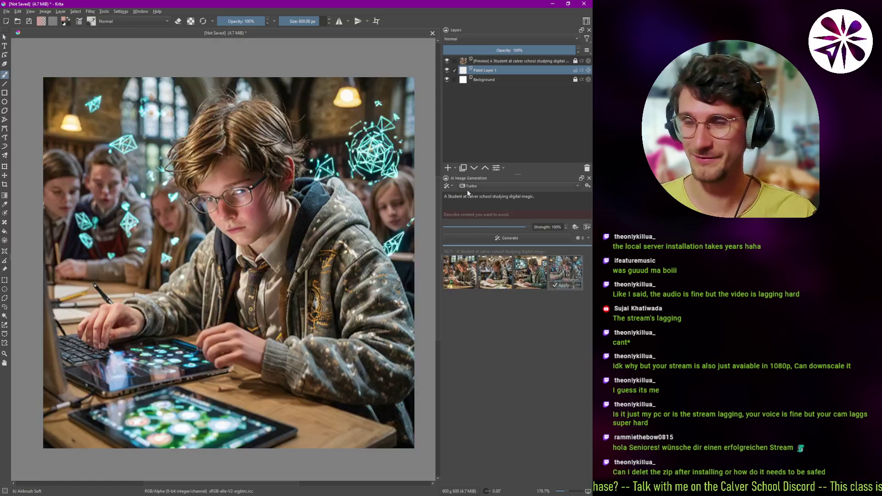
click(505, 240)
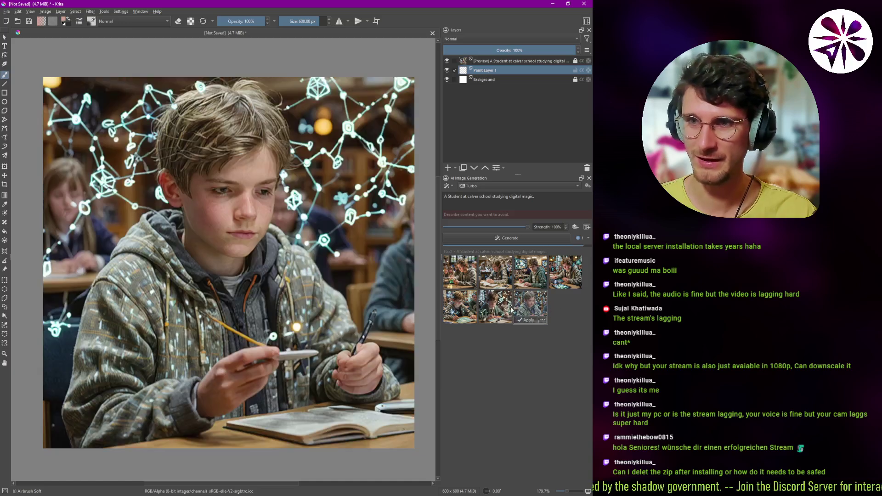
- Extend the prompt to "A Student at calver school studying digital magic, holding a magic wand." and generate a new batch
click(568, 201)
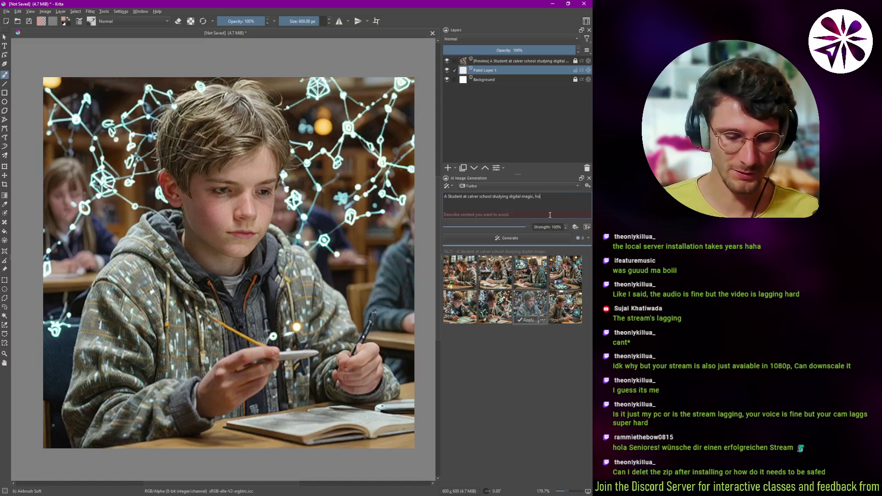
text(holding a )
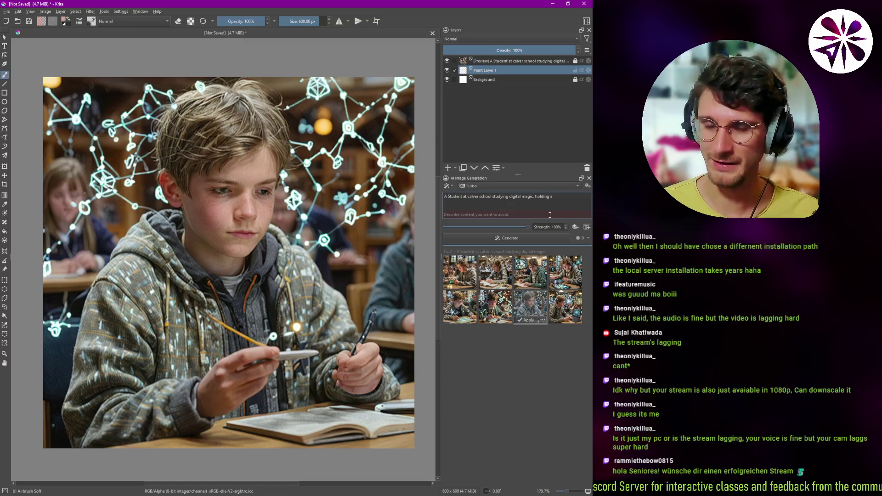
text(ma)
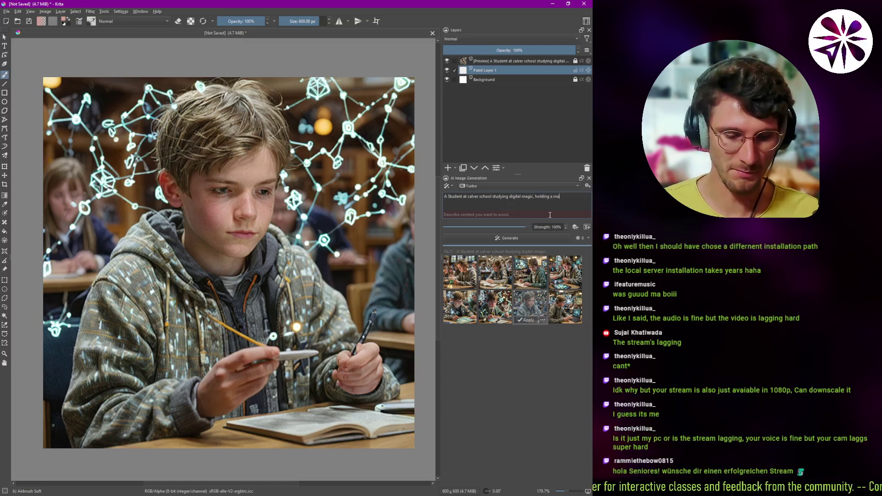
text(gic wand.)
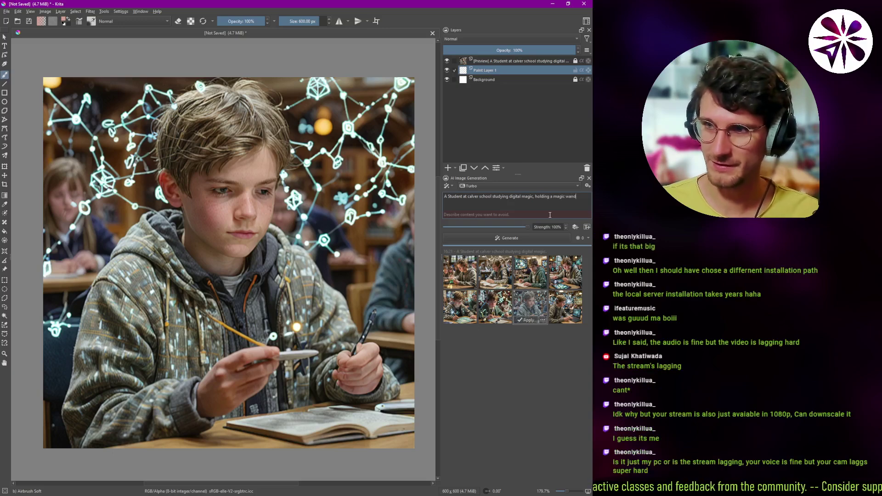
click(563, 238)
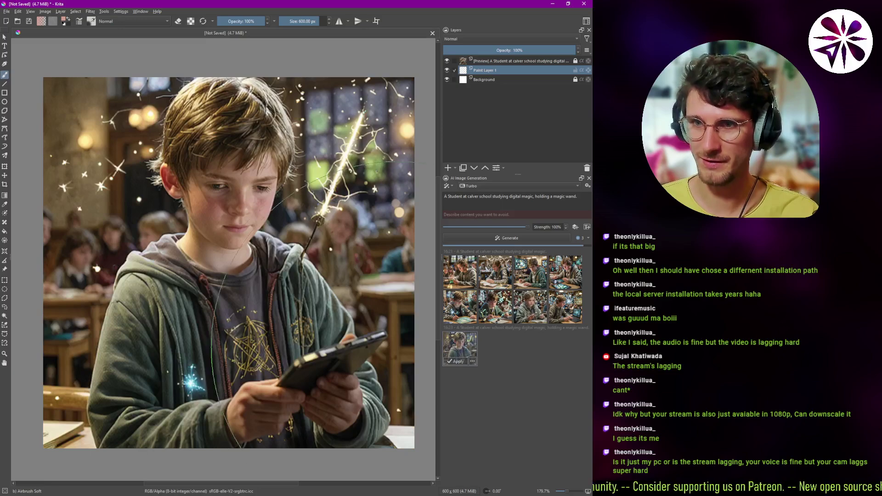
- Preview the second, third and fourth images of the magic wand batch on the canvas
click(495, 348)
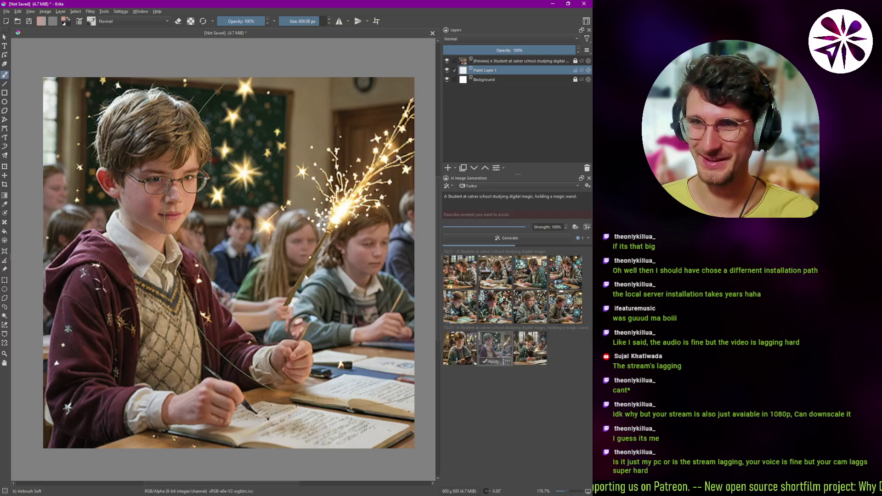
click(532, 348)
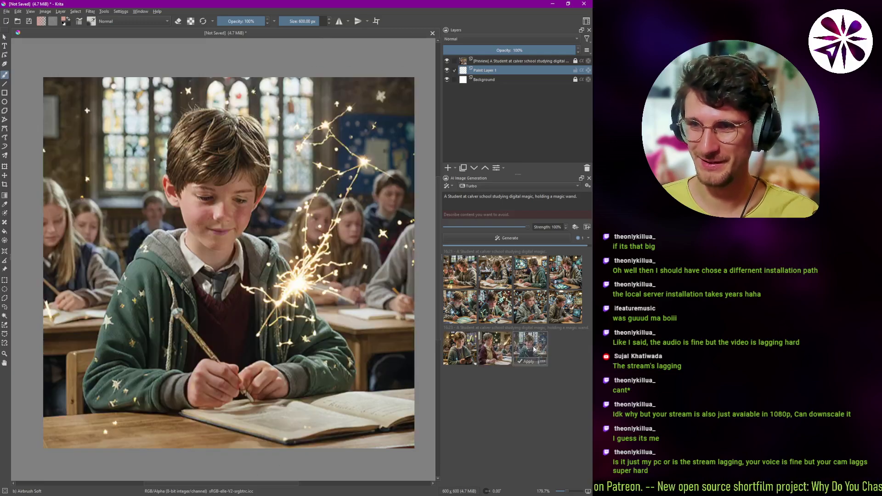
click(562, 343)
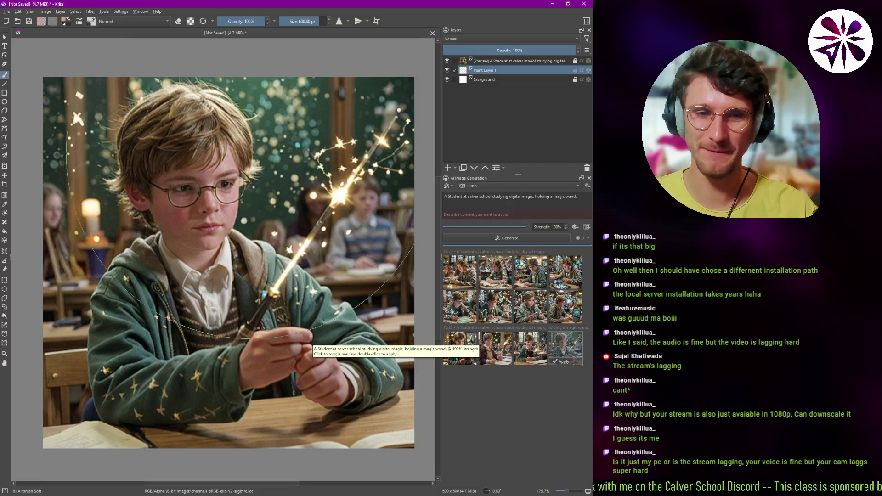
- Compare earlier results from the first prompt and apply the first image of its second row as a layer
click(476, 288)
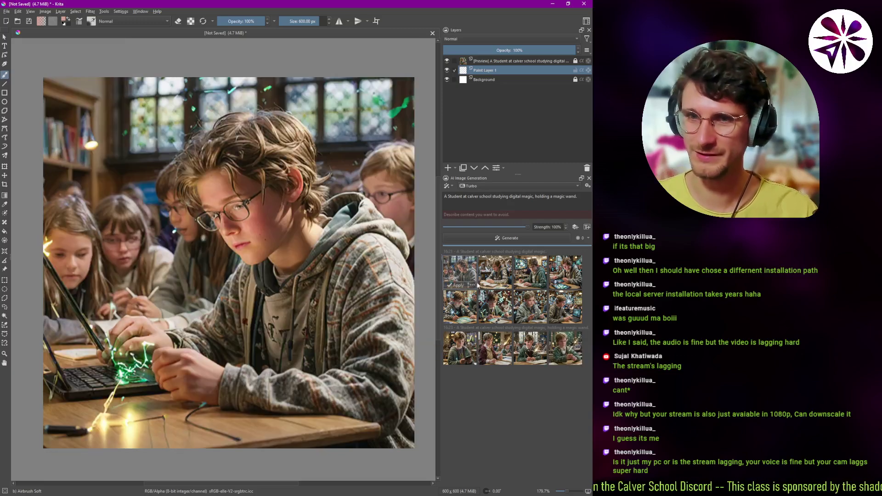
click(469, 306)
click(492, 313)
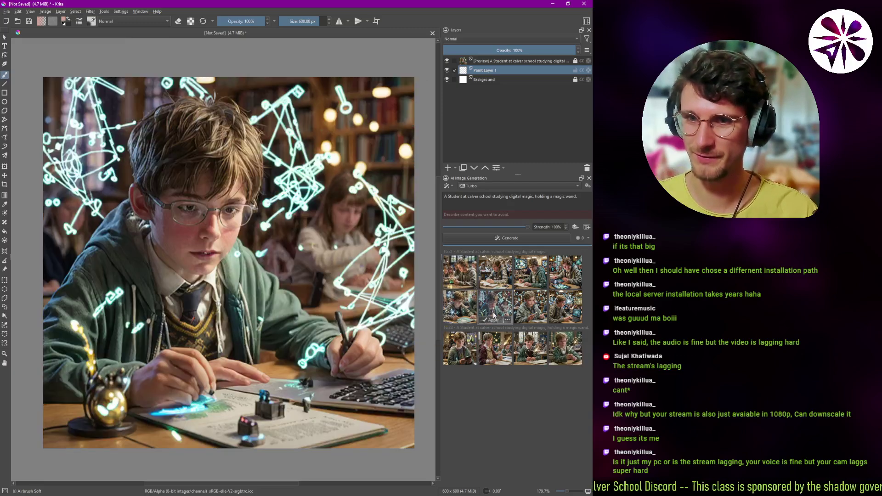
click(468, 314)
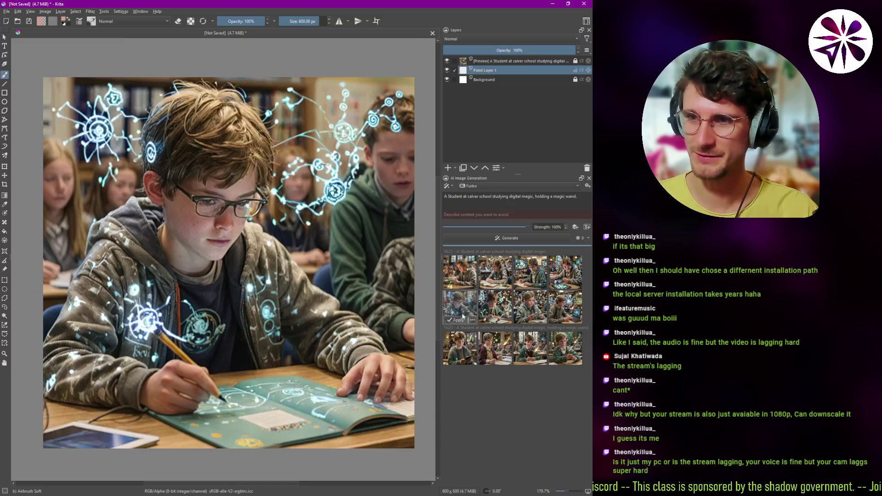
click(458, 321)
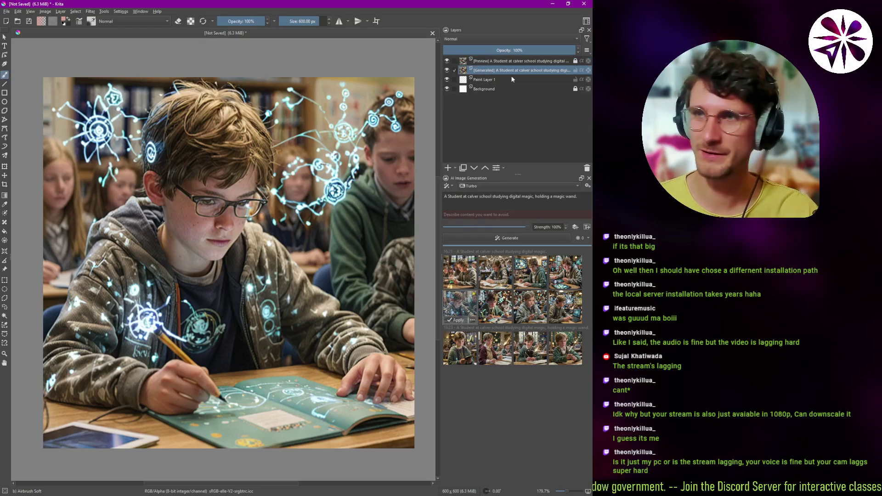
- Preview further results from both prompts over the applied image, ending on the second image of the second row
click(509, 272)
click(527, 274)
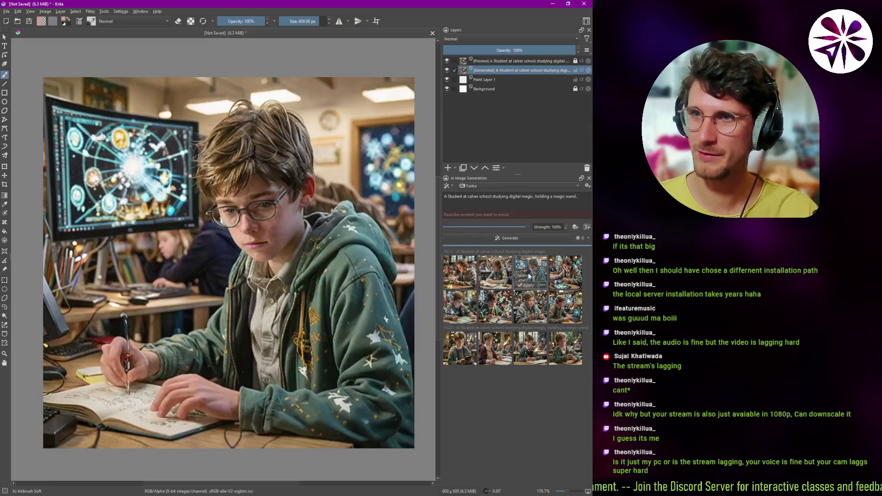
click(524, 299)
click(502, 304)
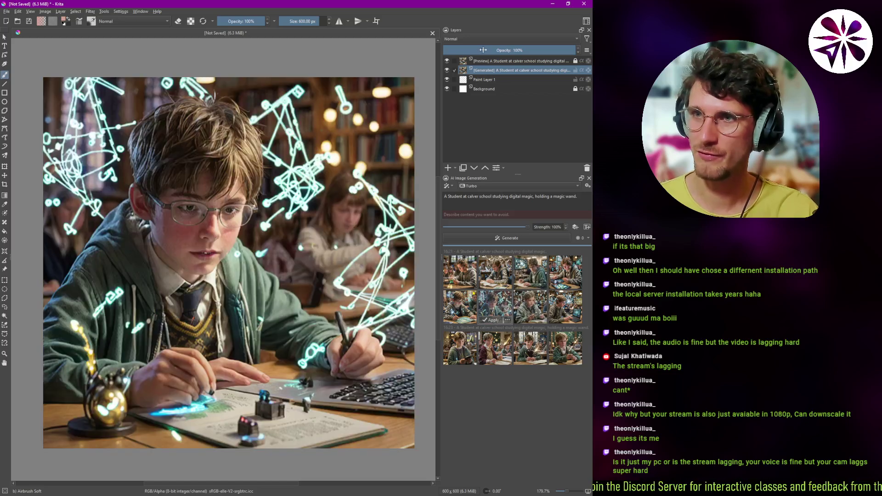
click(561, 309)
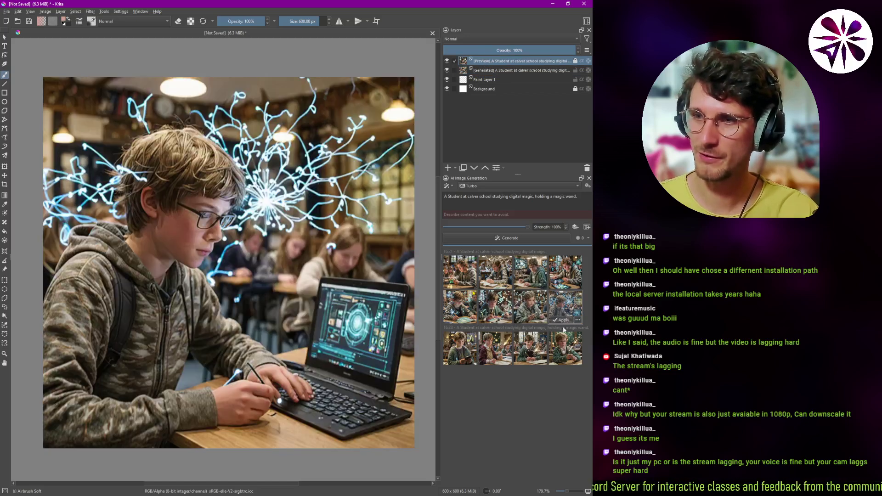
click(564, 344)
click(526, 348)
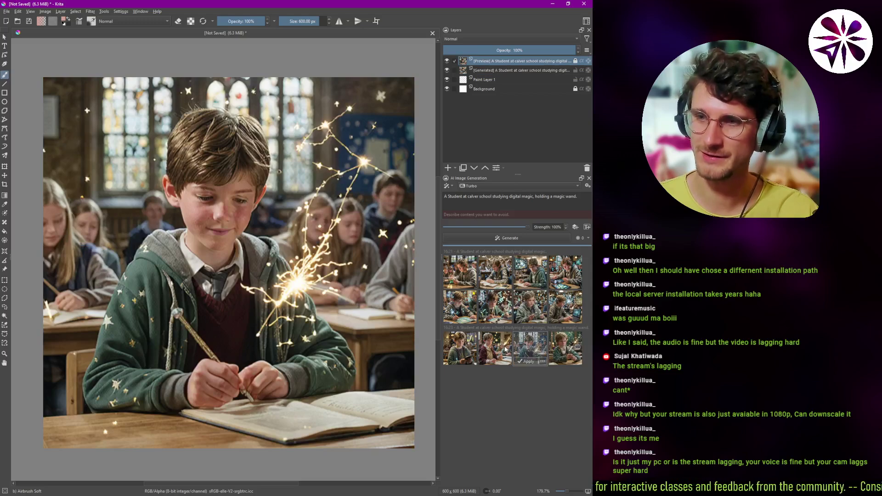
click(508, 348)
click(498, 317)
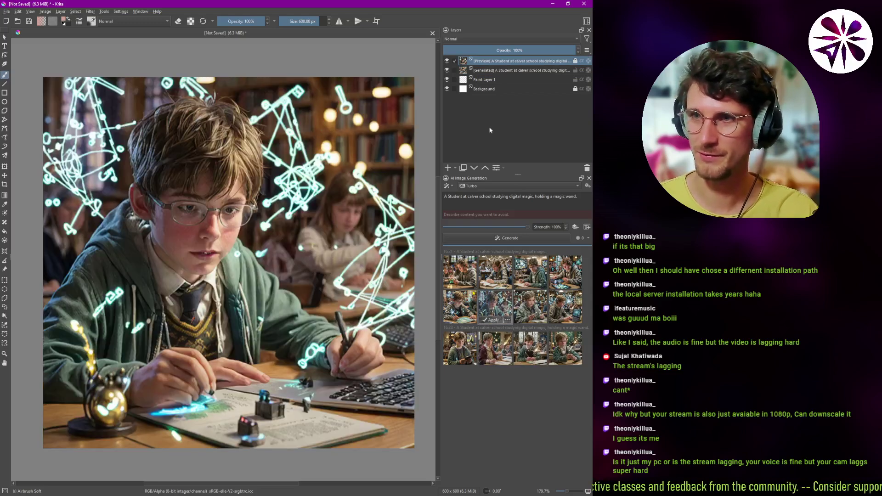
- Hide the preview layer, select the generated layer and toggle its visibility off and back on
click(447, 61)
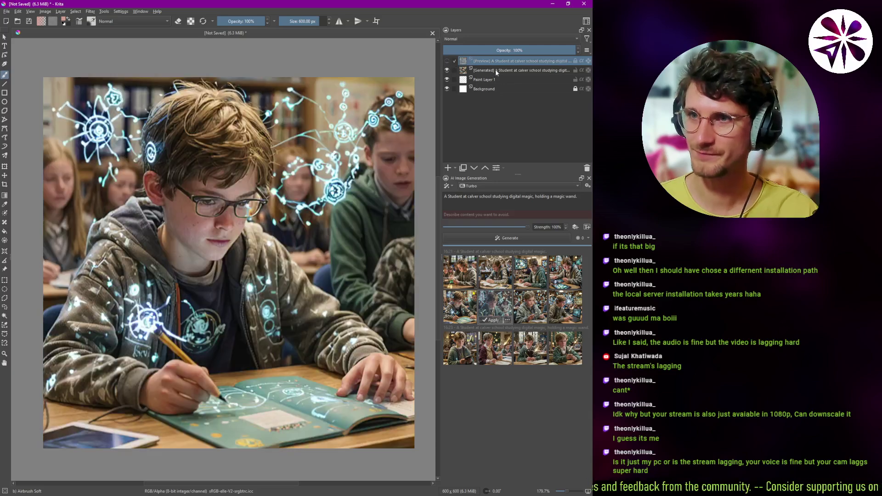
click(495, 72)
click(447, 70)
click(447, 70)
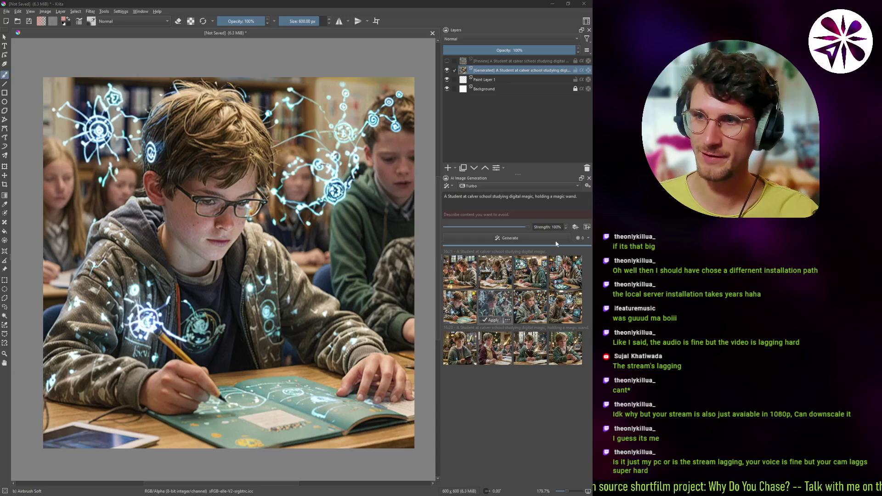
- Examine the generation queue options, including batches, seed and enqueue order, and close them again
click(580, 238)
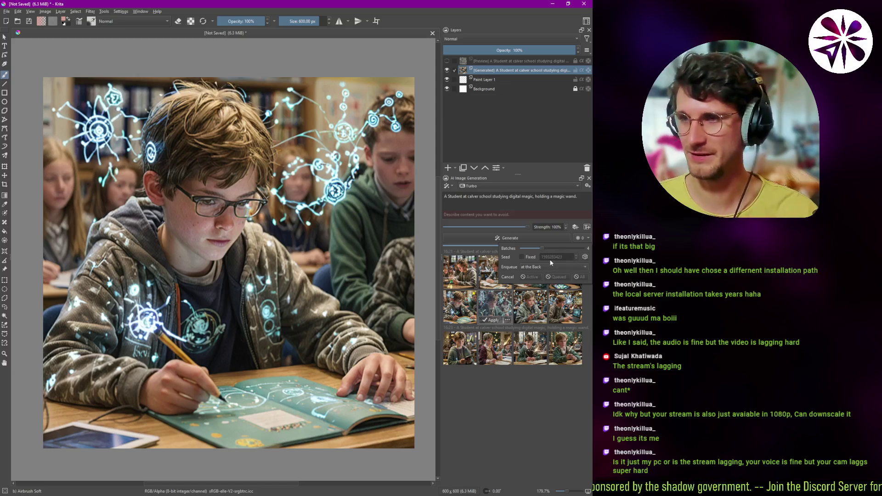
click(565, 207)
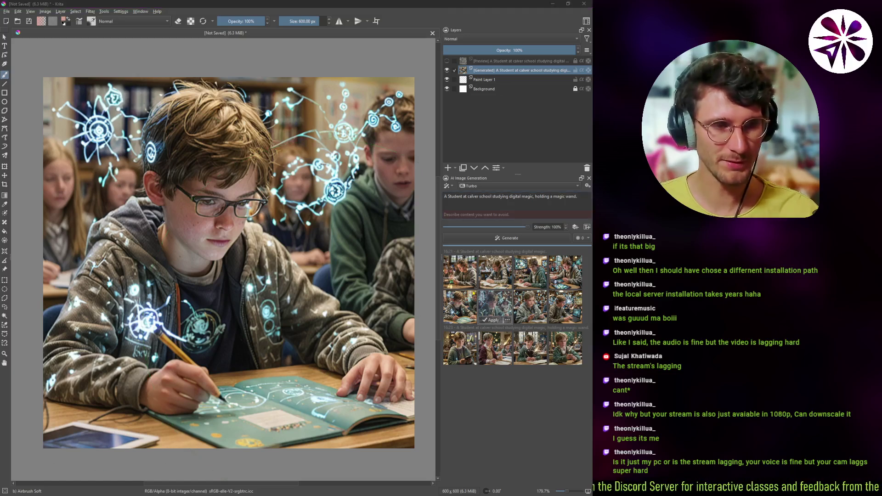
click(525, 131)
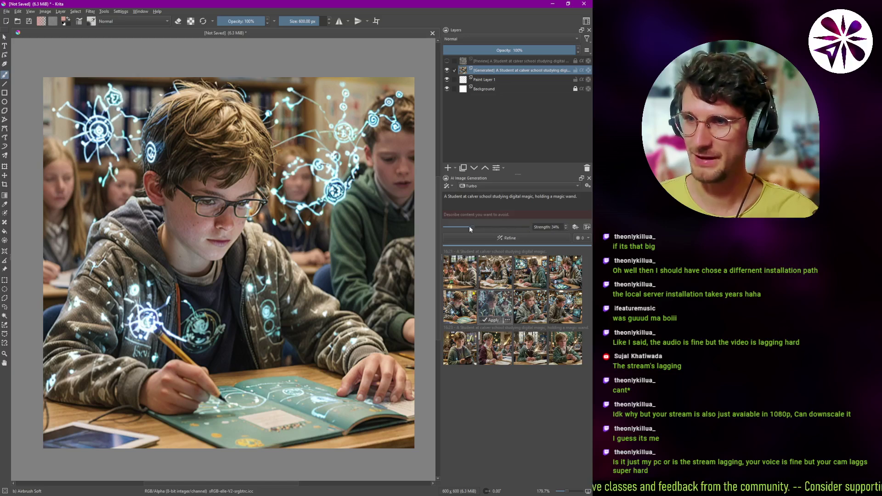
- Try the generation strength at values between 1% and 100% and set it to 71%
drag(479, 227, 528, 228)
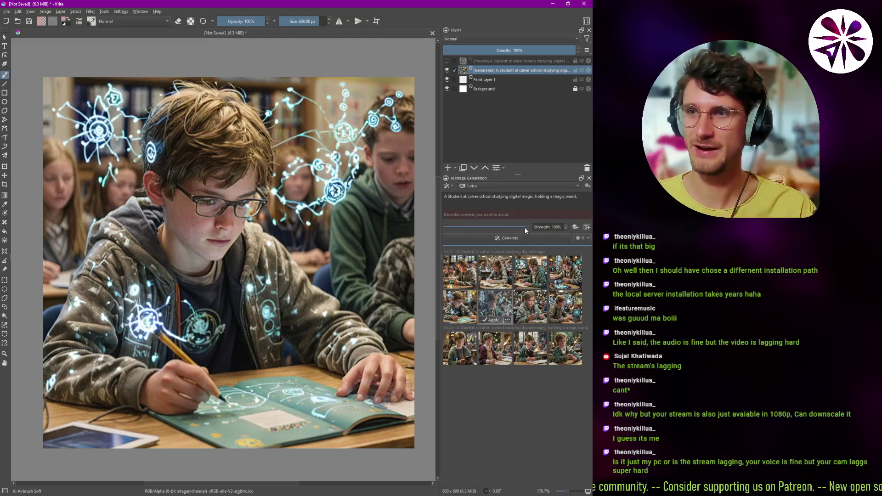
drag(521, 230, 531, 228)
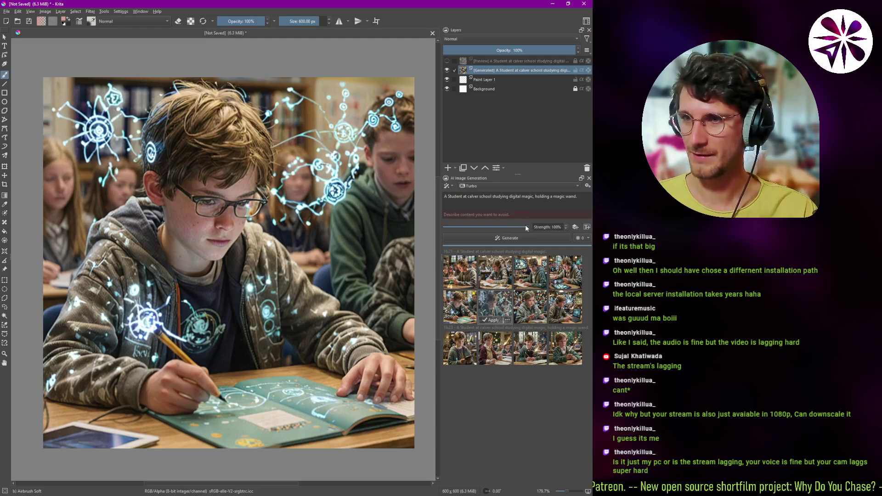
drag(526, 227, 500, 231)
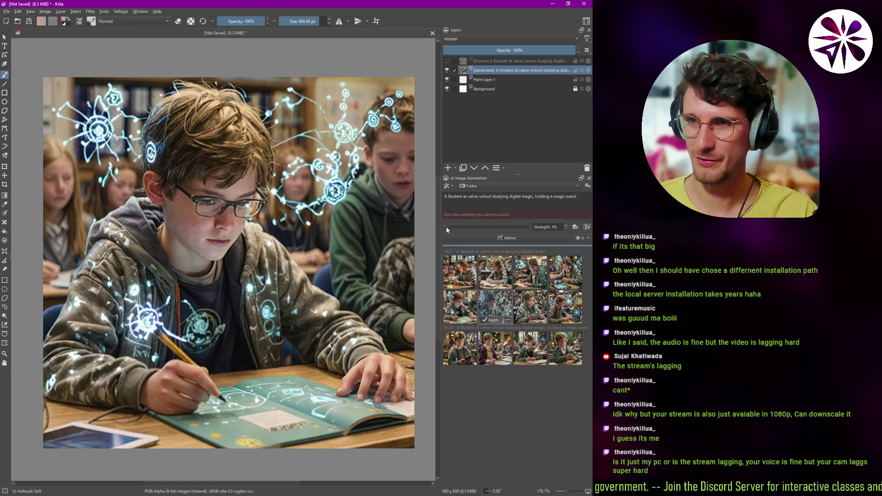
drag(448, 227, 475, 227)
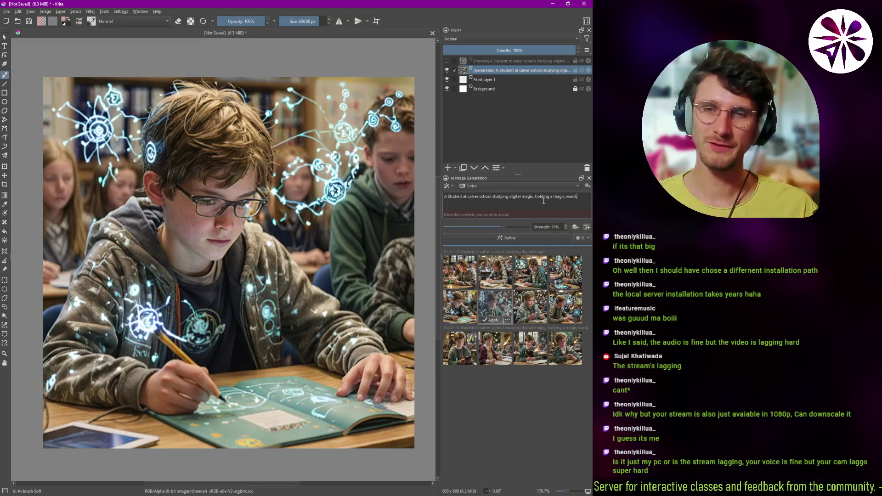
- Replace the prompt with "Old woman" and refine the student image at 71% strength
triple_click(543, 200)
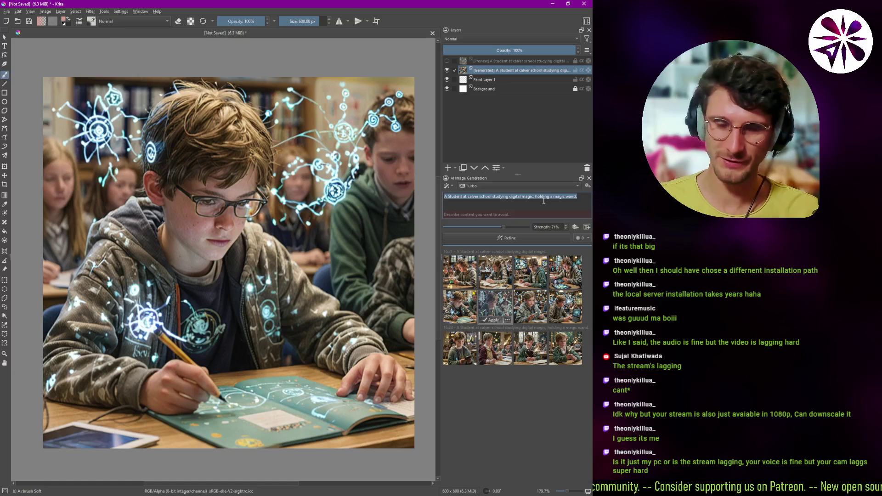
text(Old wo)
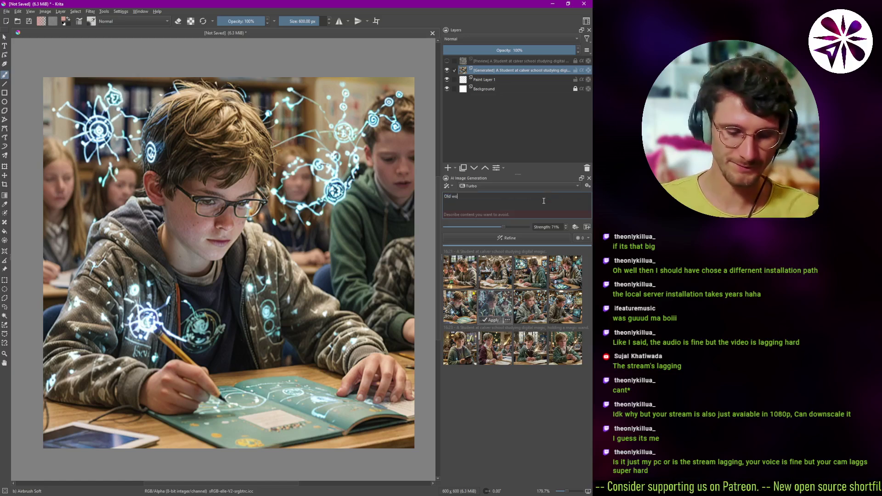
text(man)
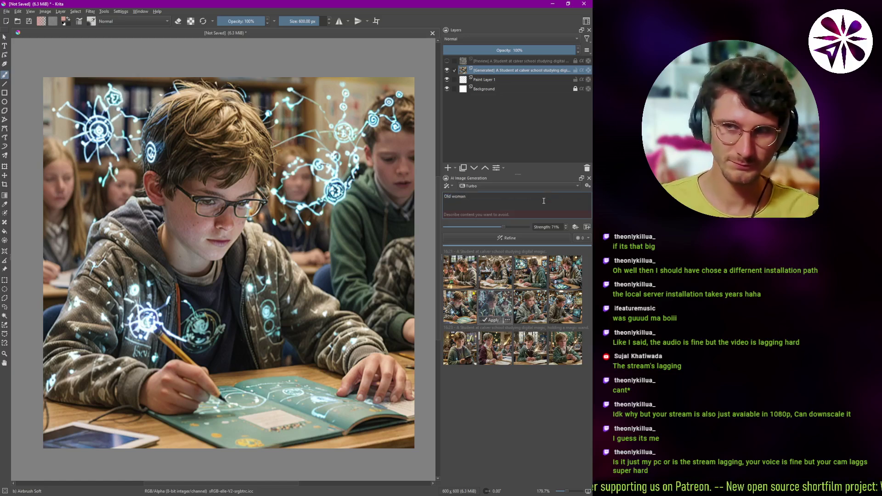
click(514, 236)
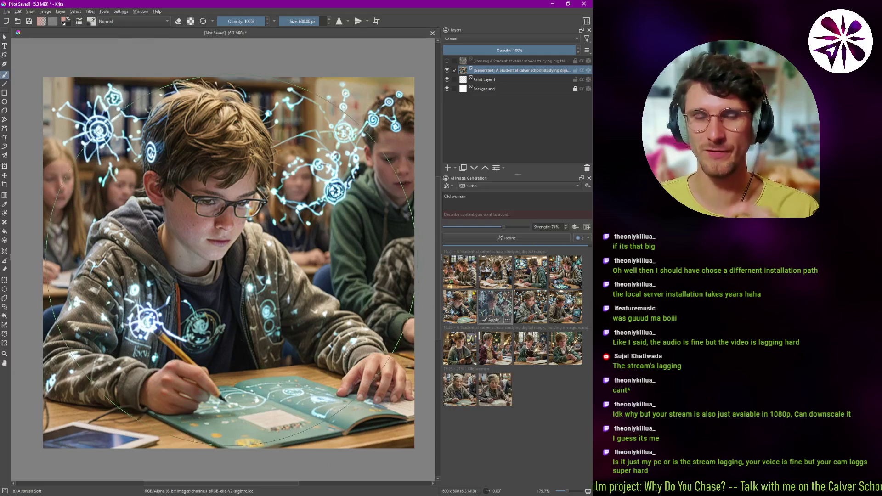
- Compare the four refined Old woman images on the canvas, ending on the first one
click(462, 395)
click(502, 390)
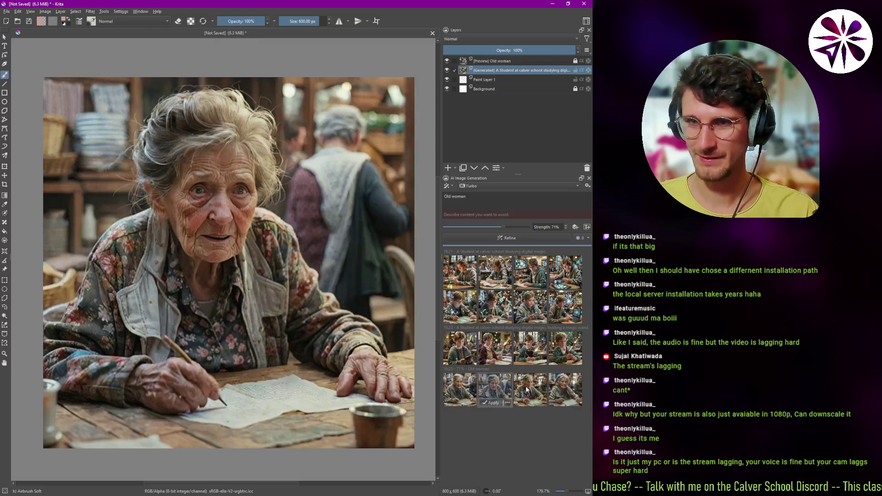
click(533, 389)
click(559, 387)
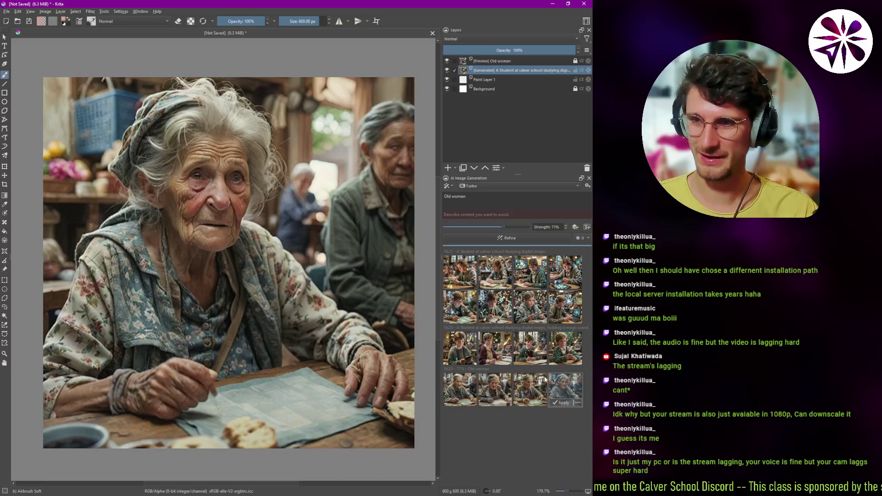
click(536, 390)
click(494, 391)
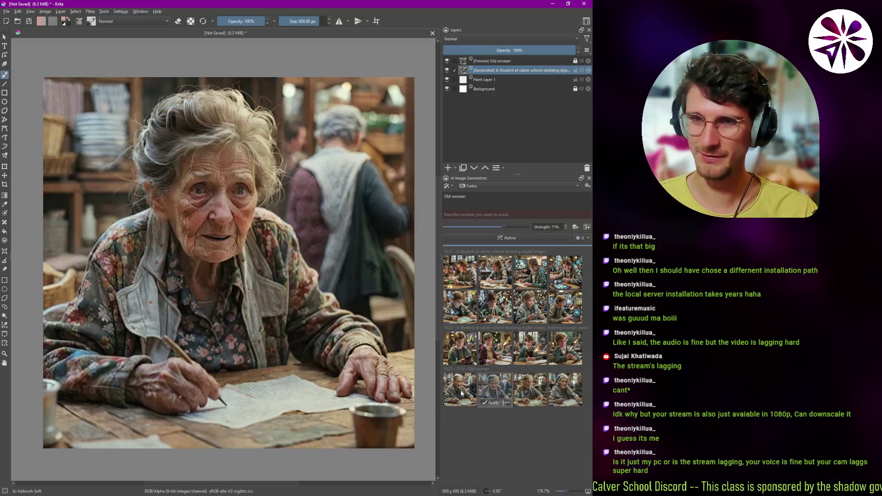
click(462, 393)
click(489, 387)
click(471, 391)
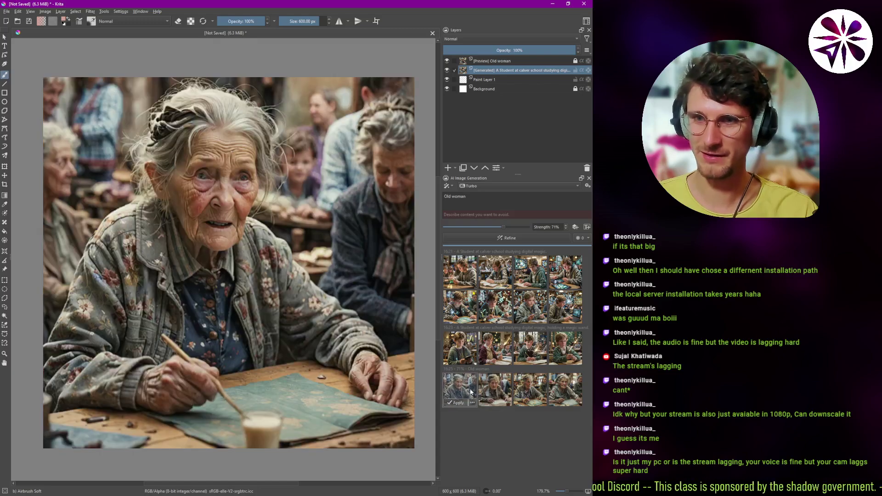
- Apply the first refined image as a layer, and hide the preview and the new layer to compare with the student image
click(456, 403)
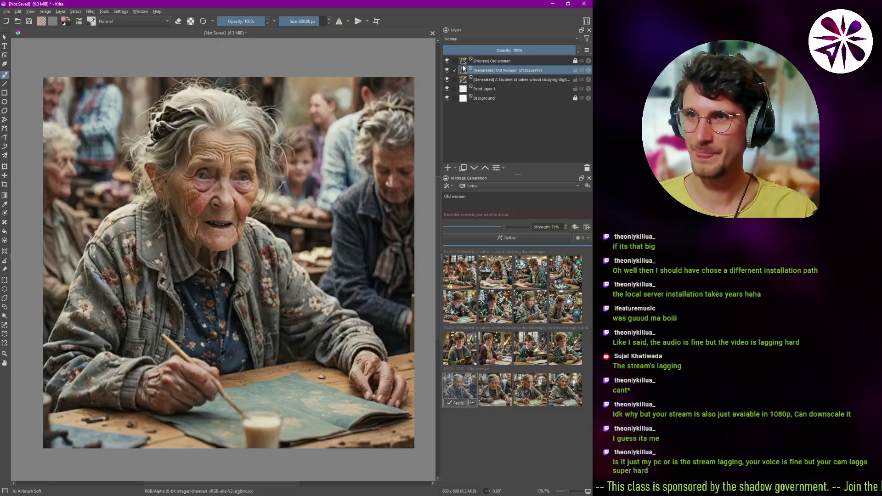
click(448, 61)
click(447, 70)
click(447, 70)
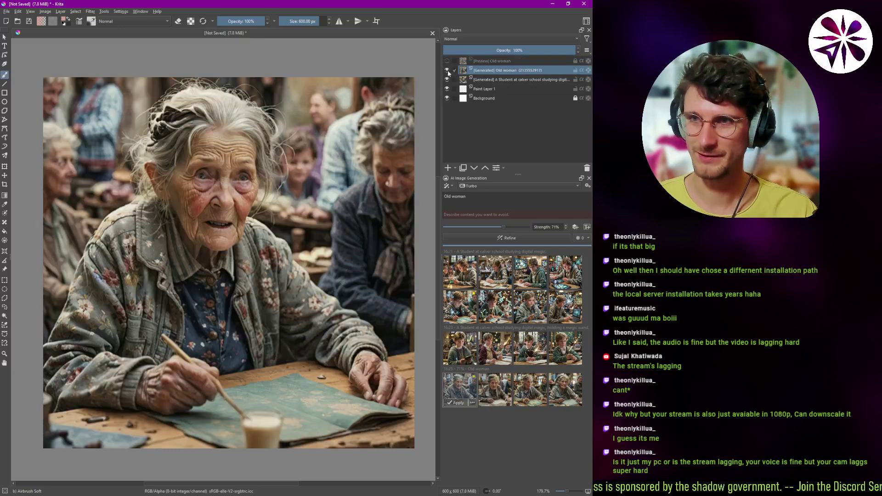
click(448, 71)
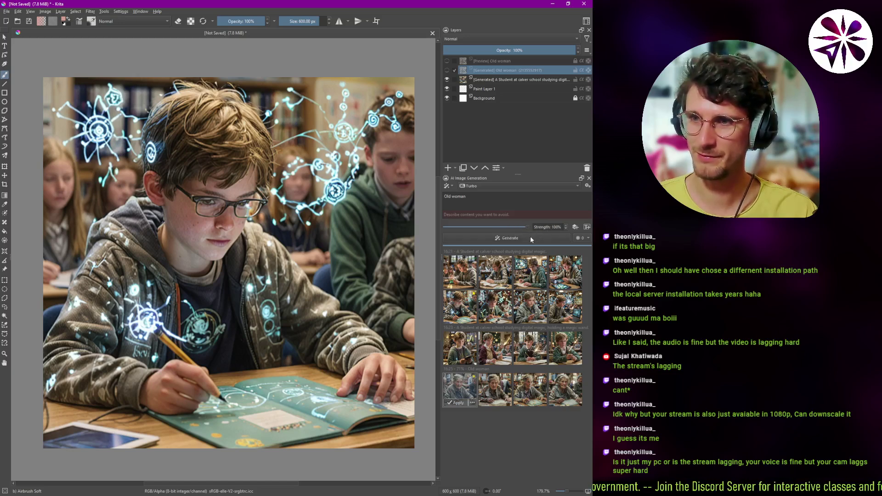
- Generate a new batch from the "Old woman" prompt at 100% strength and preview its first image
click(530, 236)
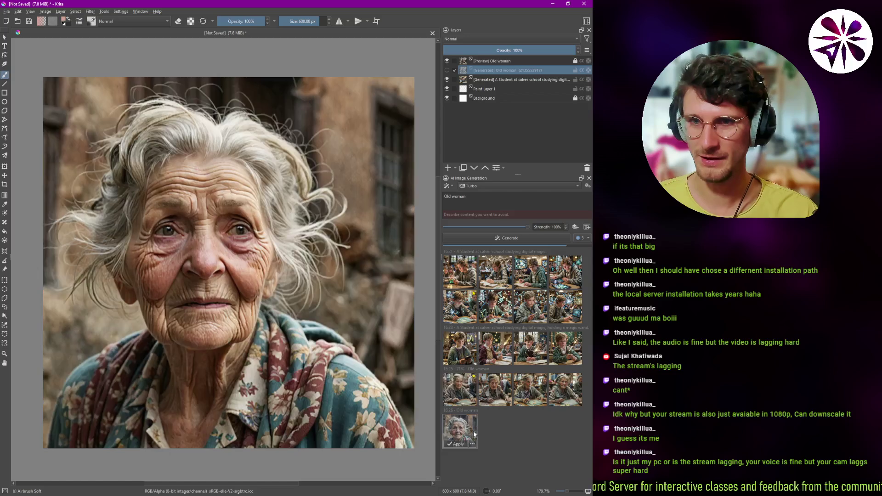
click(460, 430)
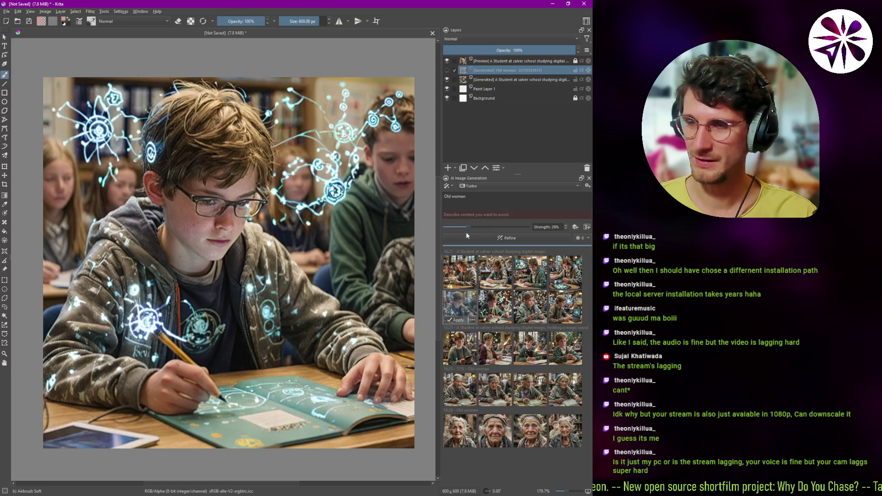
- Refine the student image with the "Old woman" prompt at 28% strength and preview the batch, ending on the first image
click(496, 240)
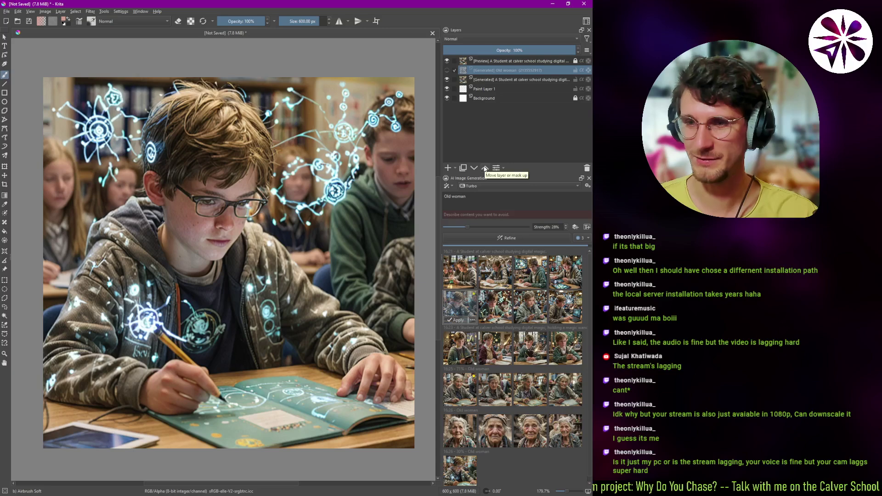
click(463, 472)
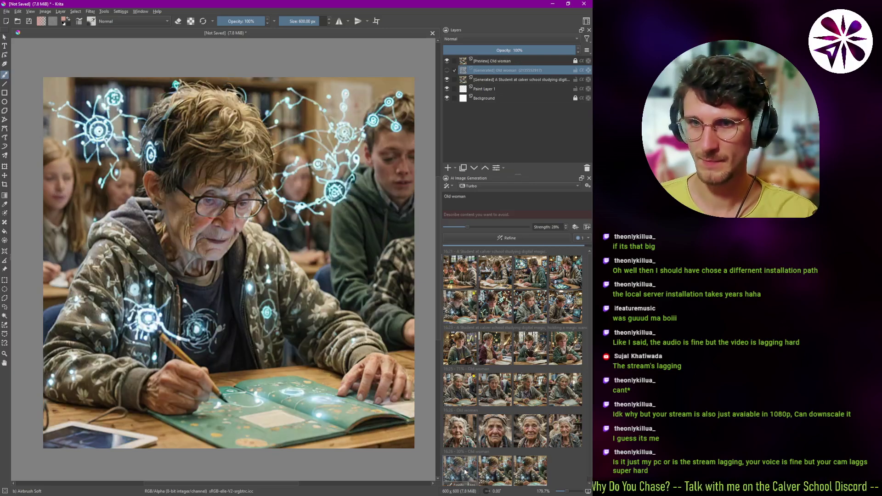
click(496, 466)
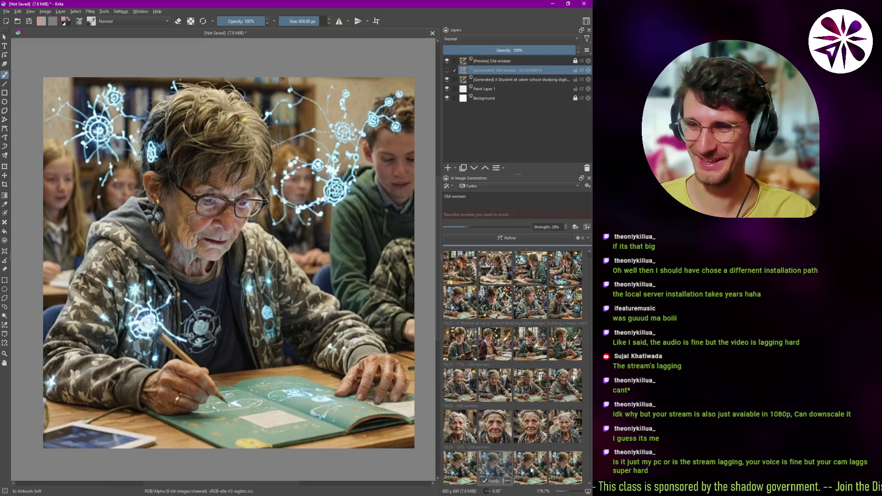
click(528, 471)
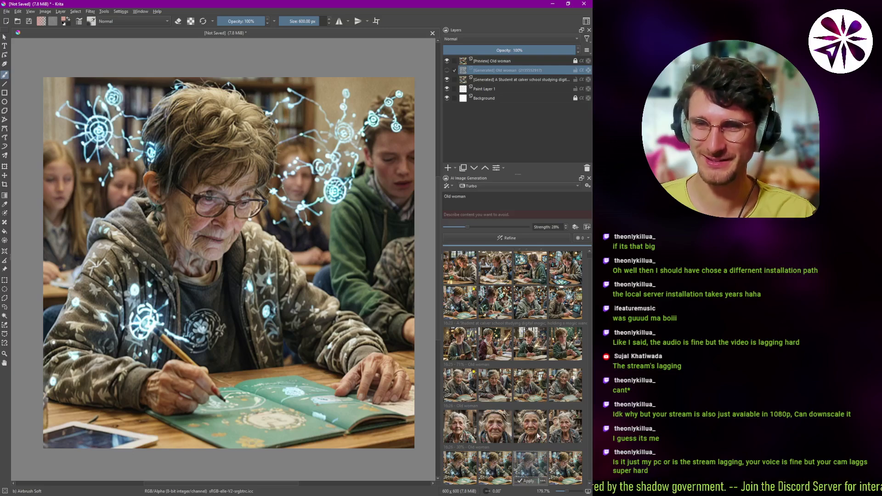
click(560, 471)
click(535, 467)
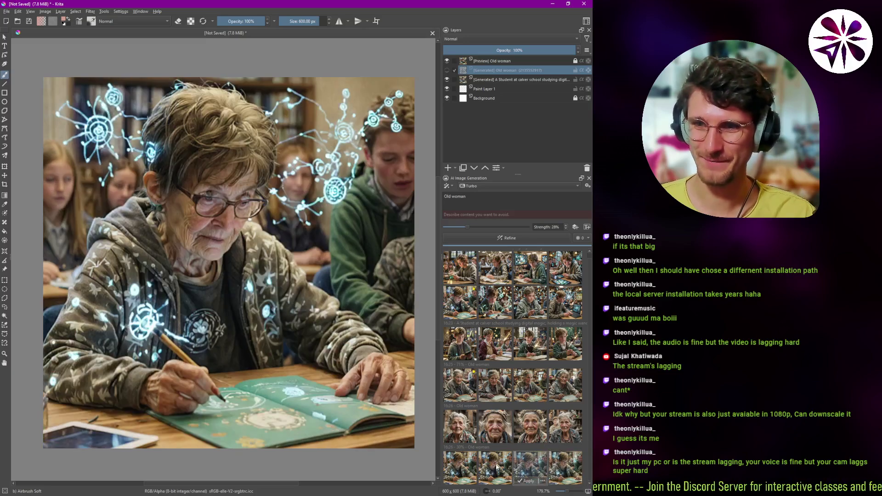
click(497, 467)
click(466, 466)
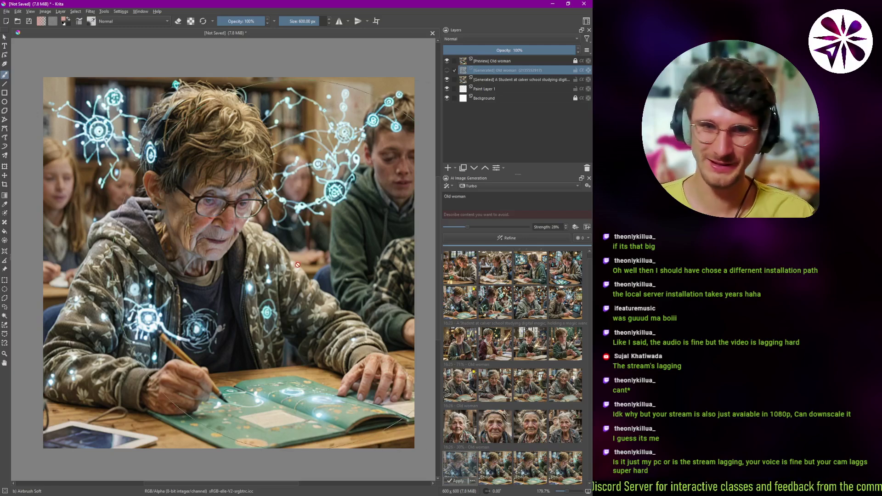
- Insert the portrait JPG from the file system as a new layer and hide the preview layer
key(alt)
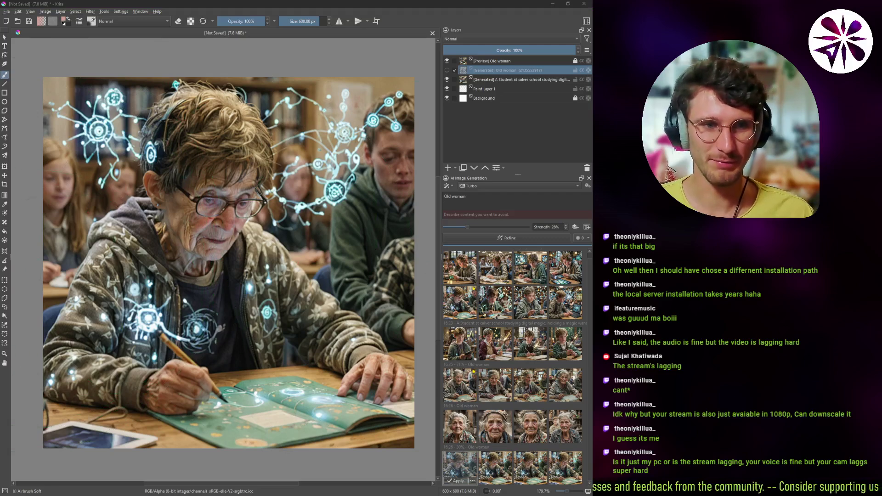
drag(460, 385, 224, 277)
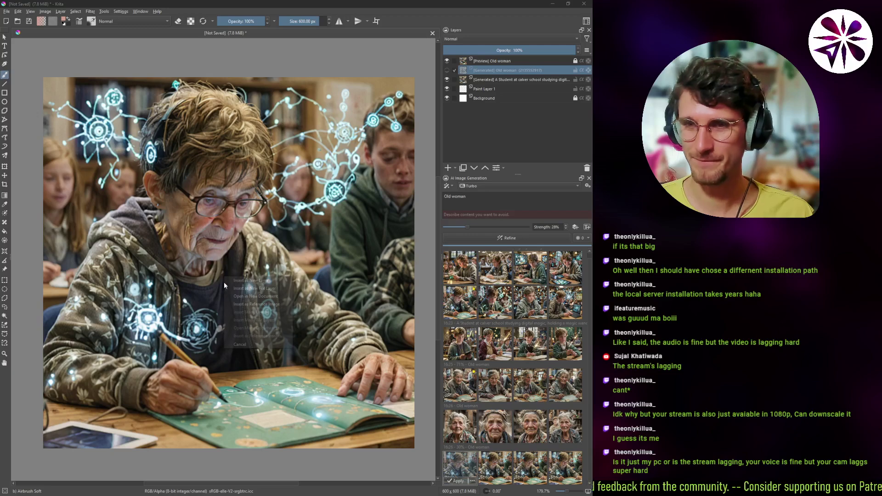
click(264, 281)
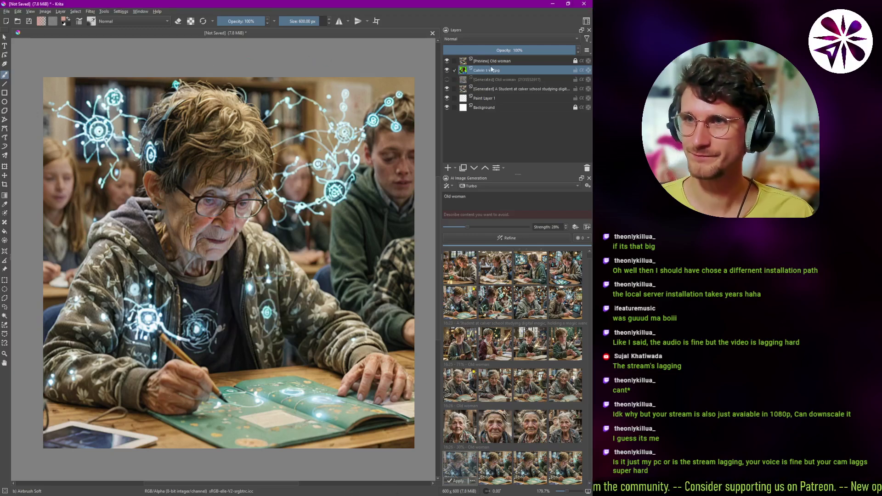
click(447, 61)
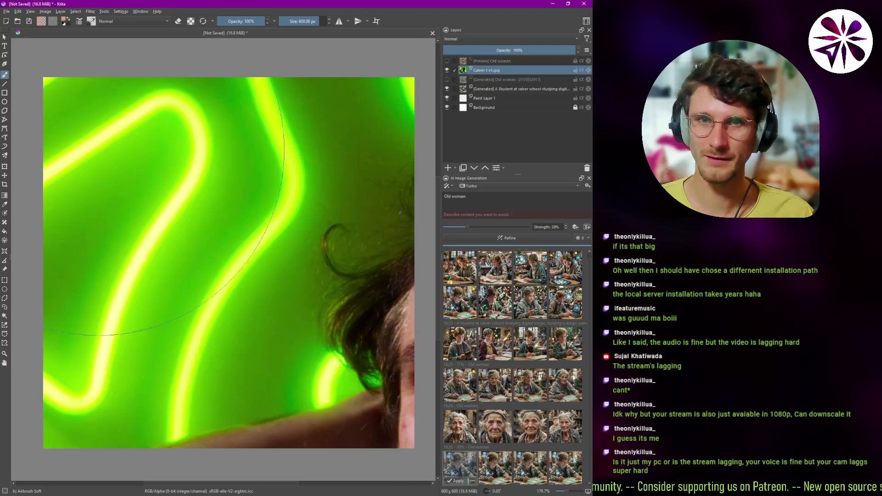
- Scale the portrait photo layer down from its corner with the Transform tool to fit the 600 x 600 canvas
scroll(203, 250, down, 8)
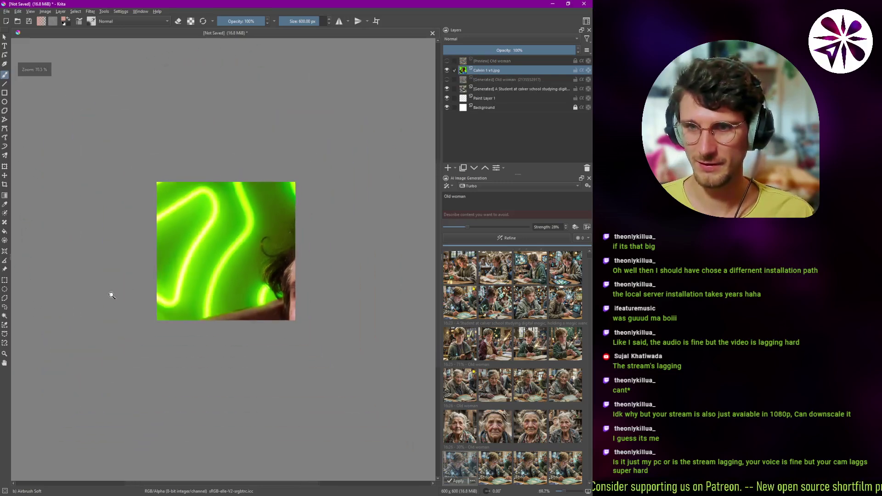
click(5, 168)
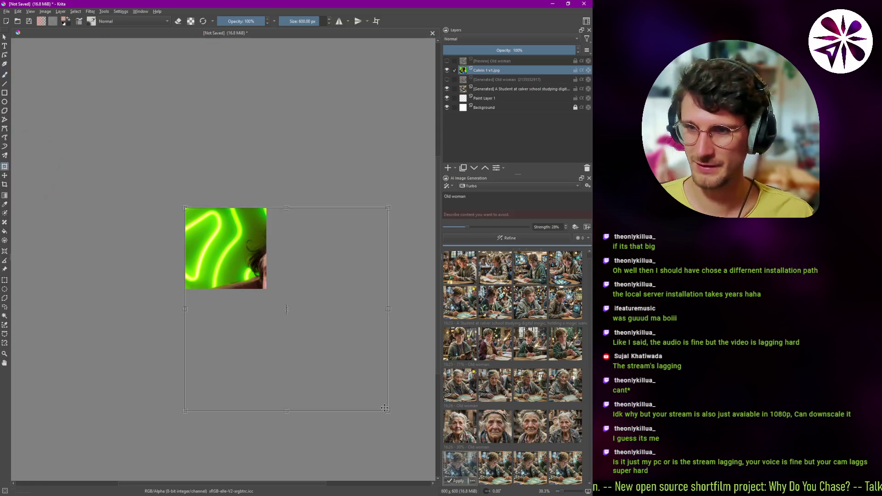
drag(387, 412, 250, 291)
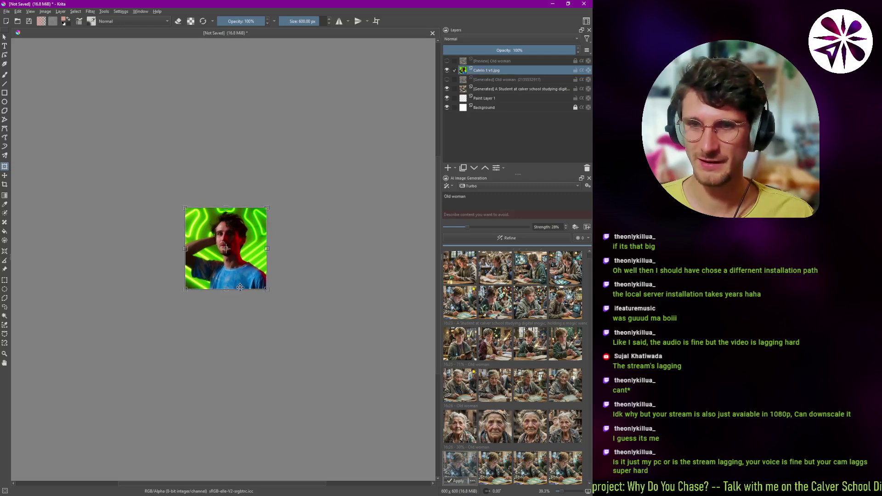
scroll(225, 269, up, 6)
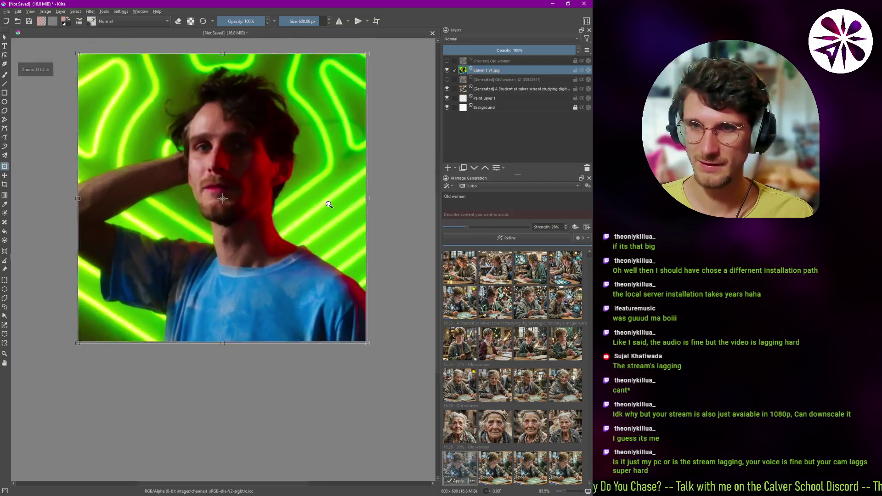
scroll(284, 298, up, 2)
scroll(278, 290, down, 1)
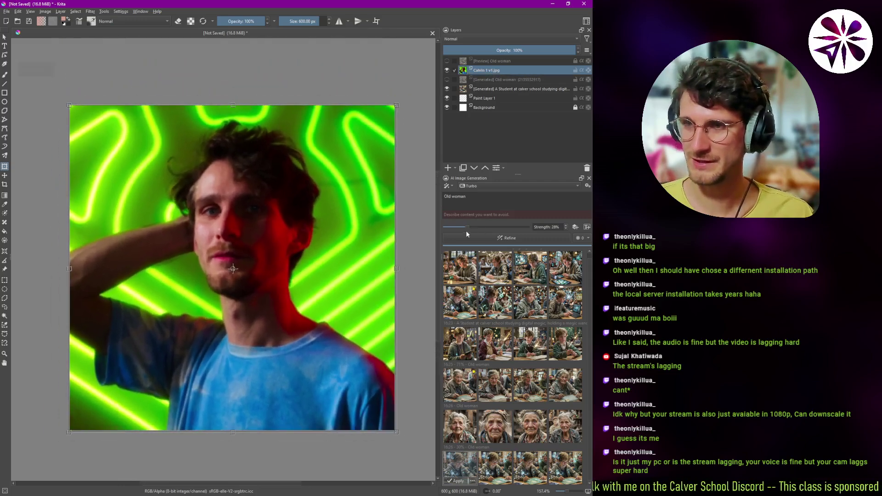
- Try to refine the portrait photo with the "Old woman" prompt at 28% strength, previewing the first image and hiding the preview layer
click(481, 198)
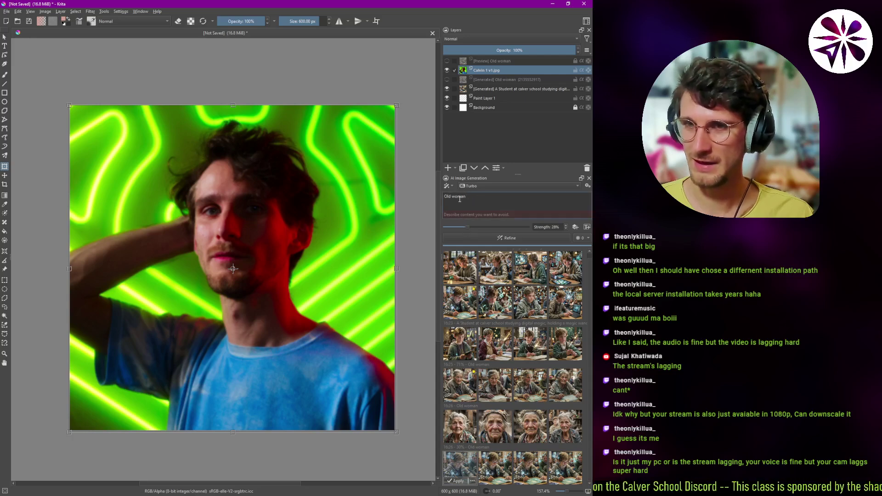
click(508, 238)
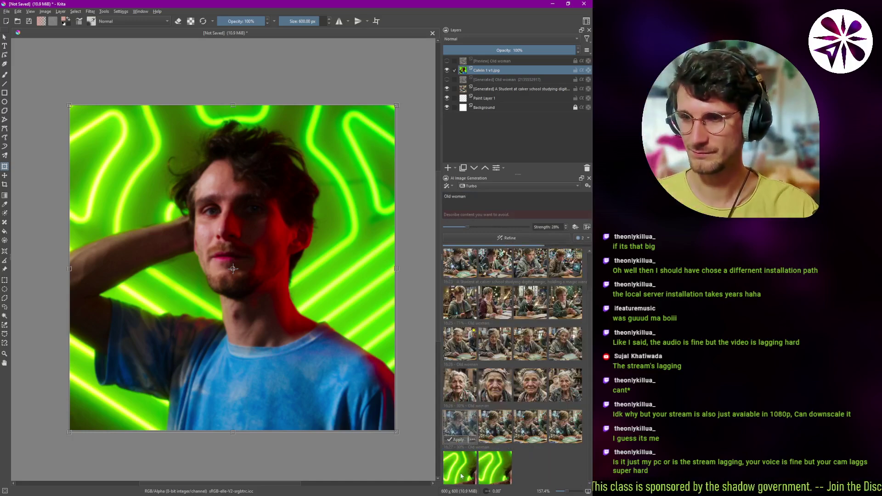
click(460, 474)
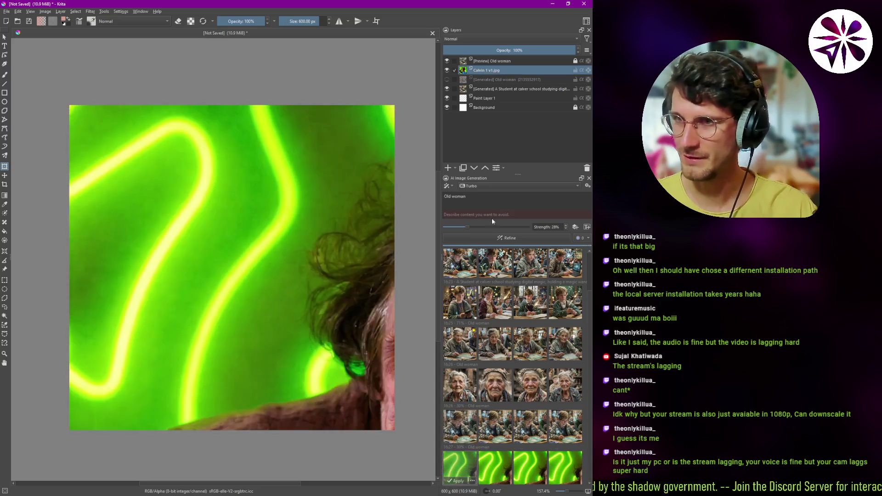
click(453, 61)
click(446, 61)
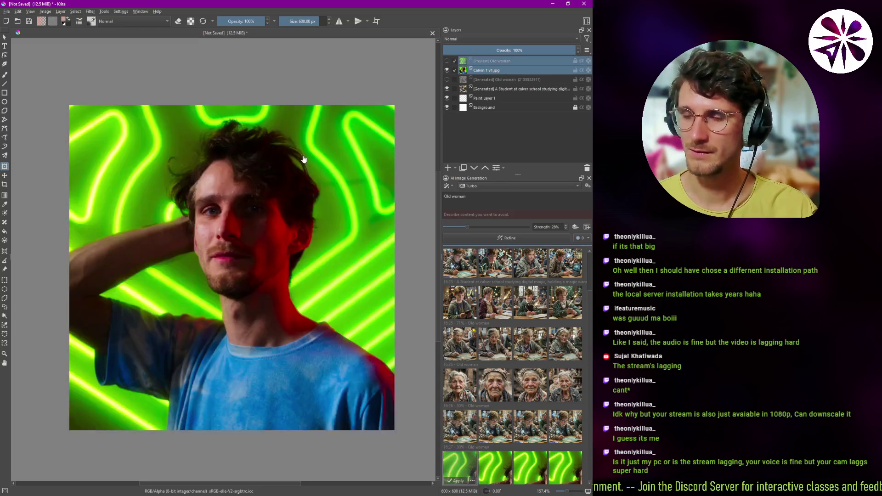
- Leave the Transform tool, refine the portrait photo layer alone with "Old woman" at 28% strength, and preview images from the batch
click(5, 37)
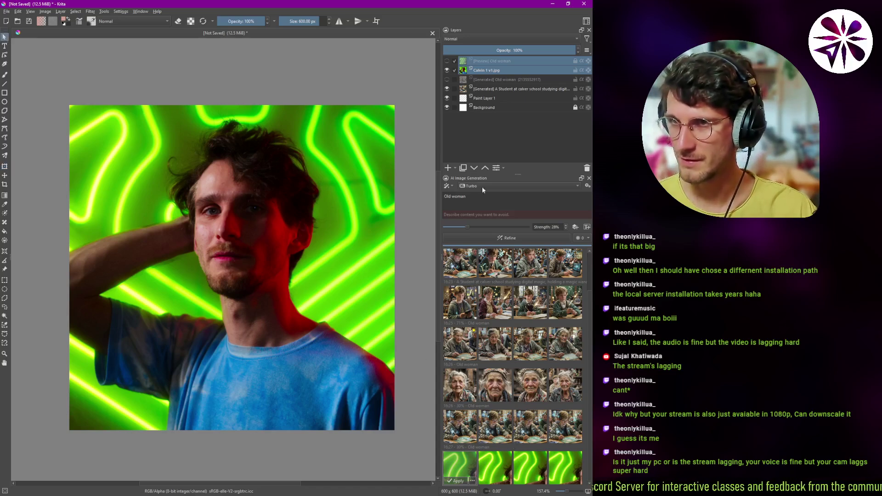
click(496, 65)
key(b)
click(496, 69)
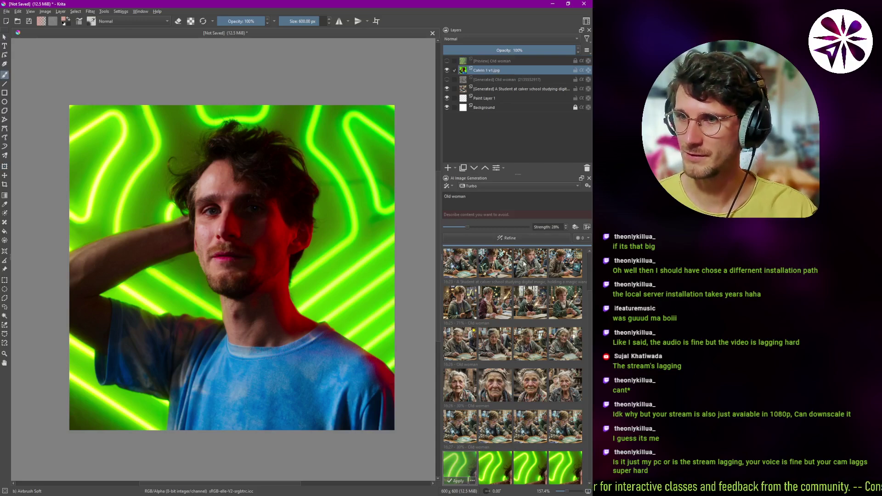
click(519, 238)
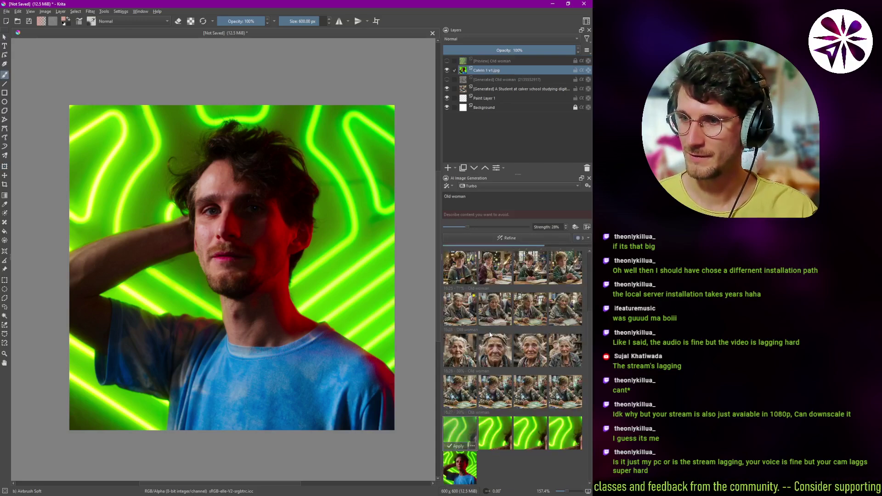
click(462, 474)
click(496, 469)
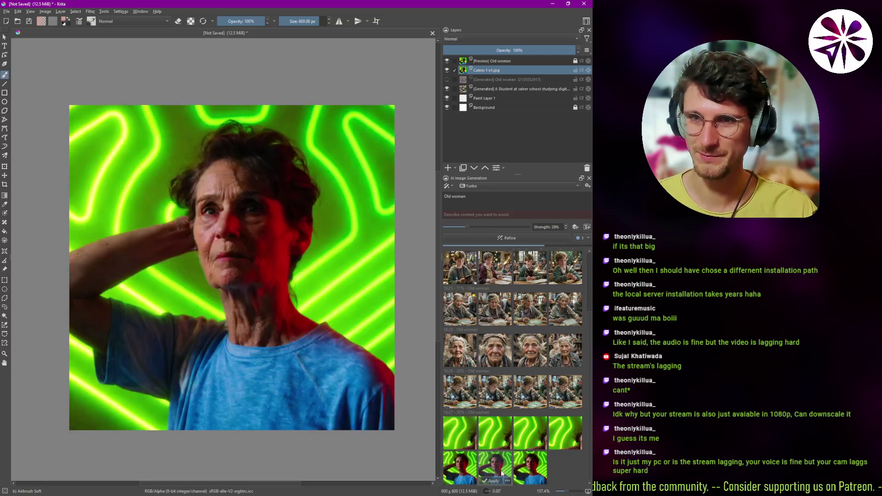
click(534, 471)
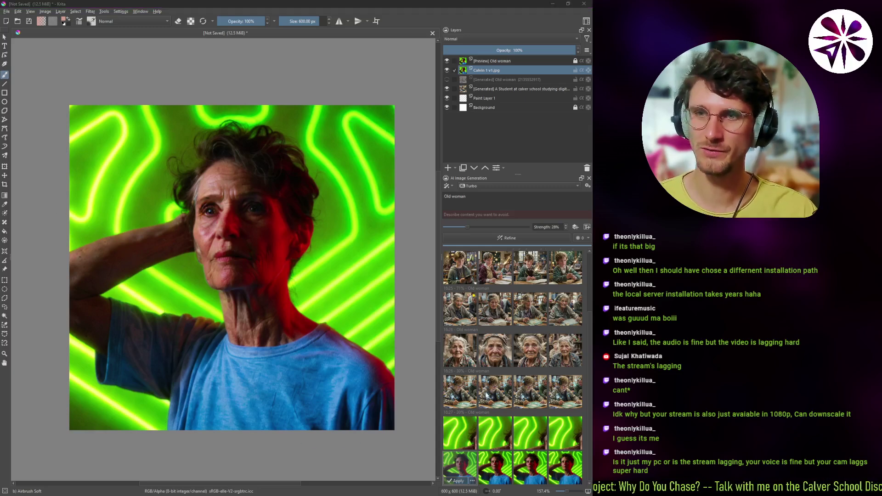
- Hide the "Old woman" preview layer and raise the generation strength to 100%
click(446, 61)
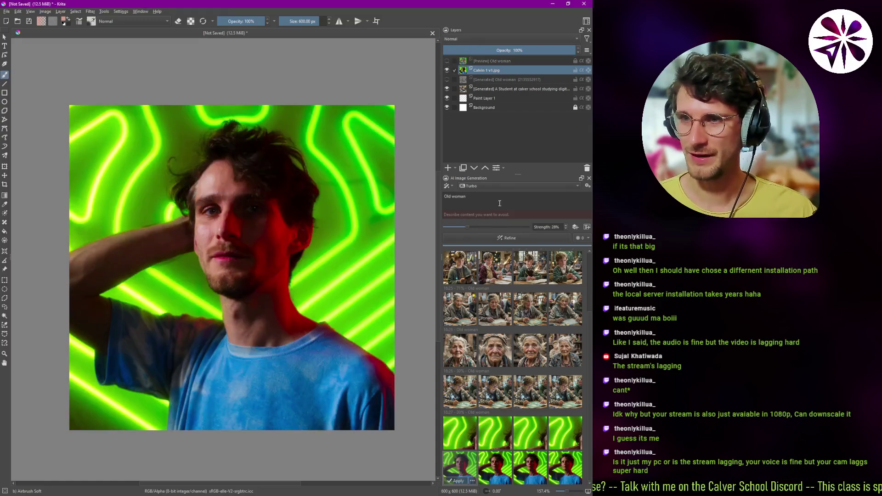
click(503, 201)
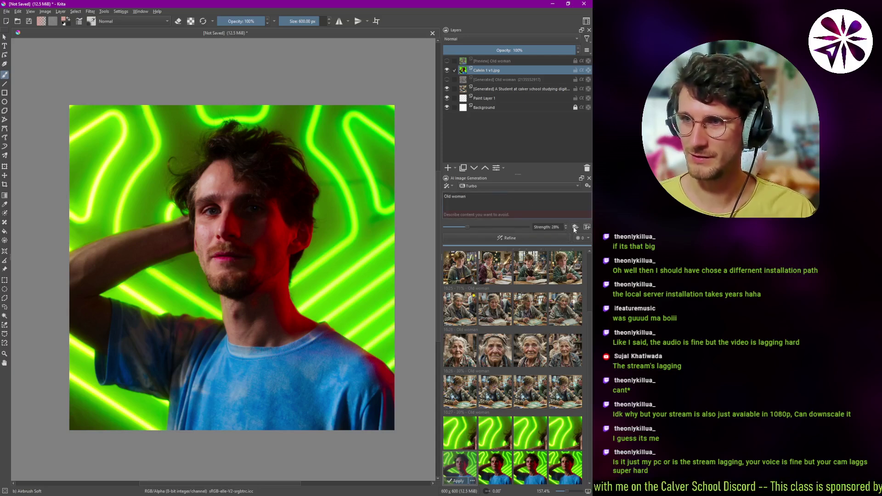
drag(475, 229, 546, 230)
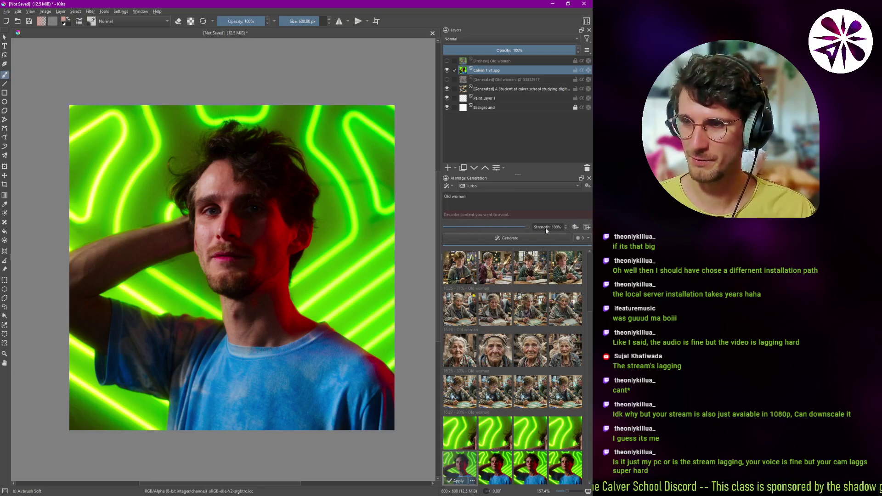
- Add a control layer based on the portrait photo, set its type to Depth and look at its advanced options
click(575, 228)
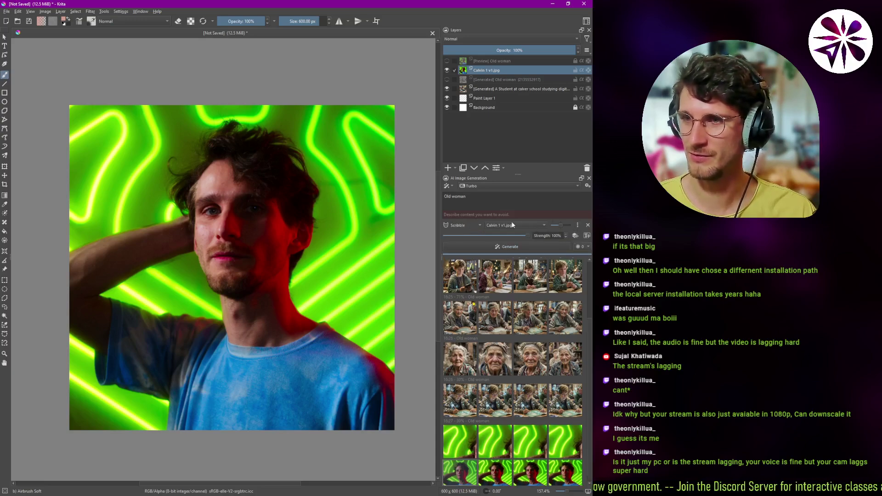
click(467, 226)
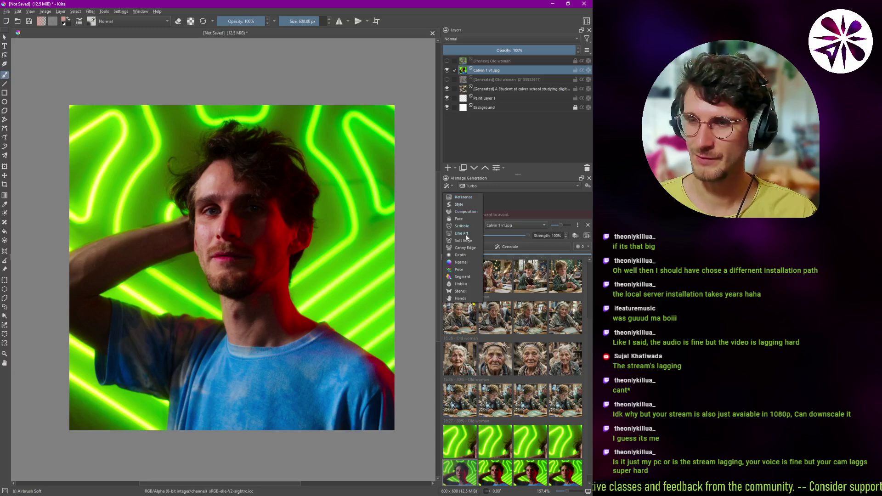
click(463, 262)
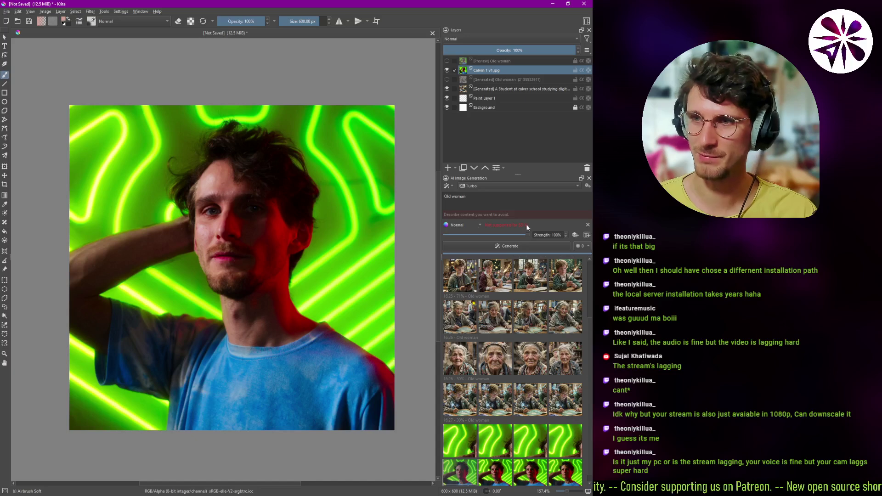
click(479, 225)
click(469, 219)
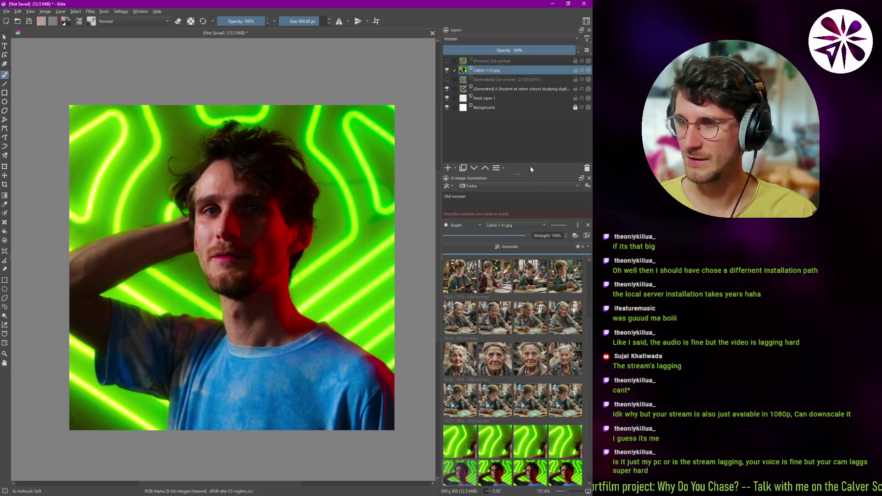
click(577, 225)
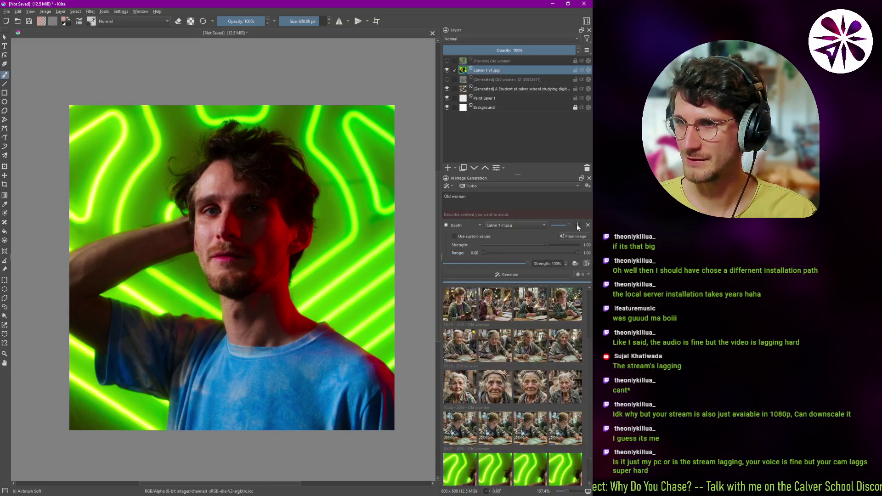
click(577, 225)
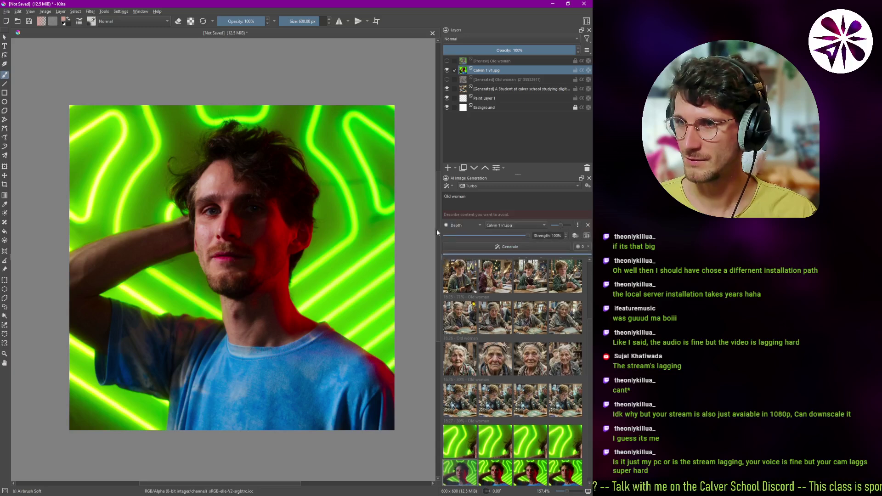
- Widen the docker area, generate a depth map control layer from the portrait photo and hide it on the canvas
drag(438, 232, 415, 237)
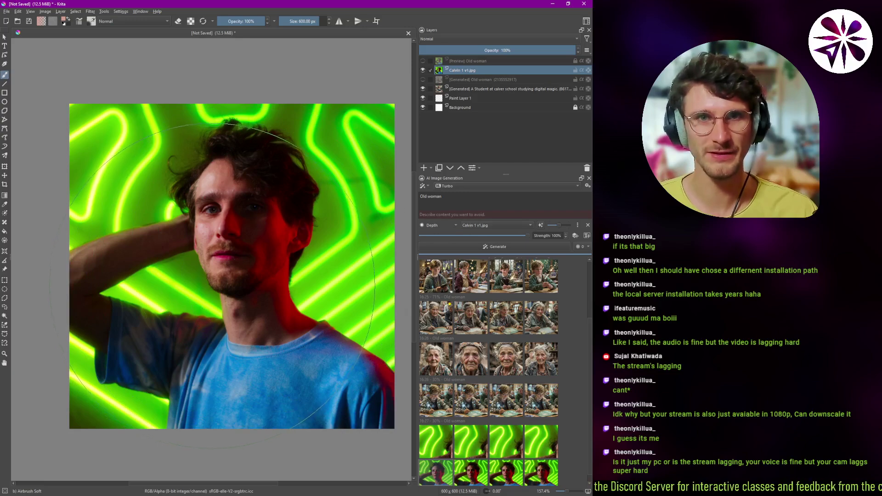
click(541, 225)
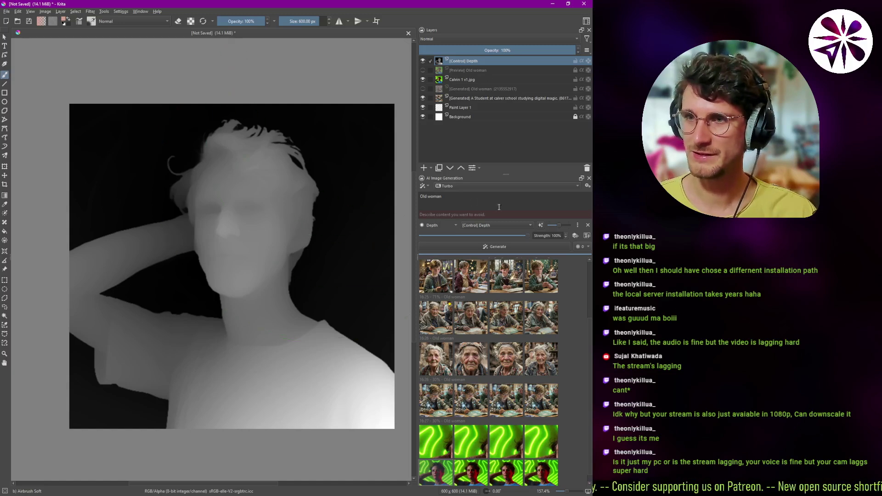
click(479, 227)
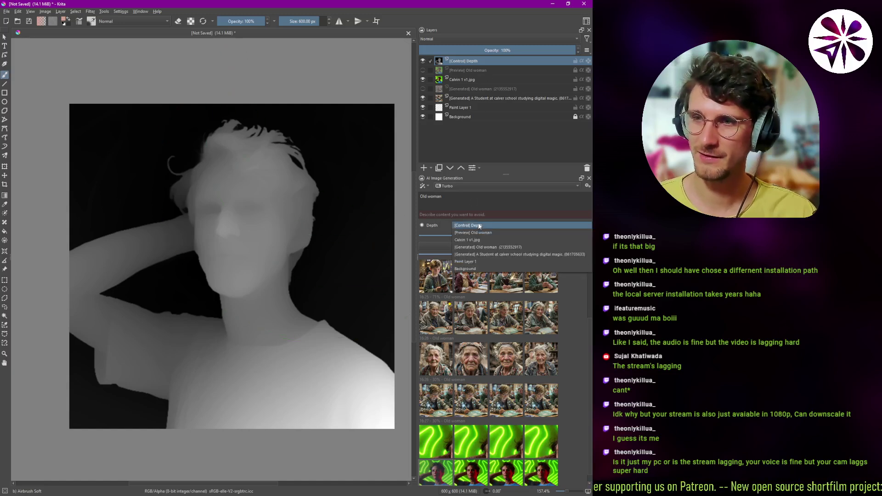
click(480, 226)
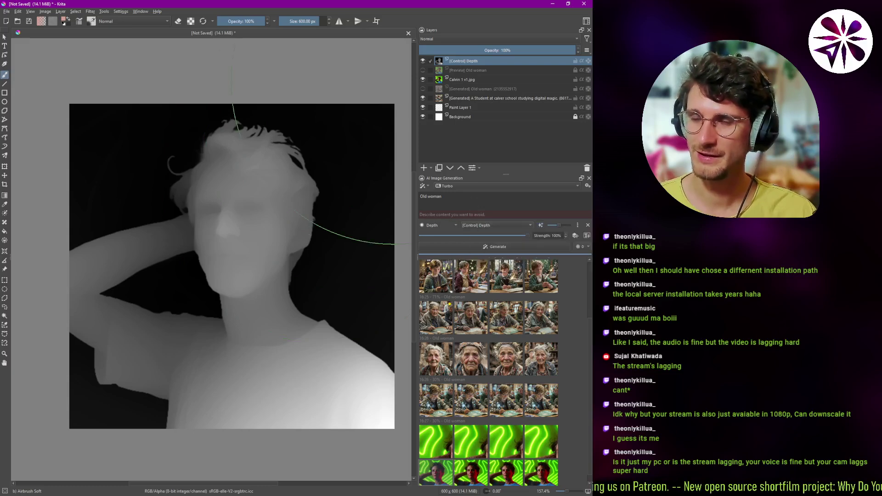
click(423, 61)
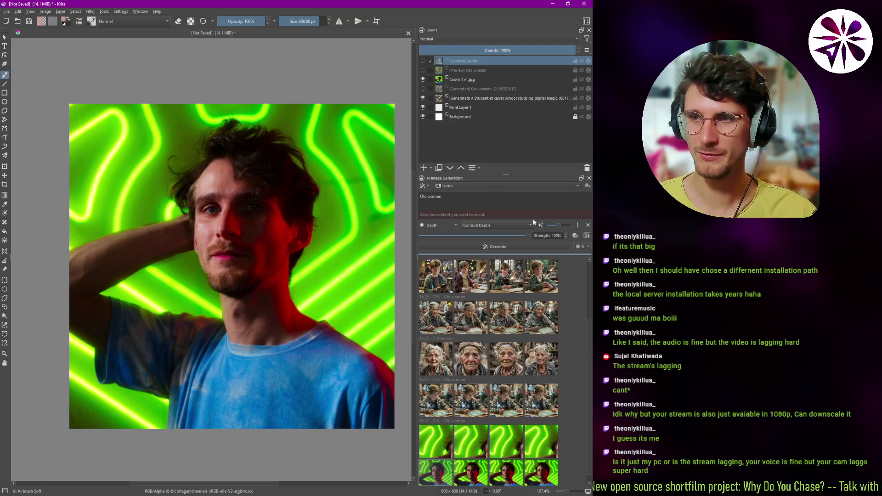
- Raise the Depth control layer's influence to near its maximum and generate an "Old woman" batch at 100% strength
drag(561, 225, 550, 226)
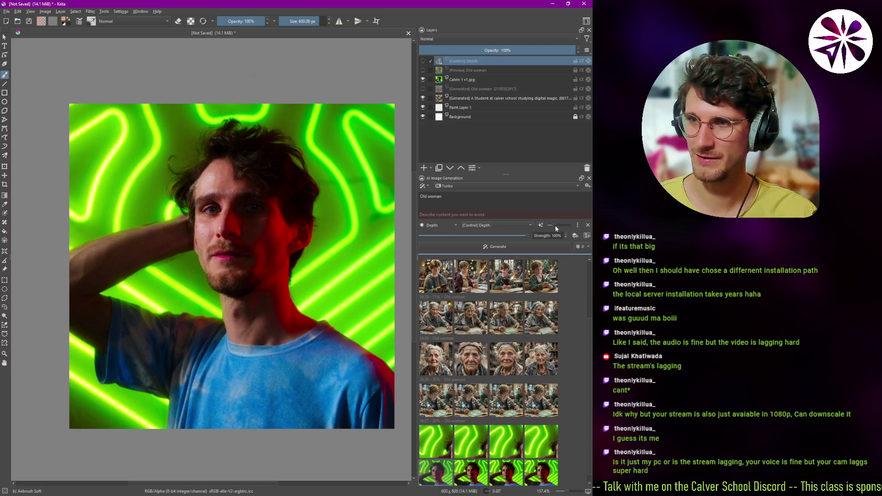
drag(553, 228, 562, 227)
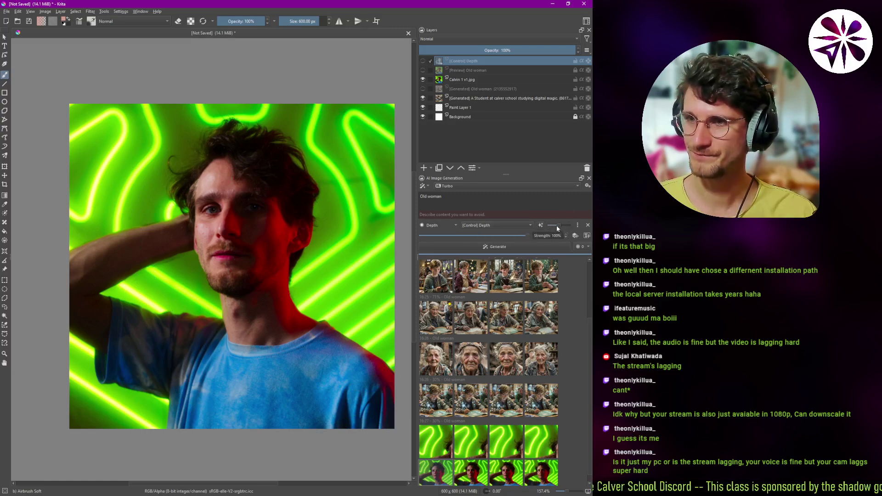
drag(548, 226, 578, 230)
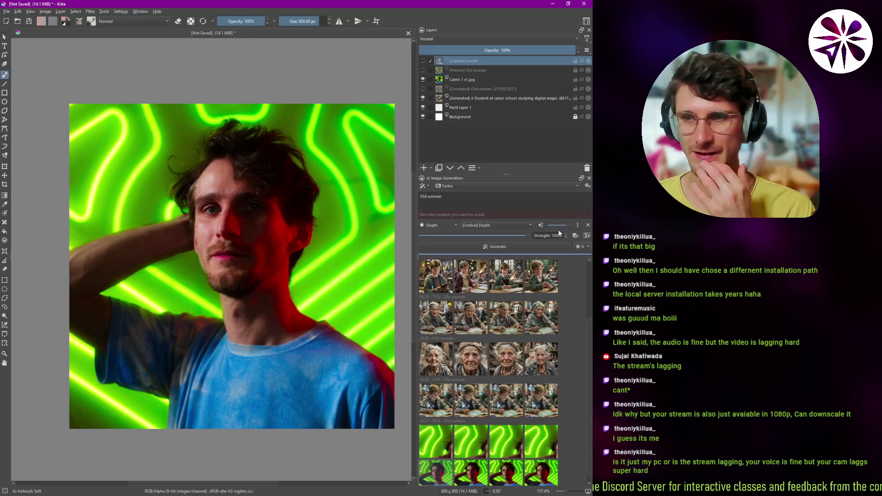
click(524, 205)
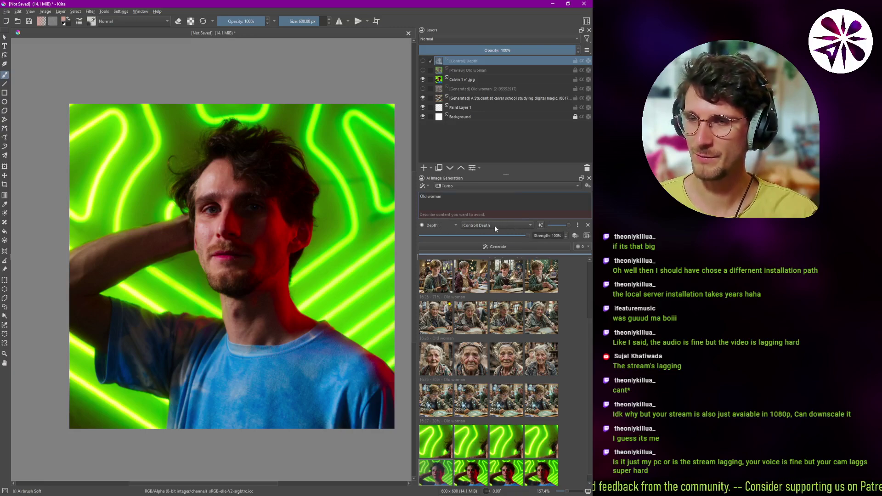
click(498, 247)
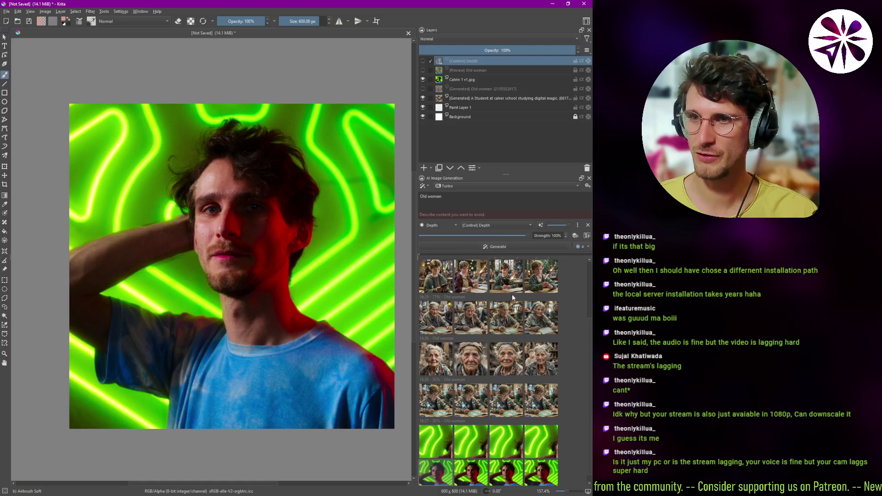
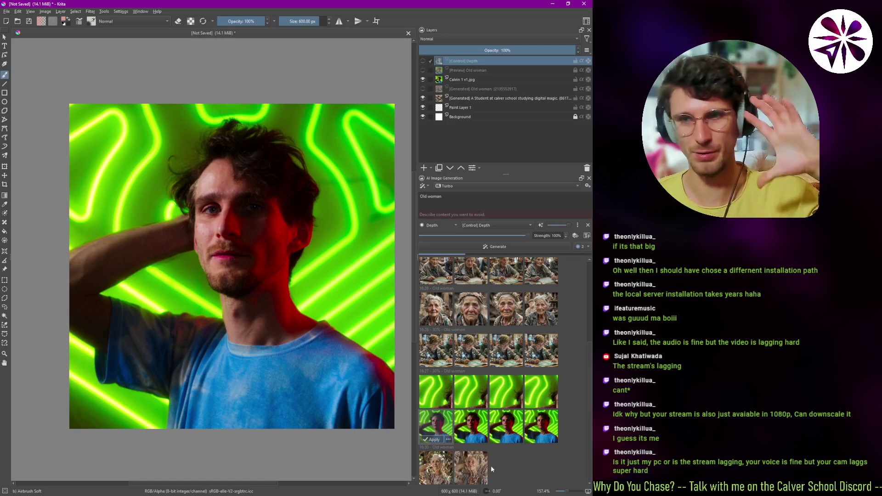
- Preview and compare the depth-guided "Old woman" images on the canvas, ending on the fourth one
click(450, 466)
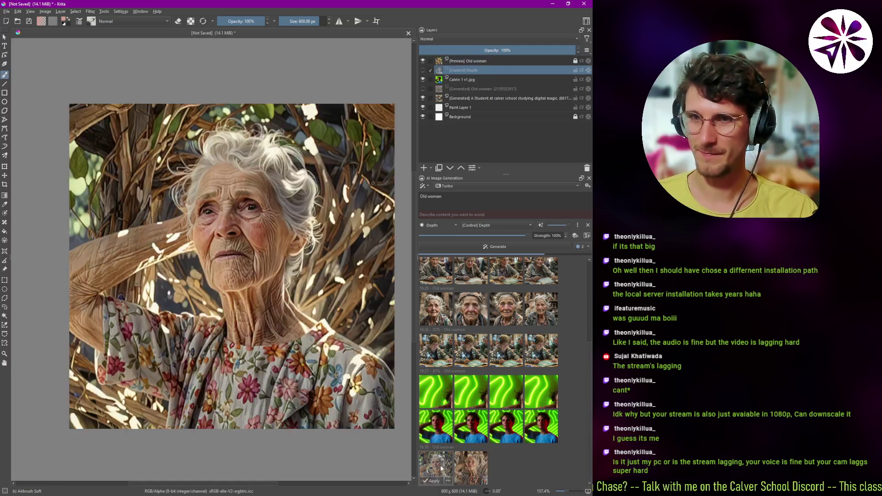
click(469, 470)
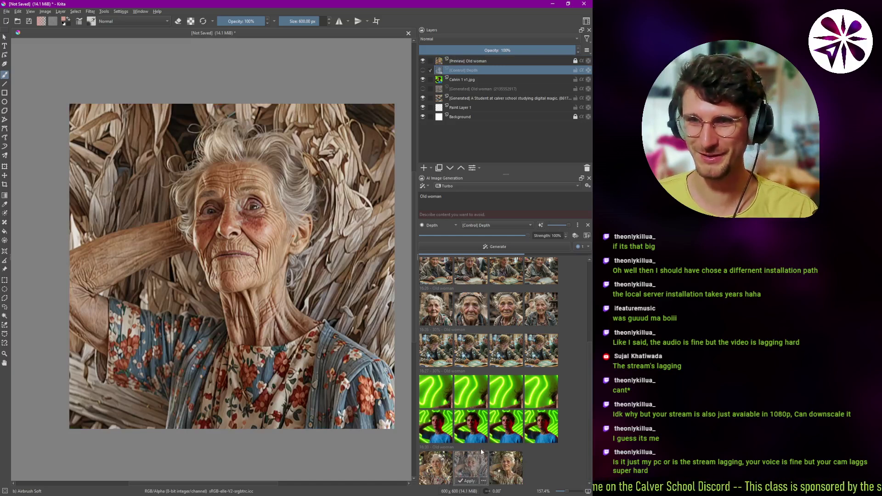
click(496, 464)
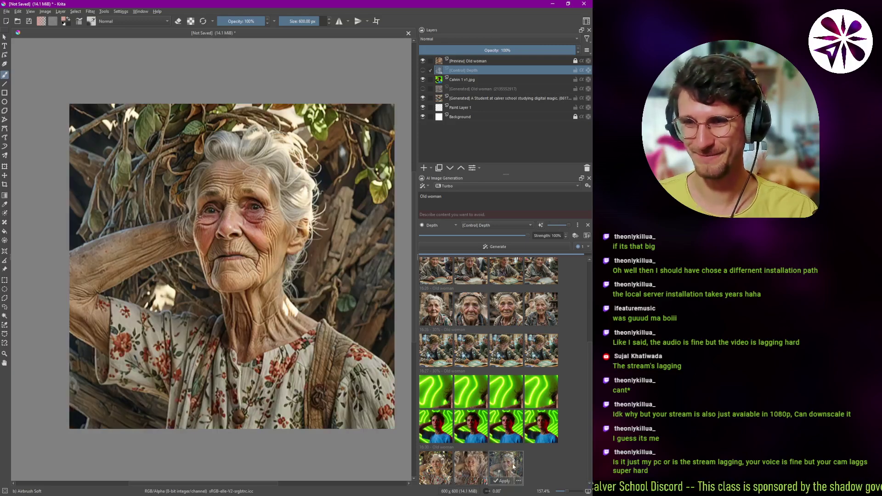
click(542, 467)
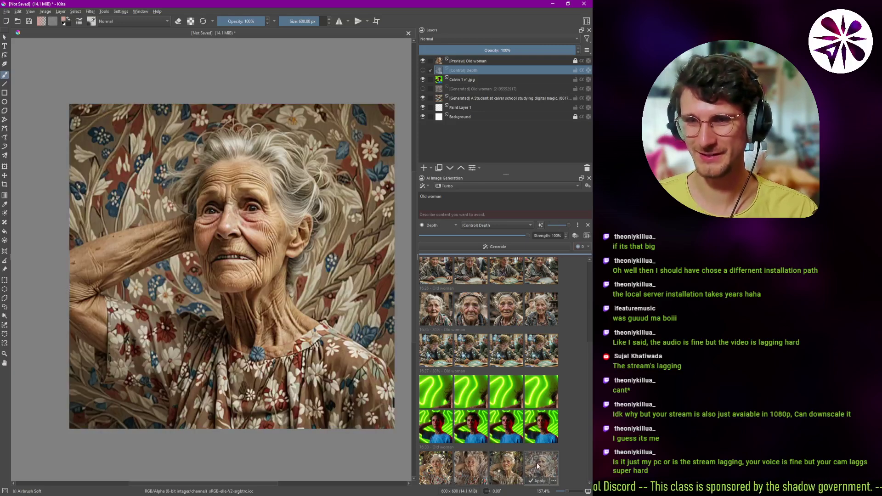
click(507, 471)
key(Left)
key(Left)
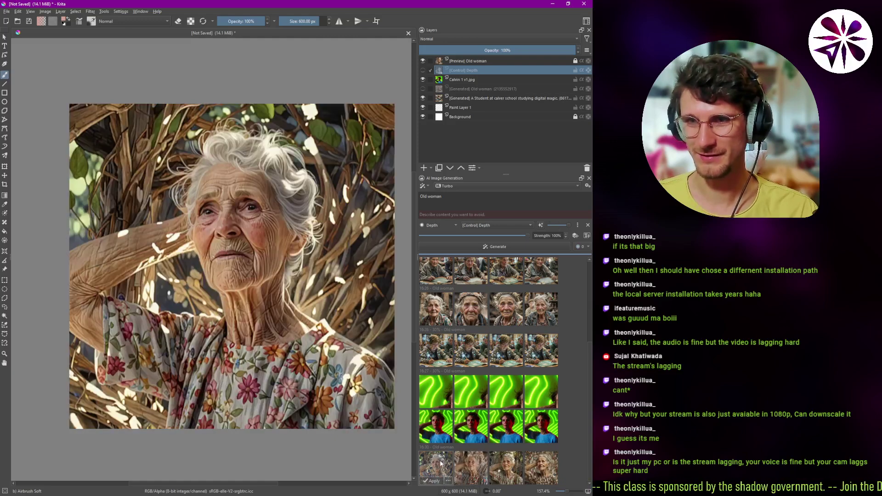
click(504, 464)
click(539, 466)
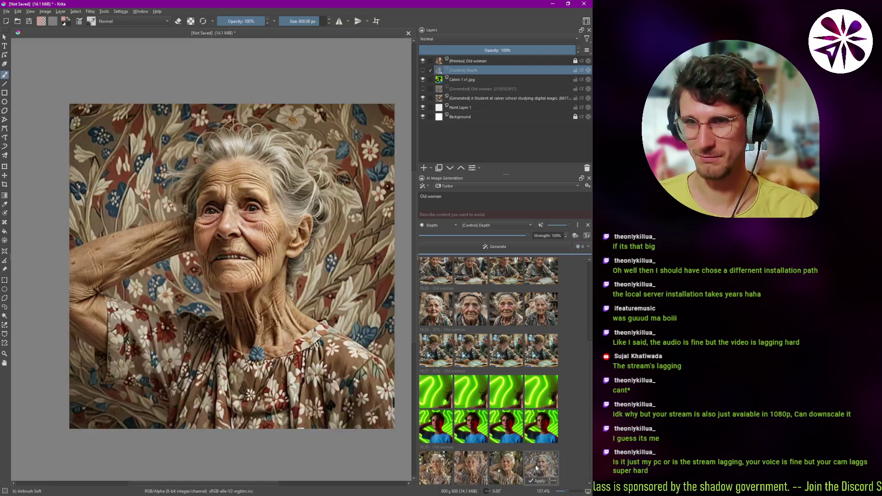
- Preview the third and second depth-guided "Old woman" images on the canvas
click(500, 468)
click(471, 469)
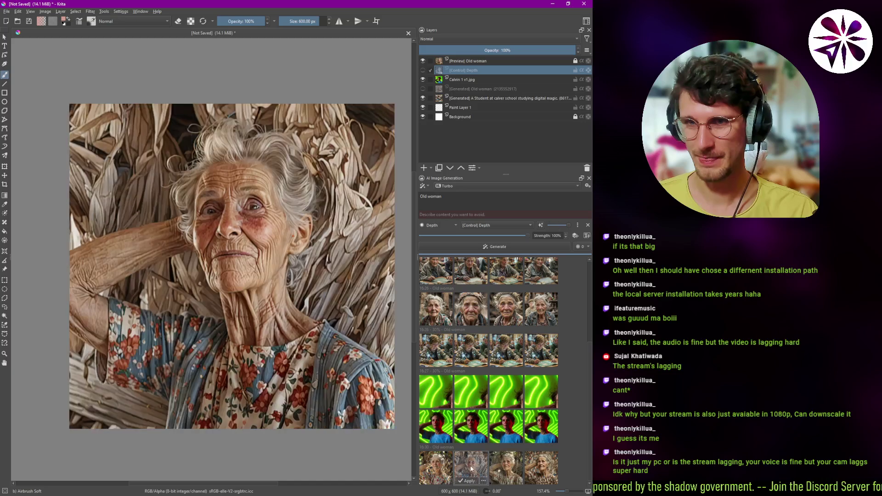
- Replace the prompt with "Cool 80s action guy in front of a burning building in miami." and generate a batch guided by the Depth control layer
click(467, 203)
key(ctrl+a)
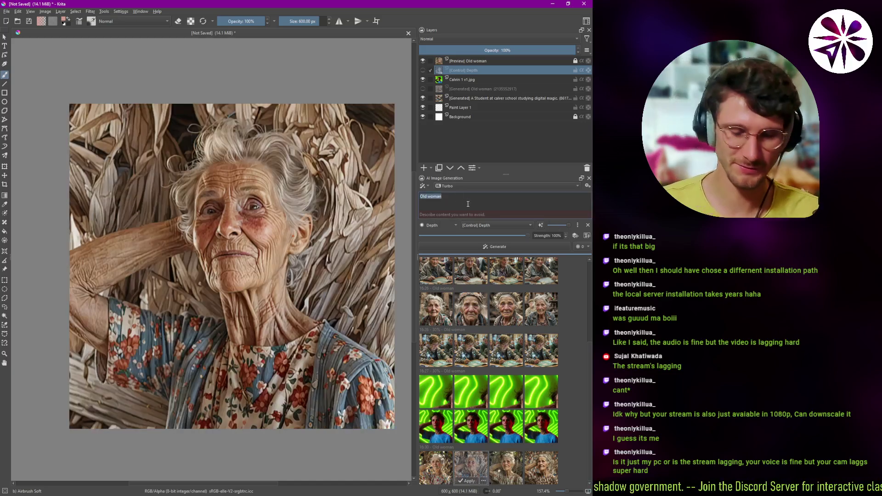
text(Co)
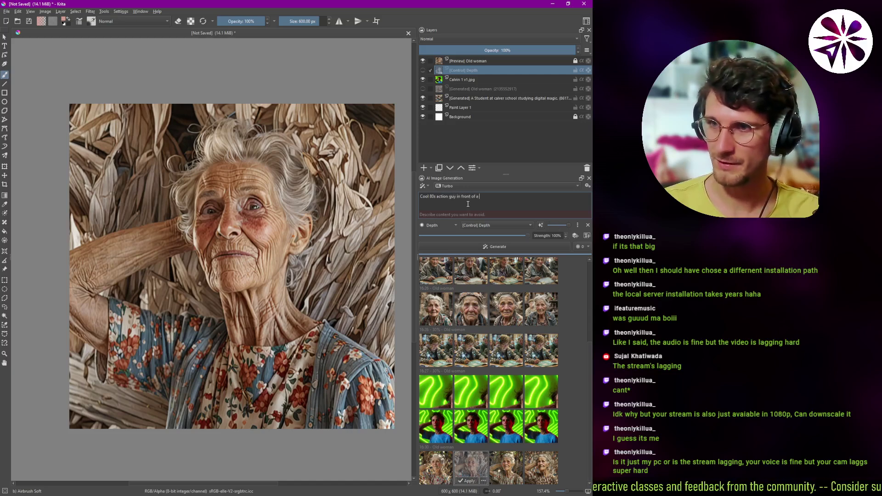
key(BackSpace)
key(BackSpace)
text(f a burn)
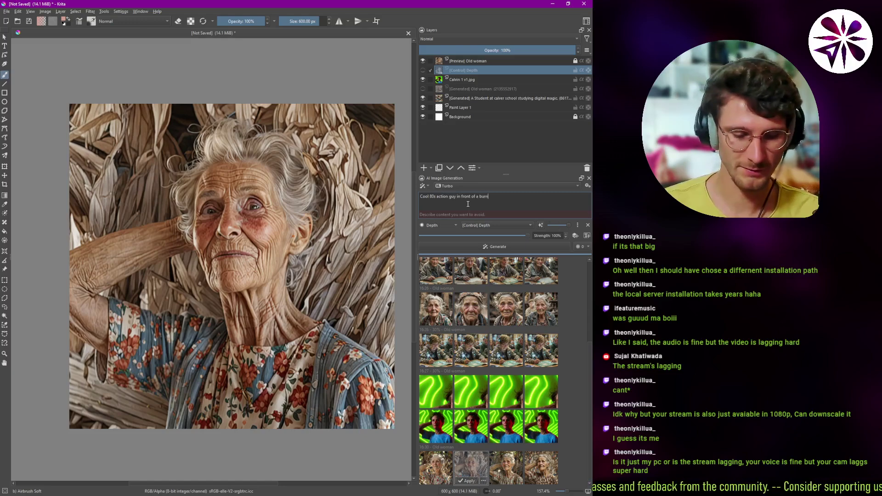
text(ing building in mia)
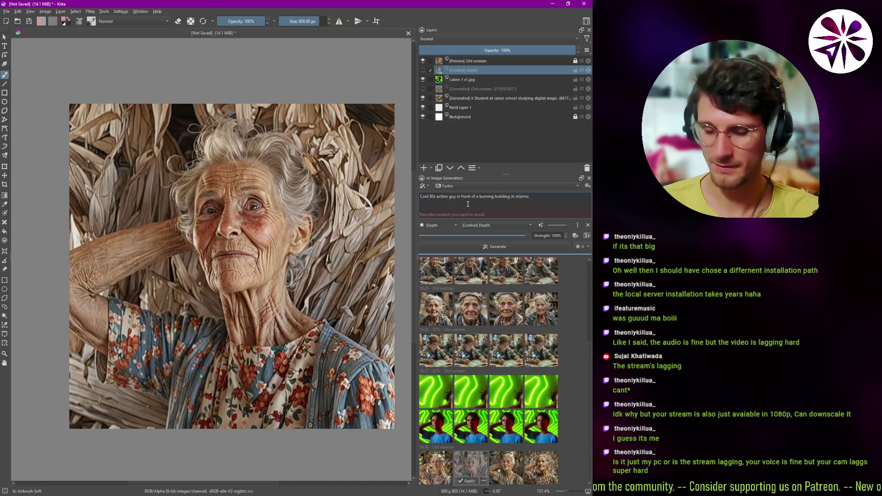
text(mi)
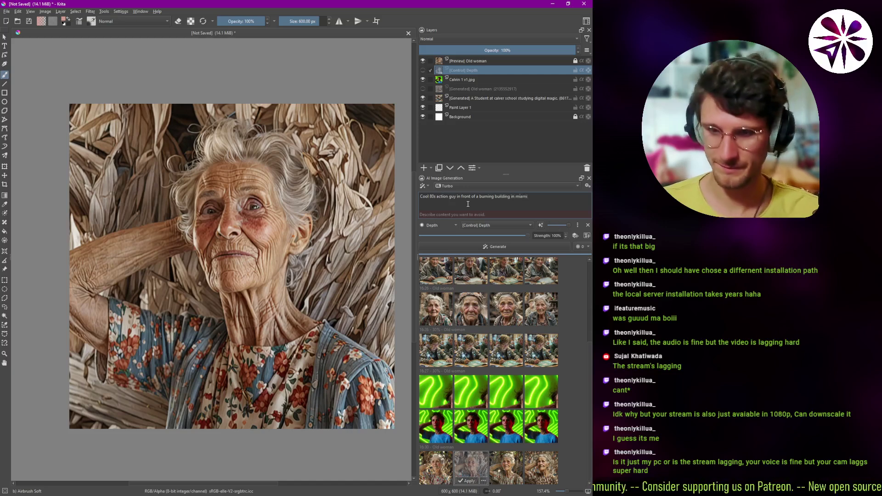
text(.)
click(510, 246)
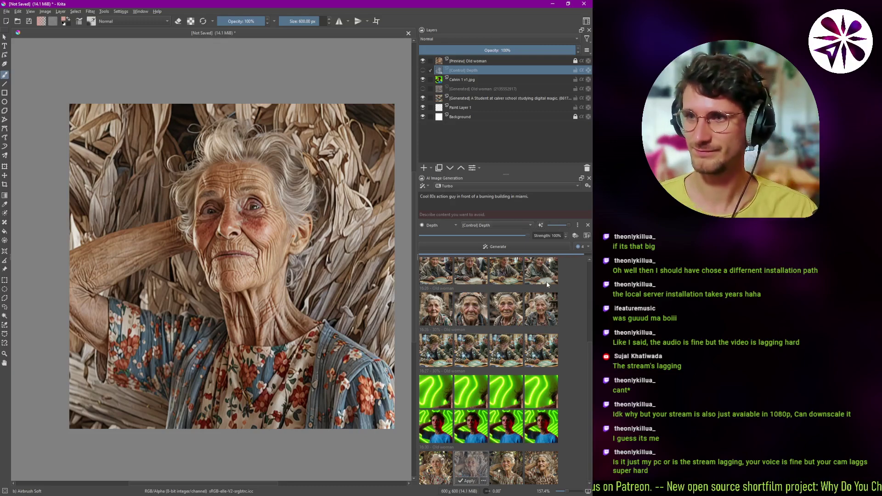
- Preview and compare the four action guy images on the canvas, ending on the fourth one
click(435, 467)
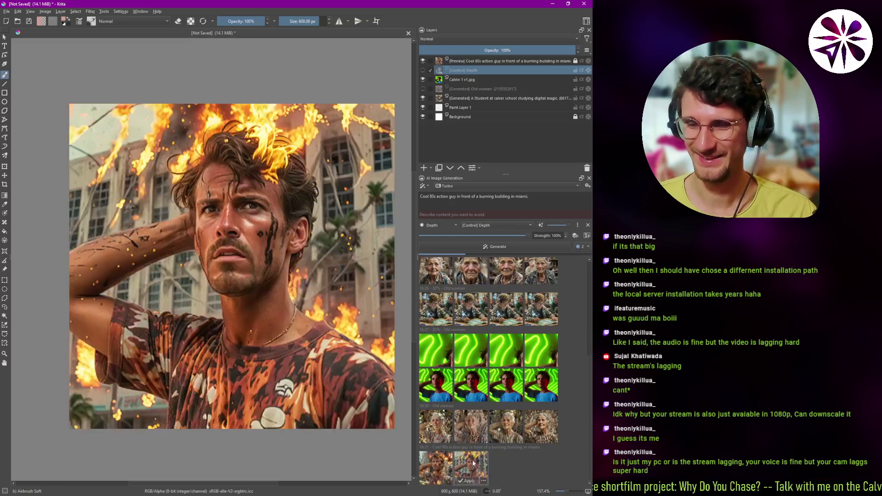
click(518, 466)
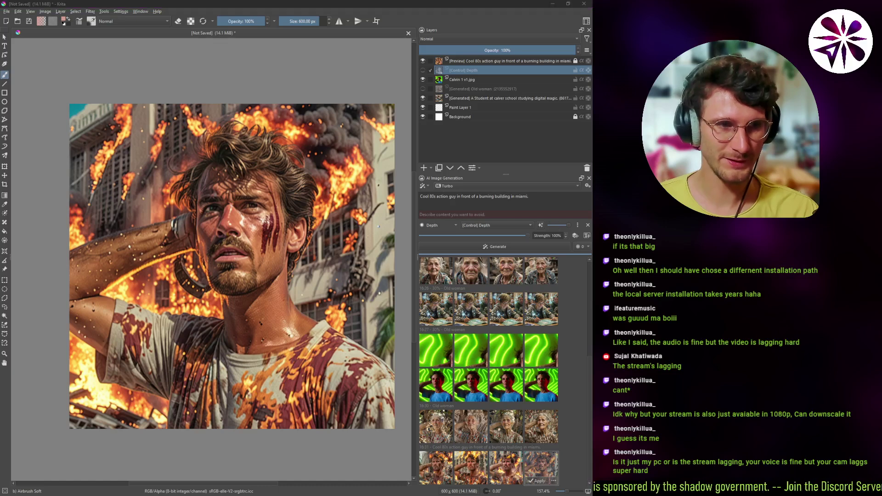
click(516, 201)
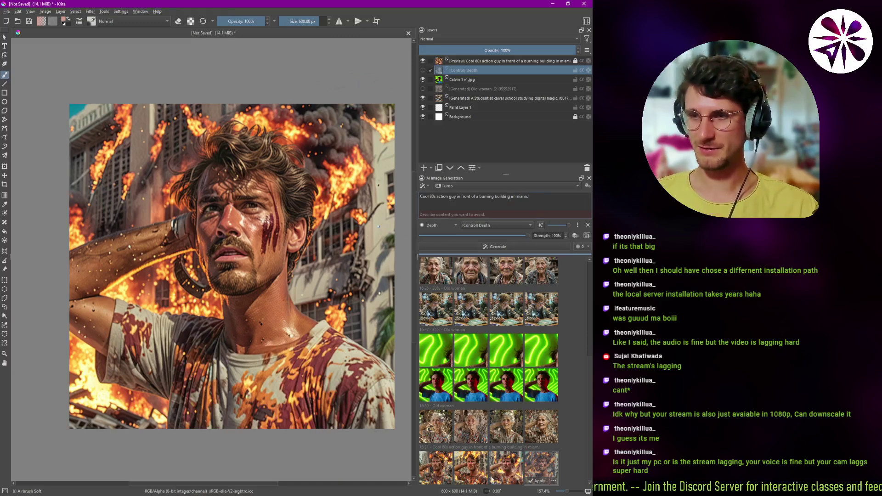
click(493, 476)
click(484, 469)
click(444, 462)
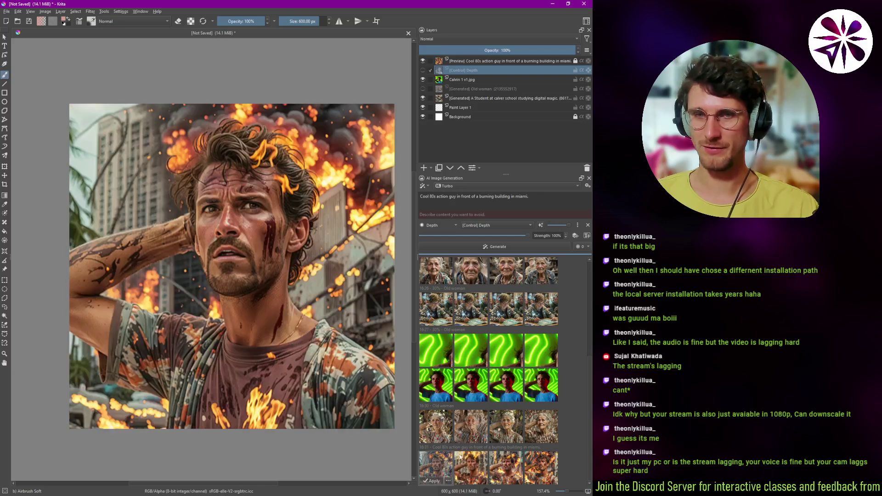
click(468, 456)
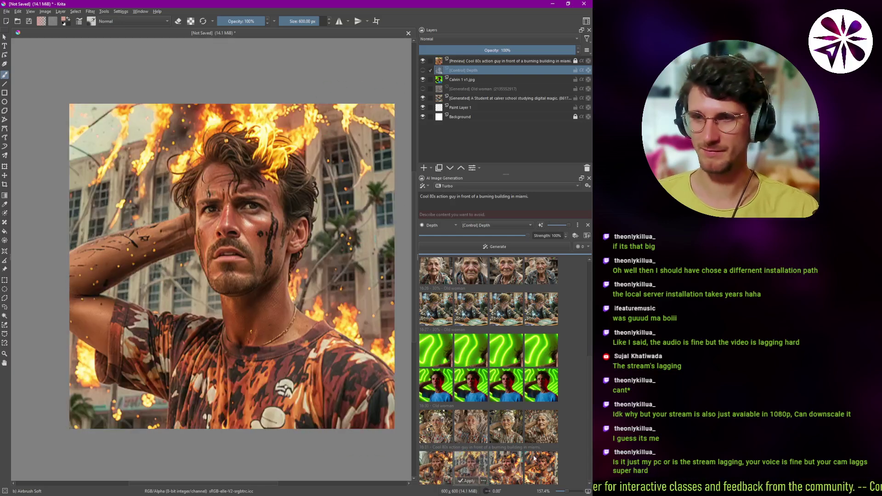
click(514, 463)
click(429, 463)
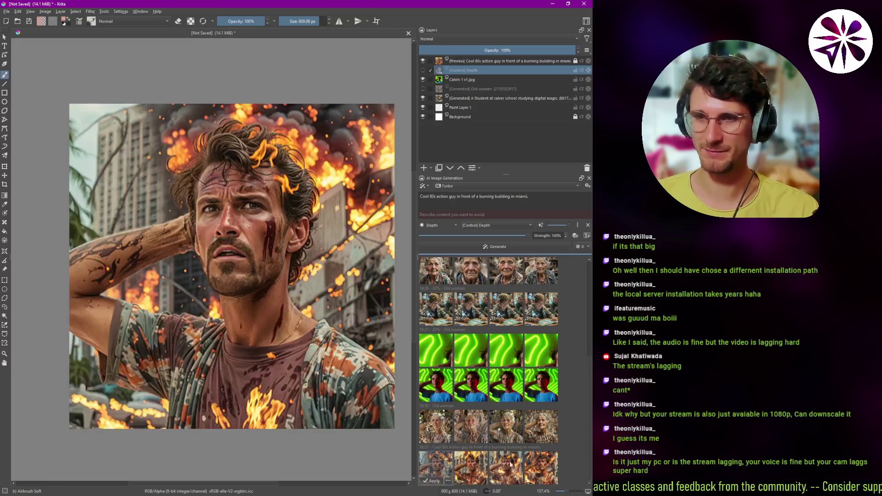
click(533, 465)
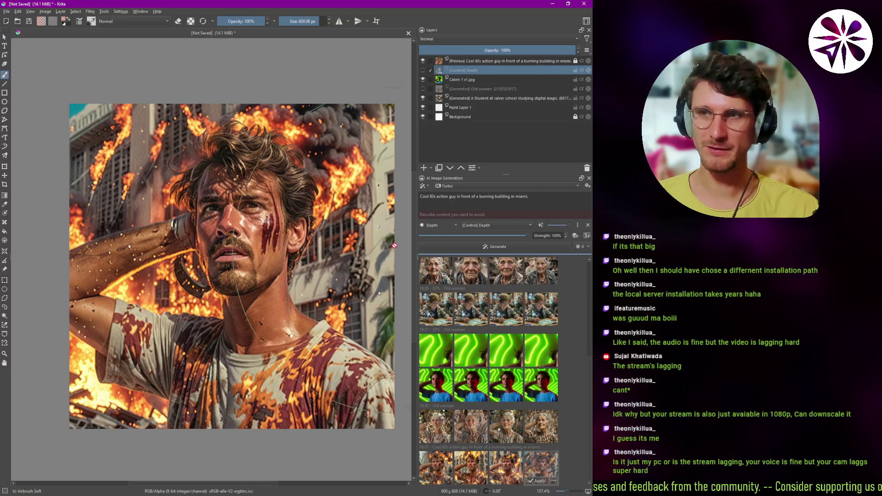
- Try lowering and raising the weight of "miami" in the prompt, leave it at 1.5 and generate another batch
click(520, 197)
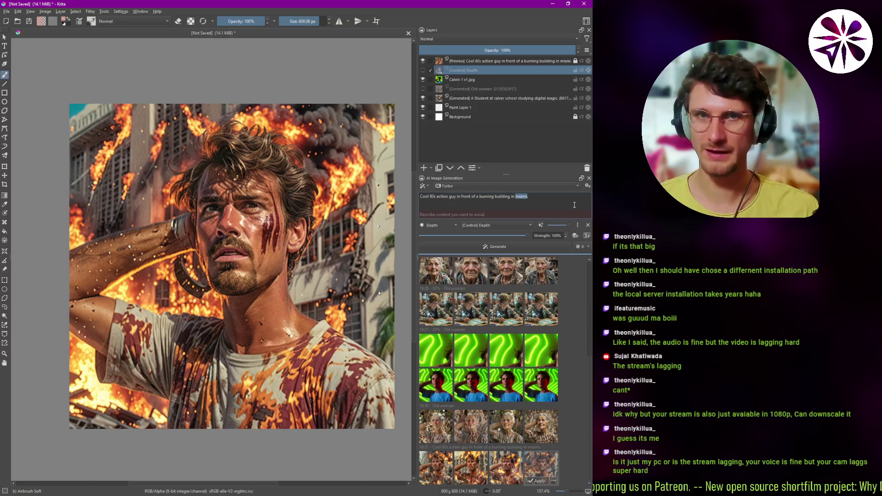
key(ctrl+Up)
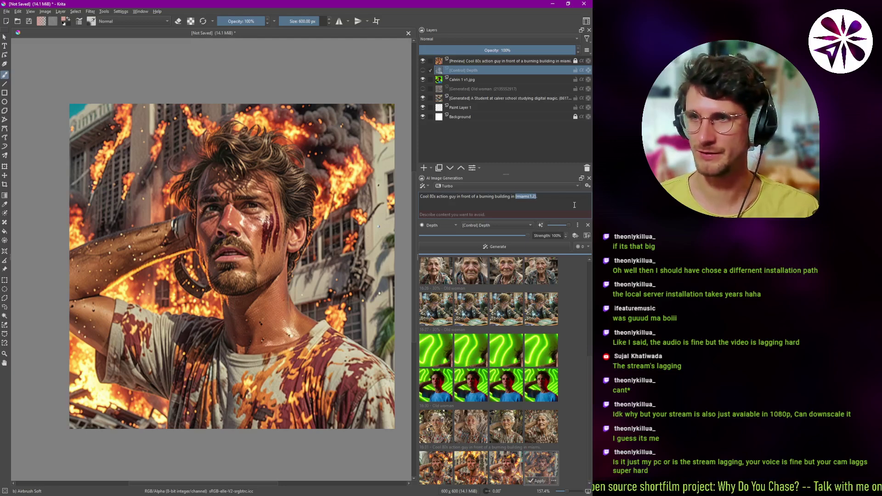
key(ctrl+Down)
key(ctrl+Down)
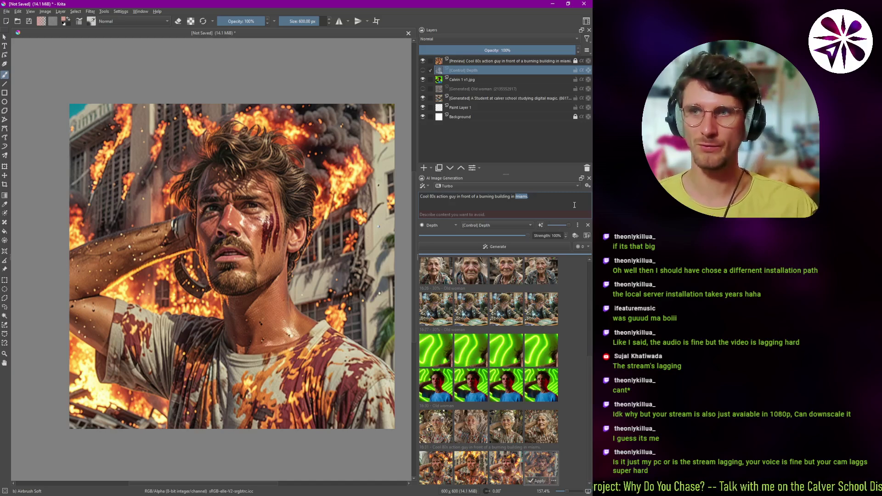
key(ctrl+Up)
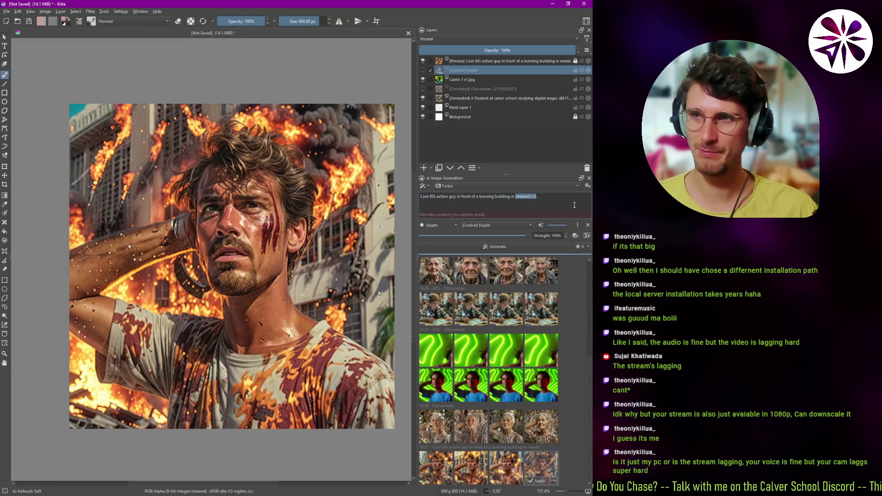
key(ctrl+Up)
key(ctrl+Up)
key(ctrl+Up)
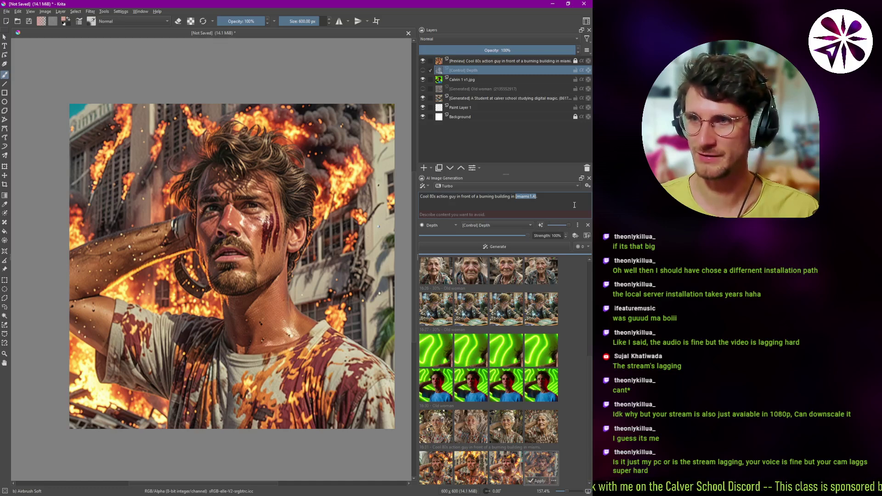
key(ctrl+Up)
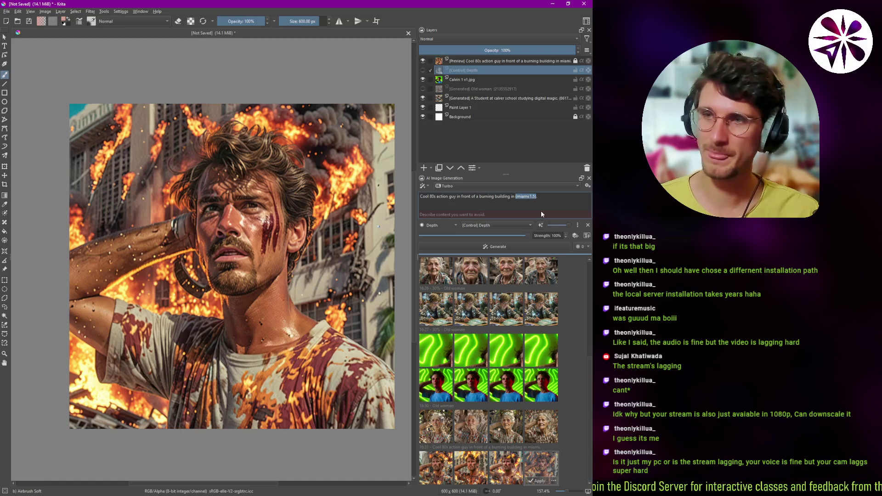
click(547, 248)
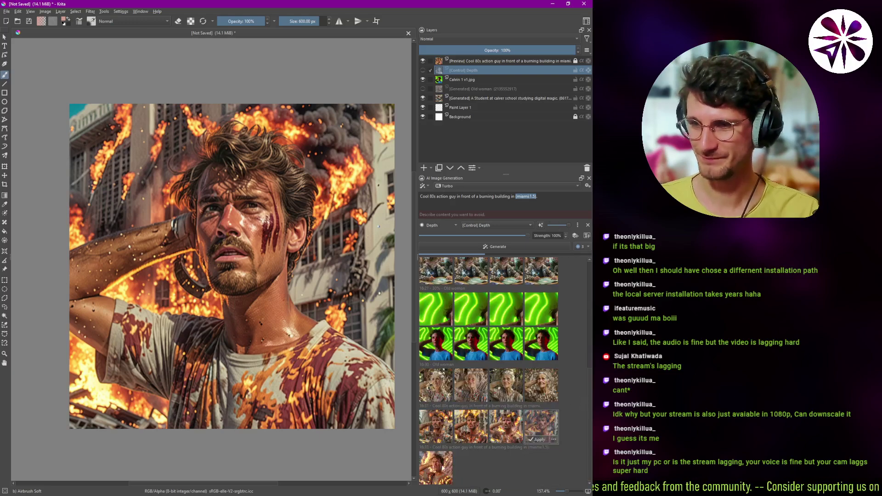
- Preview the images generated with the stronger "miami" weight, ending on the third one
click(445, 467)
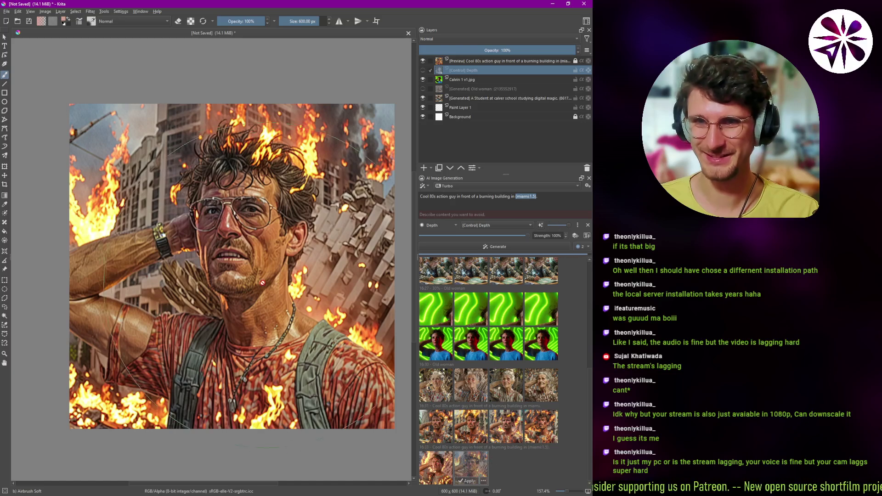
click(511, 457)
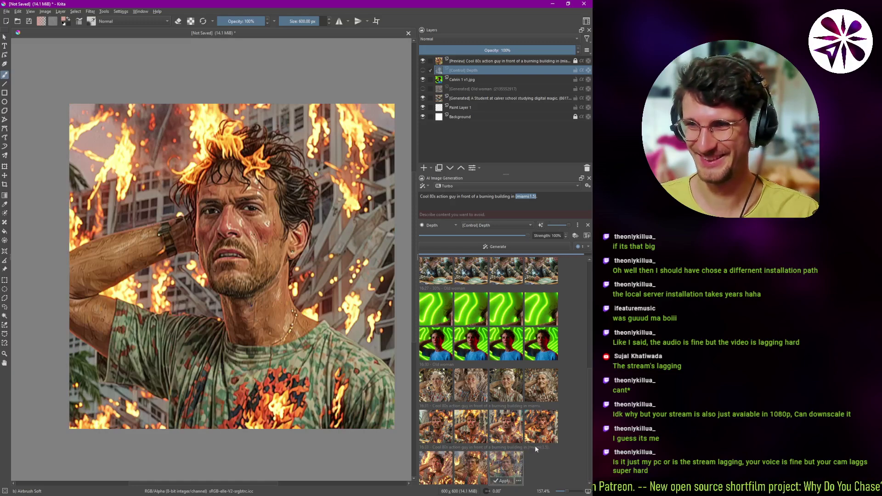
click(541, 464)
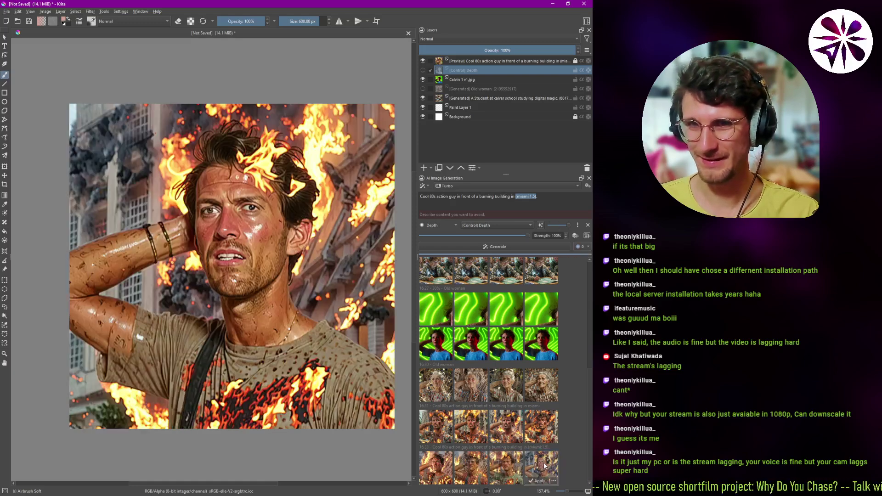
click(509, 464)
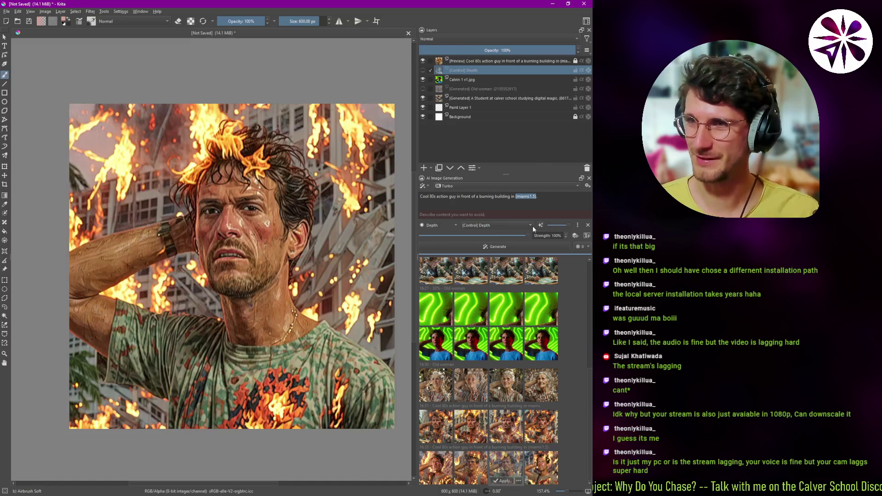
- Remove the weight from "miami" in the prompt so only the plain word remains
click(533, 198)
key(Left)
key(shift+Left)
key(shift+Left)
key(shift+Left)
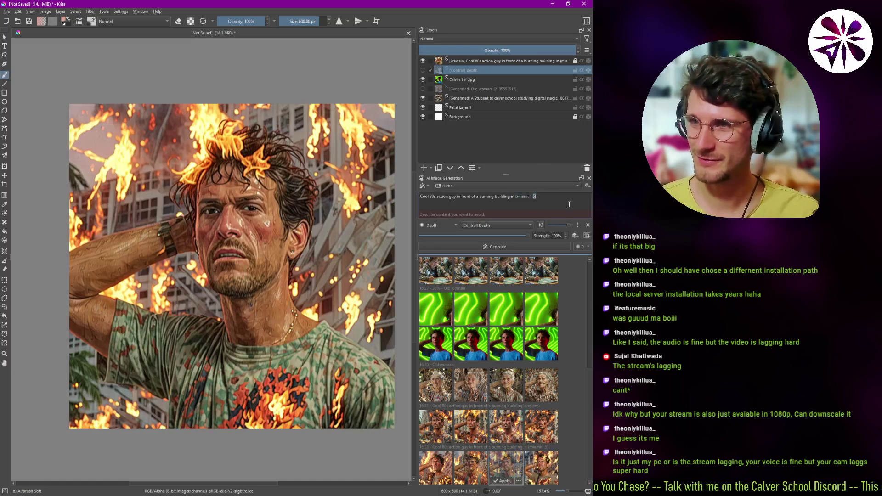
key(shift+Left)
key(shift+Left)
key(shift+Left)
key(shift+Left)
key(shift+Left)
key(shift+Left)
key(End)
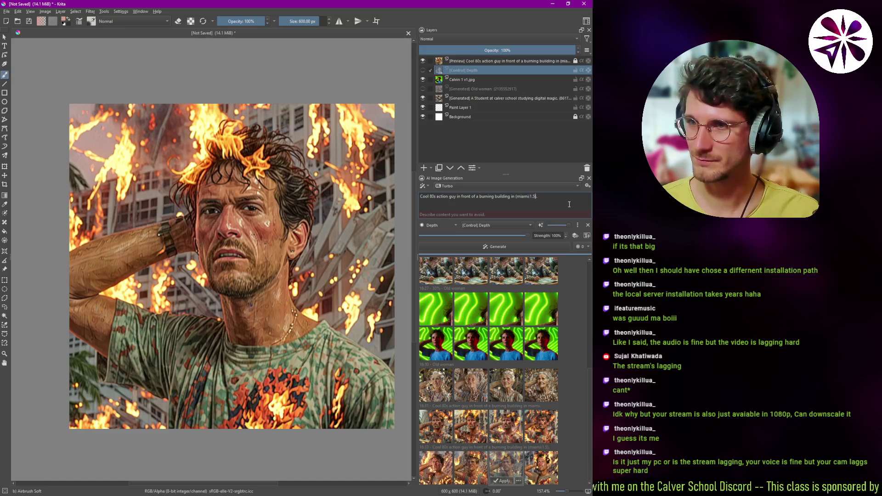
key(shift+Left)
key(shift+Left)
key(shift+Left)
key(shift+Left)
key(shift+Left)
key(shift+Left)
key(shift+Left)
key(shift+Left)
key(shift+Left)
key(shift+Left)
key(shift+Left)
key(shift+Left)
key(shift+Left)
key(shift+Left)
key(shift+Right)
key(shift+Right)
key(shift+Right)
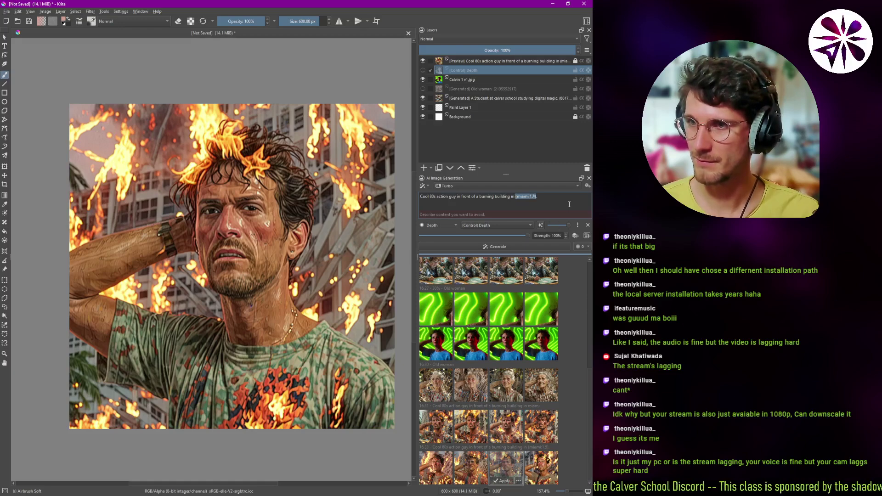
text(miami)
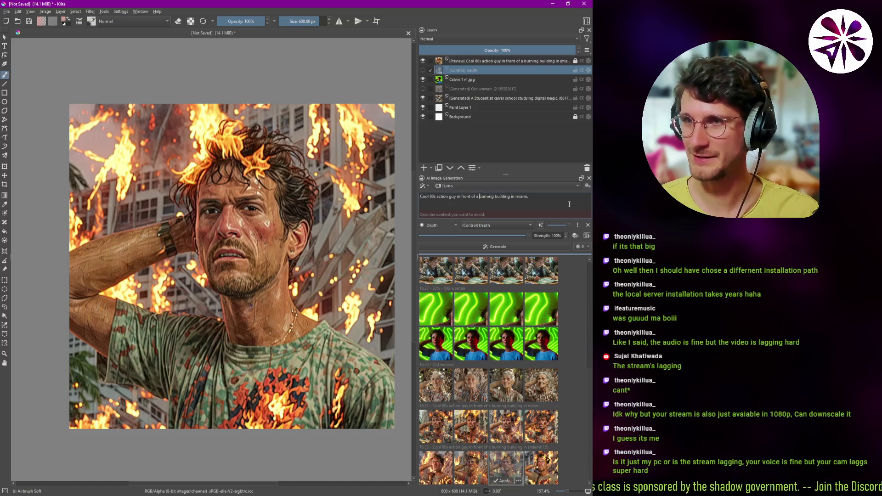
- Lower the weight of "burning" in the prompt to 0.3 and generate a new batch
key(shift+Right)
key(shift+Right)
key(shift+Right)
key(shift+Right)
key(shift+Right)
key(shift+Right)
key(shift+Right)
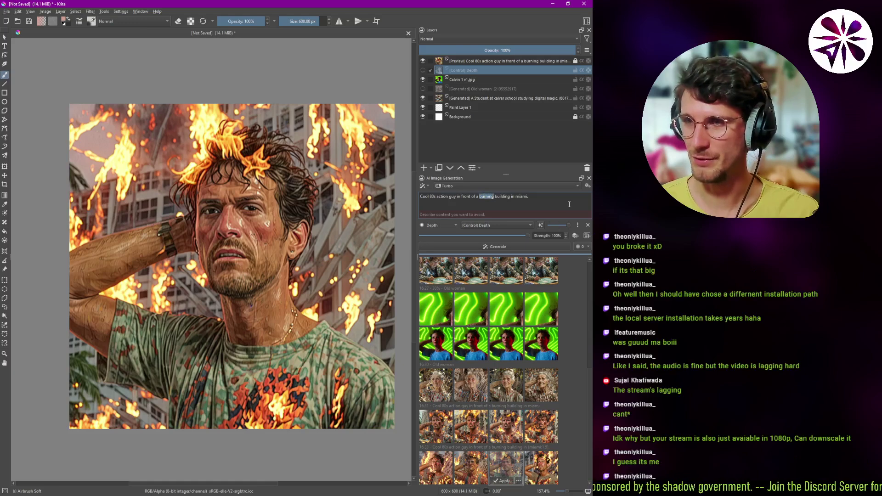
key(ctrl+Down)
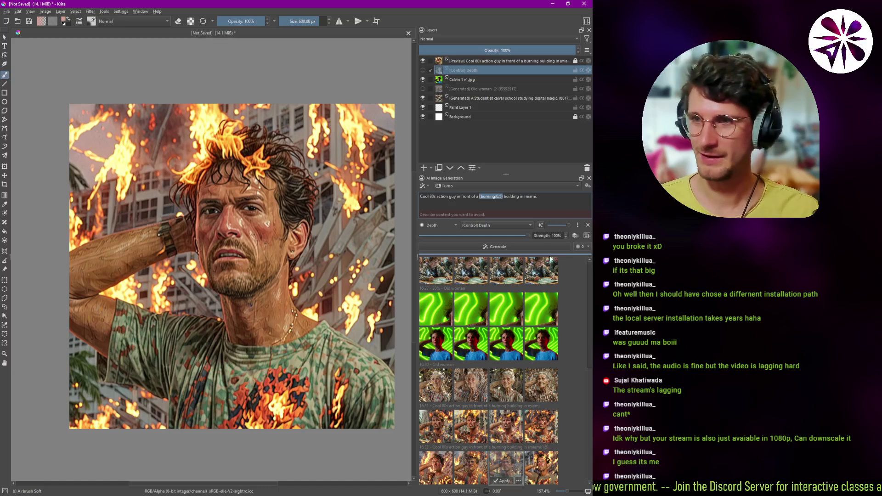
key(ctrl+Return)
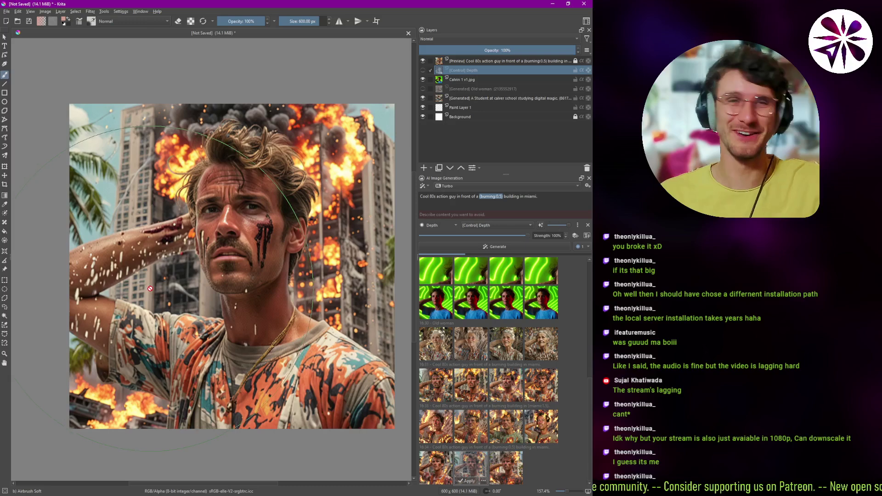
- Preview and compare the images generated with the reduced "burning" weight, ending on the fourth one
click(505, 463)
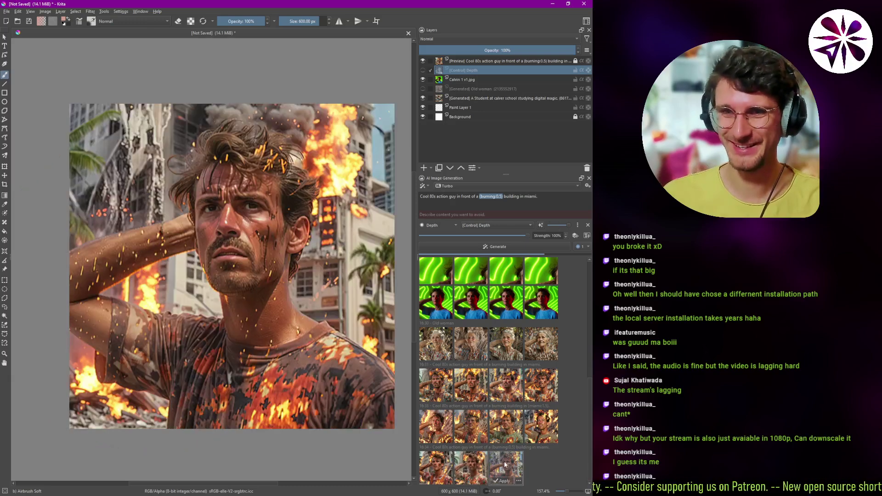
click(482, 466)
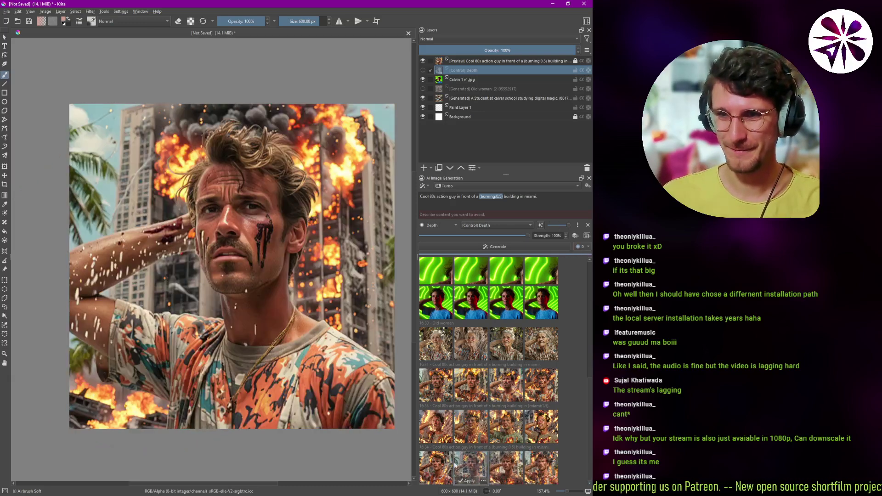
click(436, 467)
click(545, 469)
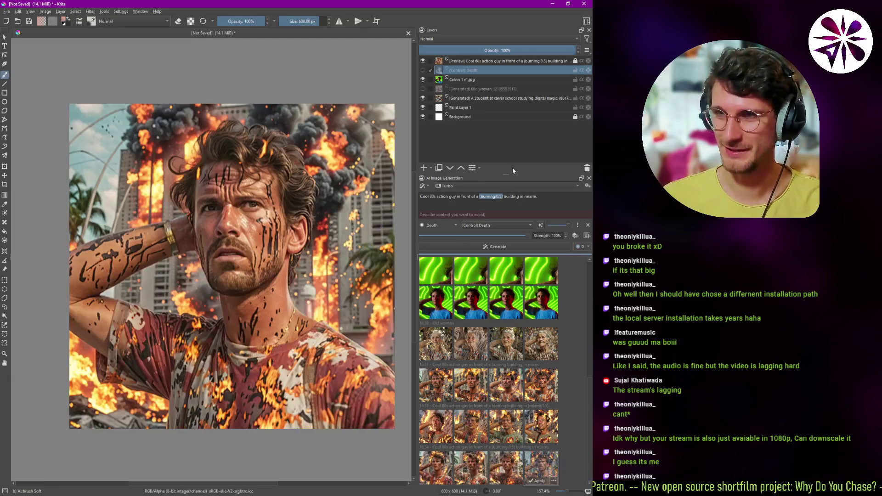
- Lower the weight of "burning" in the prompt to 0.1, then generate and preview a new batch of images
click(508, 197)
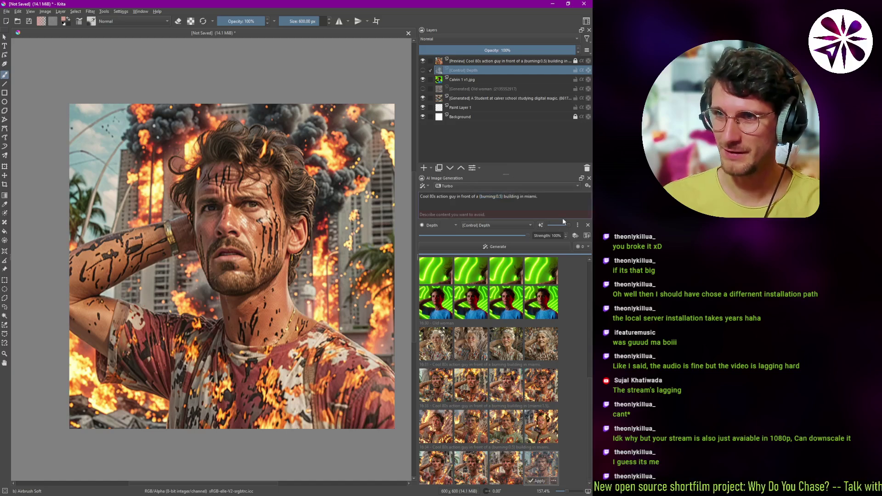
key(BackSpace)
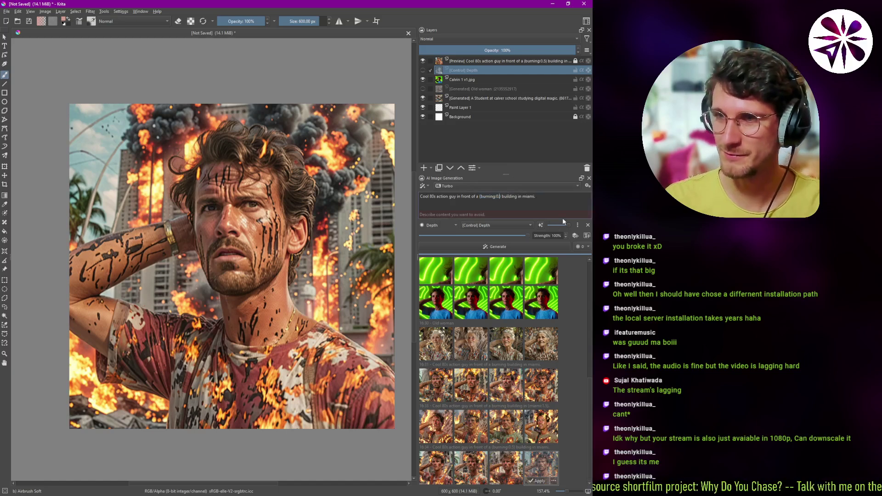
text(1)
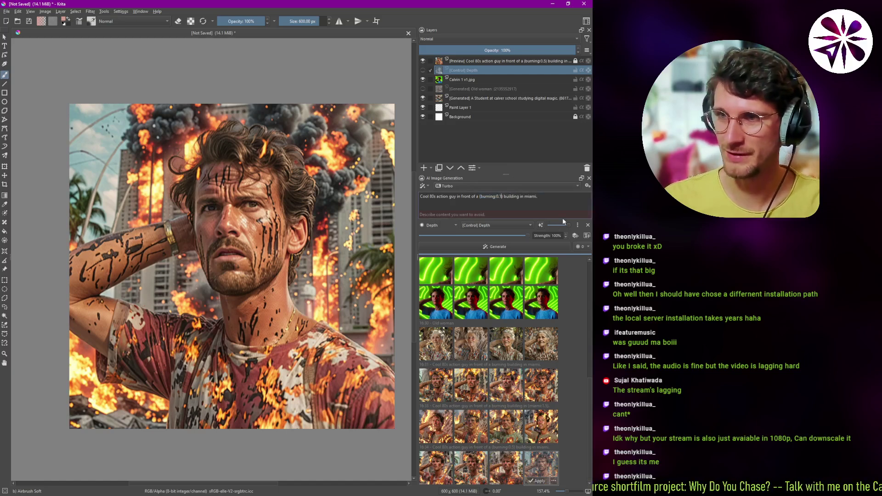
click(527, 250)
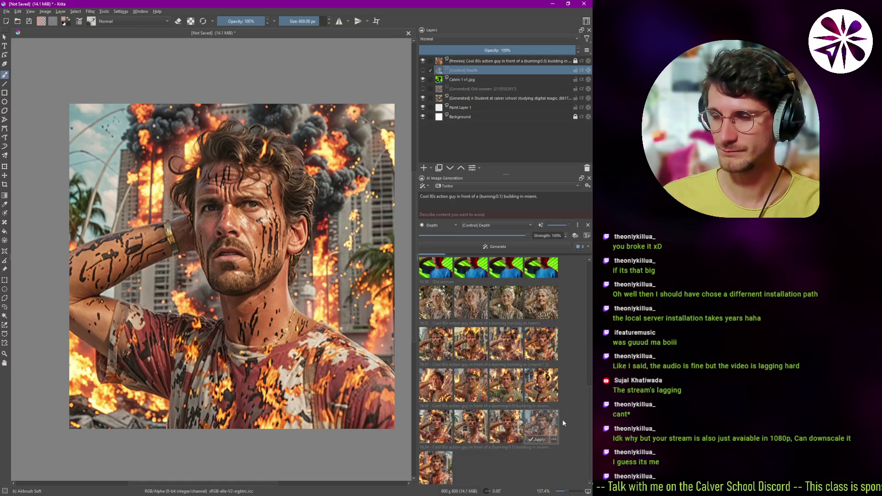
click(444, 465)
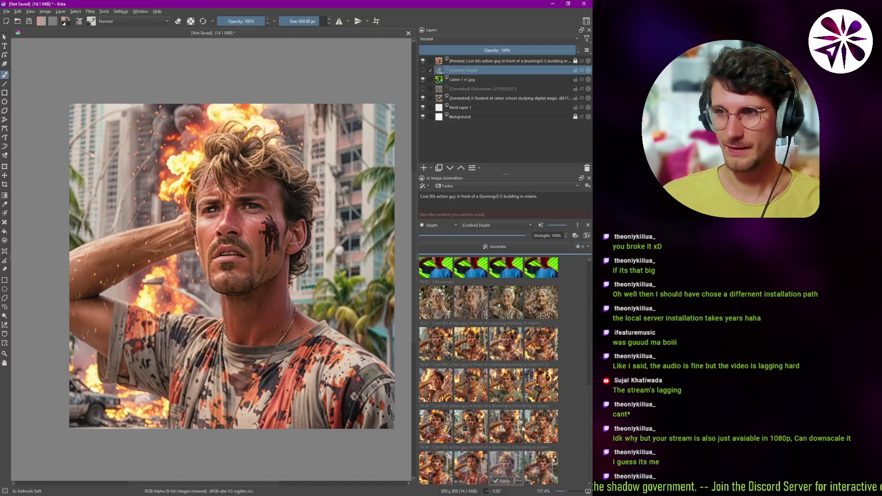
- Set the weight of "burning" to -1.0, then generate a new batch and preview its images up to the fourth
click(503, 197)
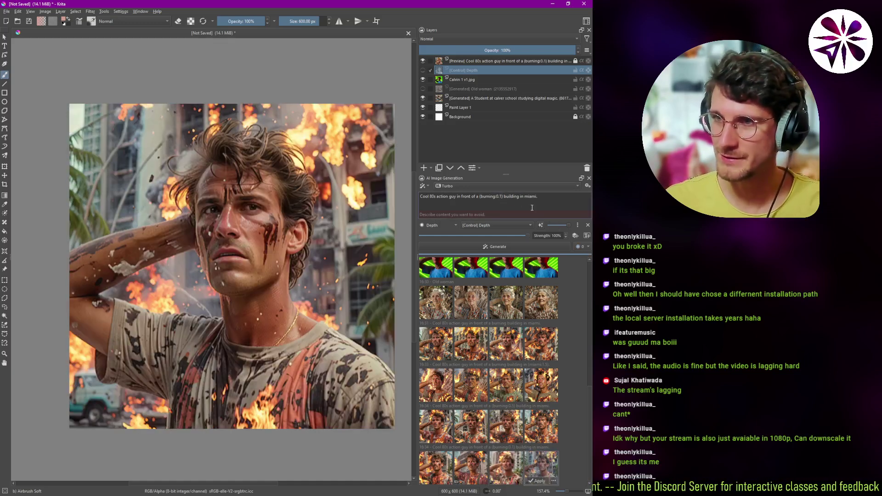
key(ctrl+Down)
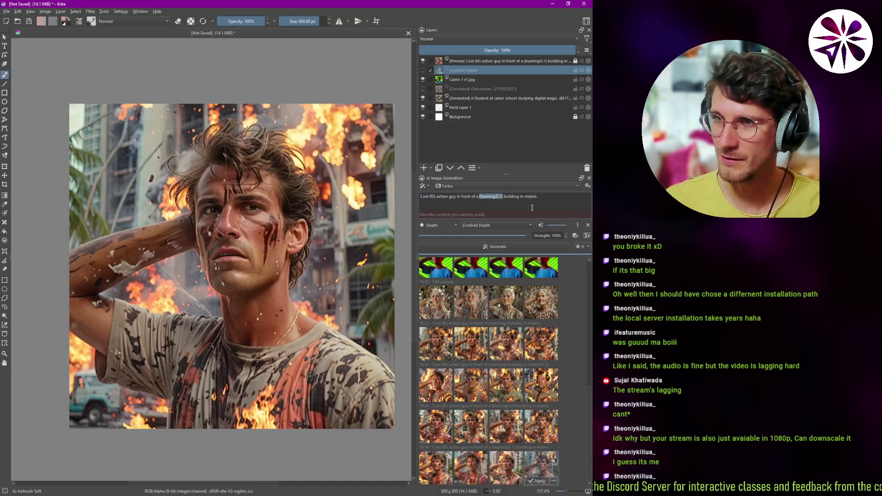
key(ctrl+Down)
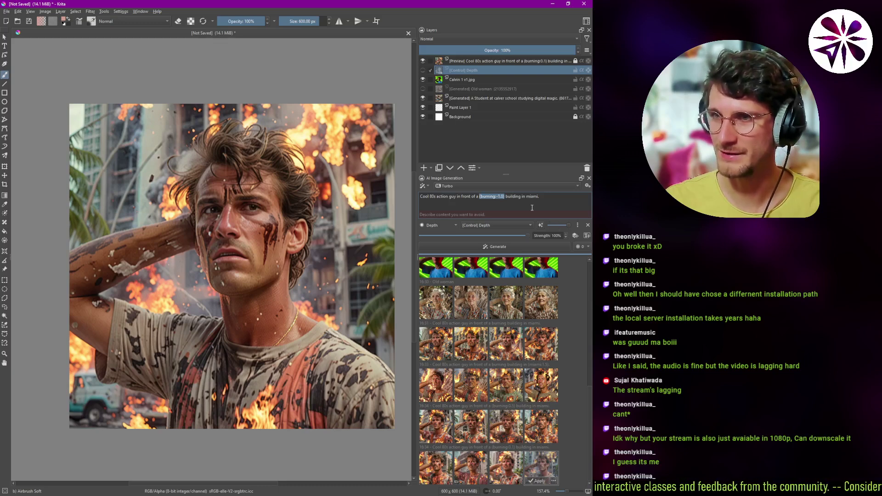
click(523, 250)
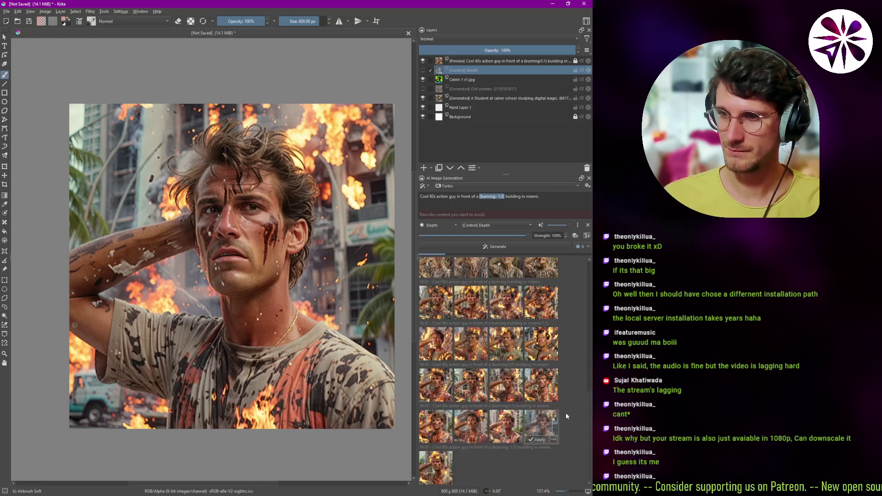
click(436, 466)
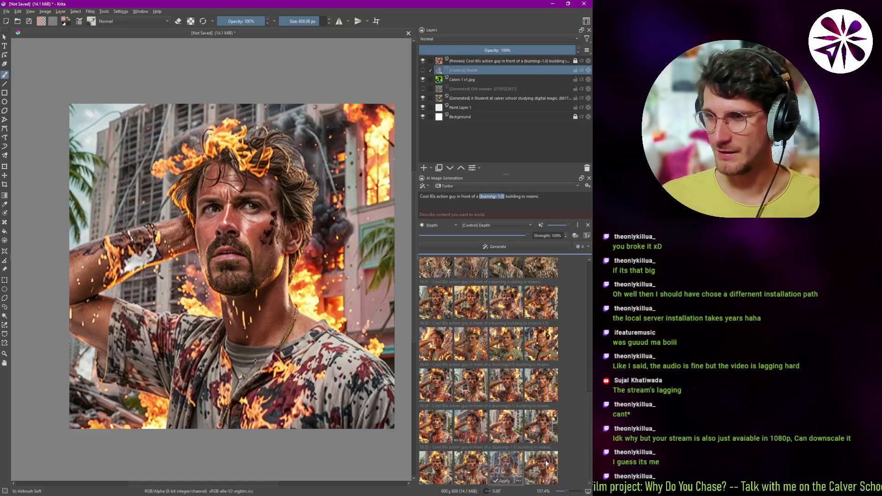
click(546, 463)
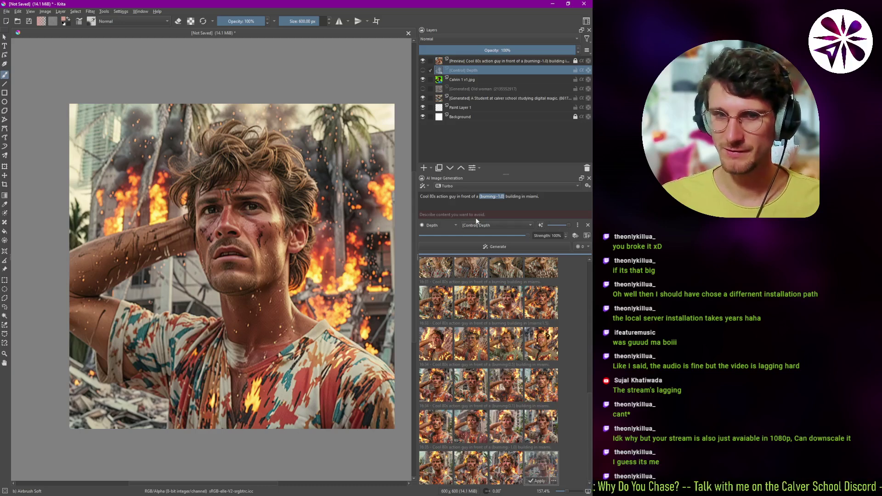
- Lower the weight of the "burning" term in the prompt to -2.0 and generate a new batch
click(539, 205)
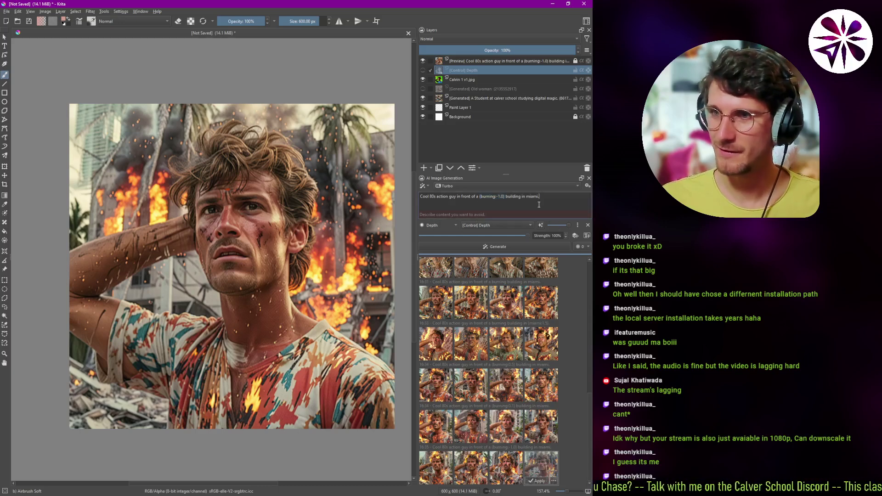
key(ctrl+Left)
key(ctrl+Left)
key(ctrl+Left)
key(ctrl+Left)
key(ctrl+Left)
key(ctrl+Left)
key(ctrl+Left)
key(ctrl+Left)
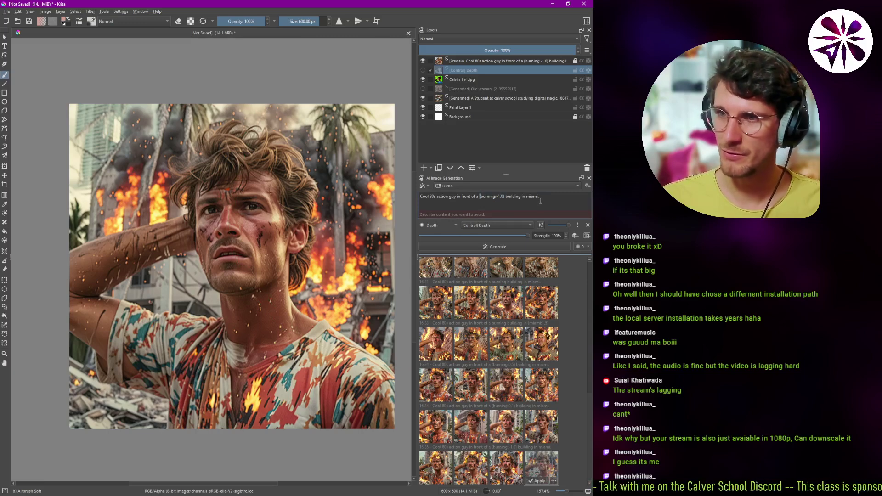
key(shift+Right)
key(shift+Right)
key(shift+Right)
key(shift+Right)
key(shift+Right)
key(shift+Right)
key(shift+Right)
key(shift+Right)
key(shift+Right)
key(shift+Right)
key(shift+Right)
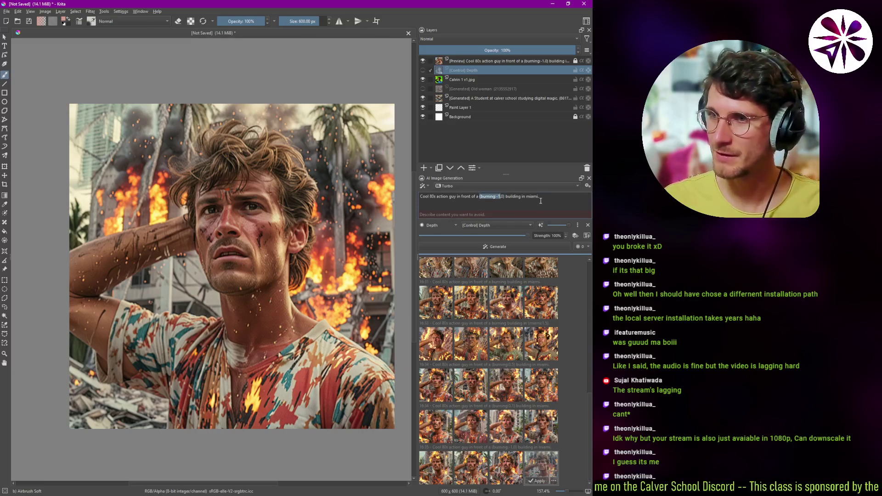
key(shift+Right)
key(shift+Right)
key(shift+Right)
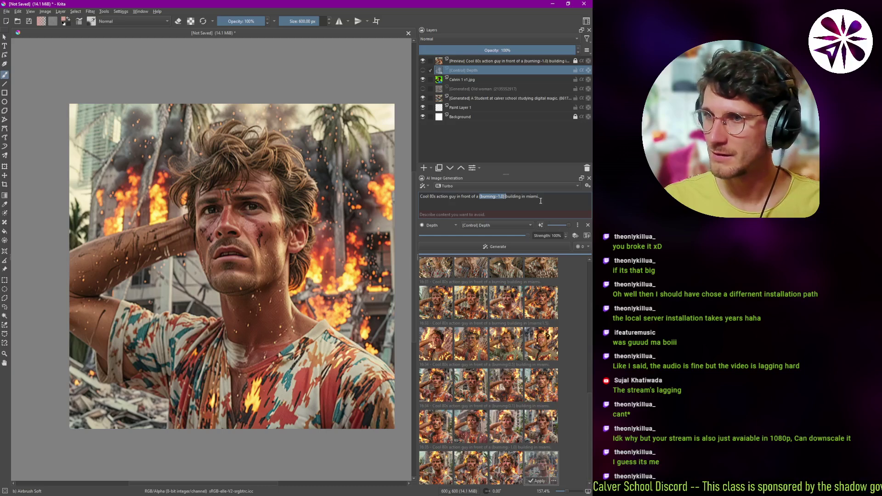
key(ctrl+Down)
key(ctrl+Down)
key(ctrl+Down)
key(ctrl+Down)
key(ctrl+Down)
key(ctrl+Down)
key(ctrl+Down)
key(ctrl+Down)
key(ctrl+Down)
key(ctrl+Down)
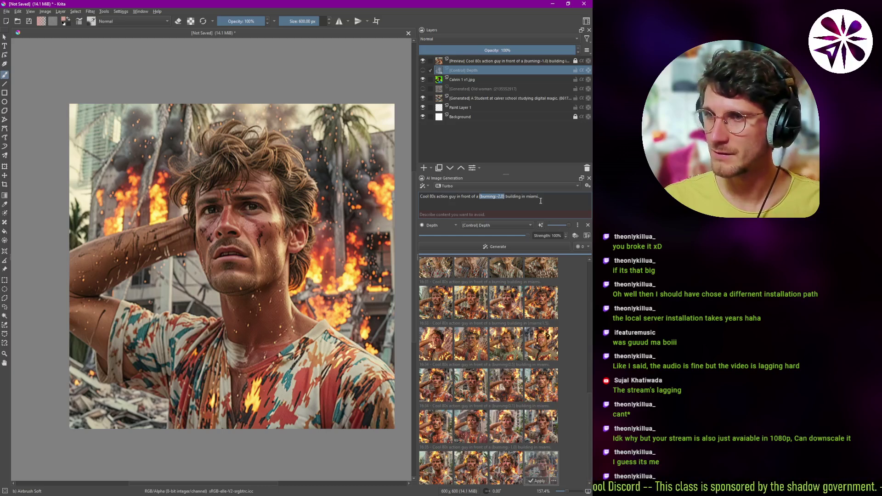
click(535, 246)
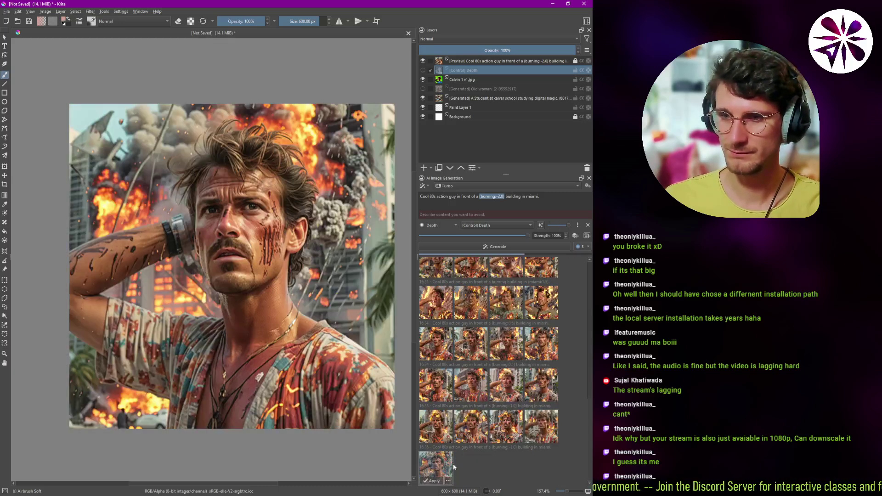
- Compare images from the earlier batches with those generated at the -2.0 "burning" weight, ending on the newest batch's fourth image
click(440, 267)
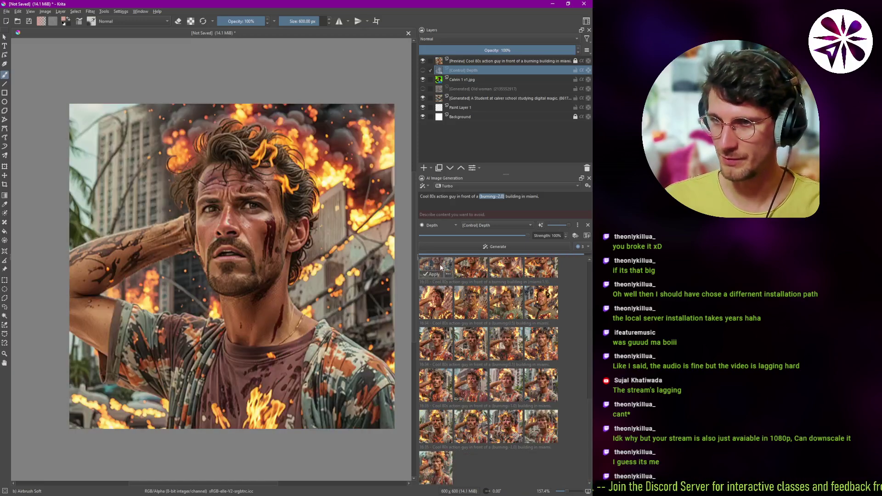
click(471, 274)
click(541, 315)
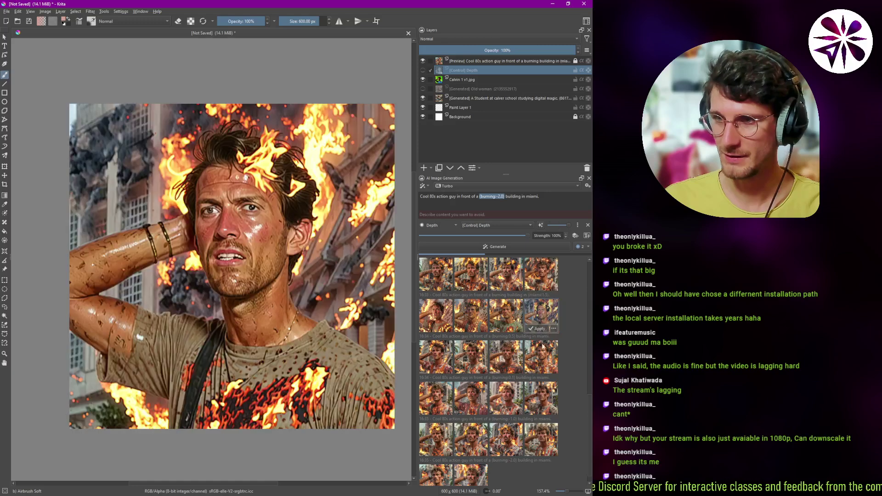
click(541, 398)
click(506, 399)
click(471, 400)
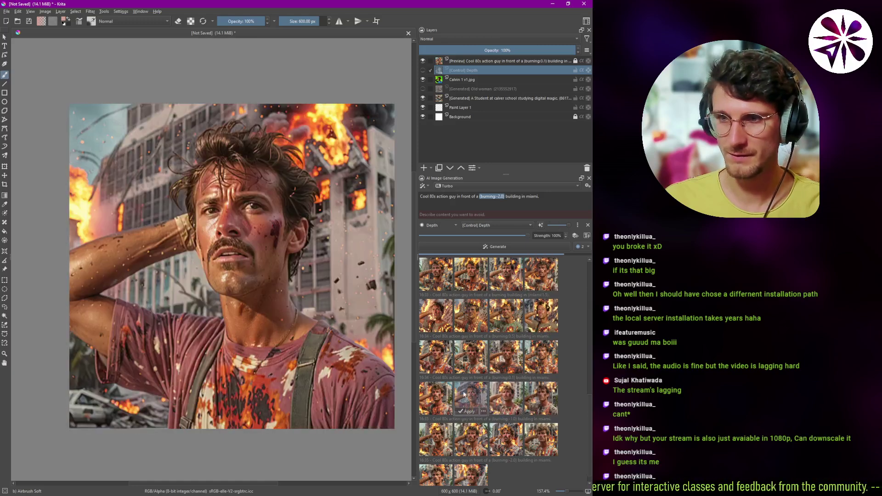
click(444, 404)
click(479, 478)
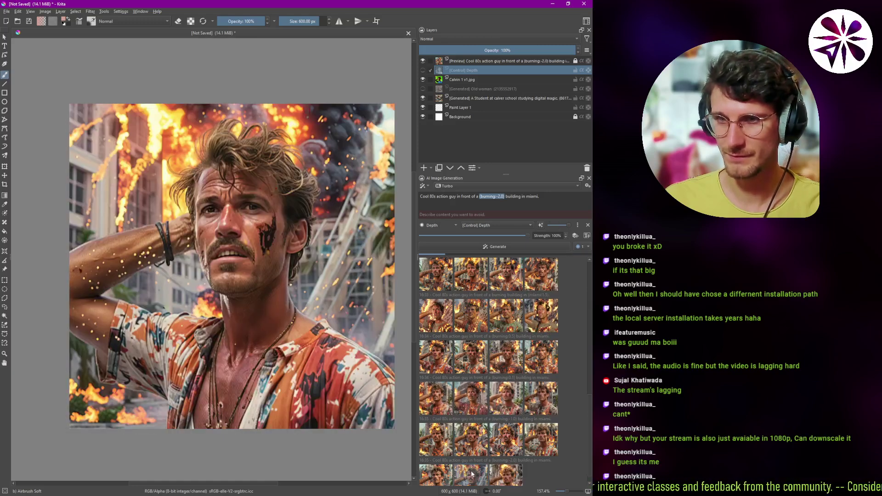
click(499, 475)
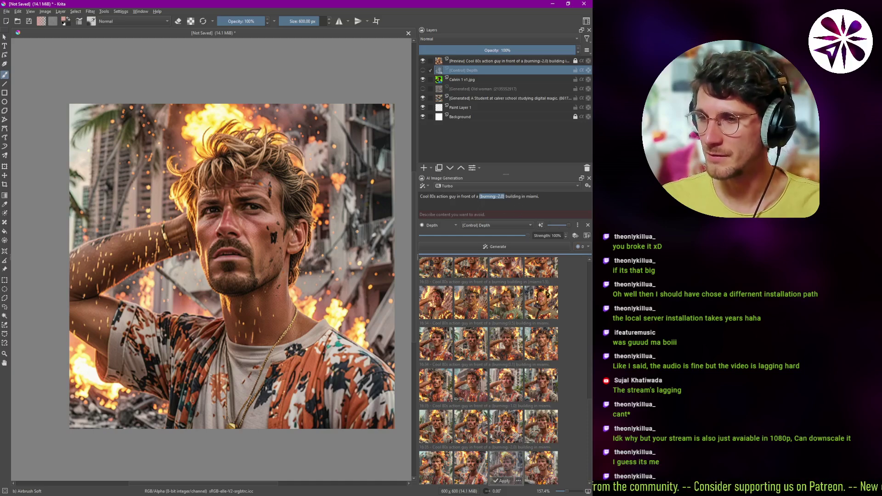
click(539, 471)
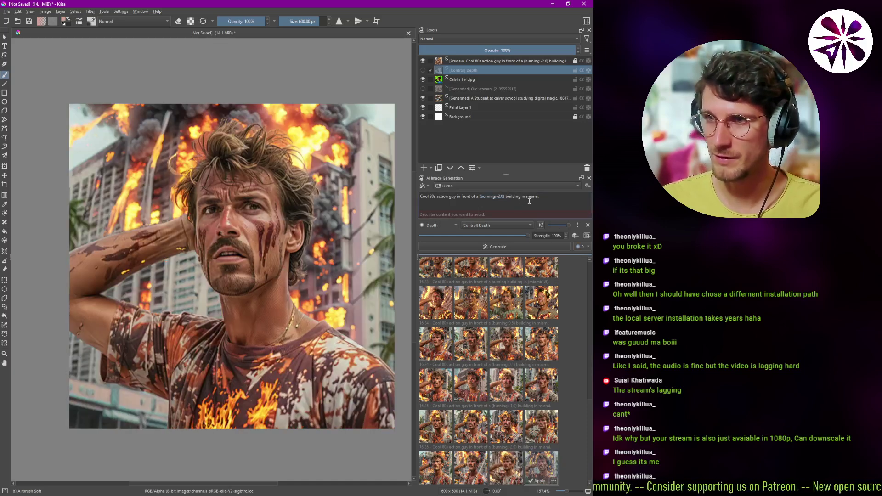
- Delete the weighted "burning" term so the prompt reads "Cool 80s action guy in front of a building in miami." and generate a new batch
click(513, 196)
key(BackSpace)
key(BackSpace)
key(BackSpace)
key(BackSpace)
key(BackSpace)
key(BackSpace)
key(BackSpace)
key(BackSpace)
key(BackSpace)
key(BackSpace)
key(BackSpace)
key(BackSpace)
key(BackSpace)
key(BackSpace)
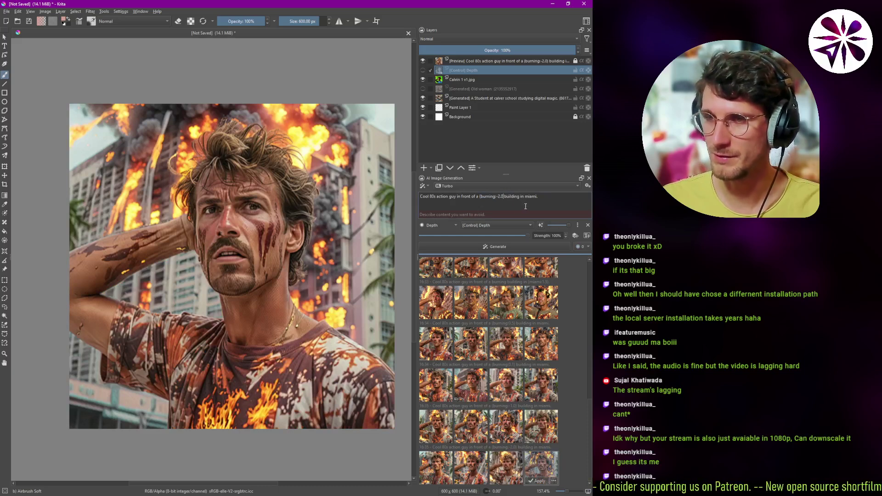
click(505, 248)
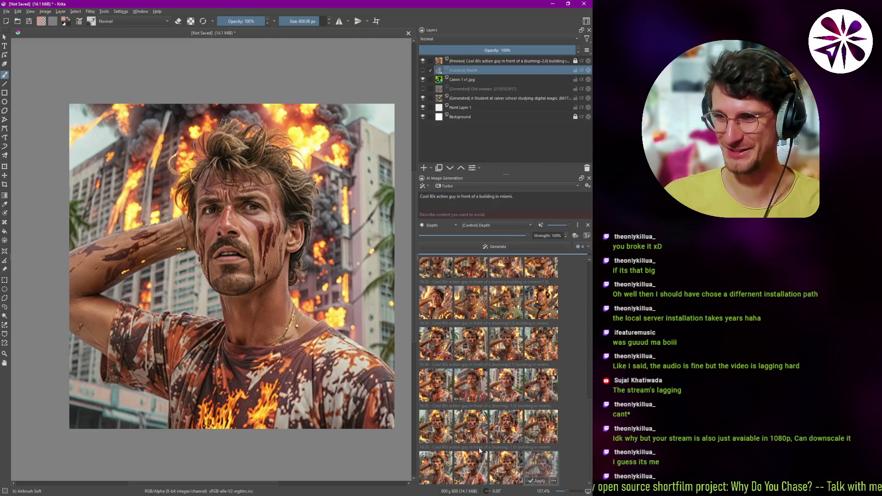
- Preview and compare the images generated without "burning" in the prompt, ending on the second one
click(452, 469)
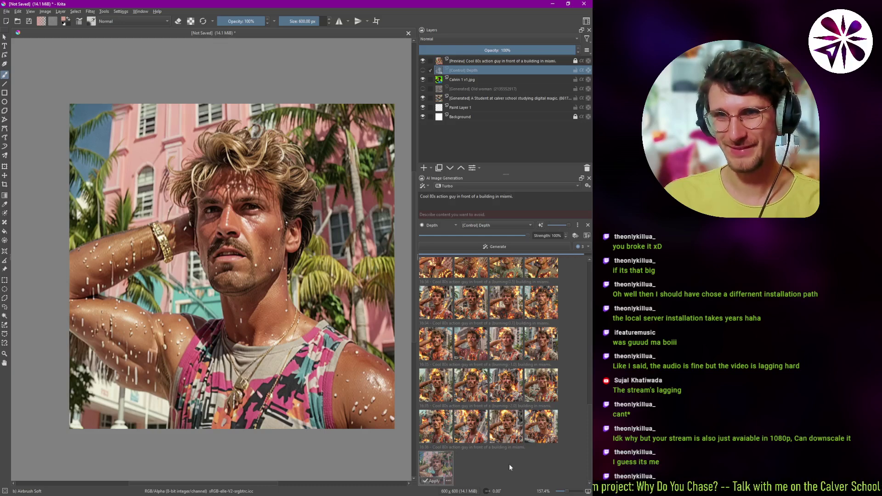
click(480, 466)
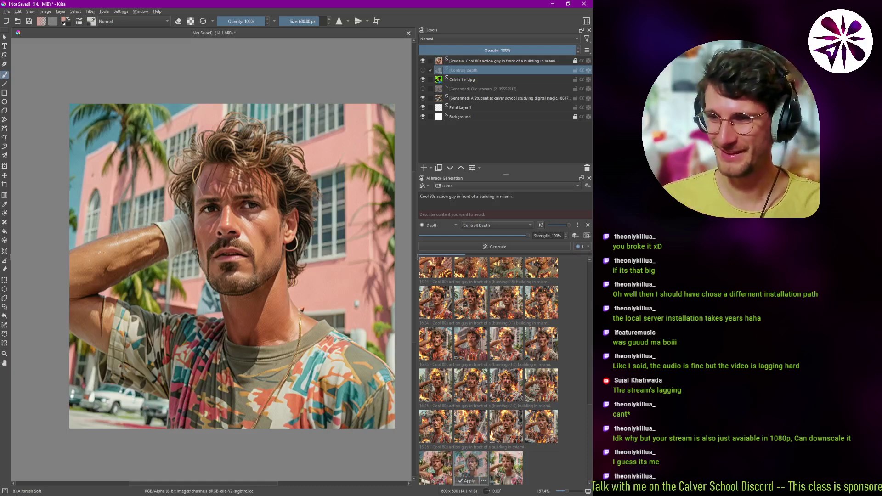
click(515, 470)
click(475, 467)
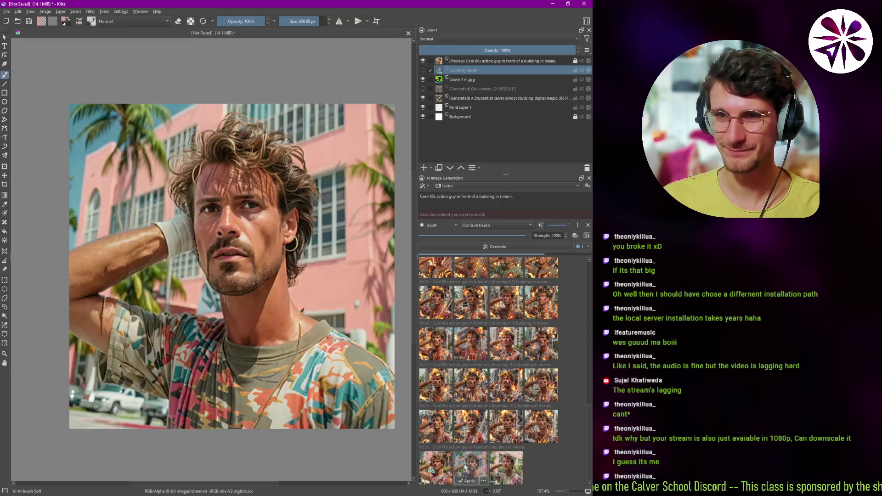
click(448, 465)
click(469, 469)
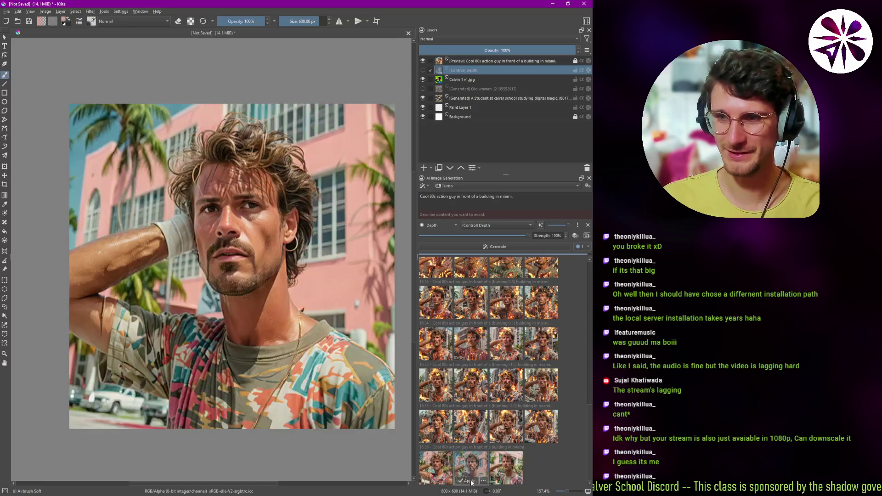
click(531, 472)
click(532, 472)
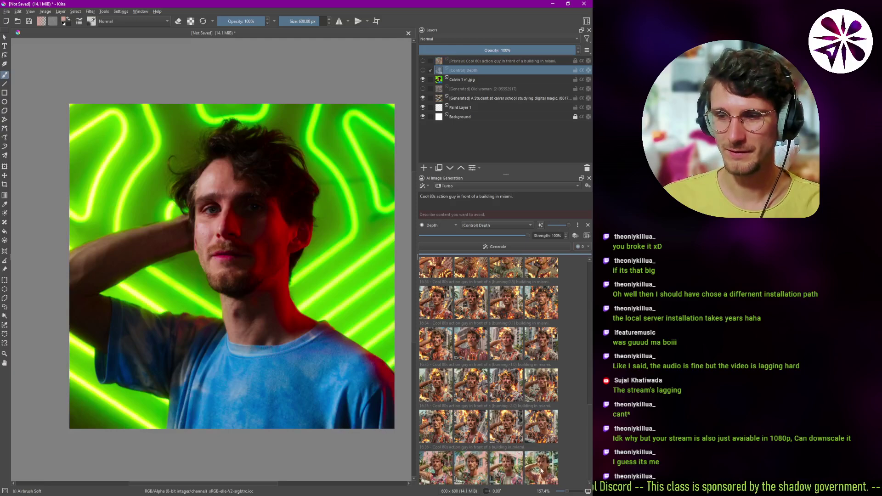
click(540, 469)
click(474, 464)
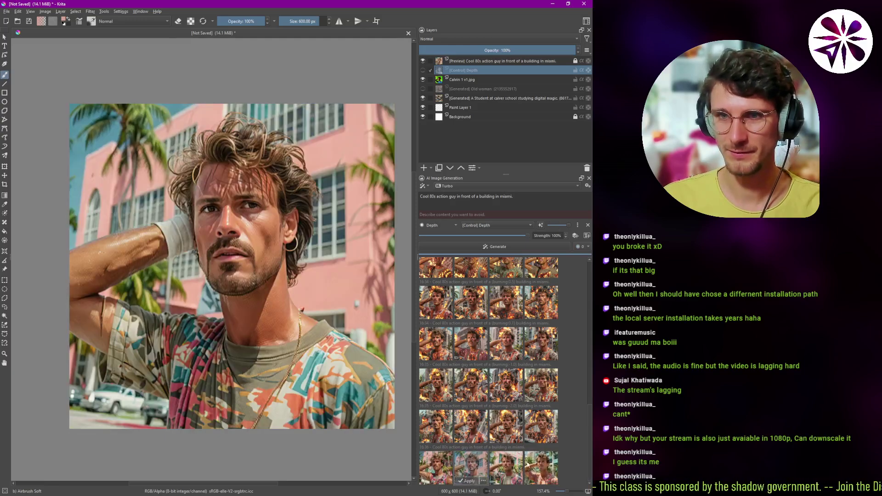
- Compare the fourth image with the second and third ones, and apply the fourth as a generated layer
click(548, 465)
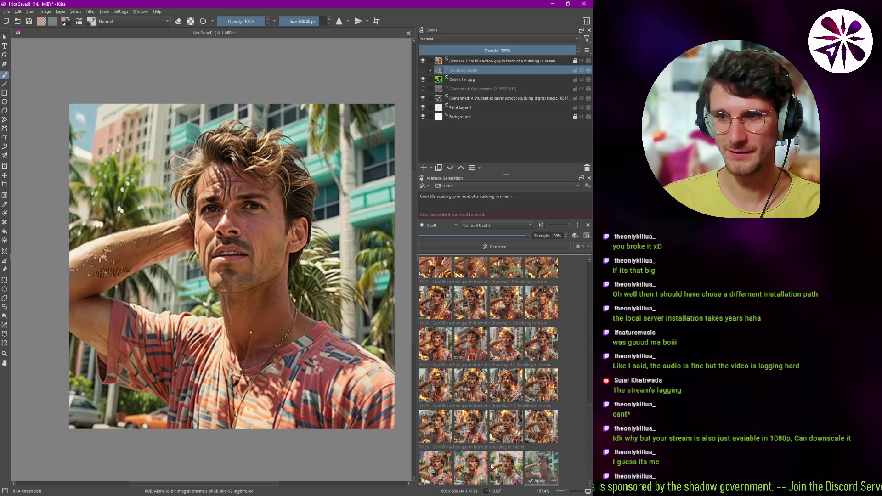
click(468, 467)
click(536, 465)
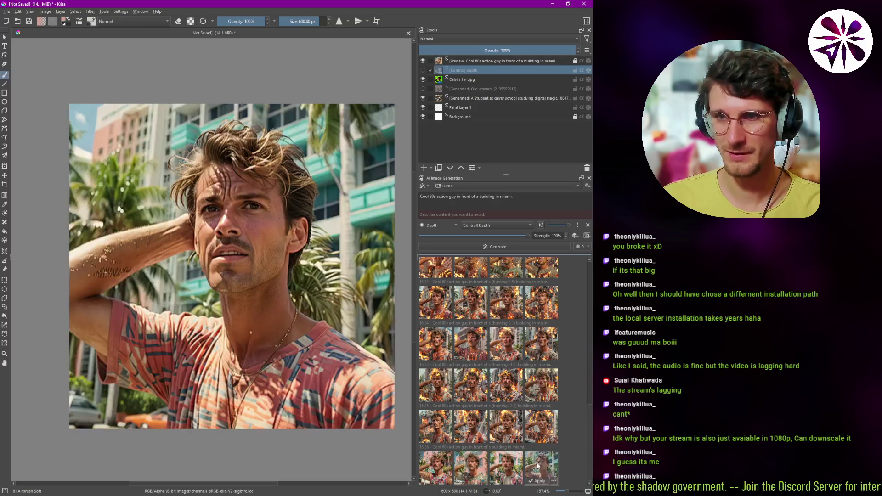
click(515, 466)
click(535, 468)
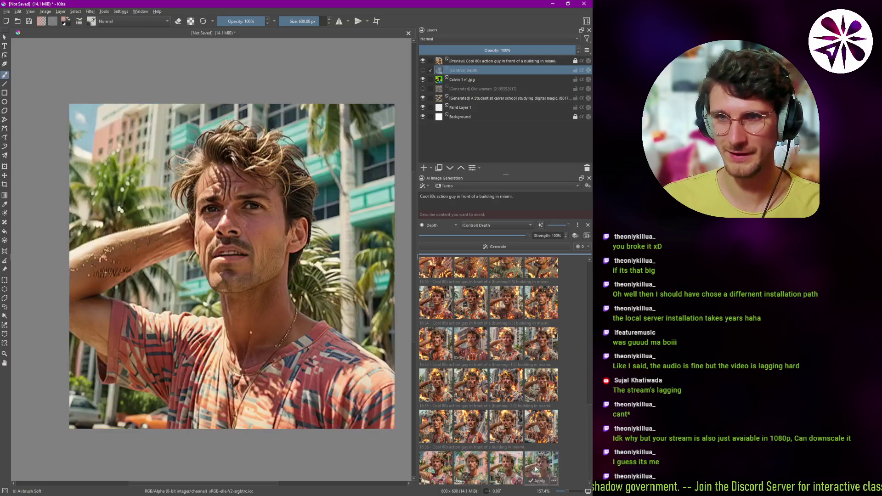
click(538, 480)
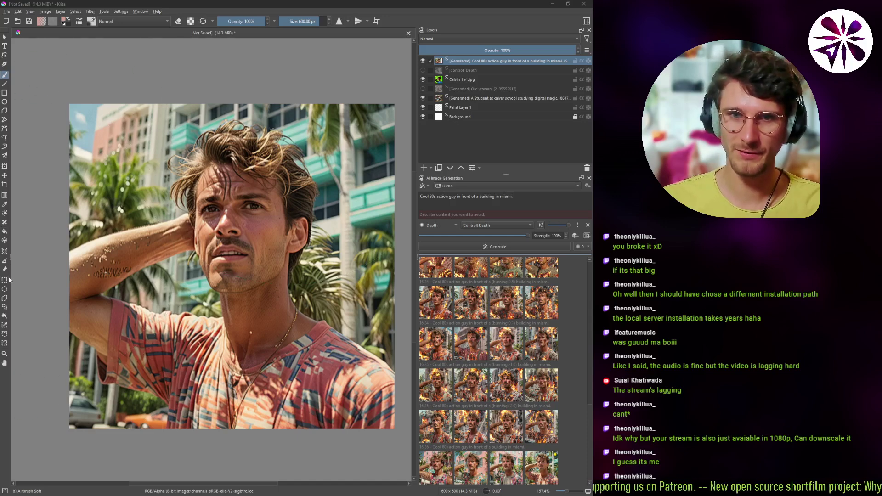
- Draw a freehand selection around the man's eyes, from one temple across the brow to the other
click(5, 306)
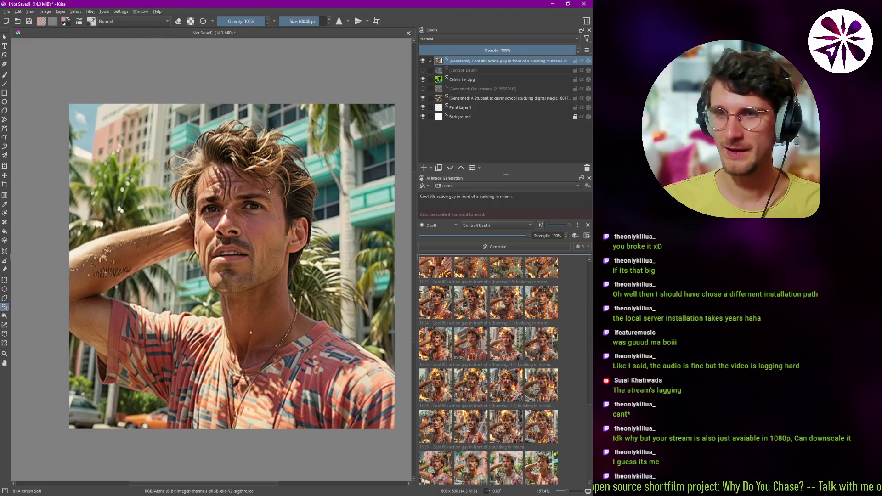
mouse_move(282, 185)
mouse_down()
mouse_move(299, 178)
mouse_move(202, 179)
mouse_move(183, 201)
mouse_up()
mouse_move(178, 232)
mouse_down()
mouse_move(193, 241)
mouse_move(323, 219)
mouse_move(314, 192)
mouse_move(296, 177)
mouse_up()
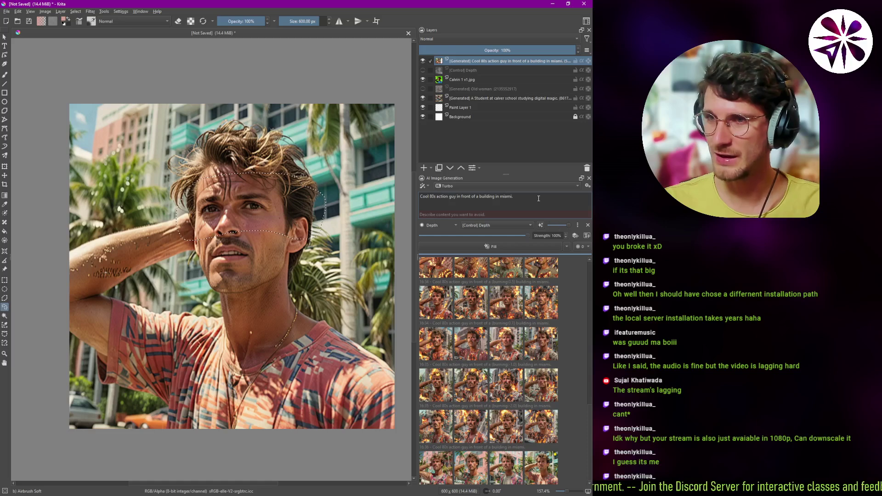
- Add "with pink sunglasses" after "guy" in the prompt and generate a fill for the selected area
text(with d)
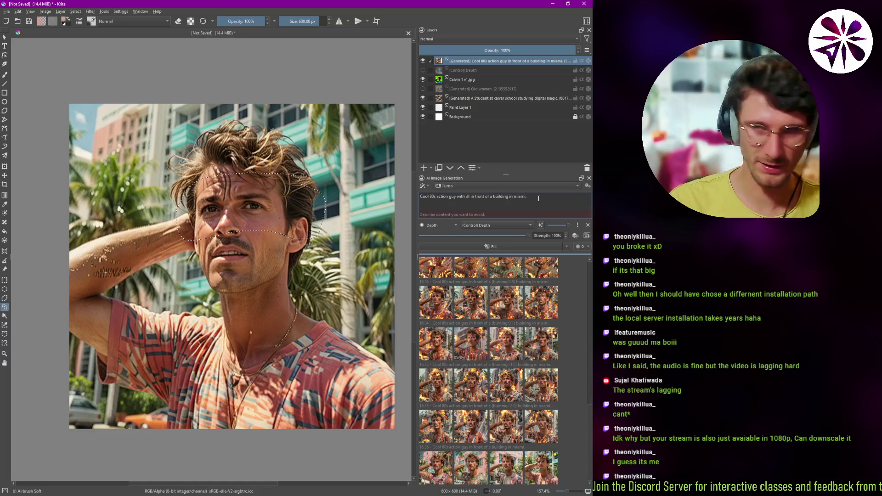
key(BackSpace)
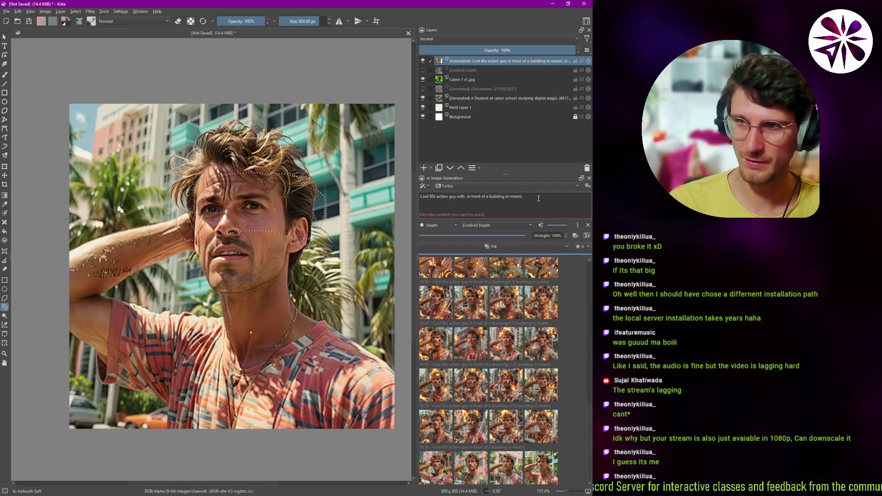
text(pink sung)
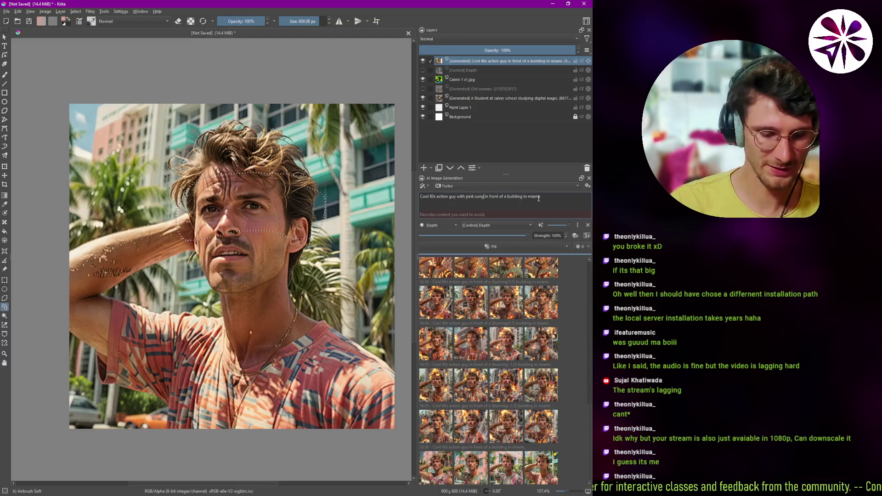
text(lasses)
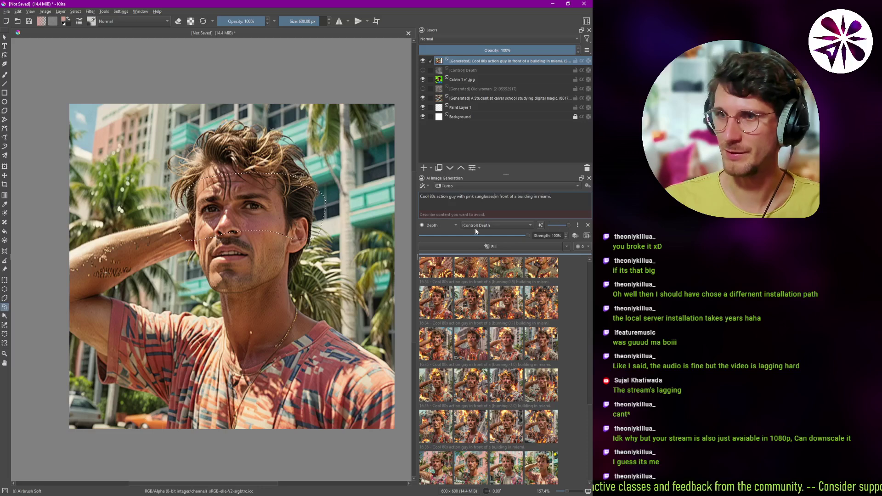
click(492, 246)
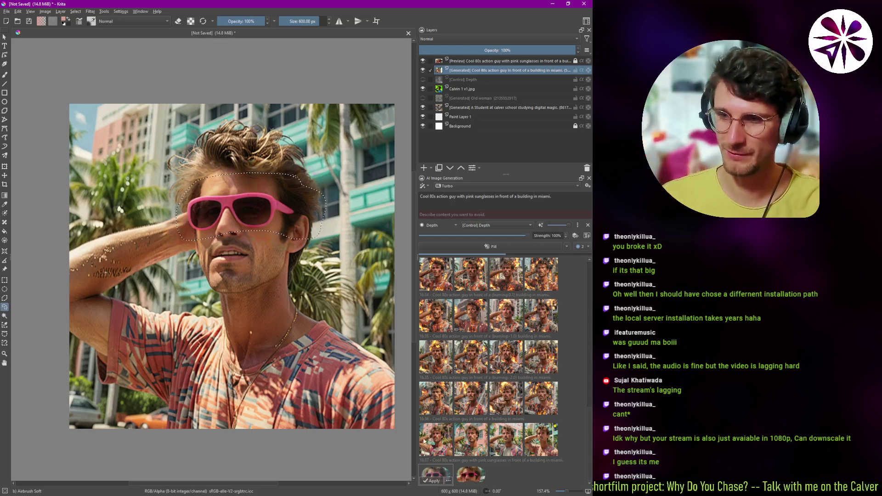
- Preview the second, third and fourth generated sunglasses variations on the man's face
click(475, 469)
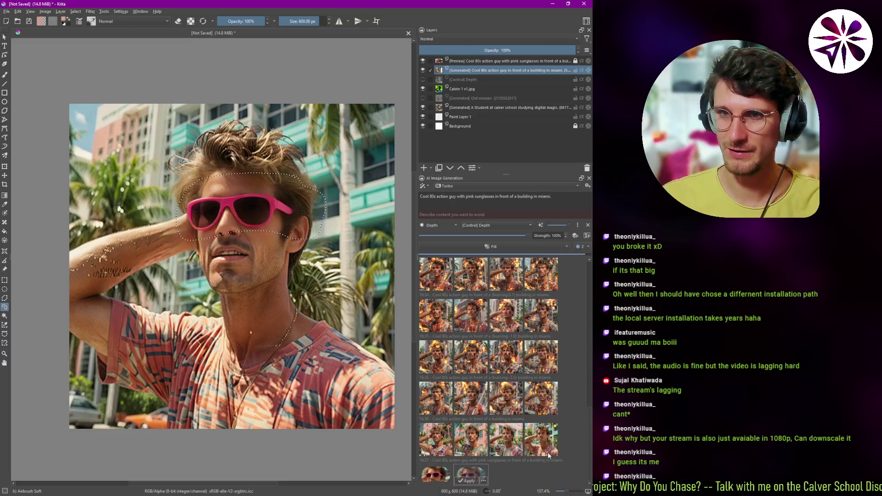
click(508, 473)
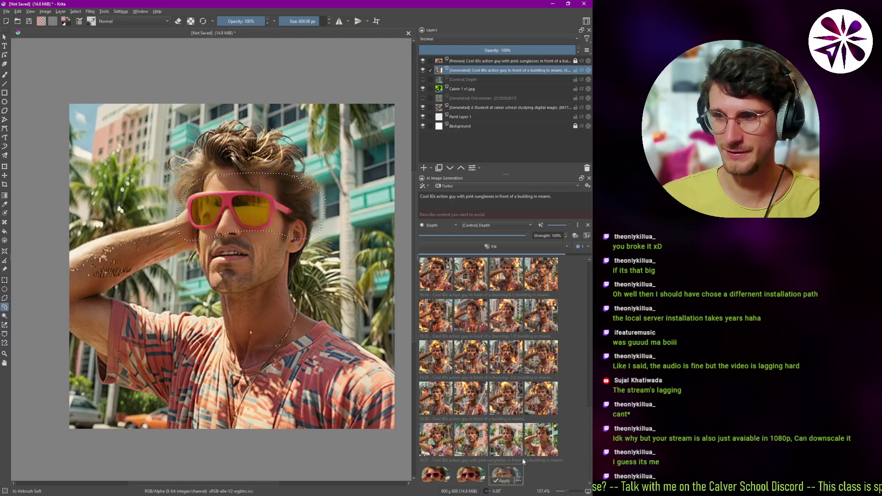
click(537, 474)
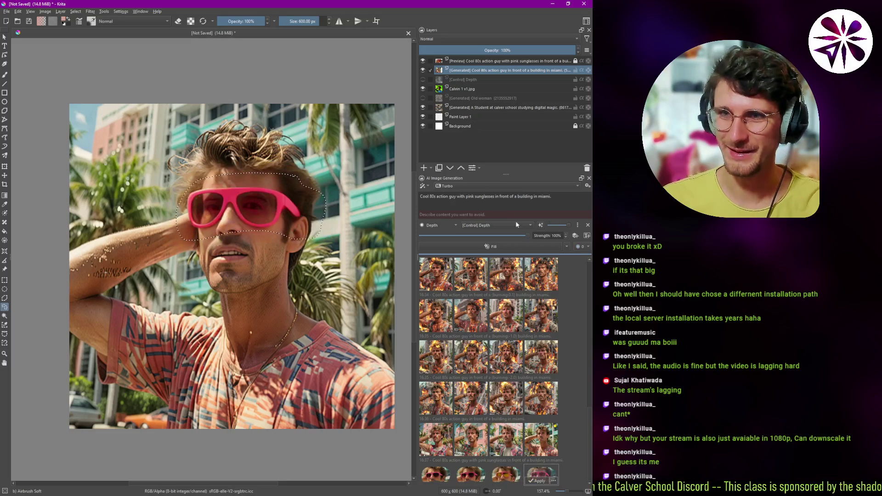
- Generate another batch of pink sunglasses fills for the selected eye area
click(577, 225)
click(576, 225)
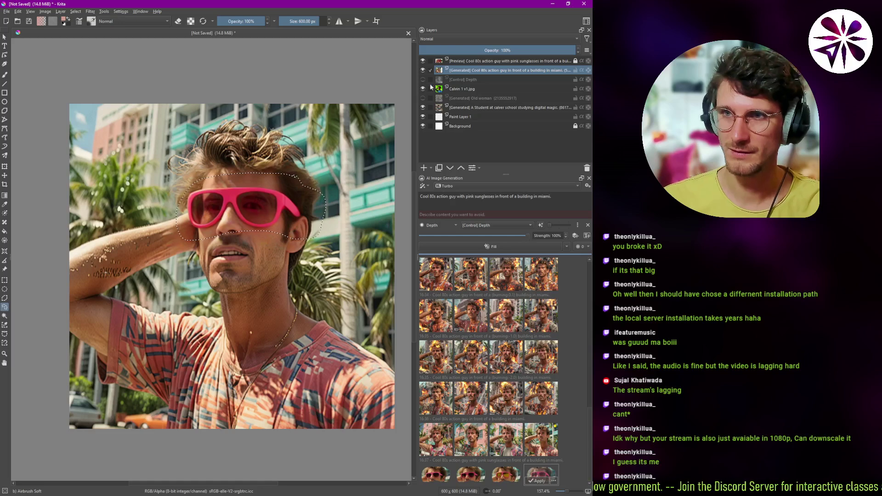
click(423, 61)
click(503, 247)
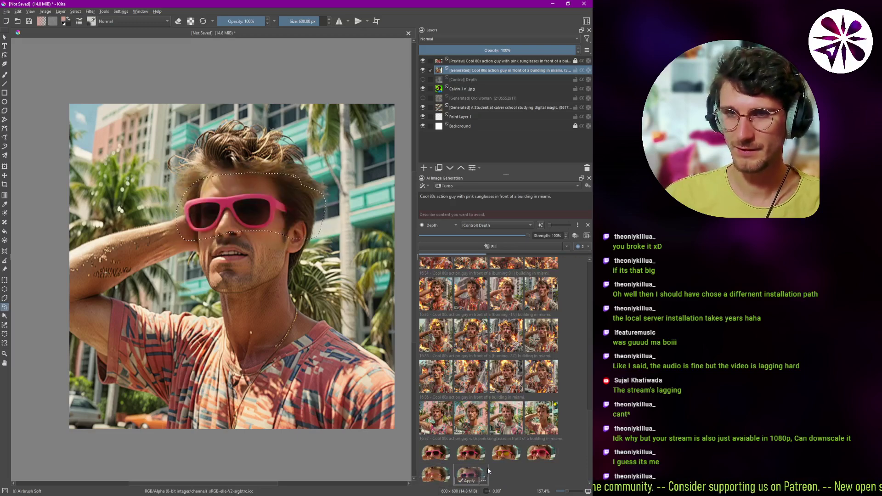
- Compare the sunglasses variations of both batches by previewing them one after another on the face
click(465, 455)
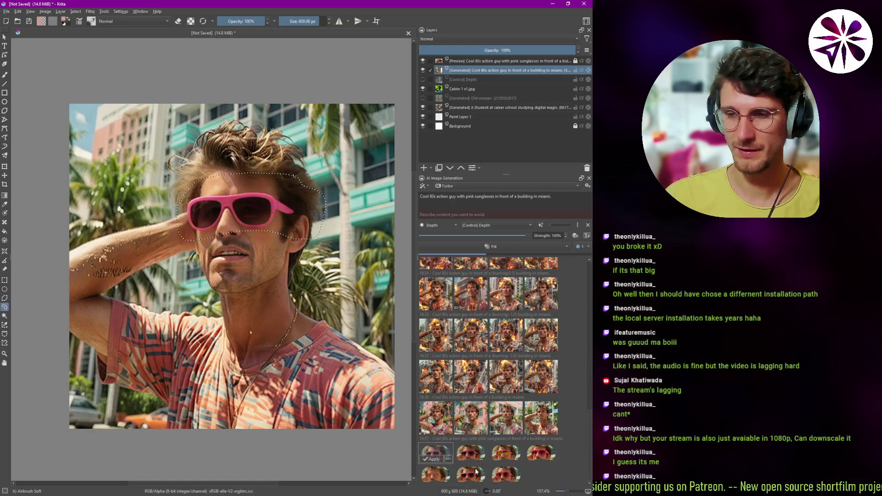
click(494, 472)
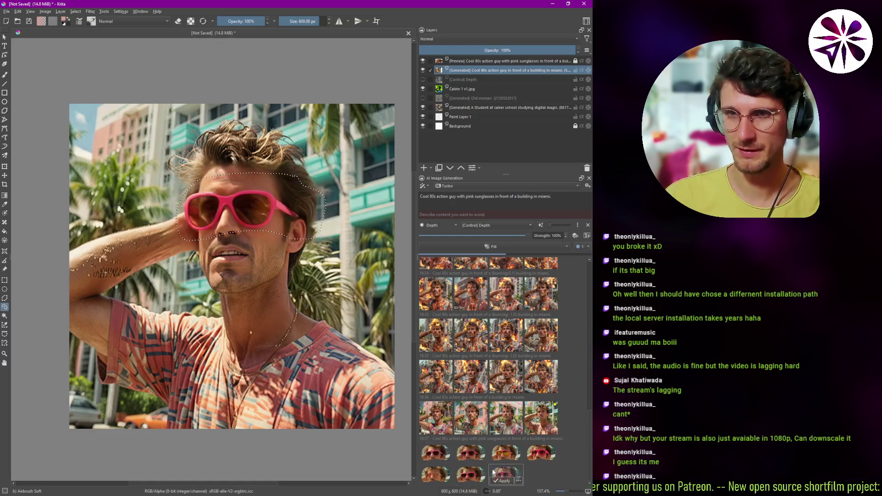
click(433, 444)
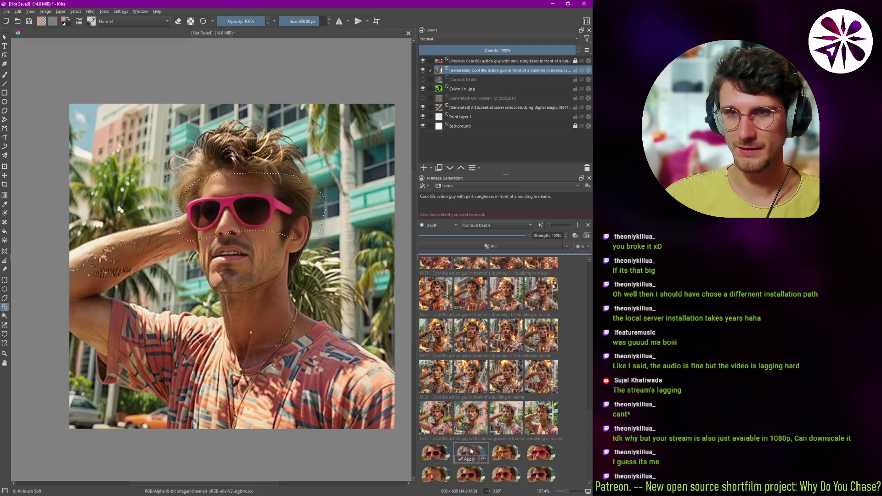
click(509, 473)
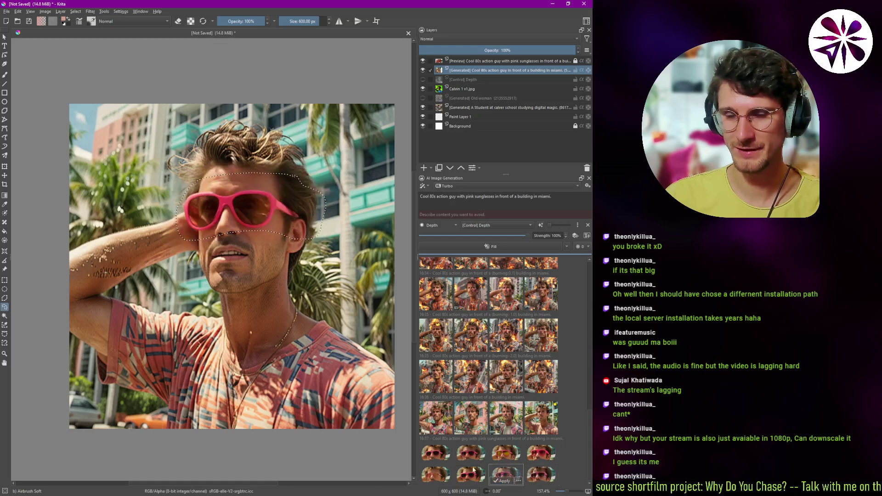
click(477, 469)
click(499, 471)
click(464, 472)
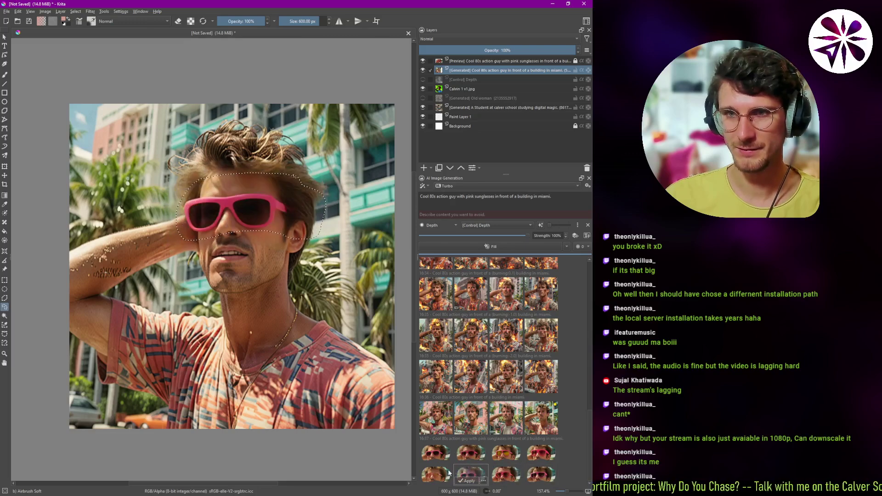
click(451, 471)
click(528, 455)
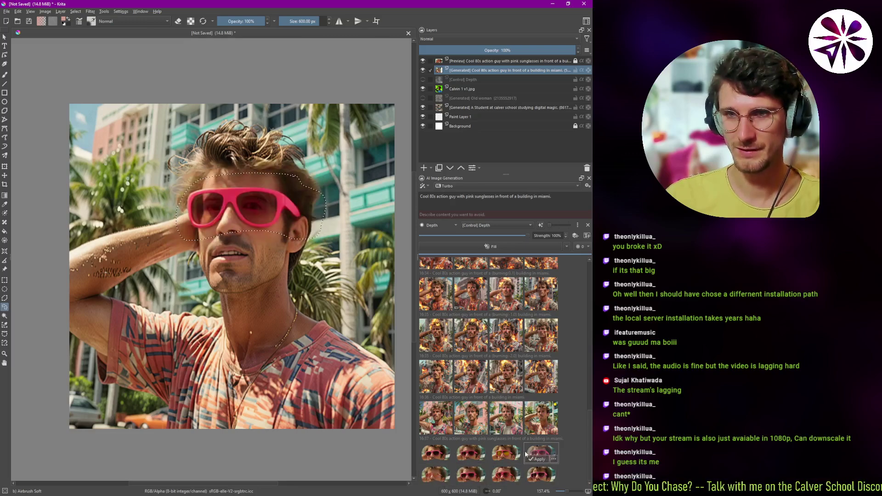
click(511, 471)
click(534, 472)
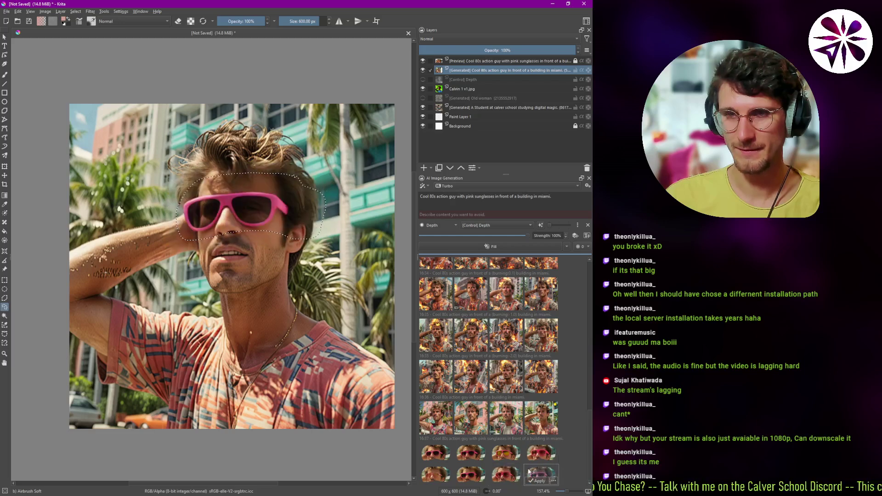
click(515, 471)
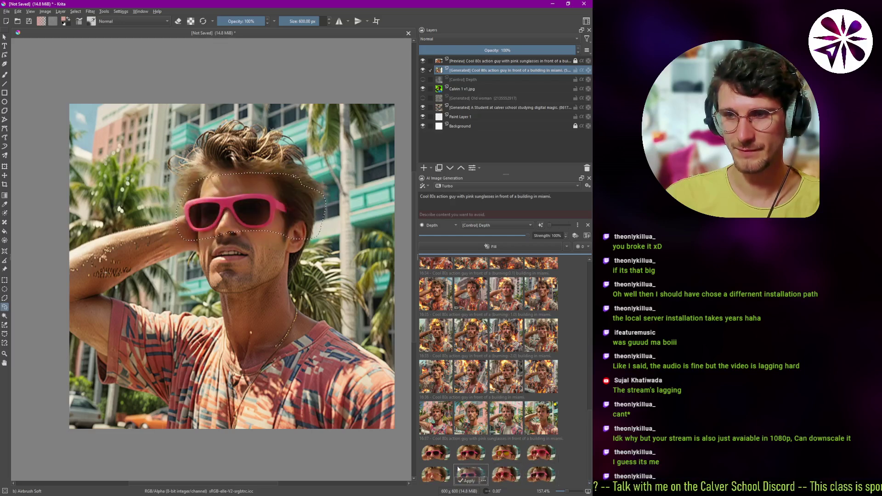
- Apply the variation with translucent pink frames and orange-tinted lenses as a layer, and clear the selection
click(441, 473)
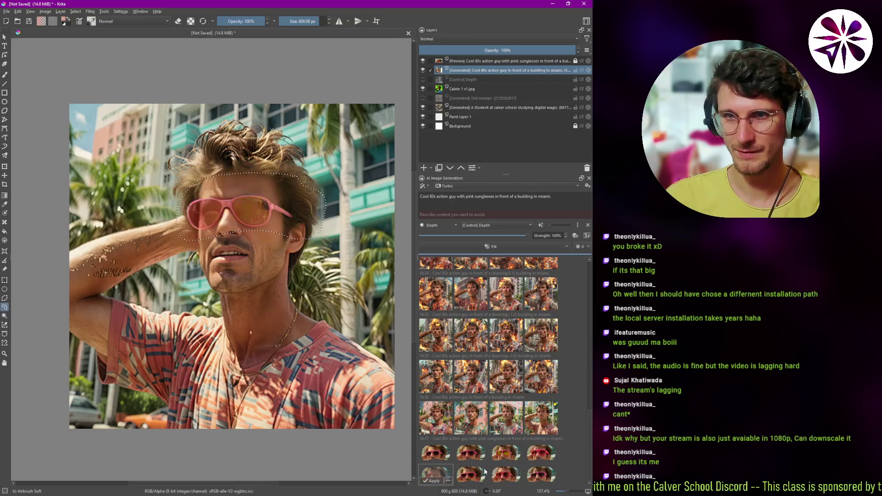
click(435, 480)
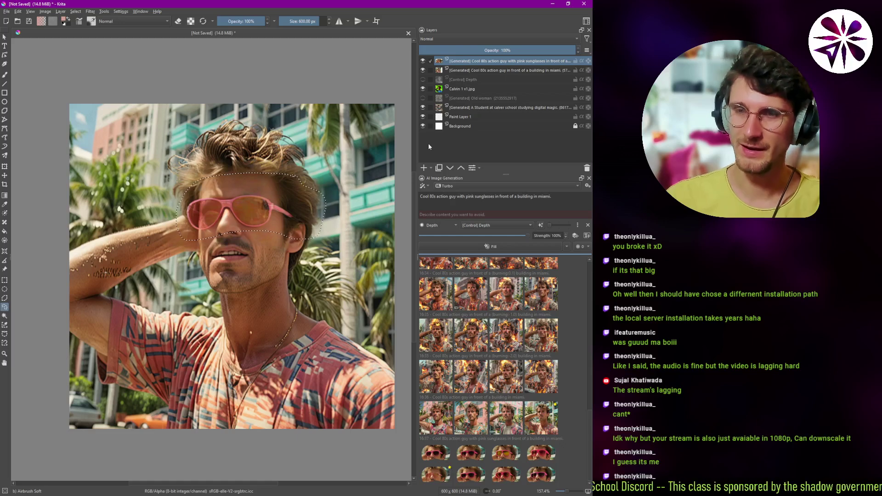
click(301, 154)
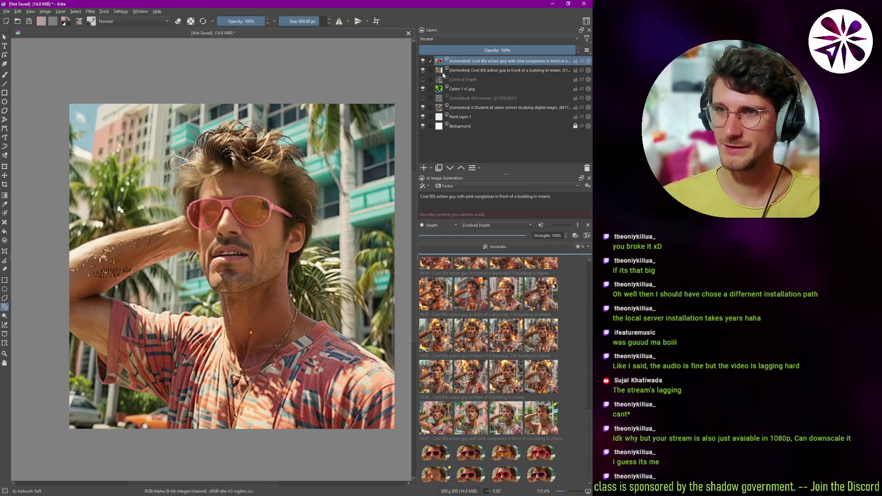
- Hide all other visible layers so only the generated pink sunglasses layer remains shown
click(423, 71)
click(423, 89)
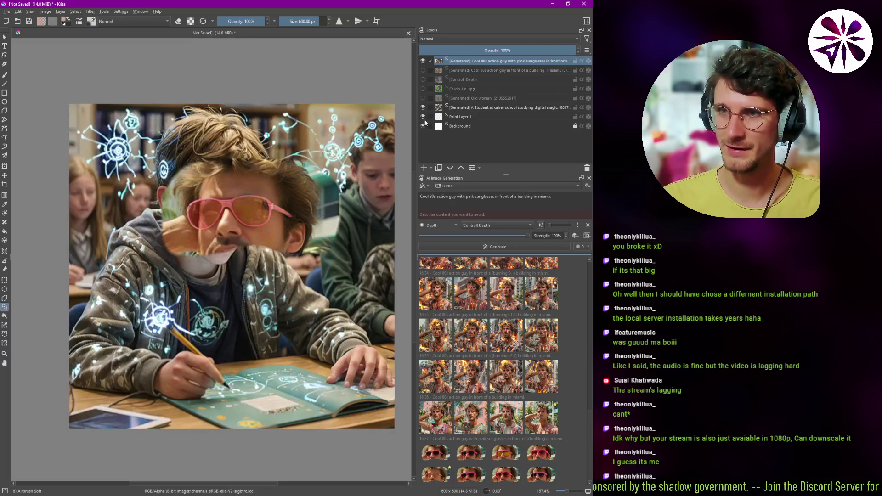
click(422, 108)
click(423, 116)
click(422, 125)
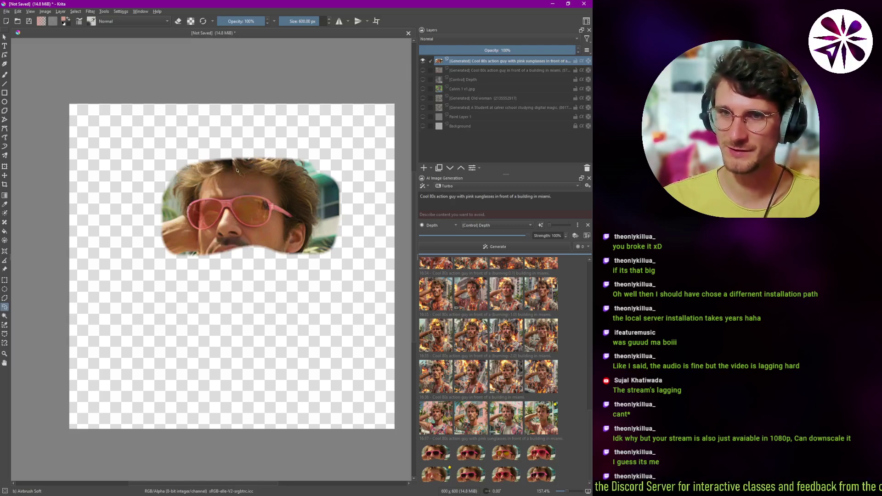
- Erase the hair and background around the sunglasses with a soft airbrush of about 115 px, and show the generated Miami man layer again
click(4, 75)
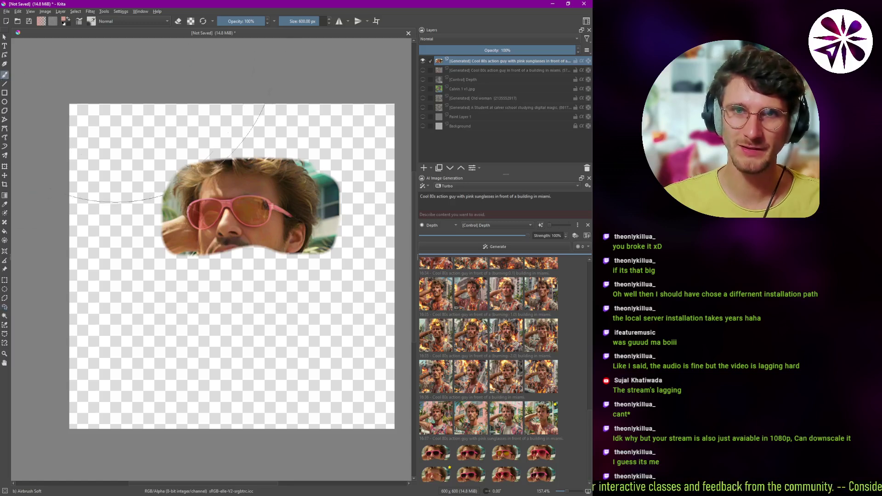
click(179, 21)
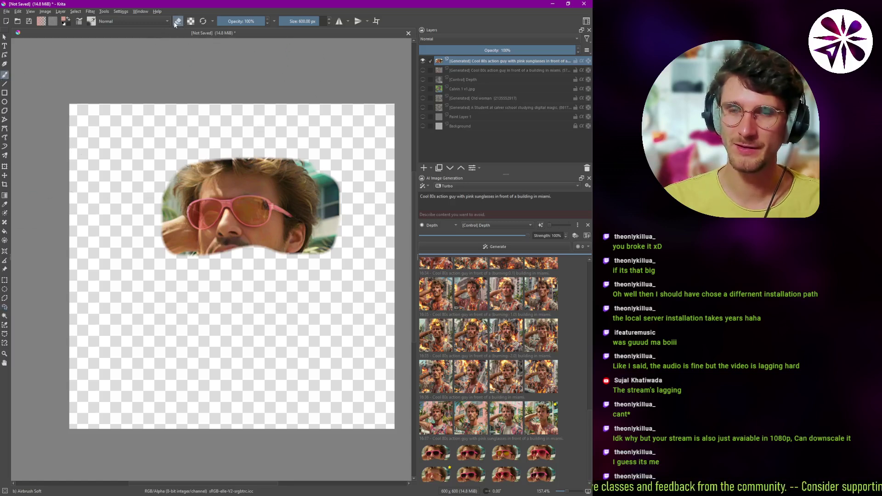
mouse_move(246, 168)
mouse_down()
mouse_move(203, 168)
mouse_move(227, 140)
mouse_move(257, 141)
mouse_move(299, 147)
mouse_move(353, 182)
mouse_move(305, 272)
mouse_move(288, 260)
mouse_move(172, 260)
mouse_move(146, 228)
mouse_move(168, 165)
mouse_move(211, 158)
mouse_move(319, 170)
mouse_move(305, 240)
mouse_move(286, 265)
mouse_move(193, 264)
mouse_move(233, 261)
mouse_up()
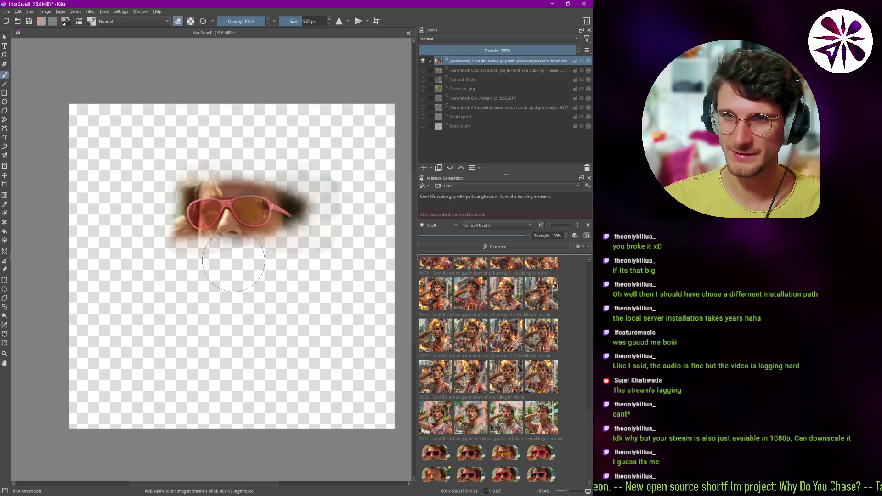
click(423, 70)
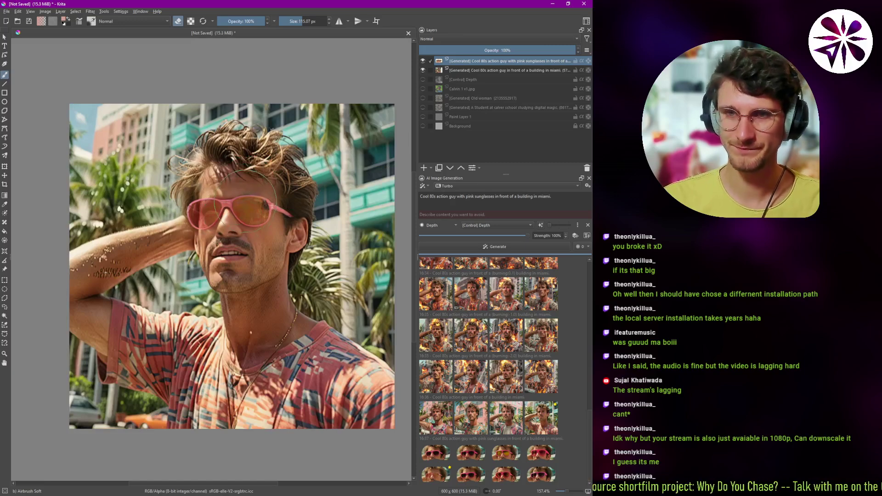
- Reduce the eraser to about 31 px and erase the sunglasses layer's leftover skin around the nose and below the lenses
scroll(243, 215, up, 1)
scroll(336, 167, up, 3)
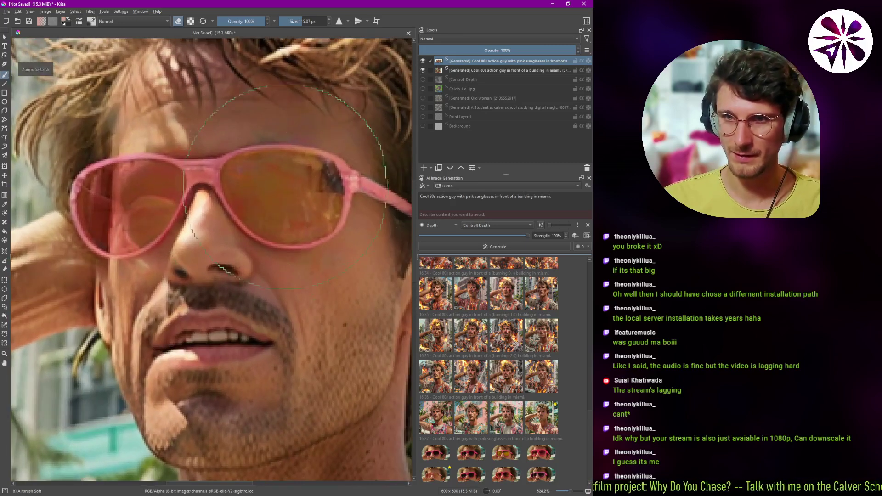
key(bracketleft)
key(bracketleft)
key(bracketleft)
key(bracketleft)
key(bracketleft)
key(bracketleft)
key(bracketleft)
key(bracketleft)
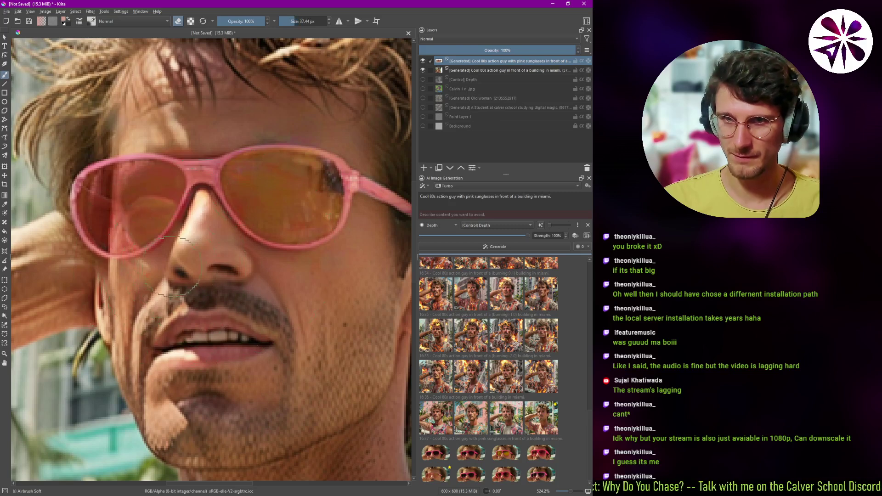
mouse_move(201, 250)
mouse_down()
mouse_move(203, 231)
mouse_move(213, 251)
mouse_move(259, 289)
mouse_move(202, 288)
mouse_up()
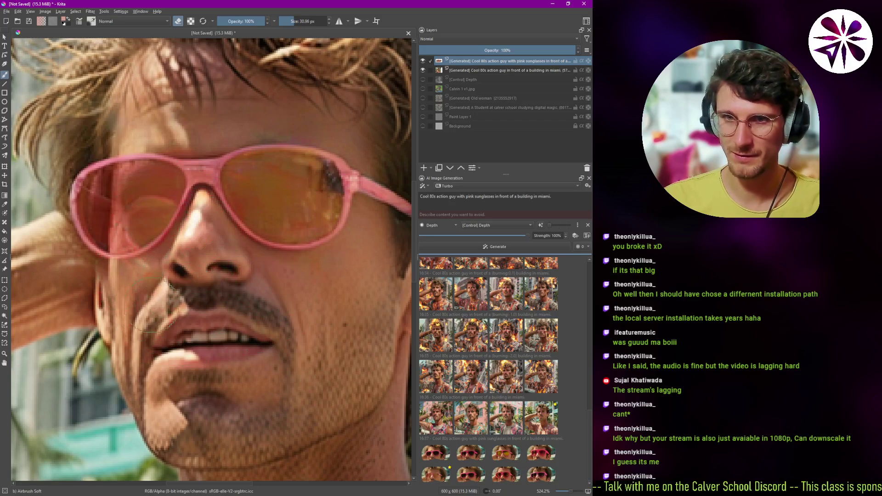
- Inspect the blended pink sunglasses up close around both lenses and the temple, and view the whole portrait with the canvas unrotated
mouse_move(62, 274)
mouse_down()
mouse_move(53, 238)
mouse_move(68, 258)
mouse_move(97, 216)
mouse_move(129, 232)
mouse_move(245, 337)
mouse_up()
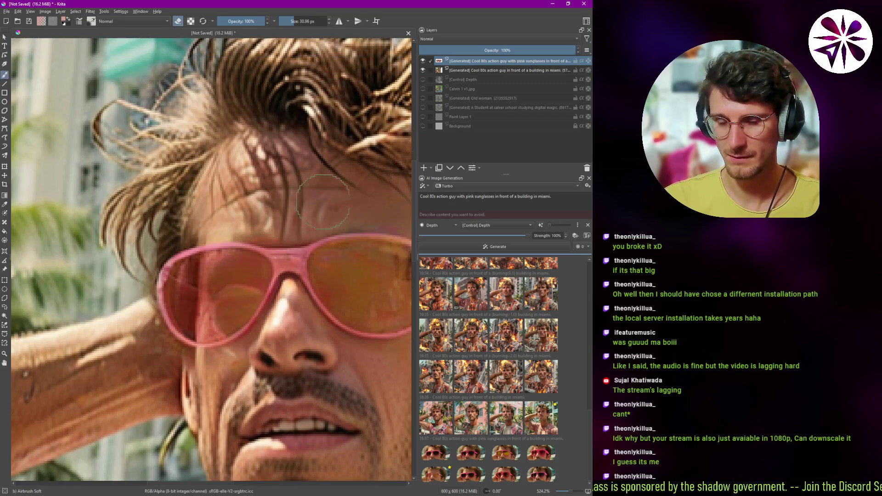
drag(323, 198, 167, 189)
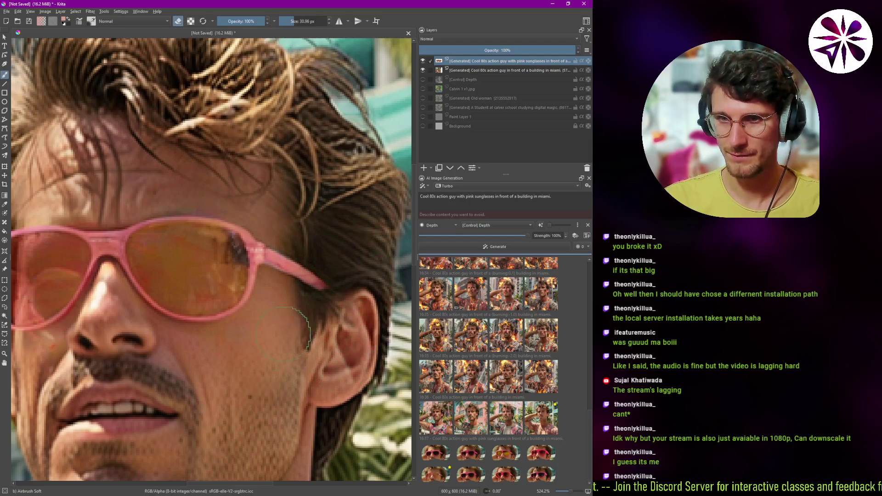
drag(285, 232, 243, 260)
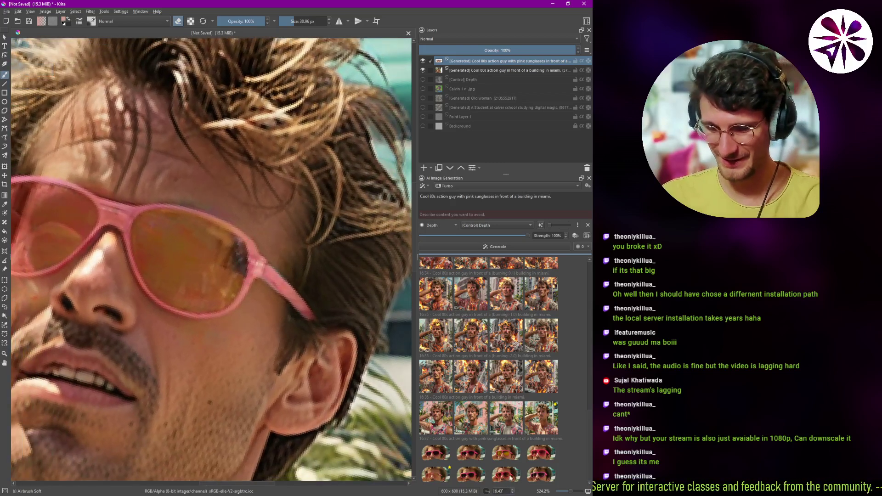
key(5)
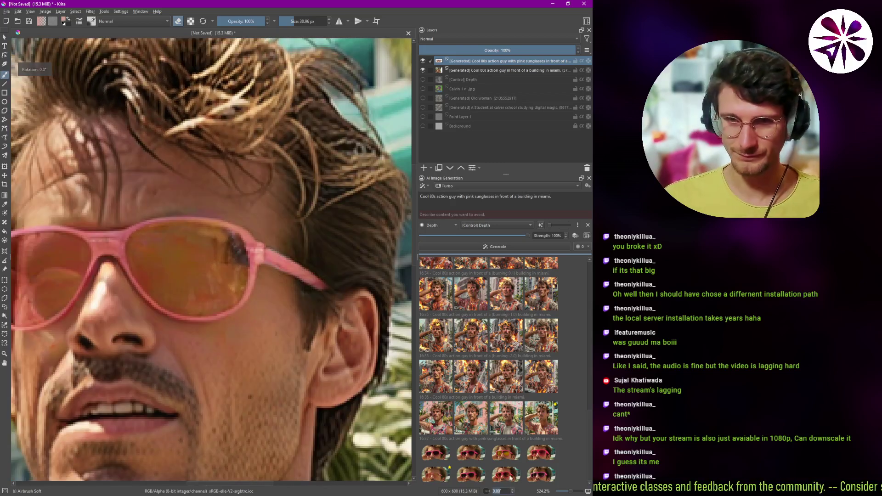
scroll(275, 322, down, 6)
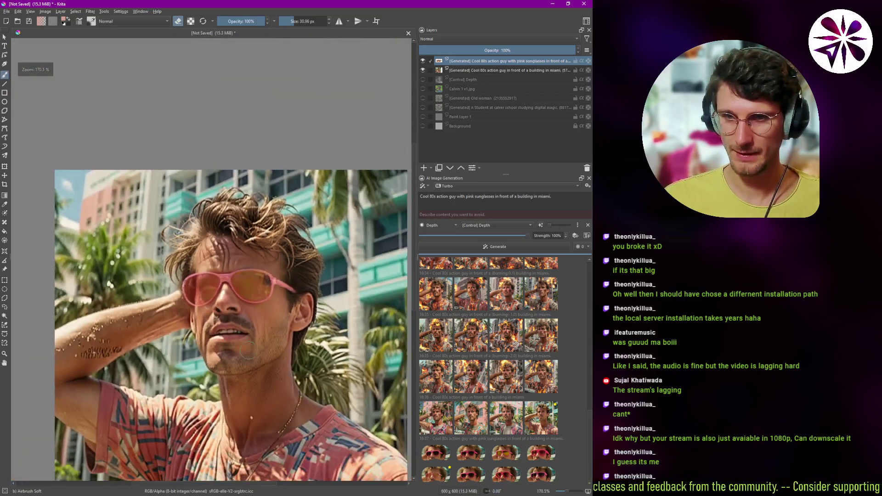
drag(249, 351, 260, 279)
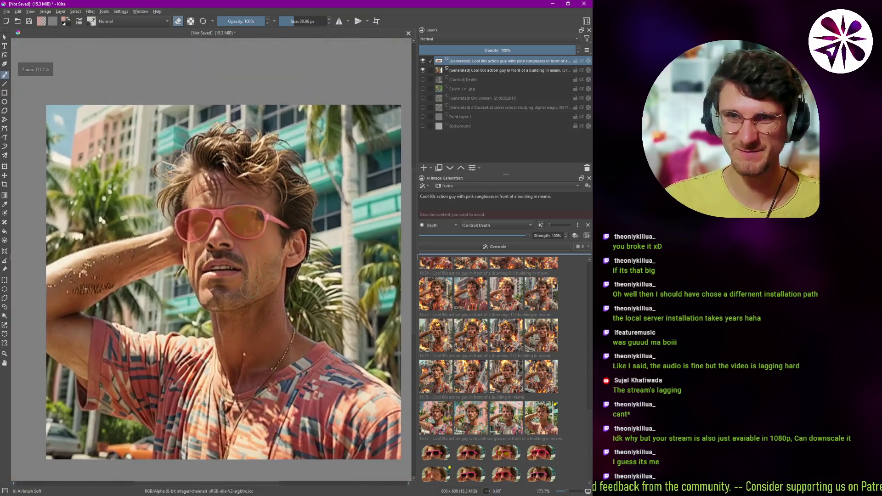
drag(266, 312, 204, 272)
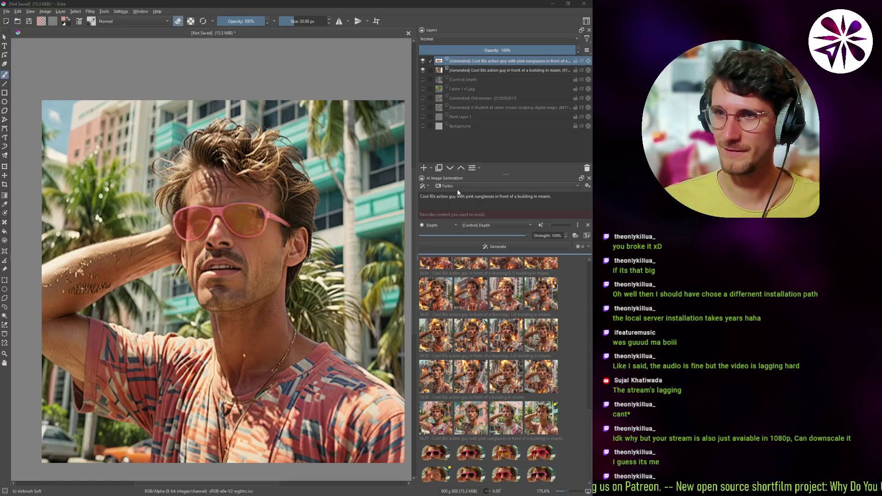
- Switch the AI image generation to Live mode and start live generation with the sunglasses prompt at 100% strength
click(428, 183)
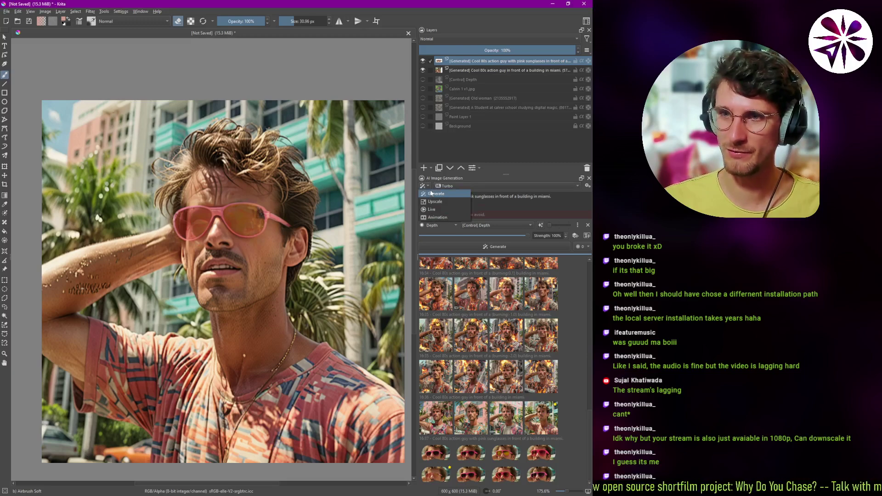
click(432, 209)
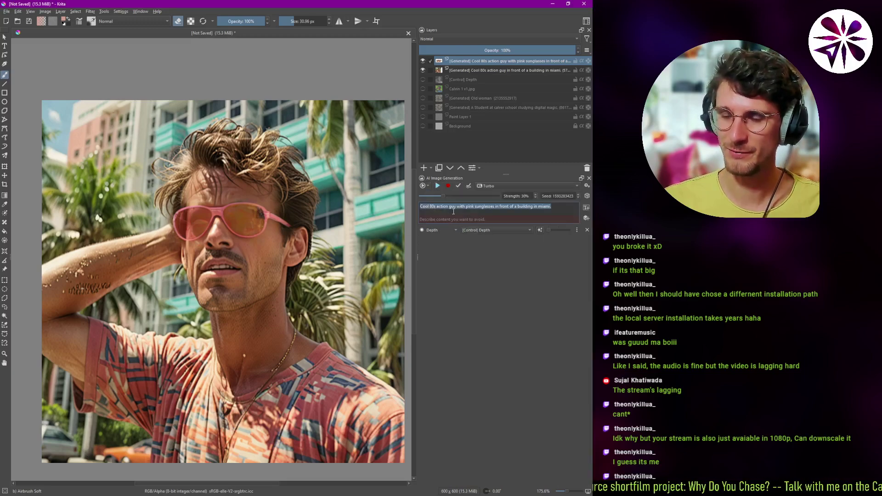
click(475, 209)
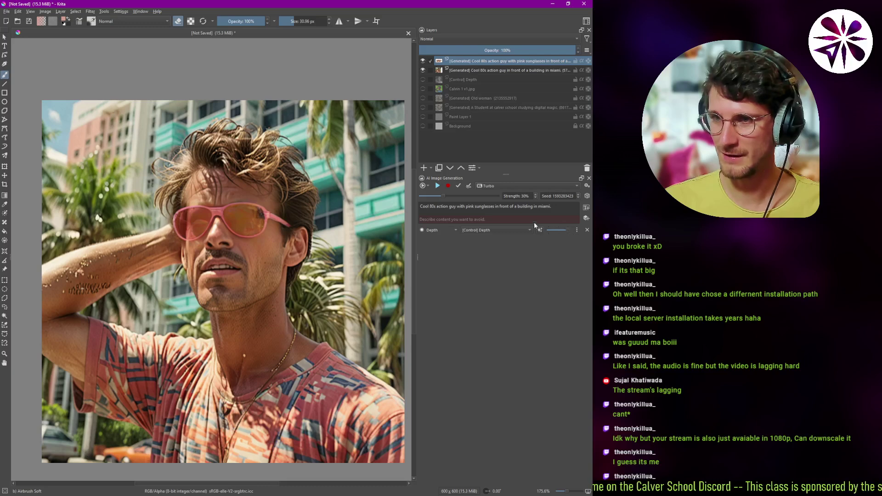
click(437, 186)
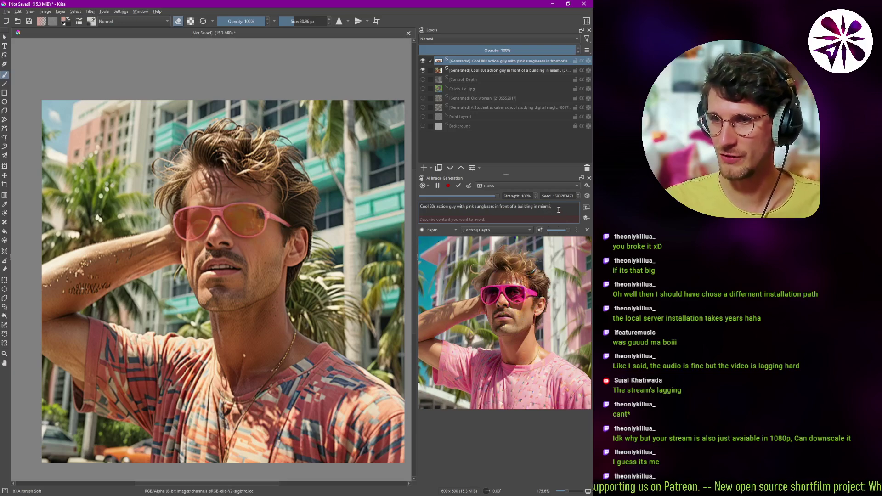
- Append "Flamingo in the foreground" to the live prompt and remove the Depth control layer from the generation
click(561, 210)
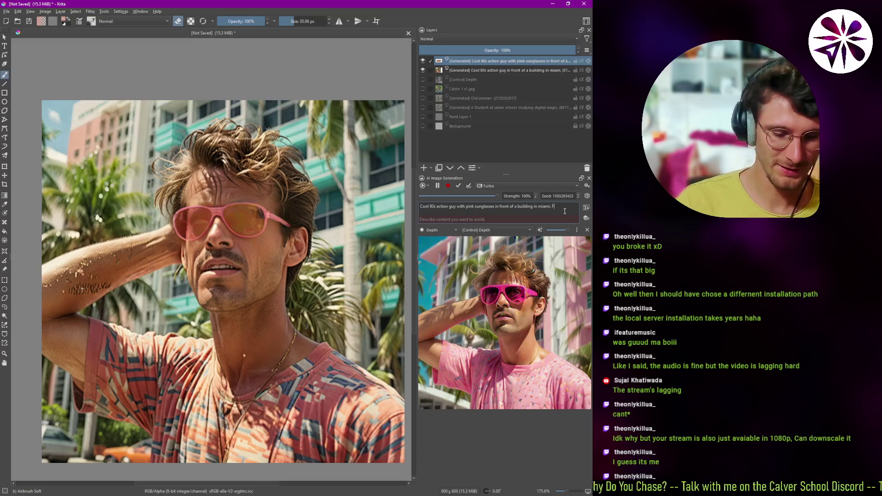
text(ngo)
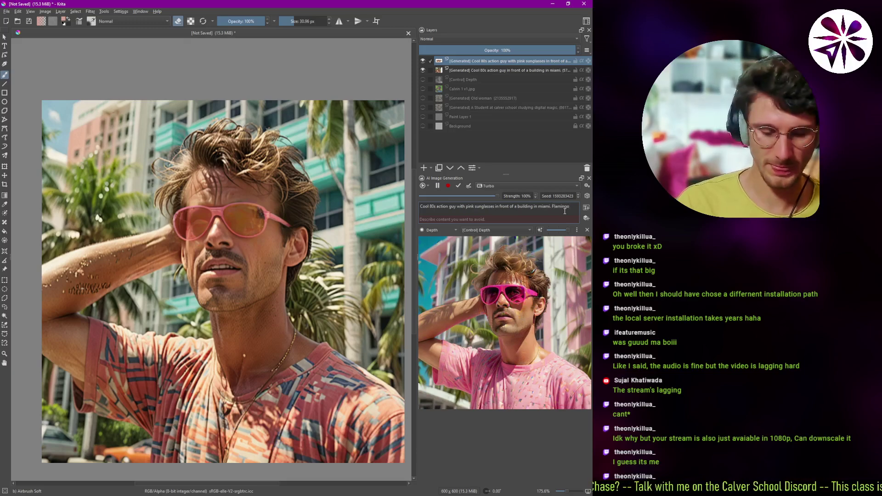
text( in)
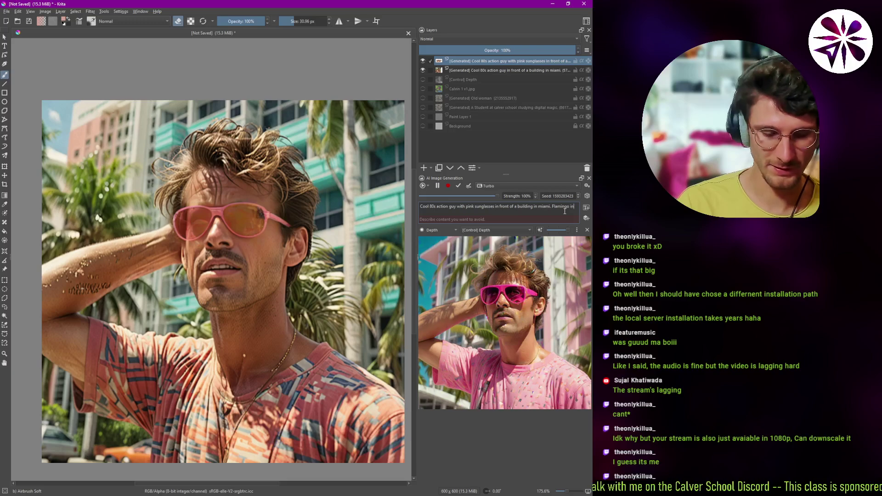
text( the foreg)
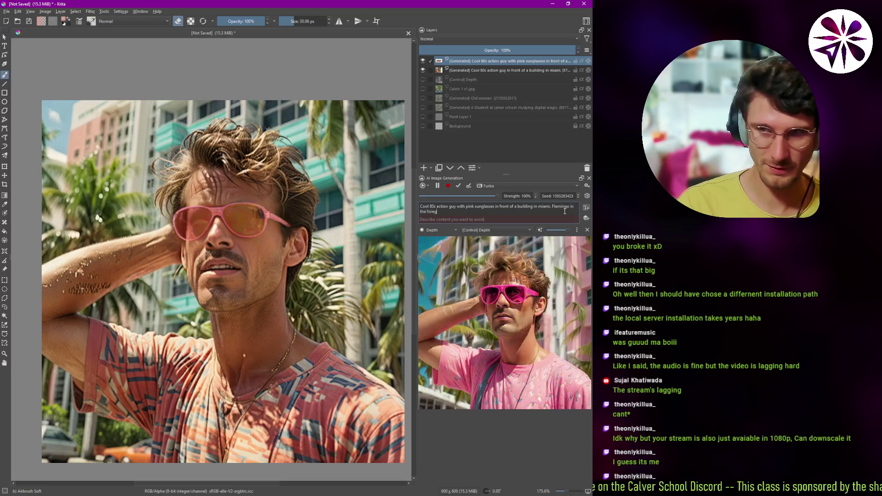
text(round)
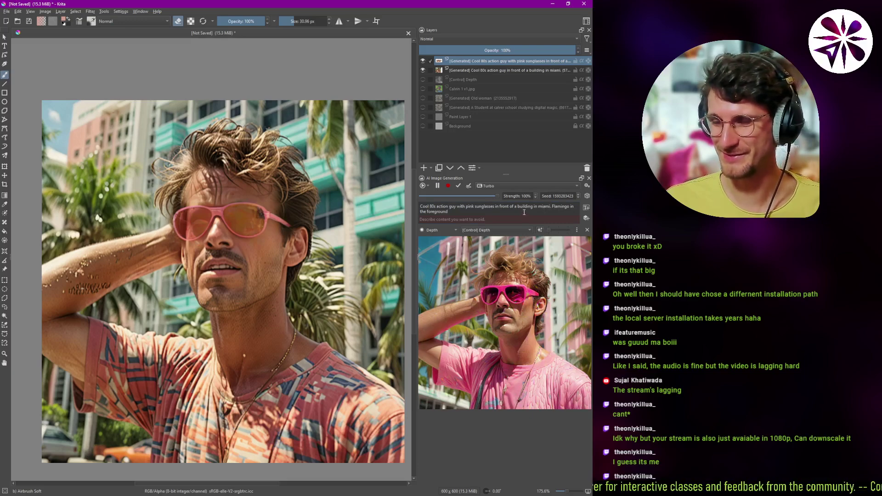
click(587, 230)
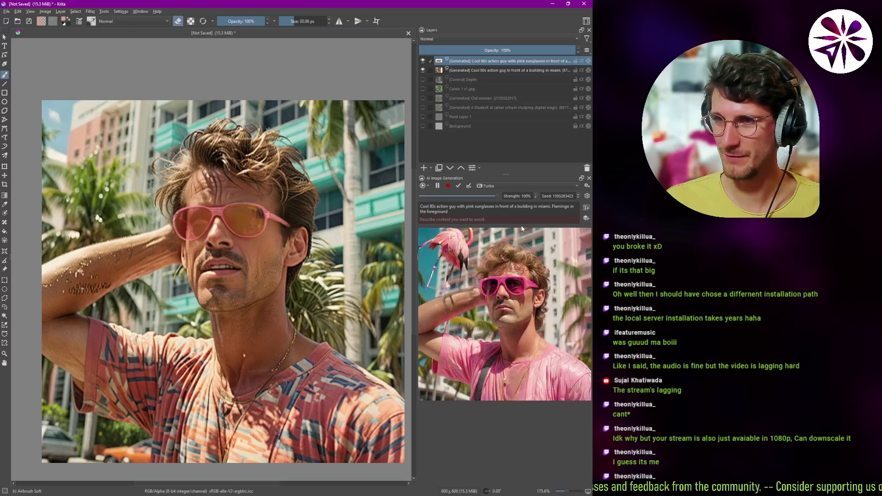
- Change the end of the live prompt to "Flamingos everywhere." and apply the live result as a new layer
click(487, 215)
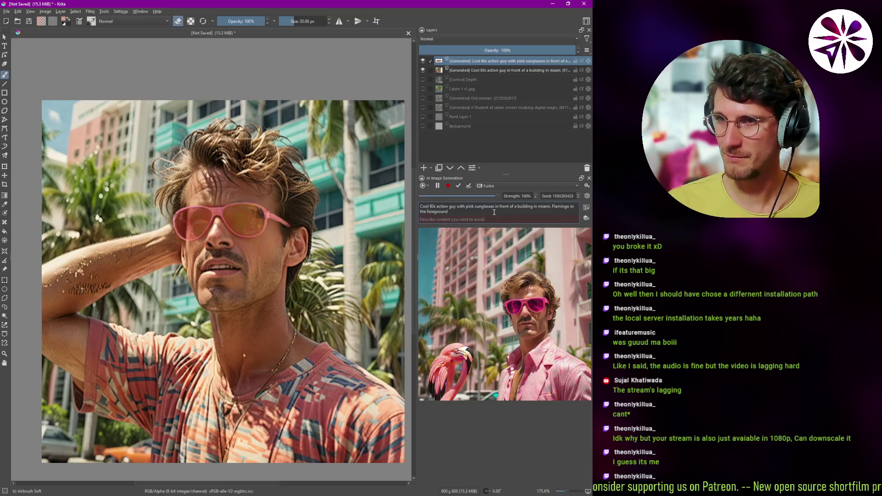
key(BackSpace)
key(BackSpace)
key(BackSpace)
key(BackSpace)
key(BackSpace)
key(BackSpace)
key(BackSpace)
key(BackSpace)
key(BackSpace)
key(BackSpace)
key(BackSpace)
key(BackSpace)
key(BackSpace)
key(BackSpace)
key(BackSpace)
key(BackSpace)
key(BackSpace)
key(BackSpace)
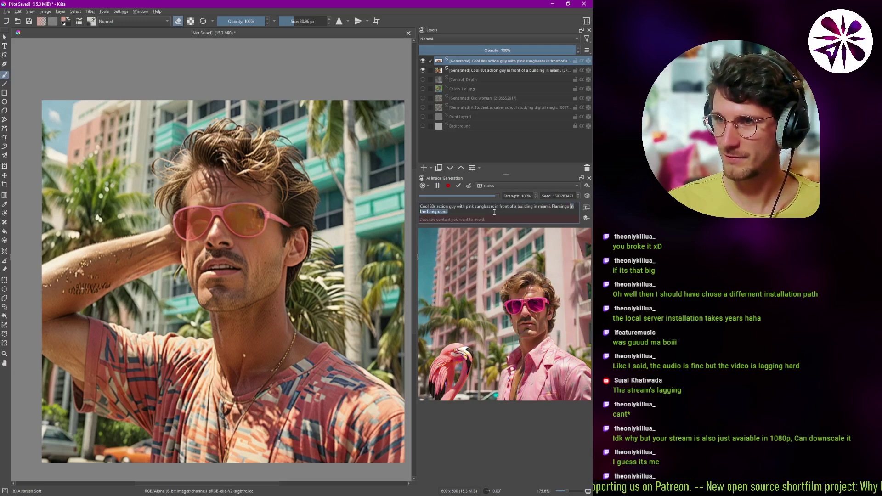
text(s )
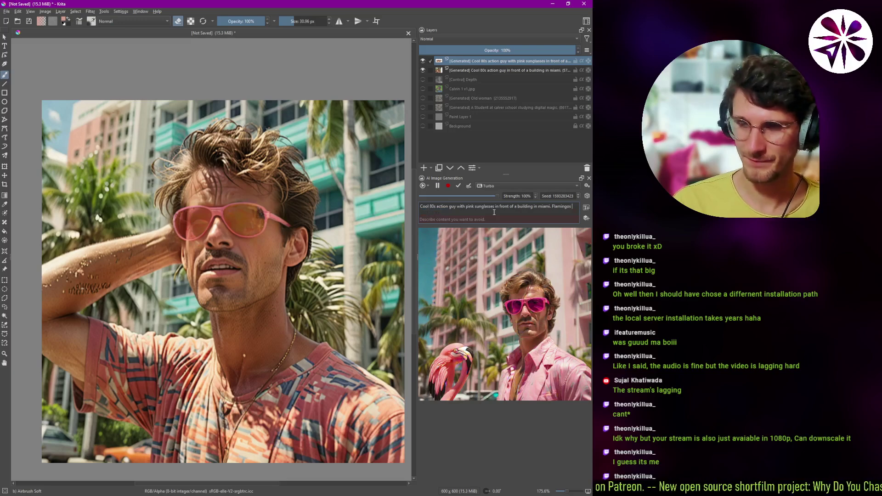
text(everywhere.)
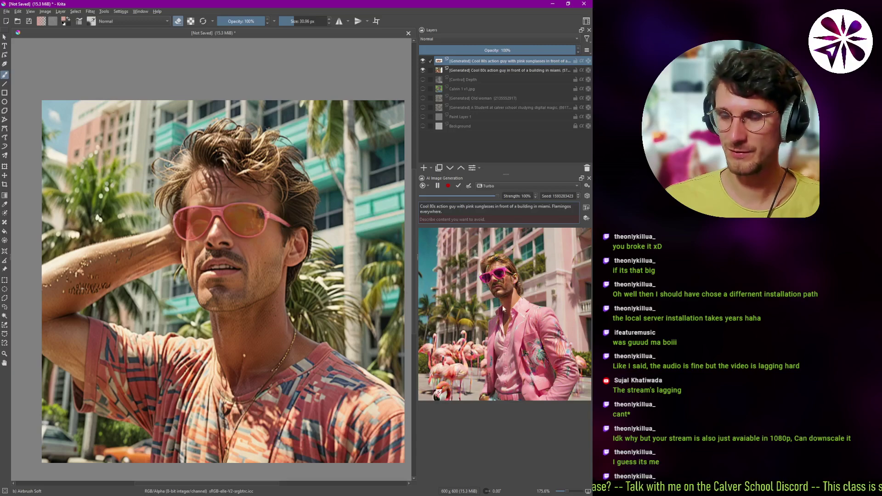
click(468, 186)
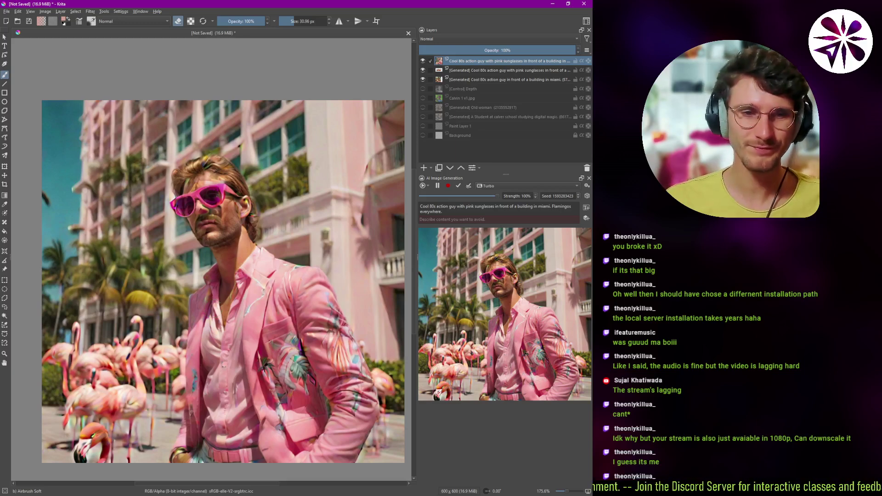
- Switch to Upscale mode and upscale the flamingo image 2.00x, refining it with the Turbo style at 30% strength
click(426, 187)
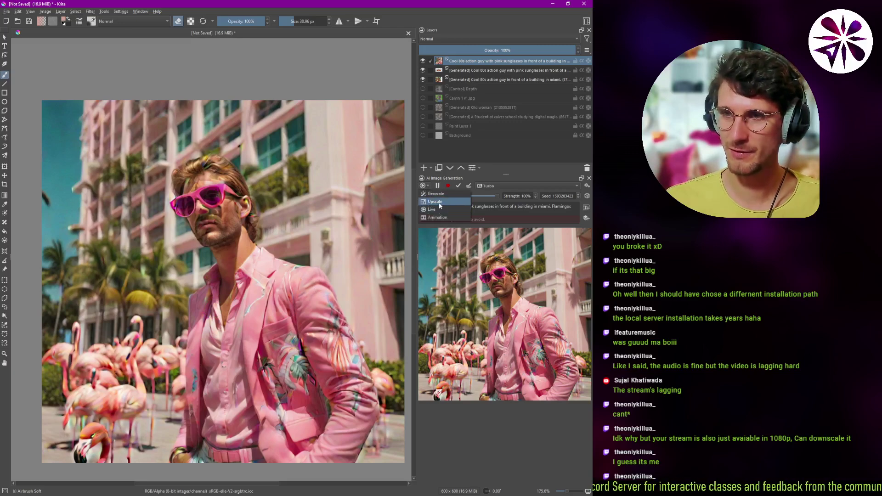
click(435, 202)
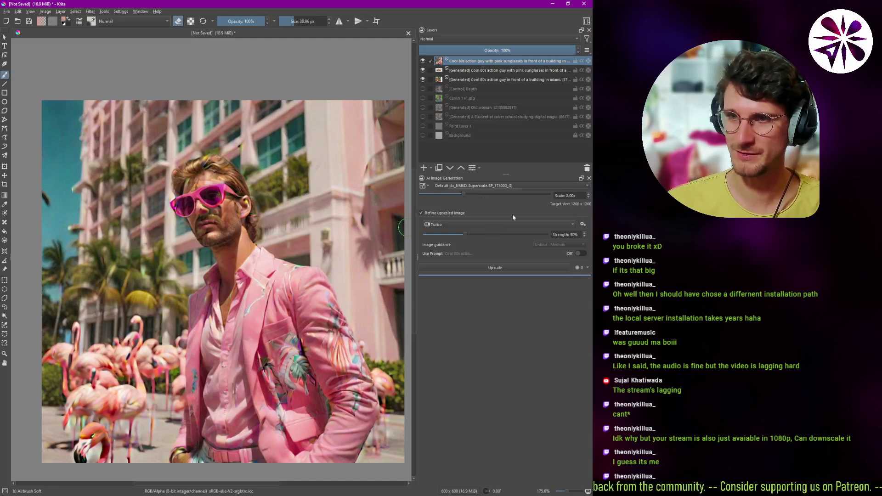
click(432, 214)
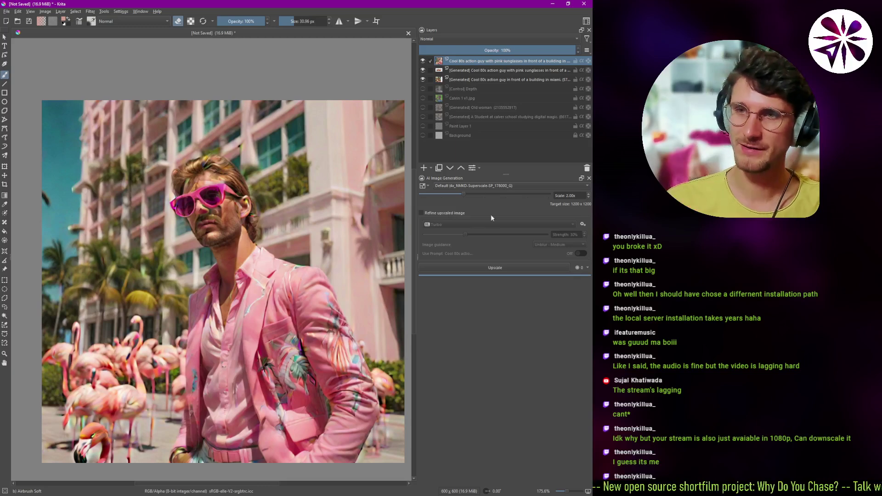
click(461, 213)
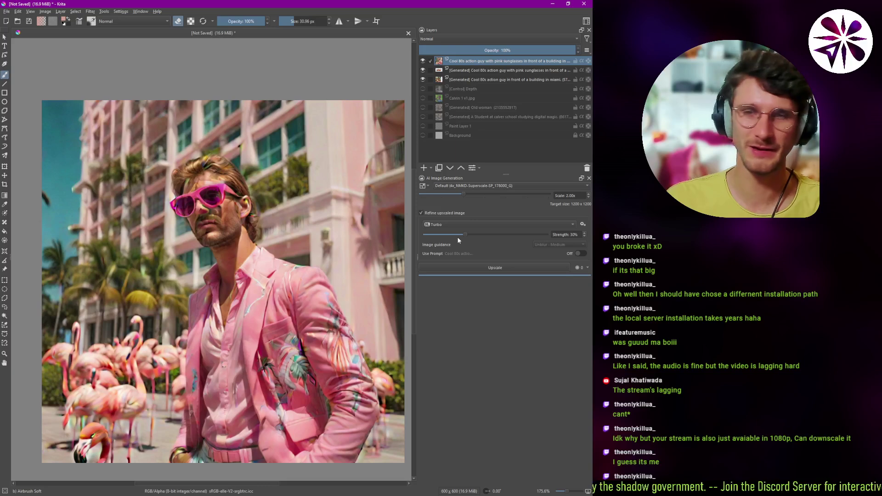
click(506, 267)
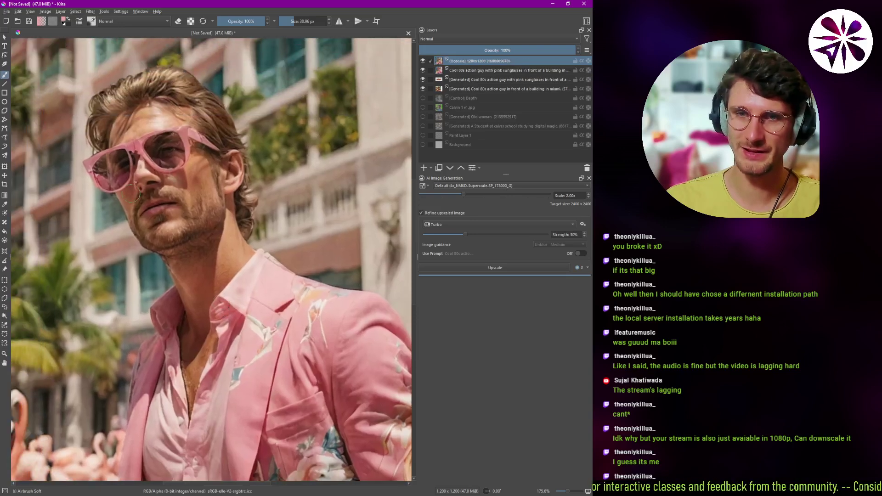
- Compare the man's face and sunglasses with the upscaled layer hidden and shown
drag(137, 193, 185, 214)
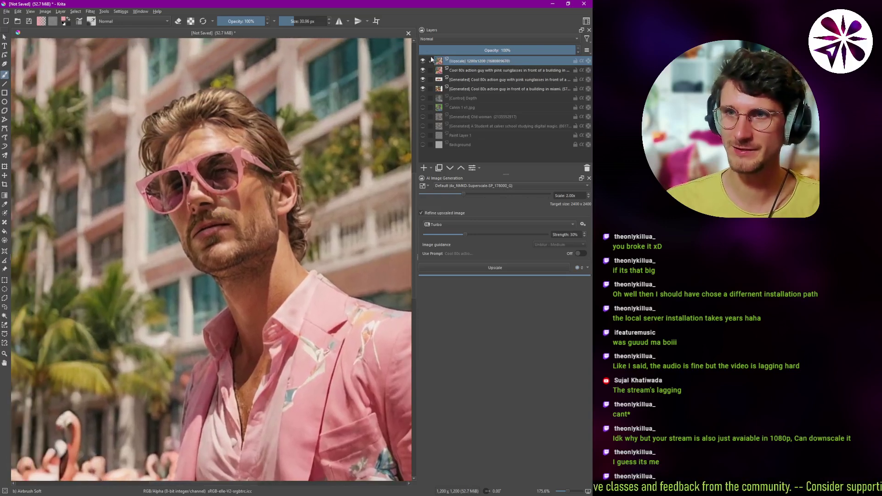
click(423, 61)
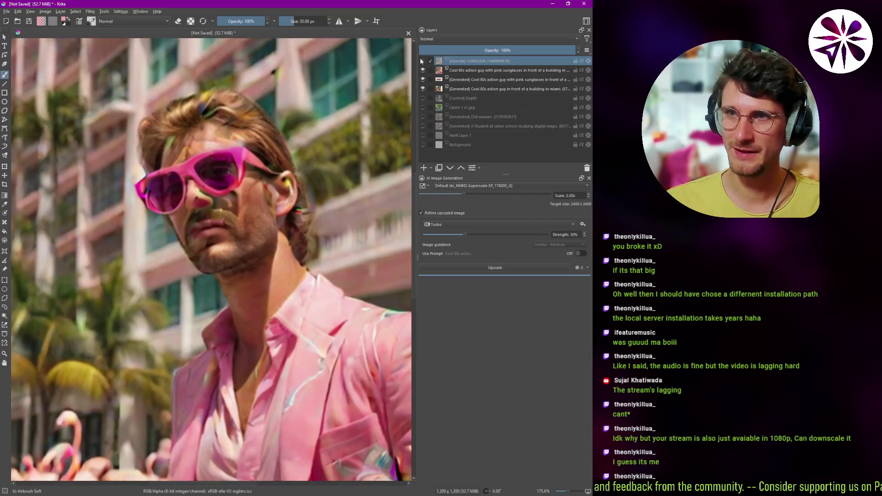
click(423, 61)
click(423, 61)
click(423, 61)
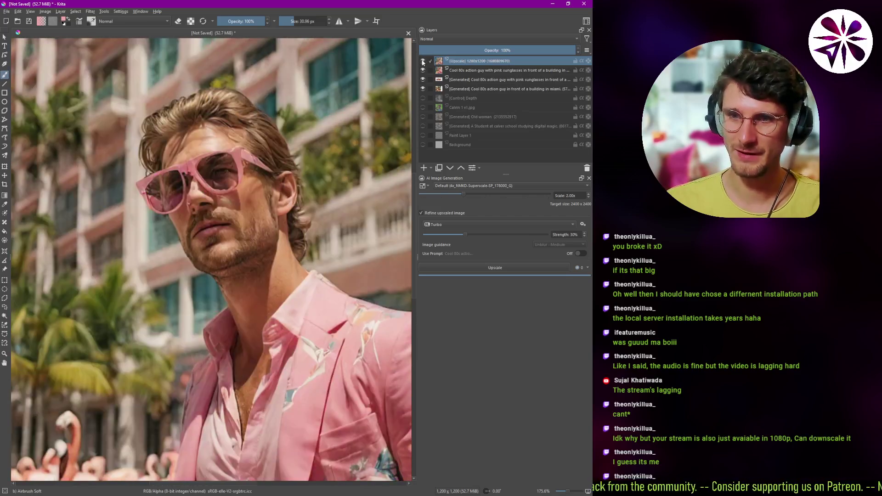
click(422, 61)
click(422, 61)
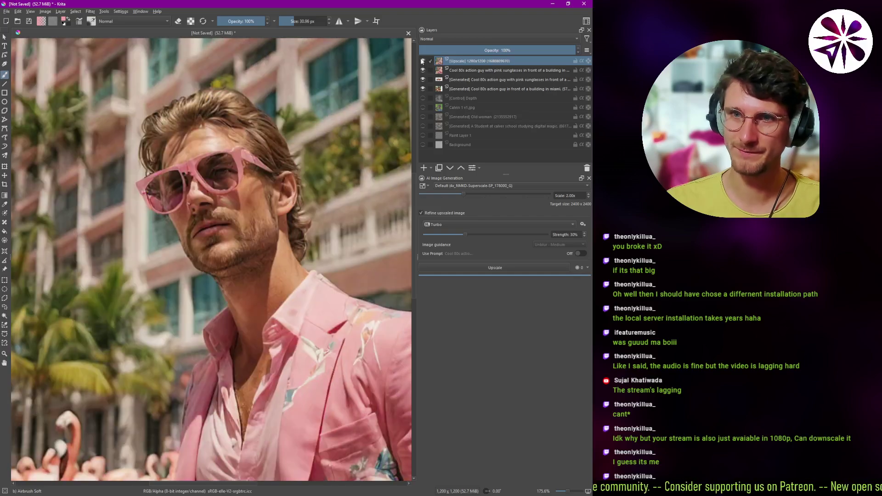
- Compare the entire image with and without the upscaled layer, and leave that layer shown
scroll(222, 225, down, 5)
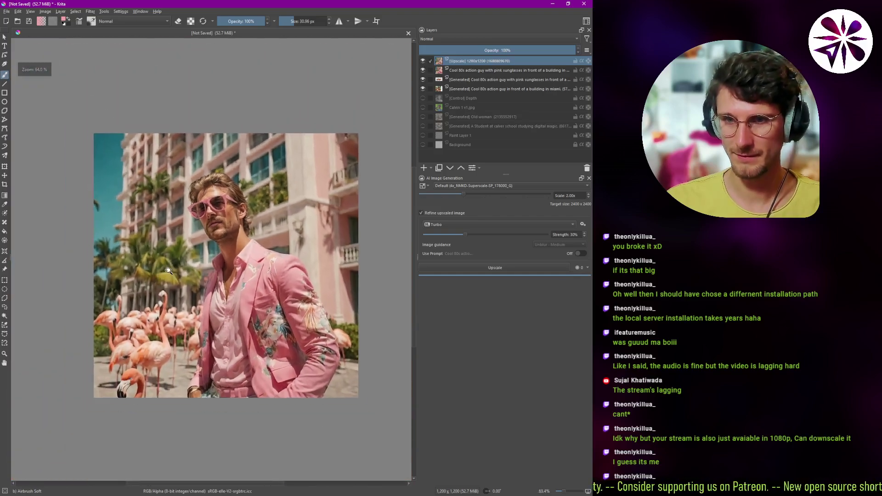
scroll(216, 264, up, 2)
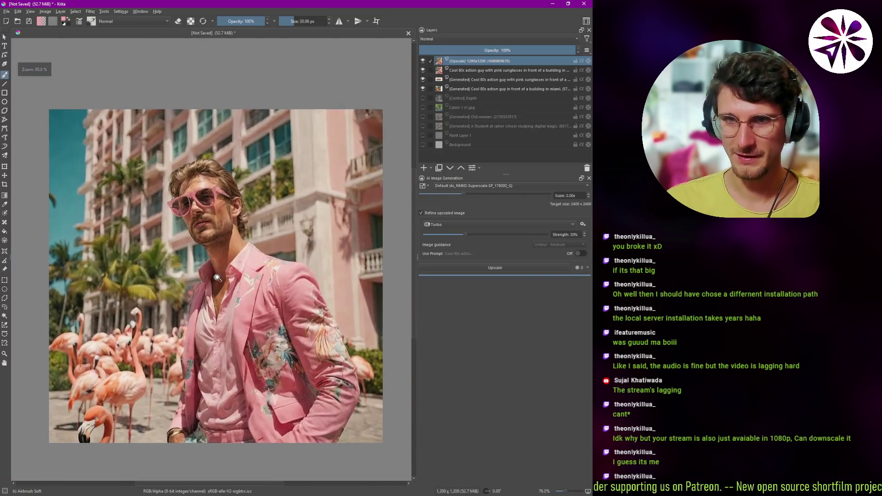
click(422, 60)
click(422, 61)
click(424, 59)
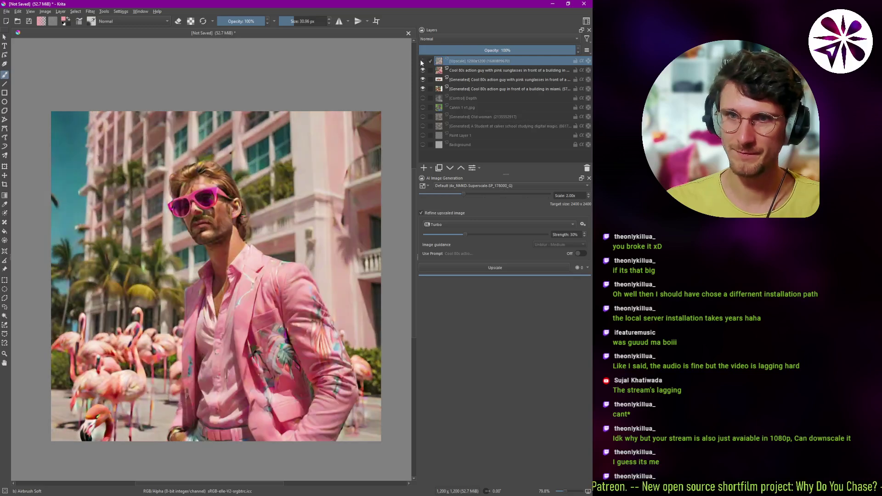
click(424, 60)
click(424, 60)
click(424, 60)
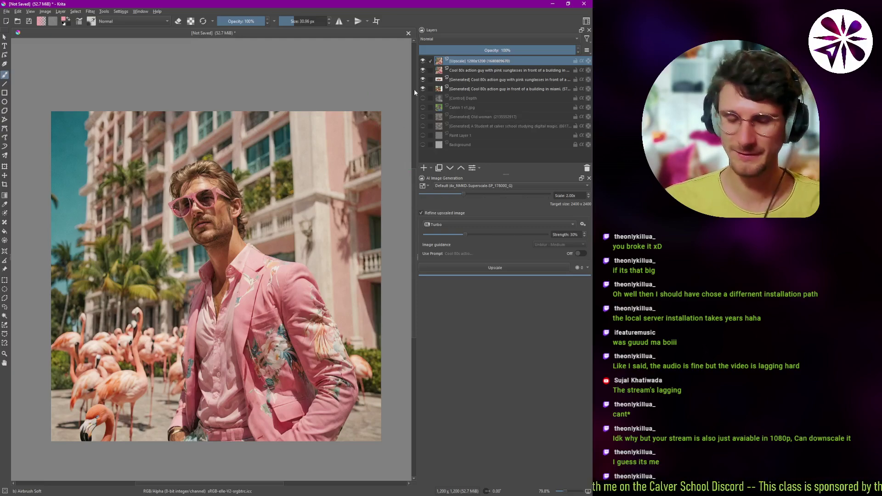
- Undo the previous upscale and upscale the flamingo image 2.00x again, refining it with the Turbo style at 50% strength
key(ctrl+z)
key(ctrl+z)
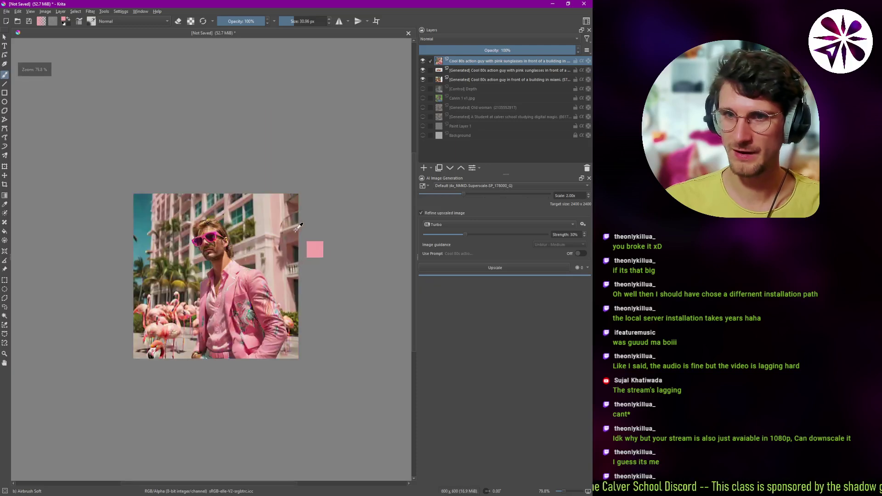
drag(467, 235, 572, 241)
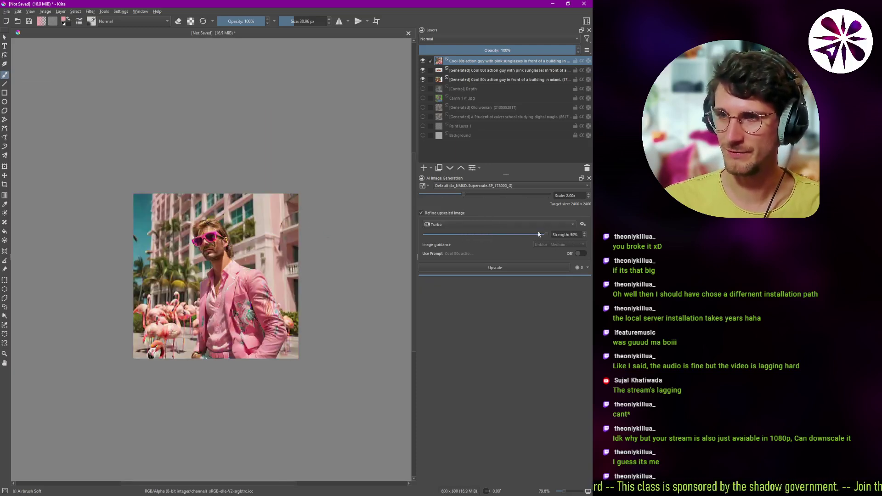
click(503, 265)
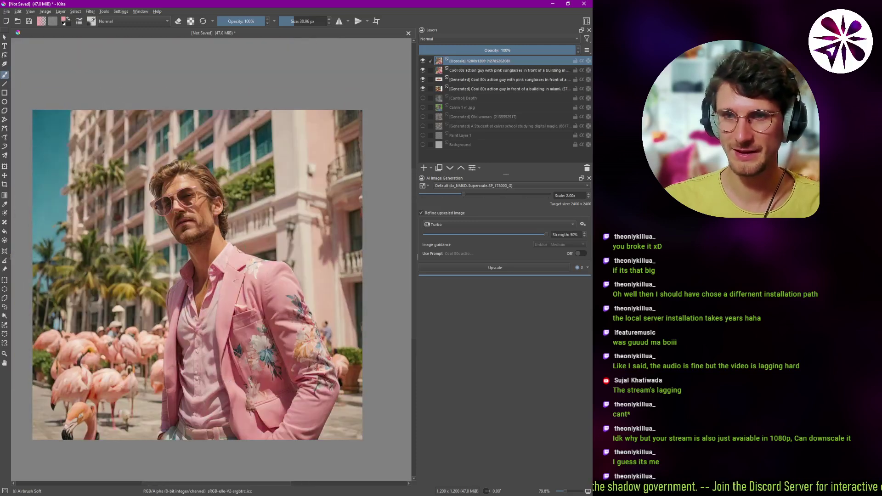
- Compare the flamingo image with the new upscaled layer hidden and shown, and leave that layer shown
click(423, 61)
click(423, 61)
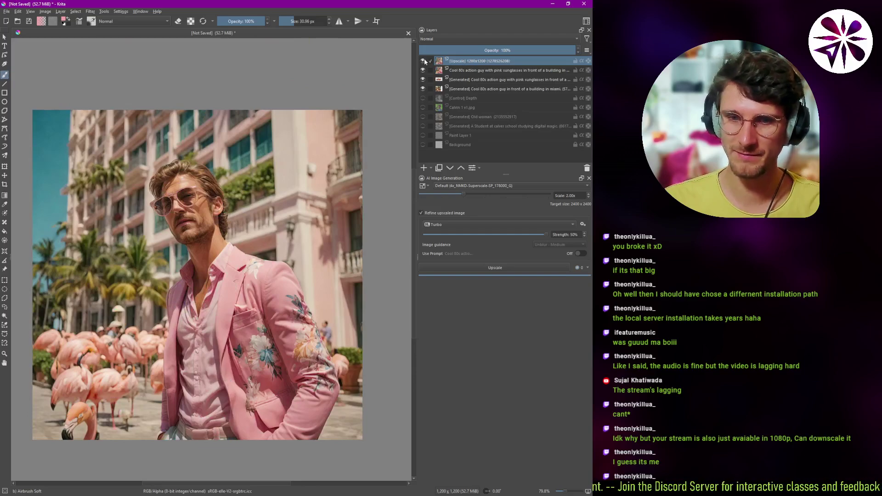
click(423, 61)
click(423, 61)
click(423, 60)
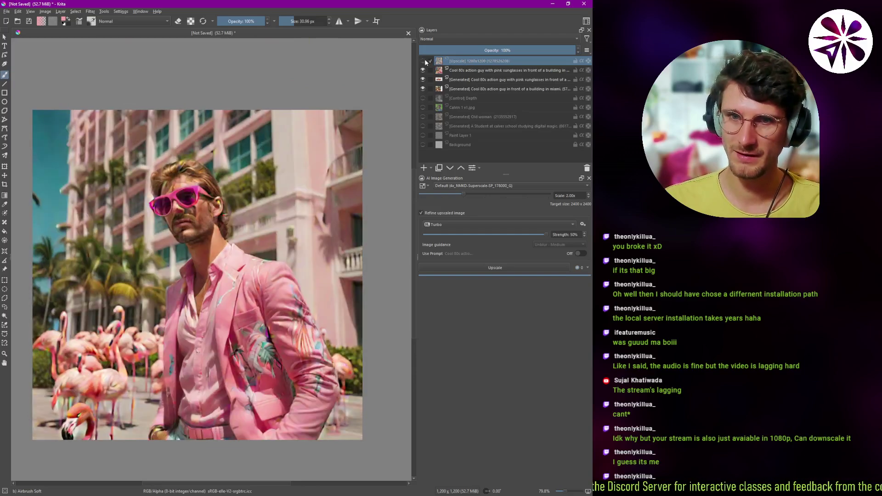
click(423, 60)
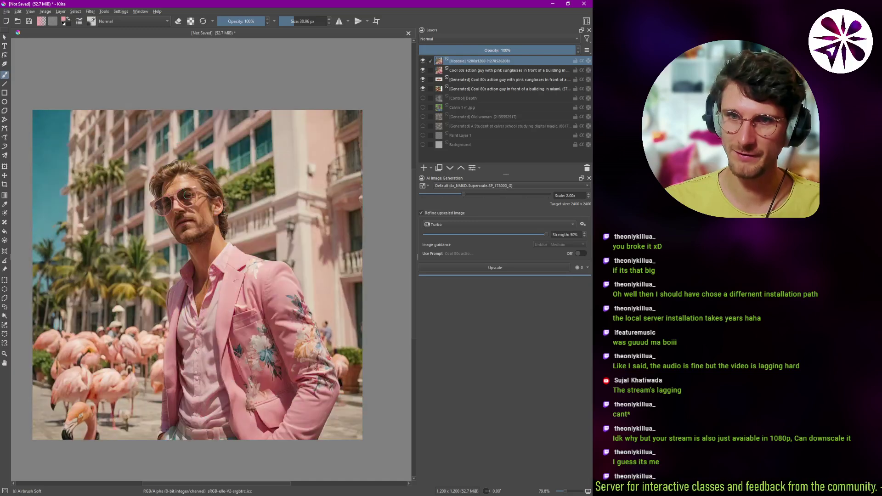
click(423, 62)
click(424, 62)
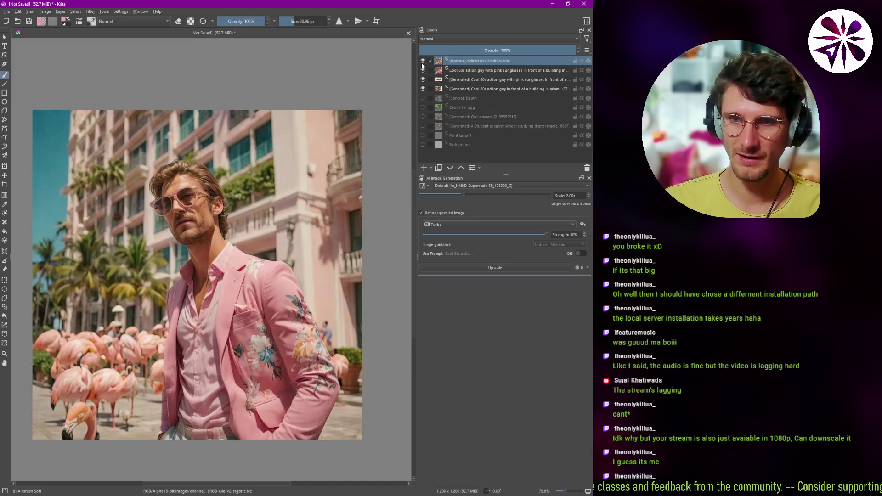
click(423, 63)
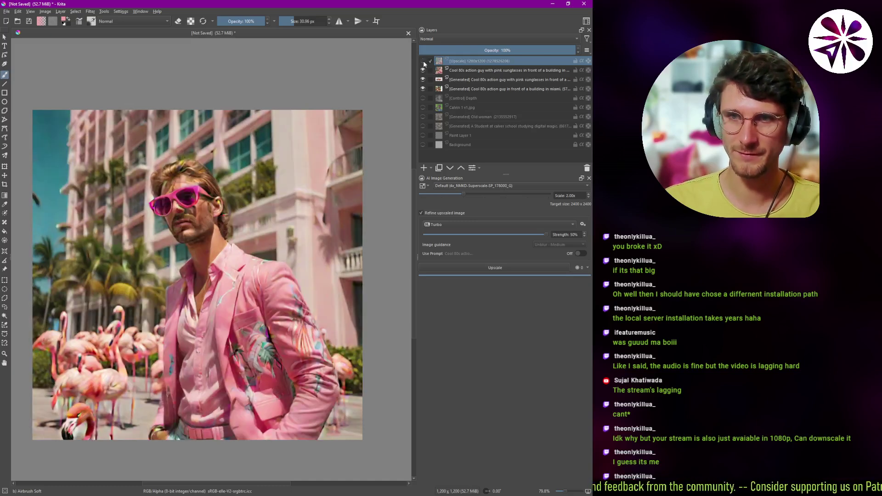
click(424, 62)
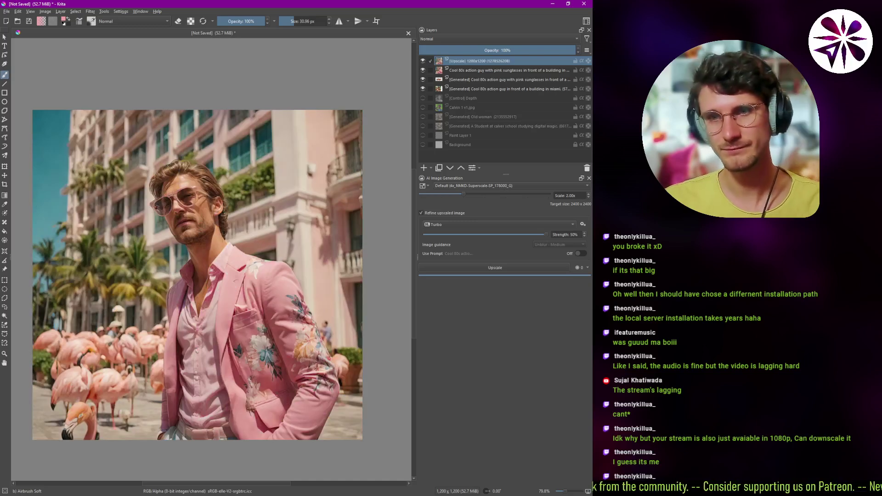
- Undo the 50% strength upscale of the flamingo image
mouse_move(195, 225)
mouse_down()
mouse_move(205, 223)
mouse_move(200, 215)
mouse_up()
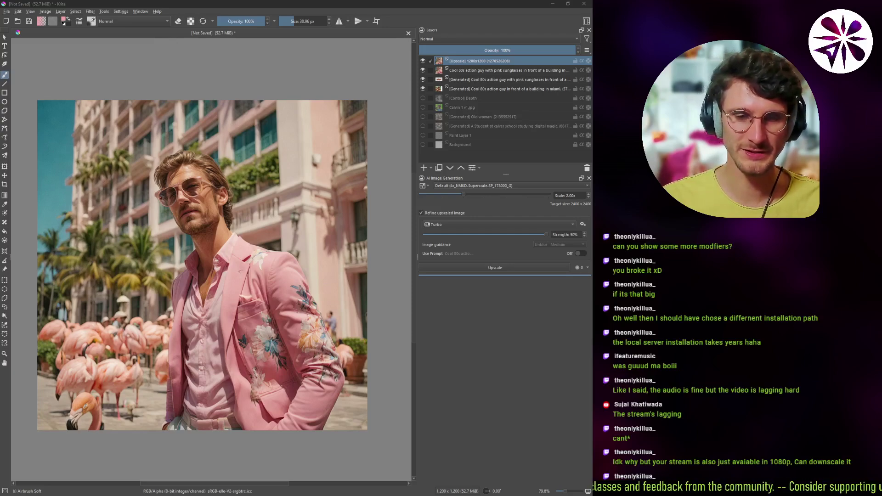
click(485, 359)
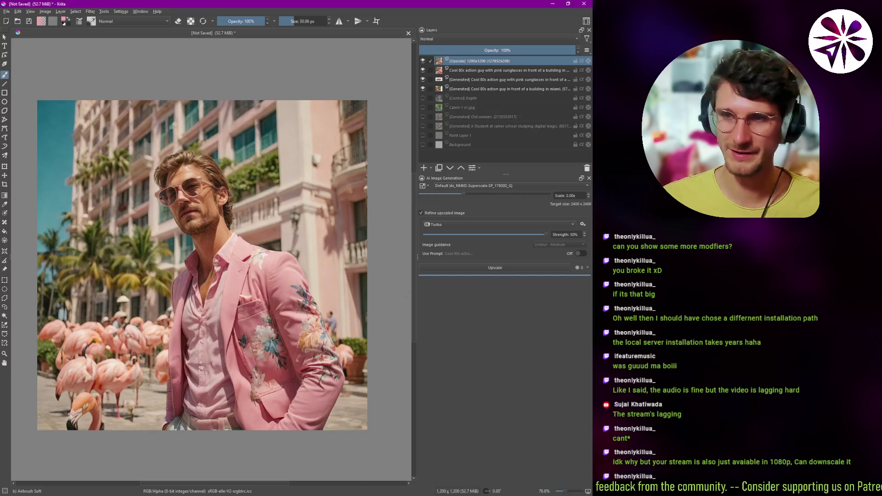
key(ctrl+z)
key(ctrl+z)
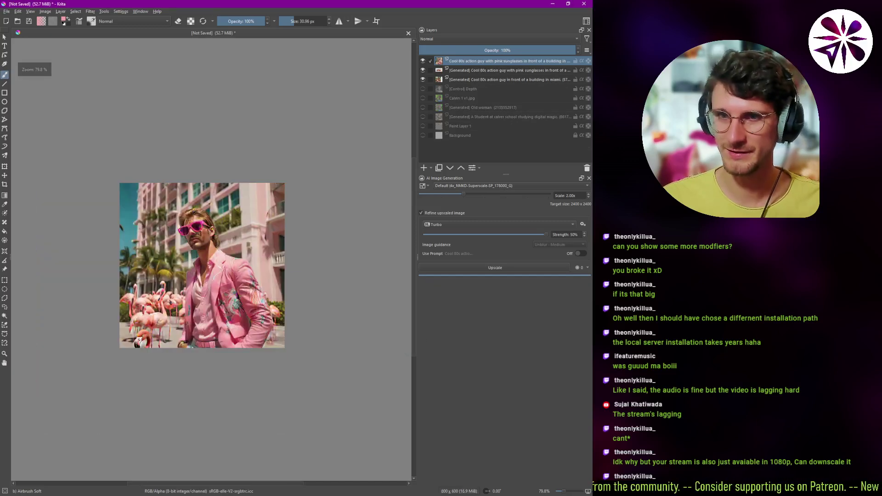
- Hide the three action-guy layers, and show and select the original portrait photo layer with the green neon background
click(423, 61)
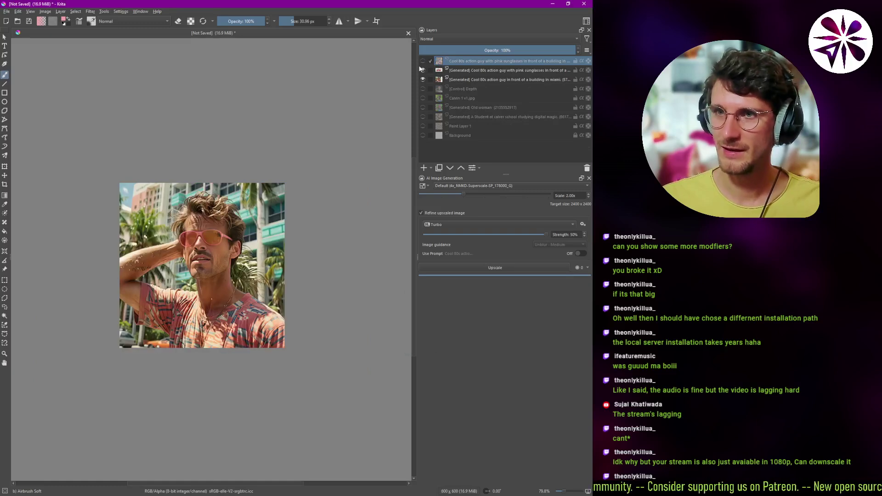
click(423, 70)
click(423, 80)
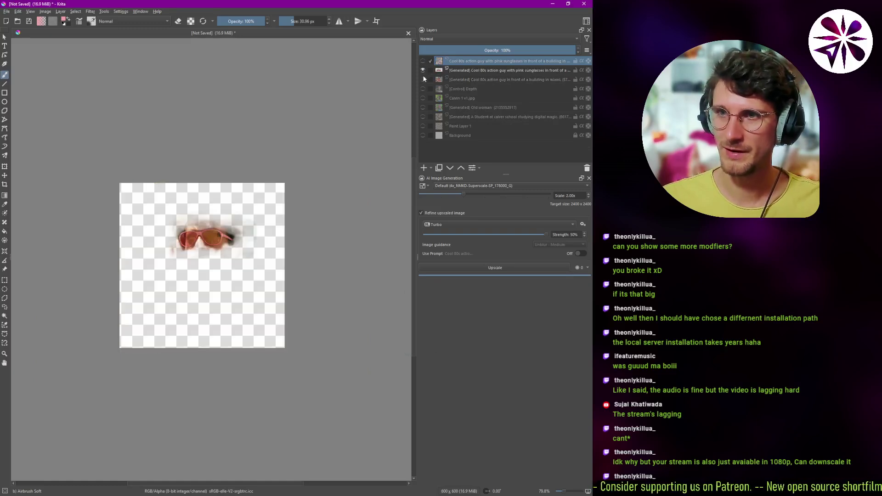
click(422, 98)
click(459, 98)
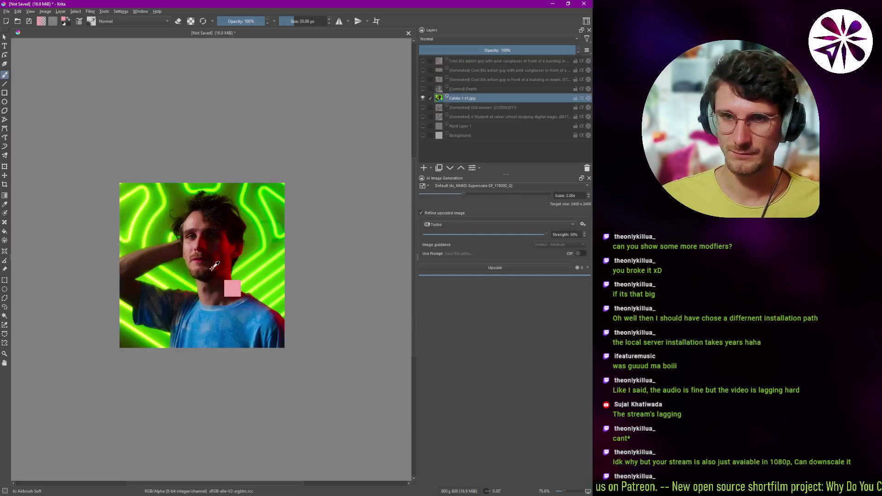
scroll(252, 221, up, 5)
scroll(252, 221, down, 3)
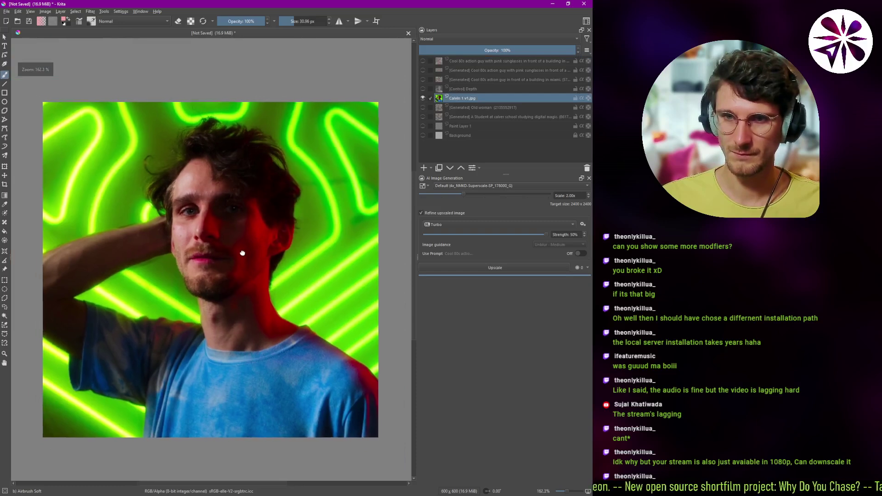
scroll(234, 261, up, 1)
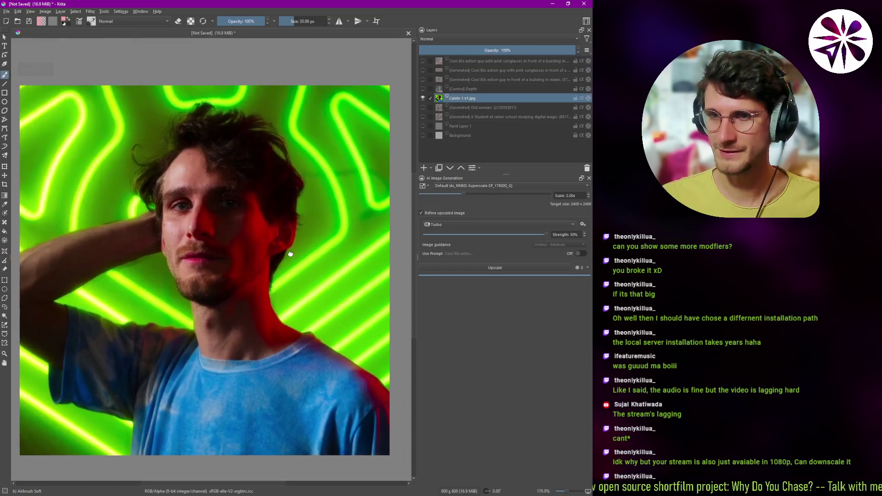
- Switch to Generate mode and add a control layer that uses the original portrait photo
click(429, 186)
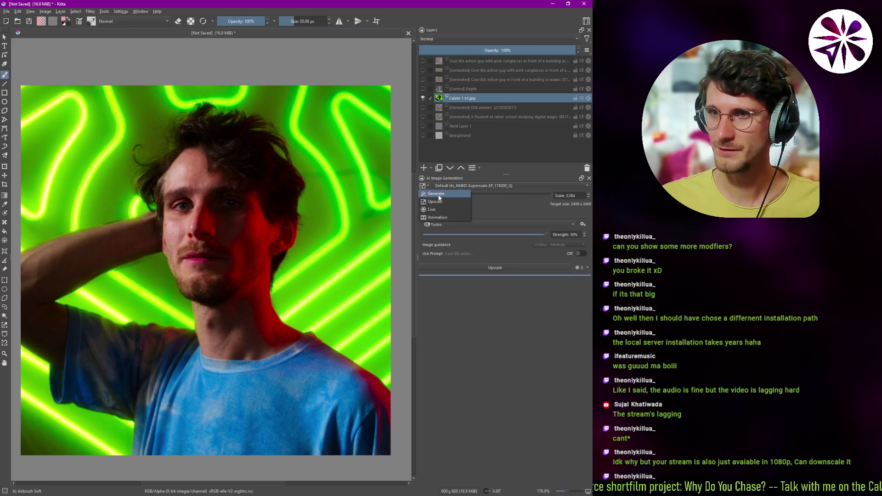
click(429, 194)
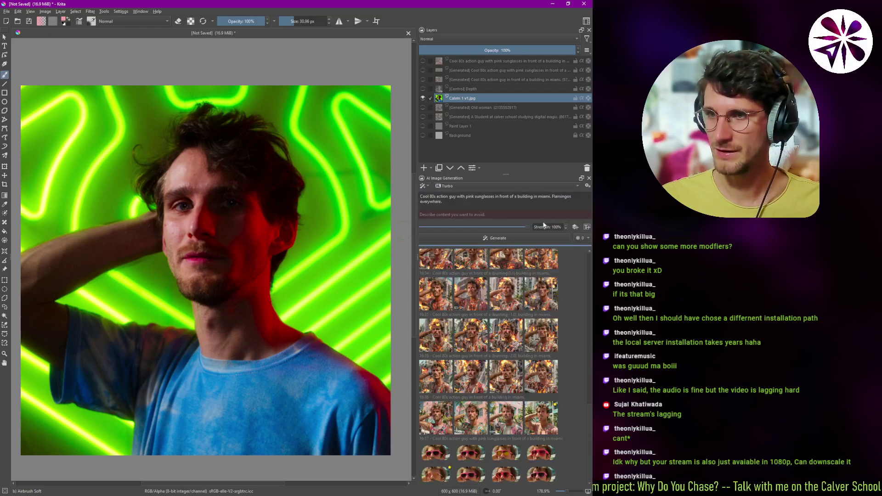
click(575, 226)
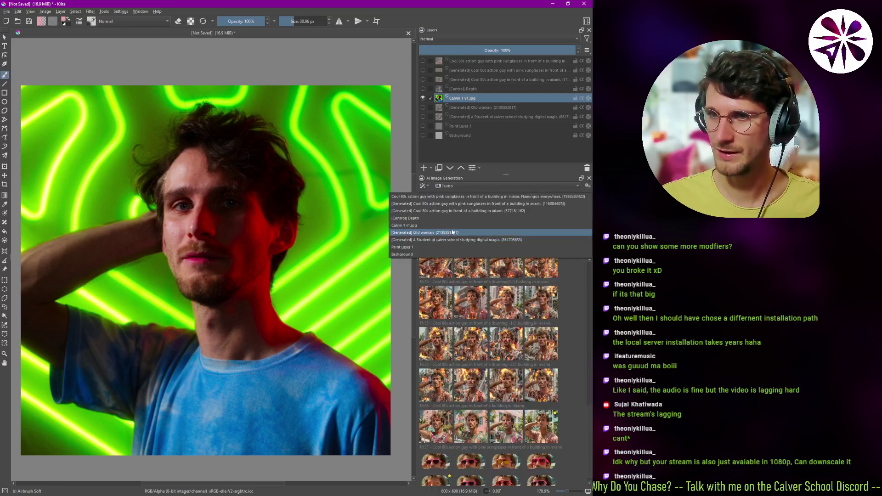
click(453, 225)
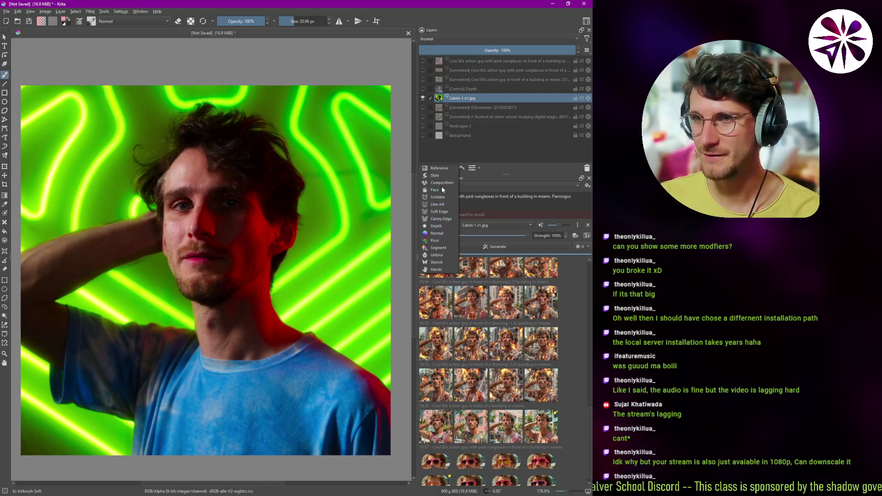
- Try Face as the control layer's type, and set the type to Reference instead
click(442, 189)
click(445, 224)
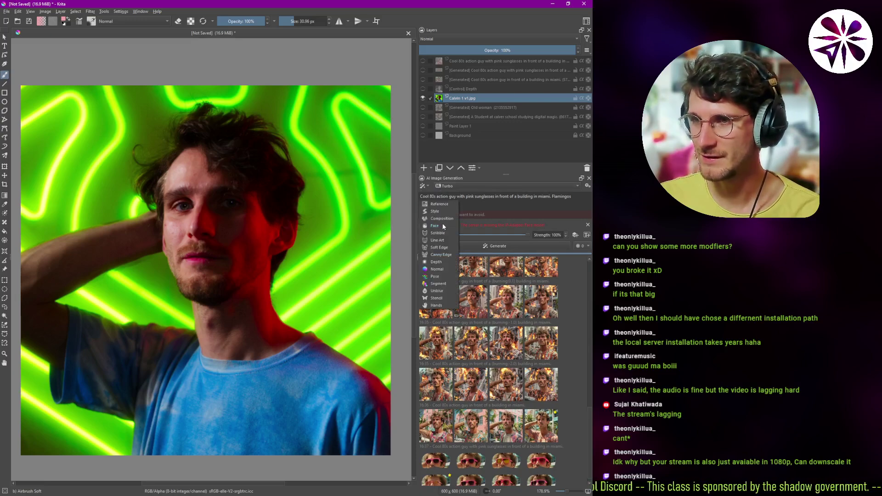
click(444, 205)
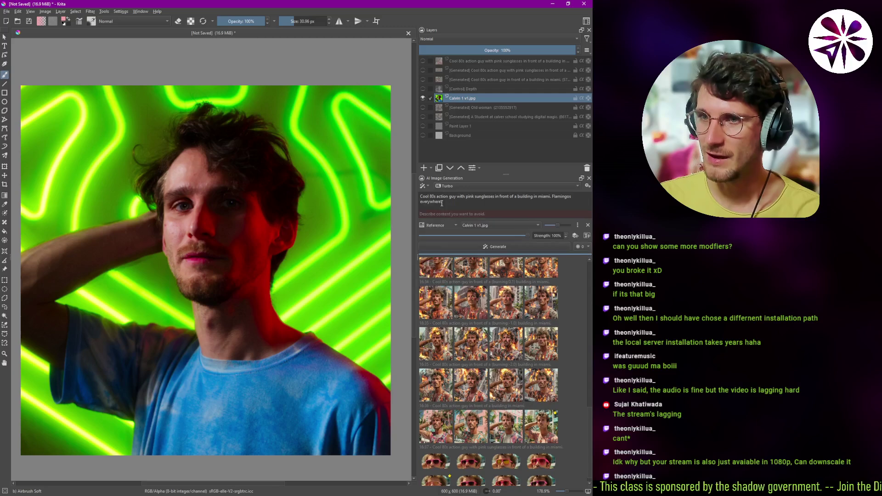
click(450, 225)
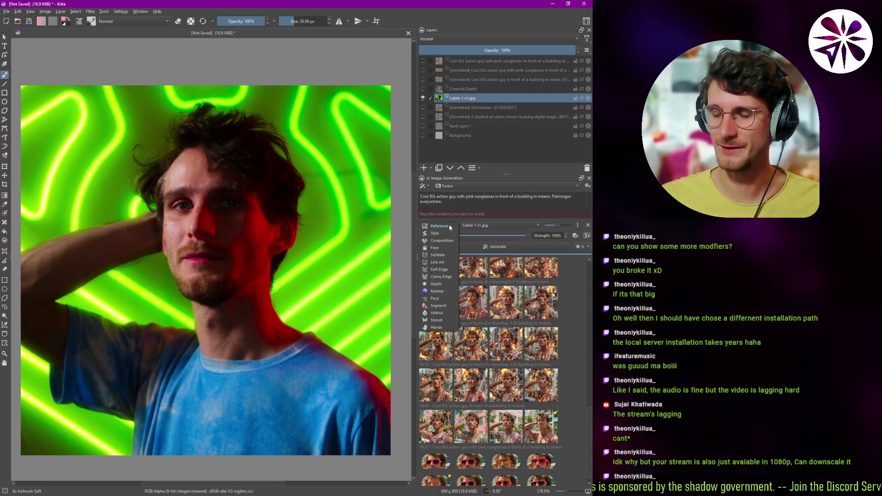
click(449, 224)
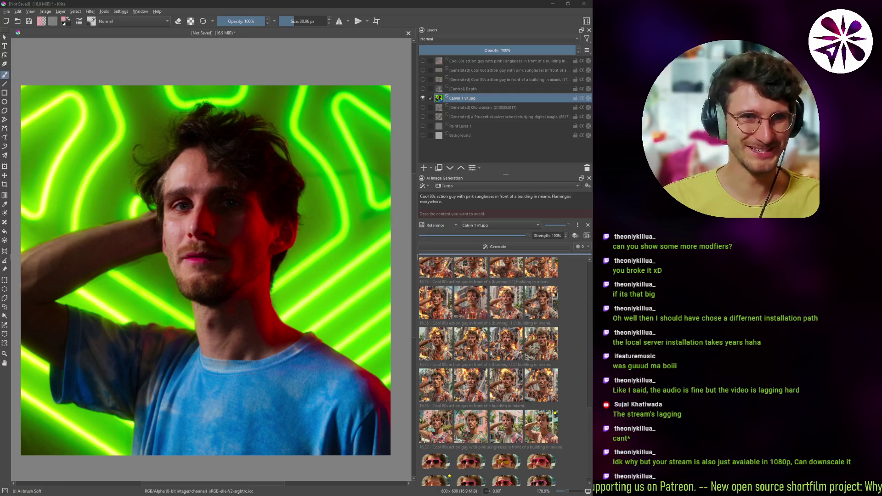
- Bring the cartoon cat picture in as a new layer and scale it to fill the whole canvas
drag(0, 248, 179, 228)
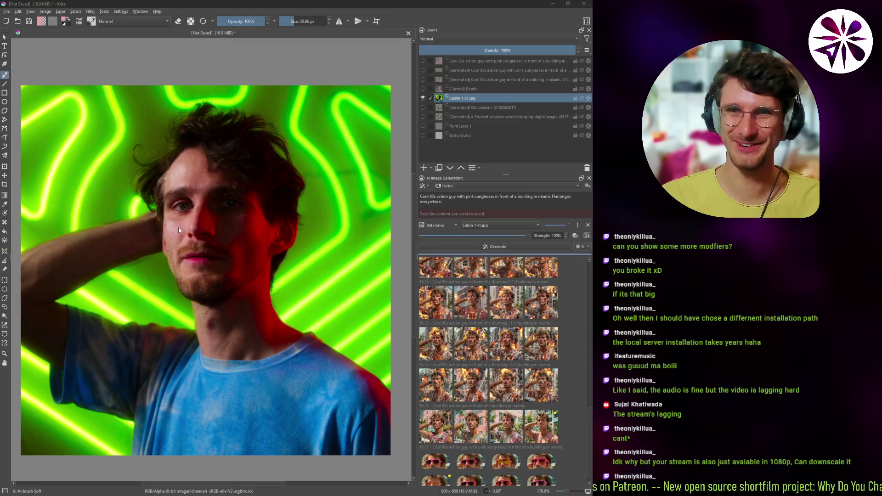
click(205, 237)
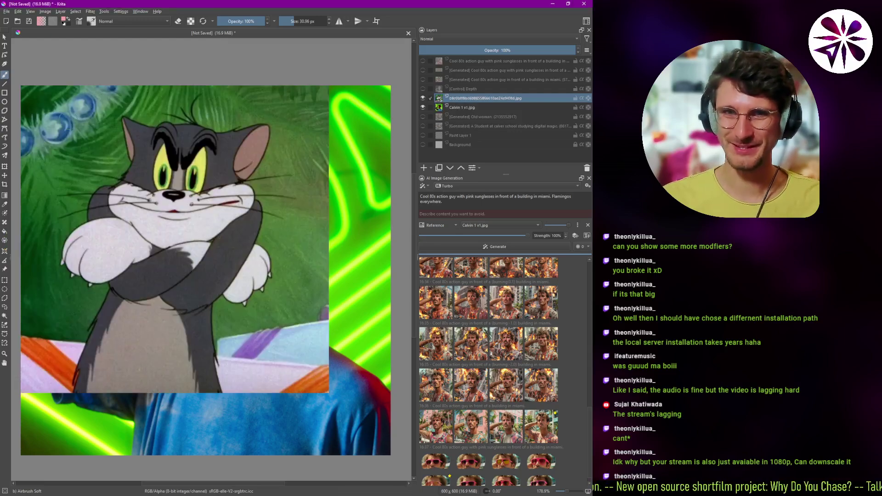
click(5, 166)
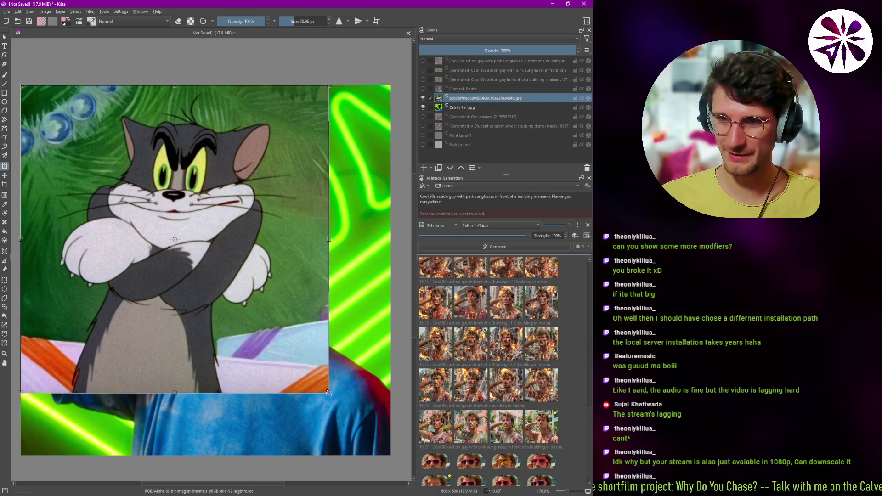
drag(331, 394, 391, 455)
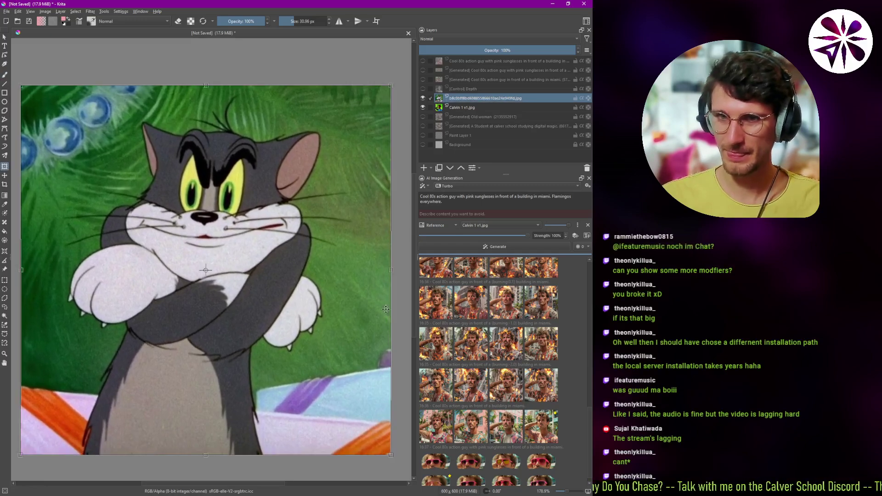
- Use the cartoon cat layer as the Reference source and hide that layer so only the portrait photo shows
click(475, 226)
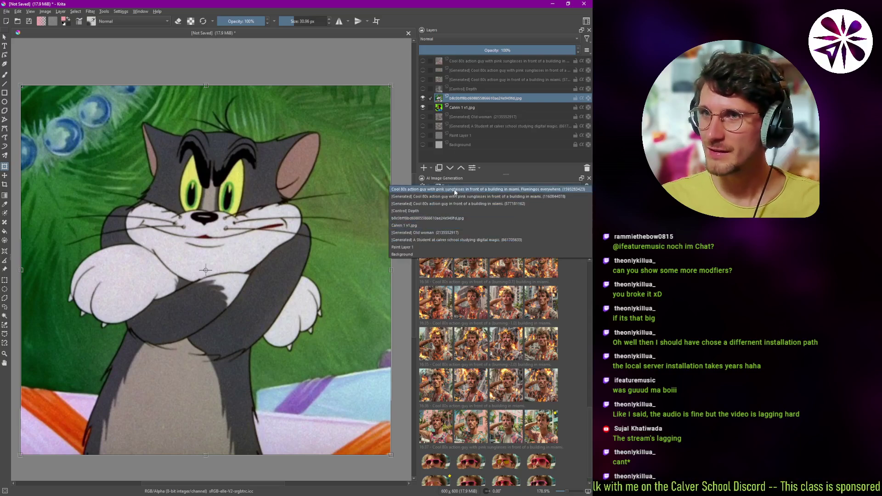
click(436, 219)
click(423, 98)
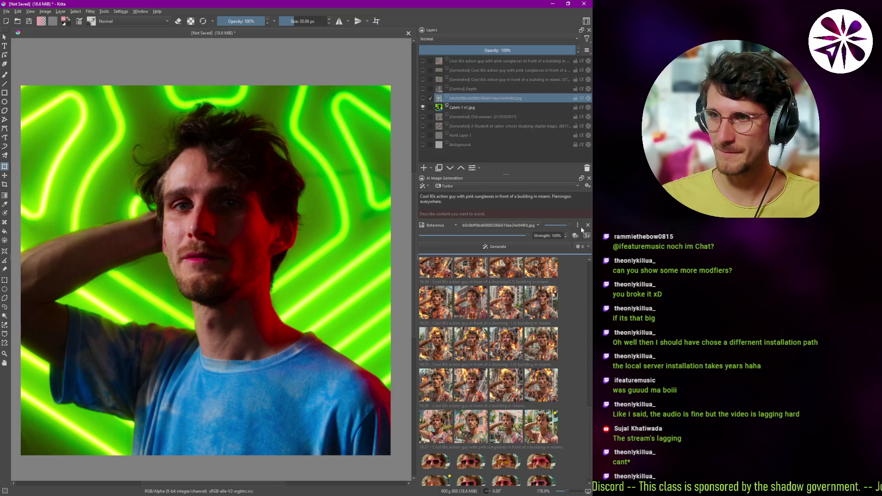
- Clear the generation prompt and refine the portrait photo at 1% strength with the cat reference
drag(528, 236, 436, 245)
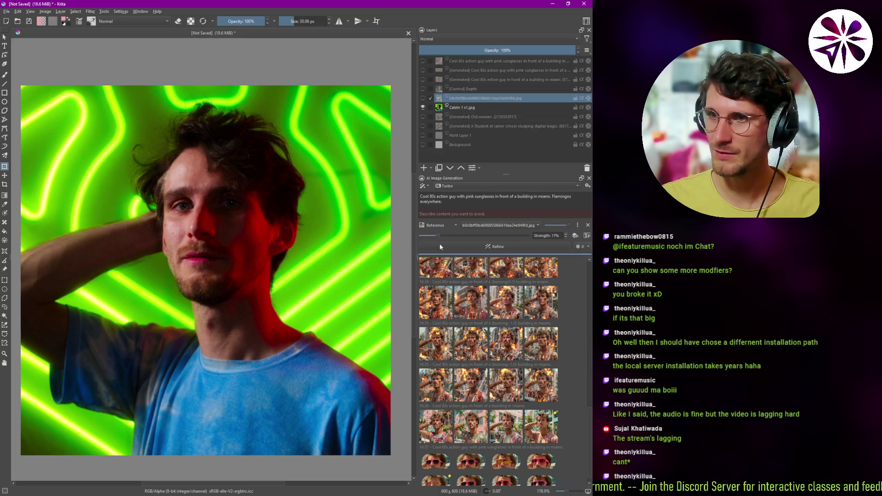
drag(455, 247, 401, 242)
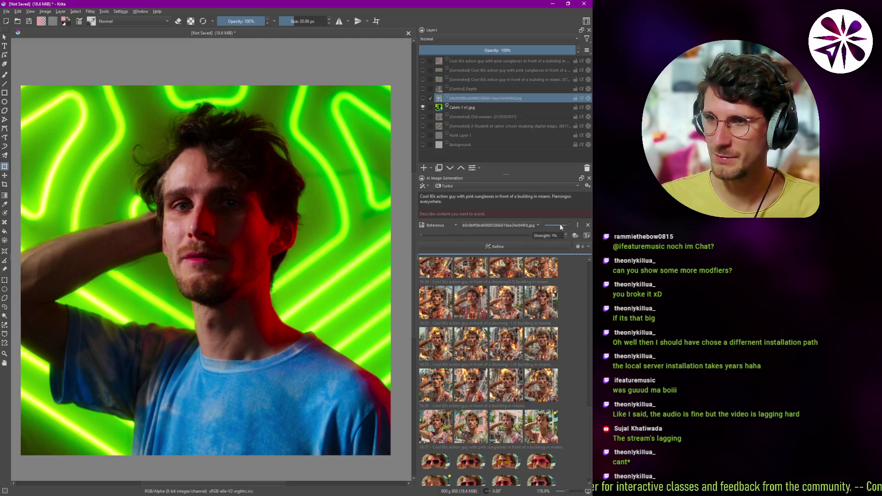
click(456, 204)
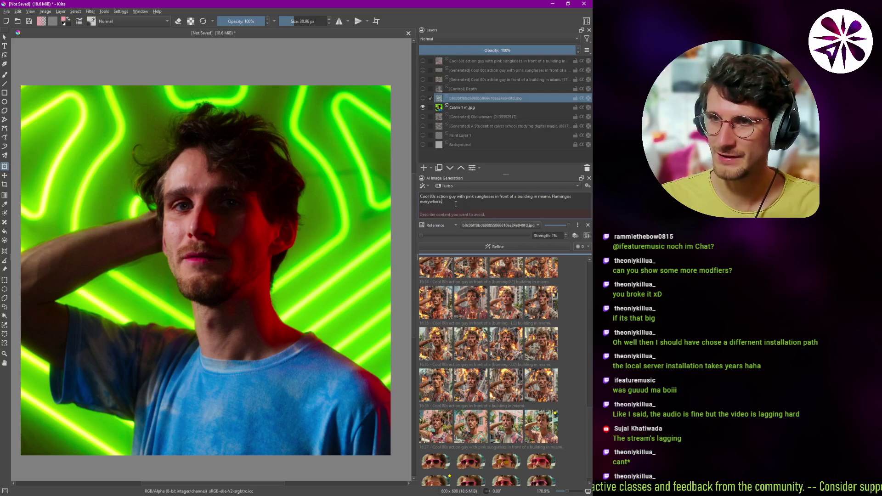
key(ctrl+a)
key(BackSpace)
click(498, 246)
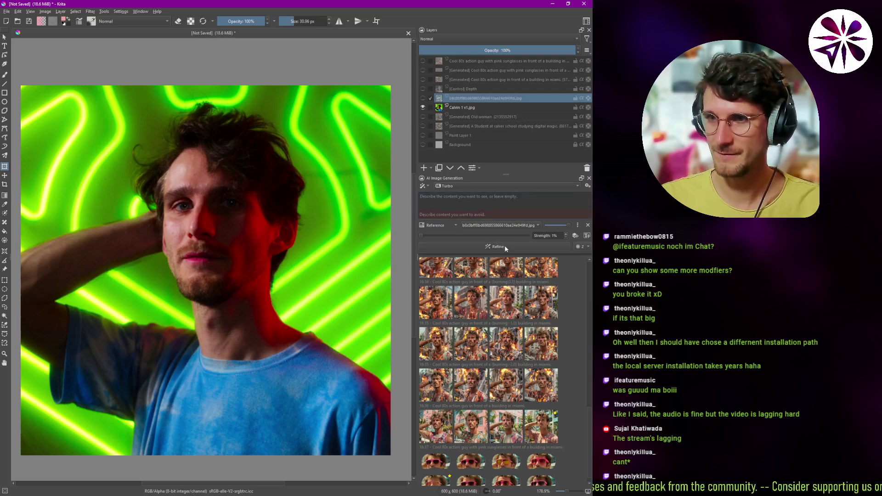
- Hide the preview of the 1% portrait refinement and generate new images from the cat reference at 100% strength
click(498, 246)
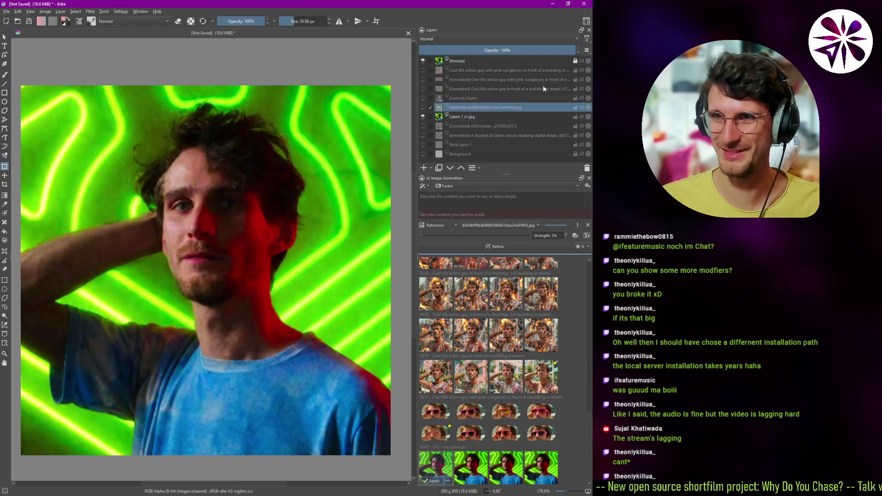
click(423, 61)
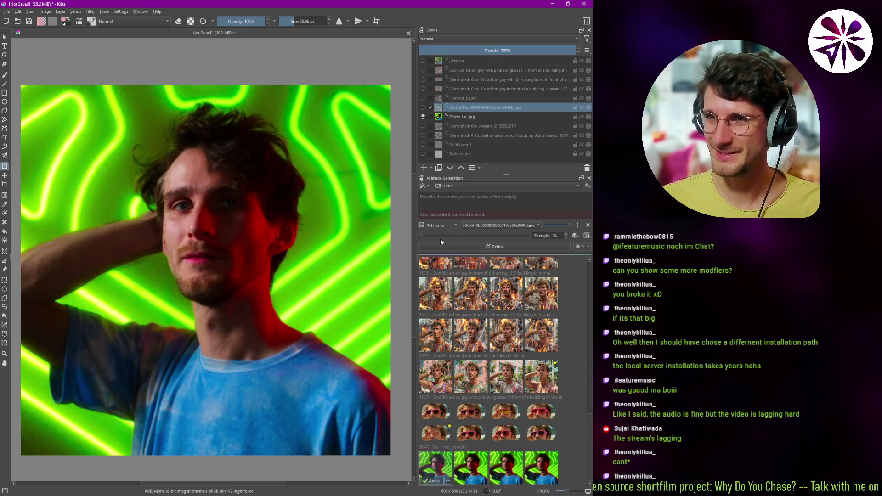
drag(433, 235, 546, 238)
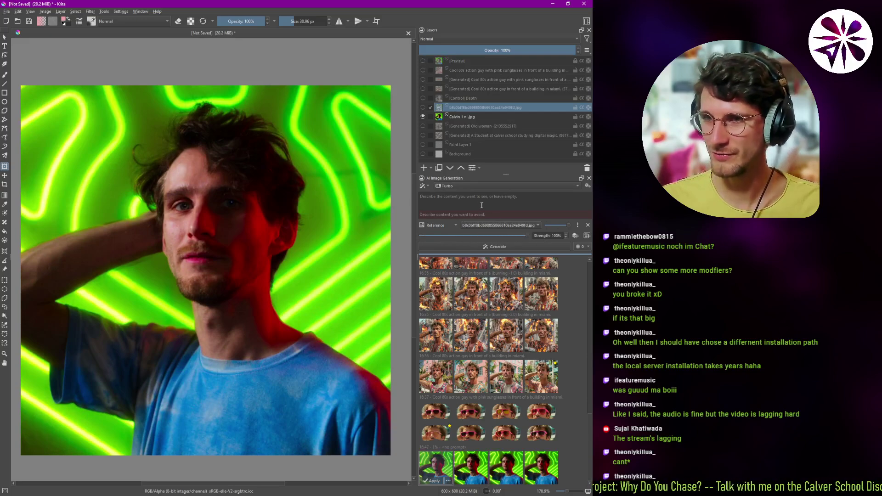
click(508, 247)
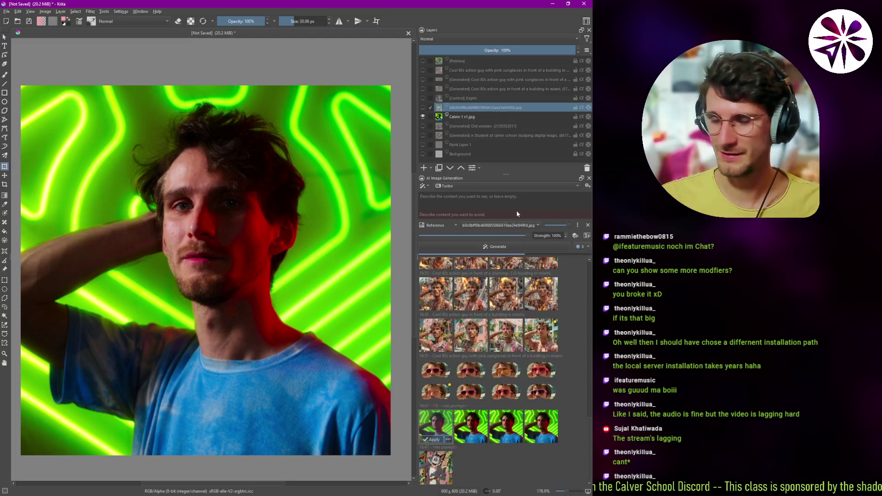
- Preview the newly generated cartoon cat images on the canvas and compare them with each other
click(438, 468)
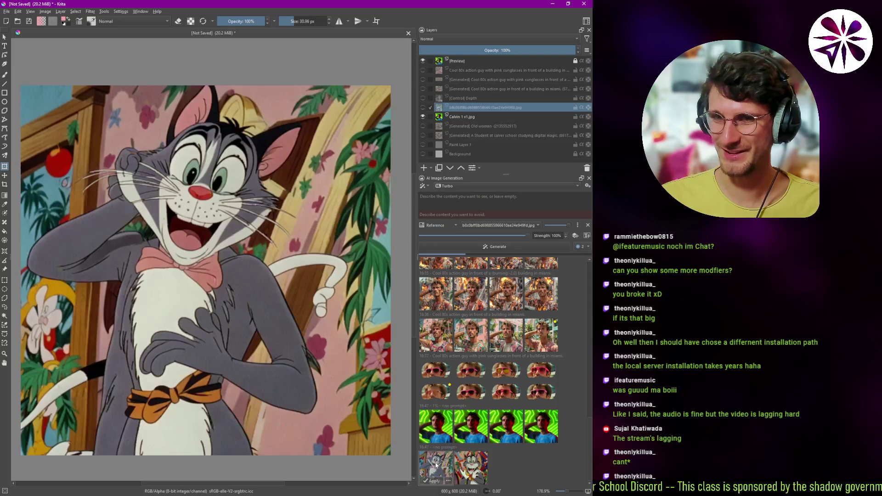
click(471, 468)
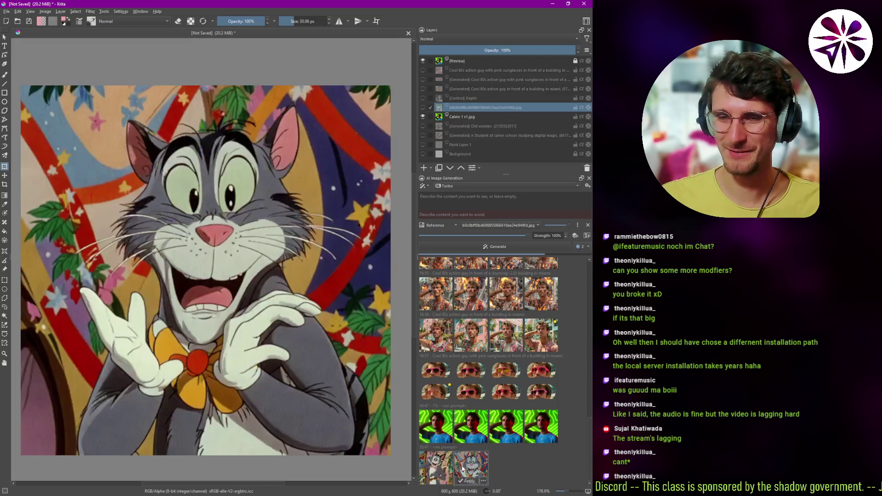
click(439, 466)
click(473, 465)
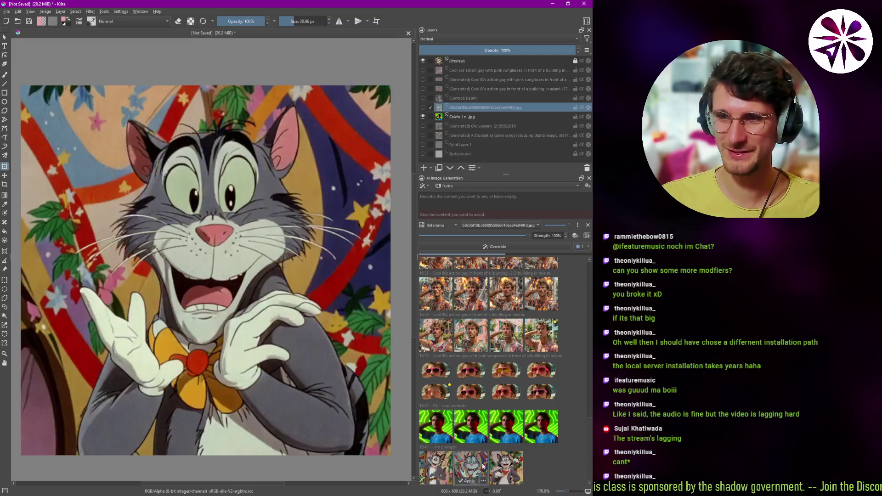
click(497, 467)
click(473, 470)
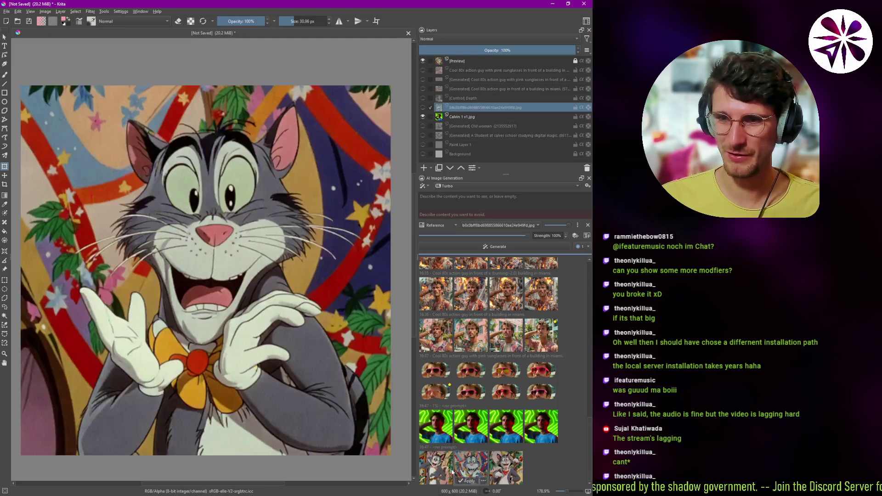
click(437, 468)
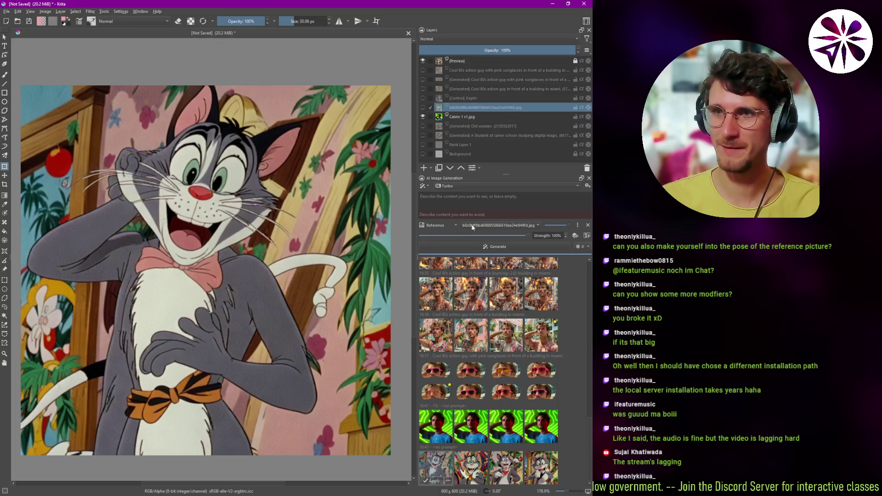
- Show the original cartoon cat layer and compare it with the previews of the generated cat images
click(422, 61)
click(424, 107)
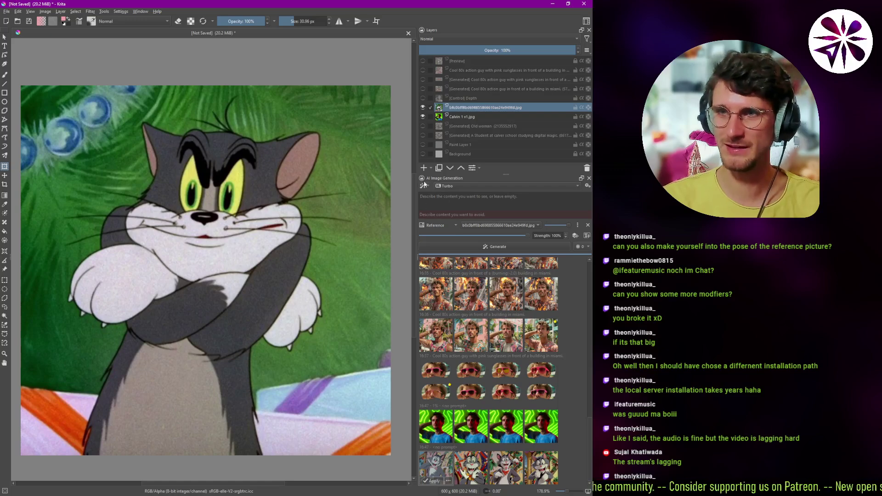
click(475, 476)
click(432, 469)
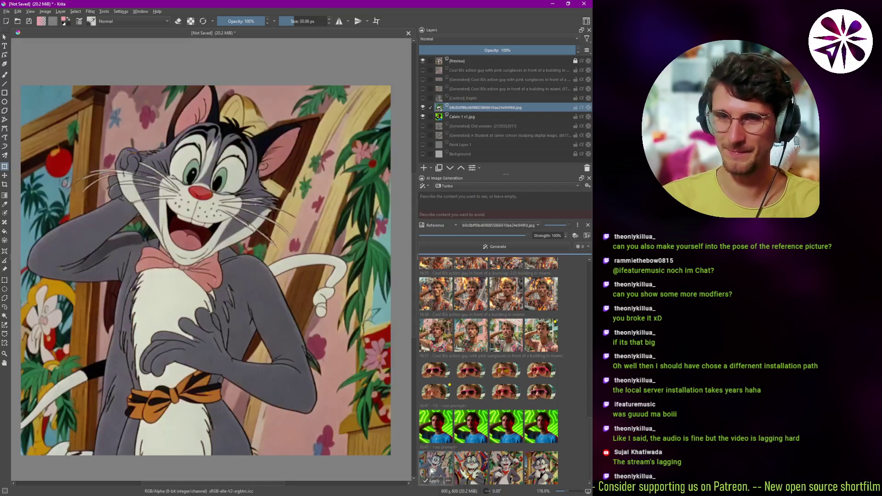
click(463, 470)
click(499, 464)
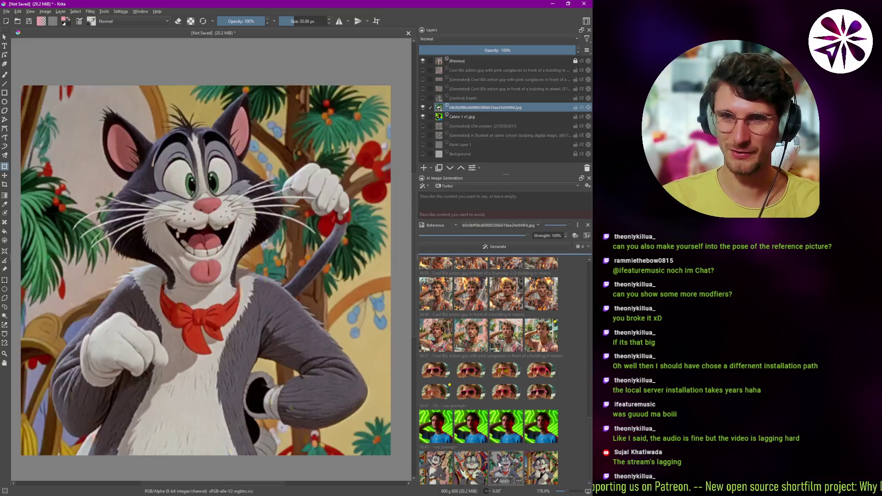
click(471, 468)
click(444, 459)
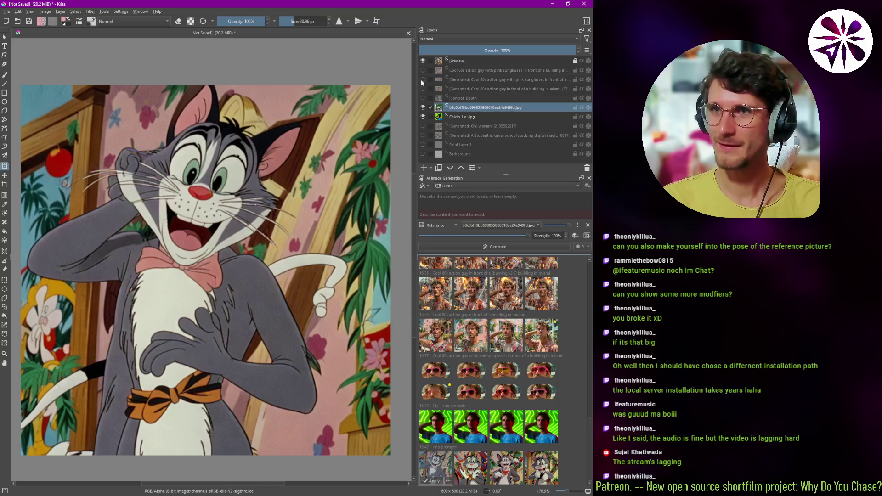
click(424, 61)
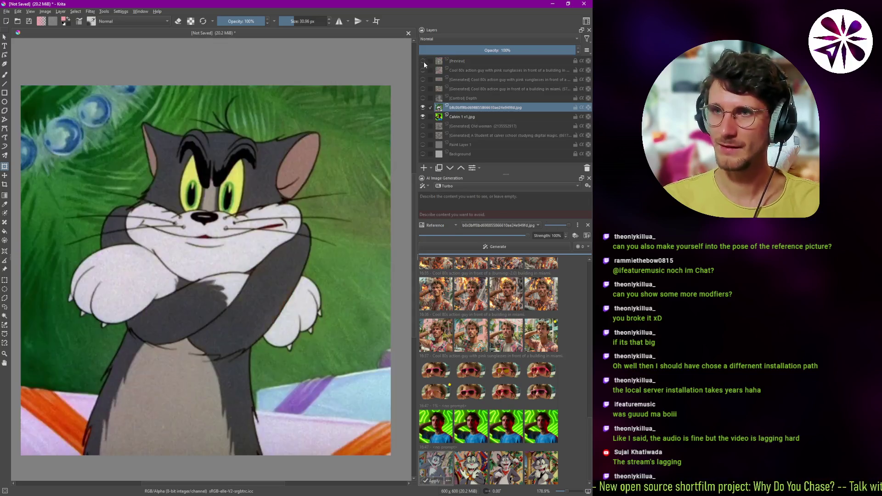
- Show the portrait's [Control] Depth layer and add it as a second control layer of type Depth
click(464, 98)
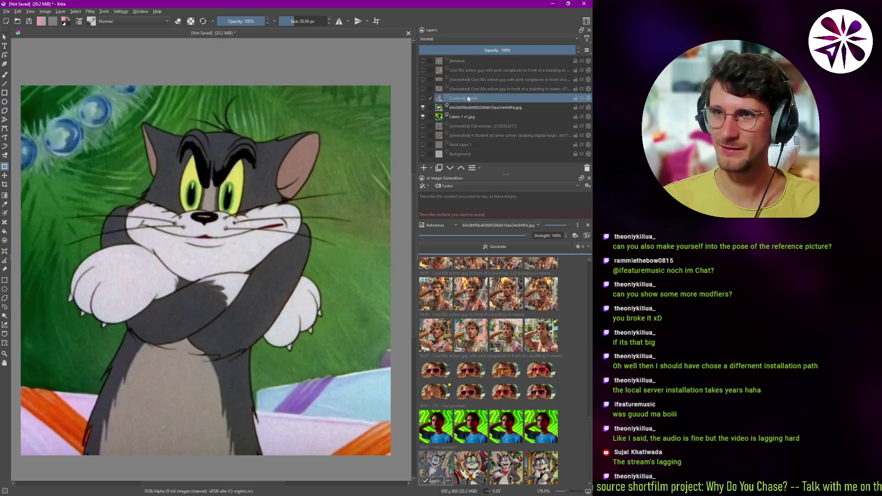
click(423, 98)
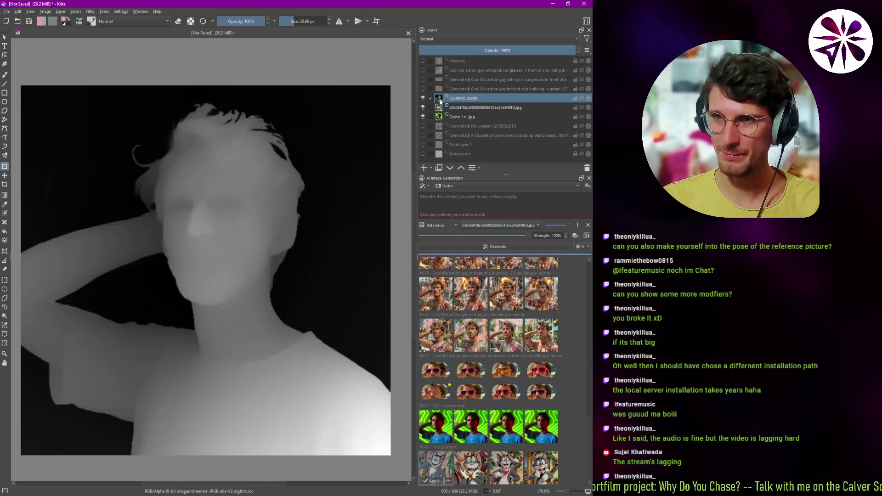
click(575, 235)
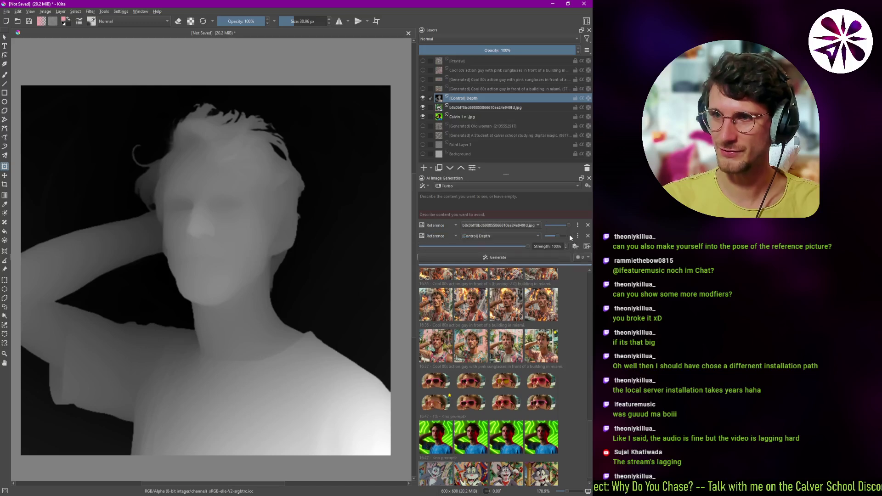
click(448, 236)
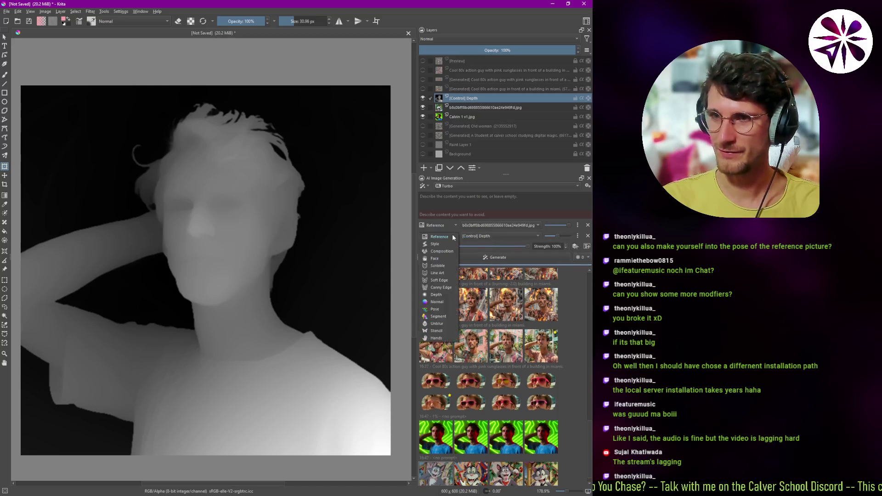
click(438, 295)
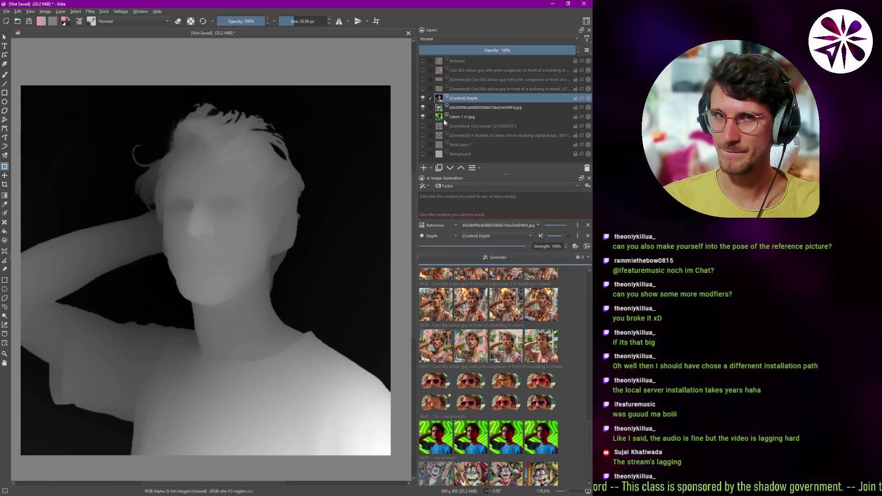
- Generate images at 100% strength from the cat reference combined with the portrait's depth map, and preview the results
click(503, 256)
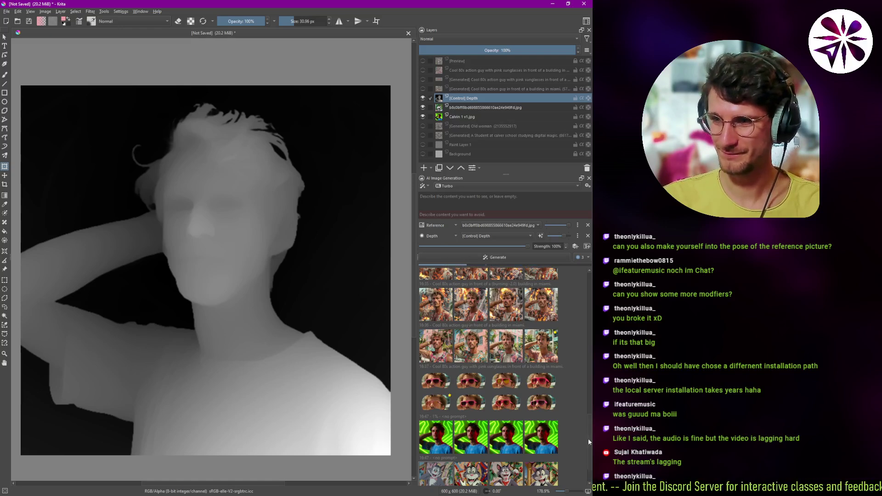
click(450, 469)
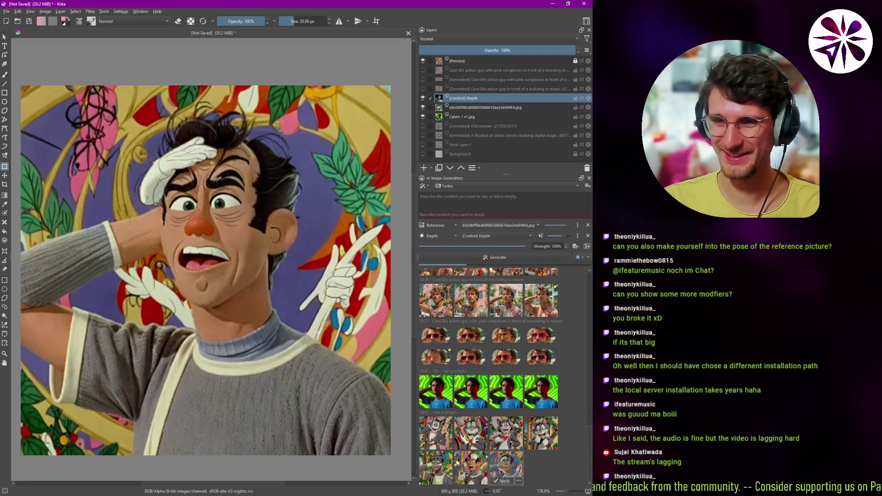
click(436, 464)
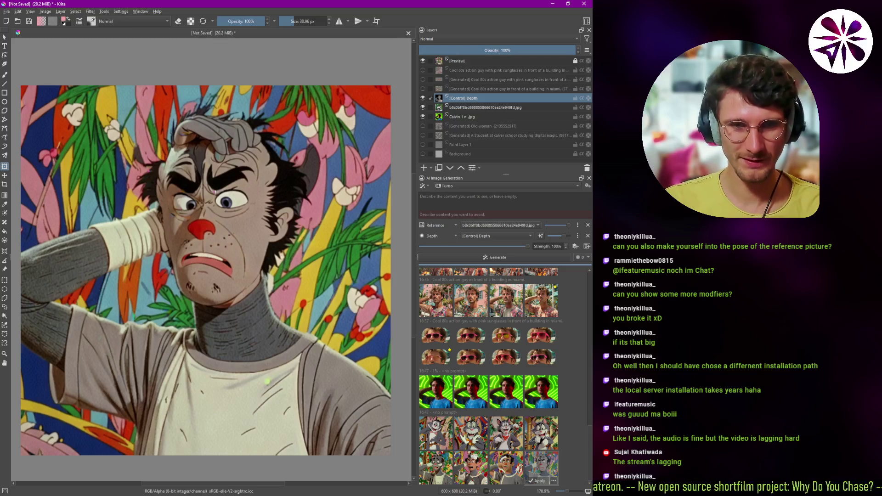
- Hide the preview, depth map and portrait layers so only the cartoon cat layer shows, and select that layer
click(422, 98)
click(422, 107)
click(464, 115)
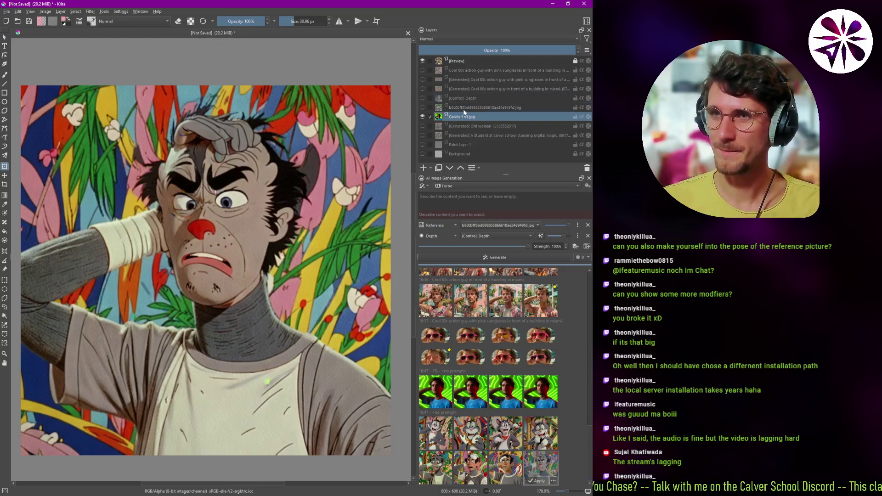
click(423, 62)
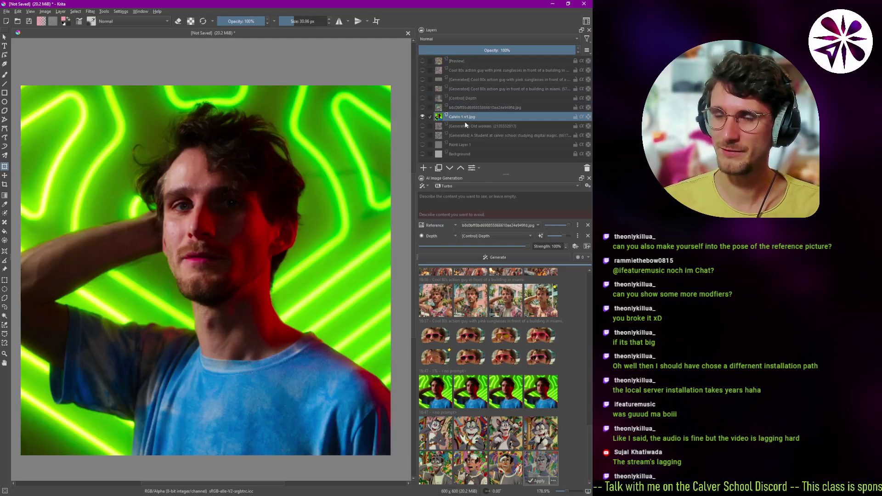
mouse_move(458, 126)
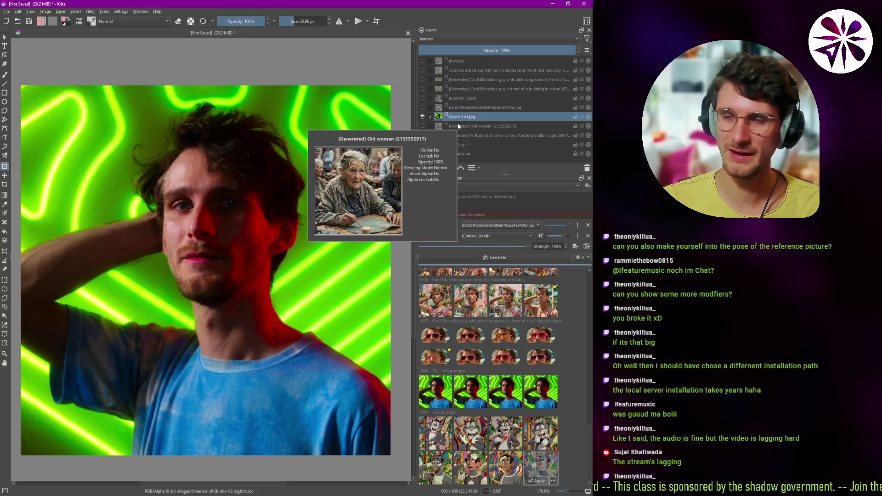
click(423, 116)
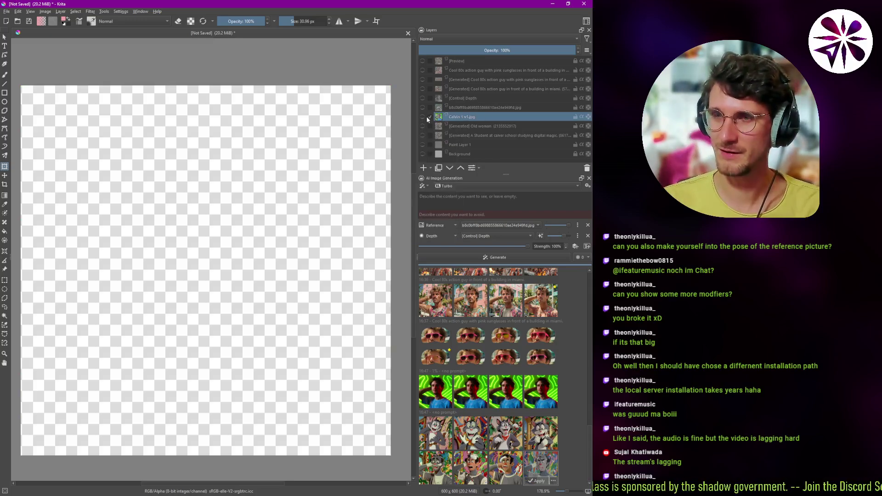
click(464, 109)
click(422, 108)
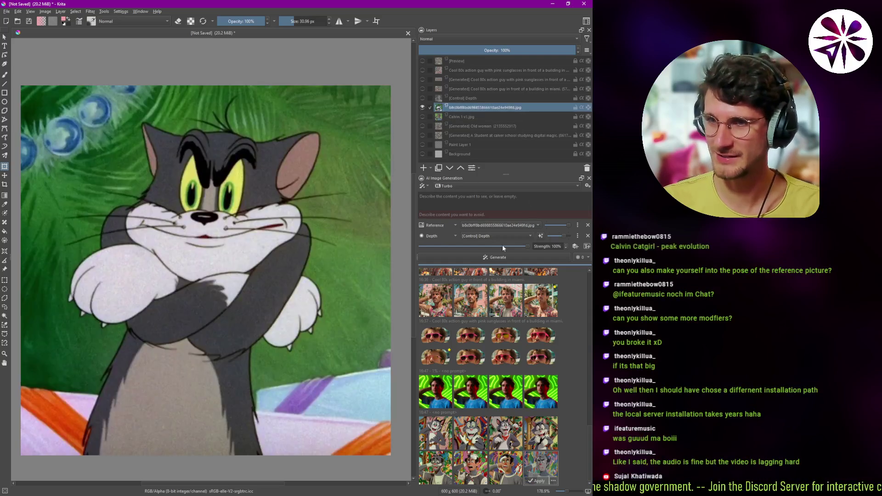
- Remove the Reference and Depth control layers and delete the regional prompt linked to the cat layer
click(587, 225)
click(585, 227)
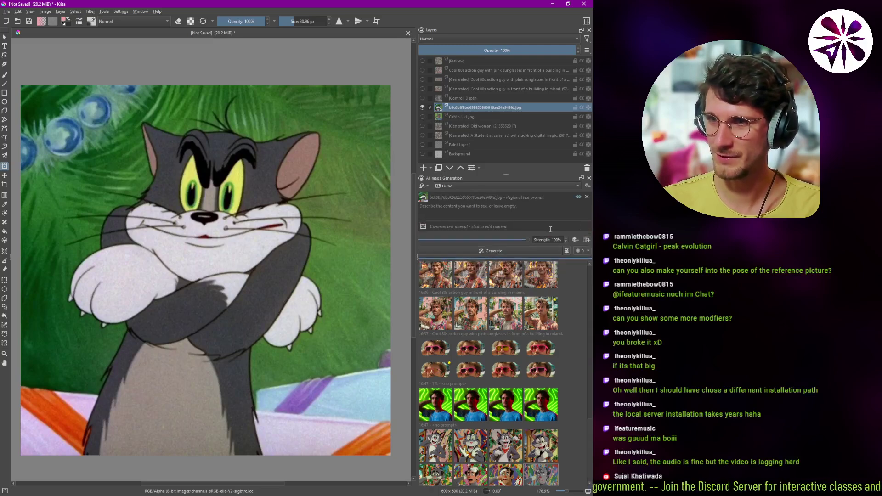
click(584, 198)
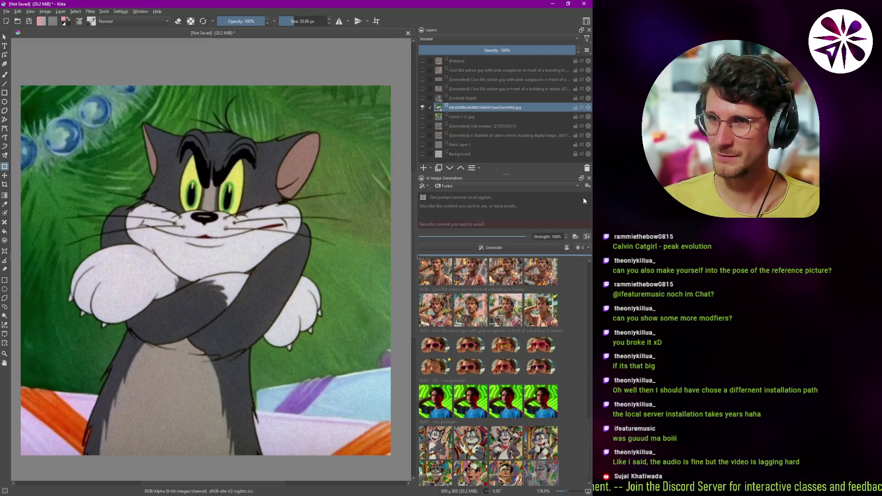
click(553, 209)
- Add a Depth control, generate its map from the cartoon cat picture, hide the map layer and reselect the cat layer
click(575, 238)
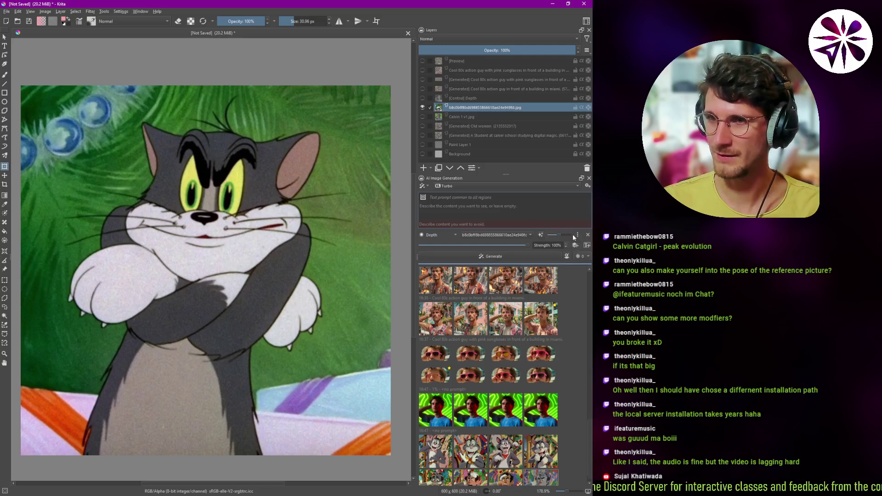
click(457, 235)
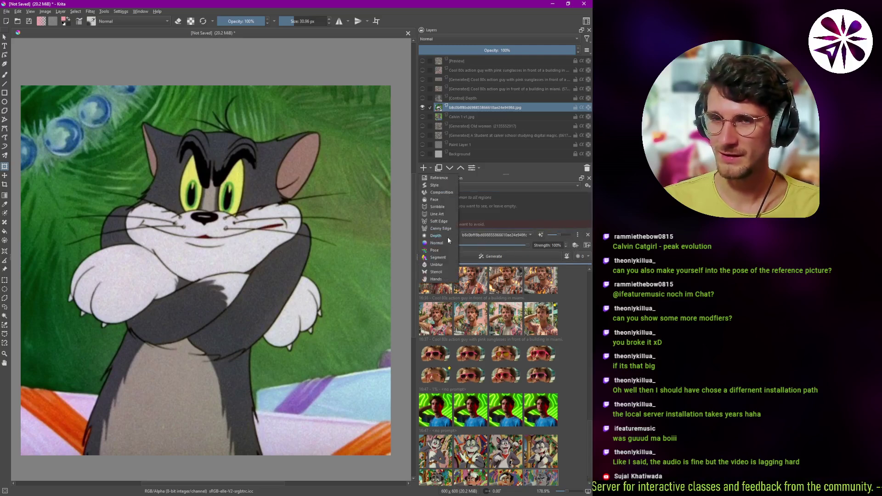
click(520, 222)
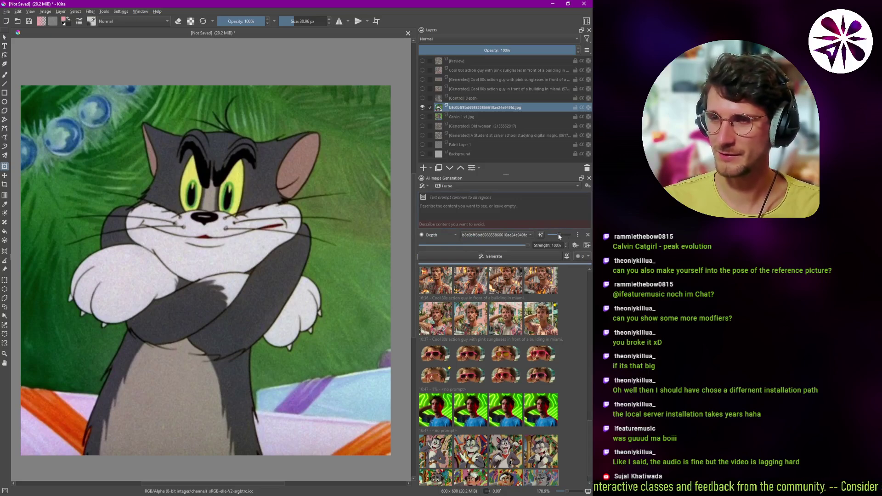
click(541, 235)
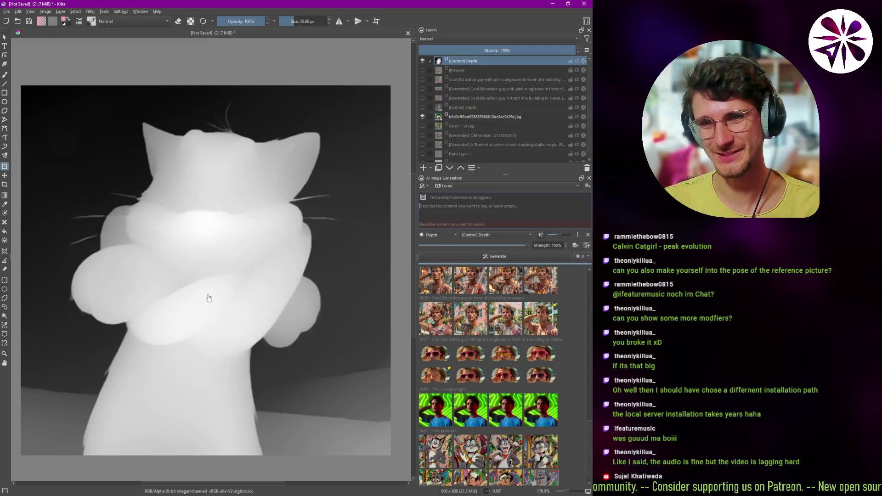
click(423, 61)
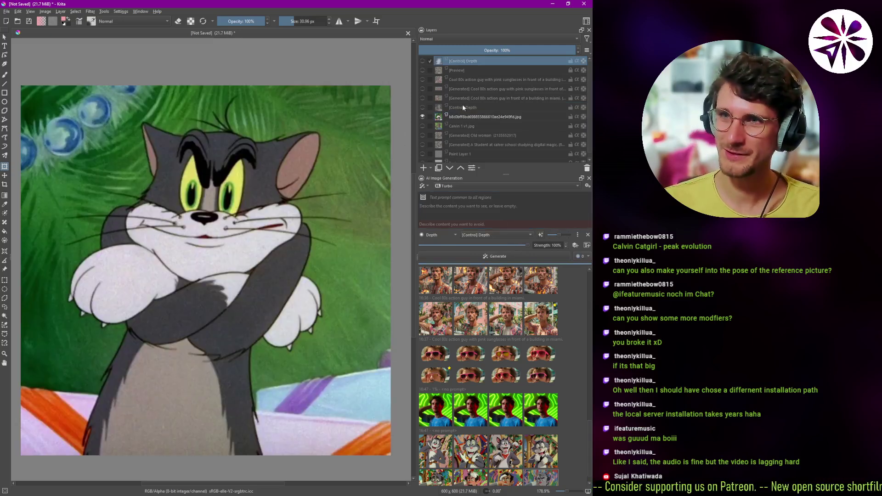
click(469, 118)
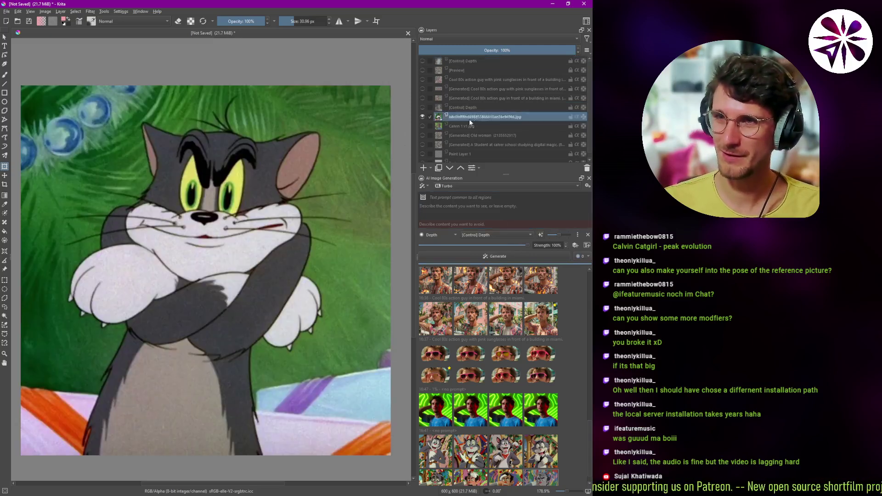
- Add a Soft Edge control, generate its map from the cartoon cat picture, and hide the map layer
click(576, 246)
click(444, 247)
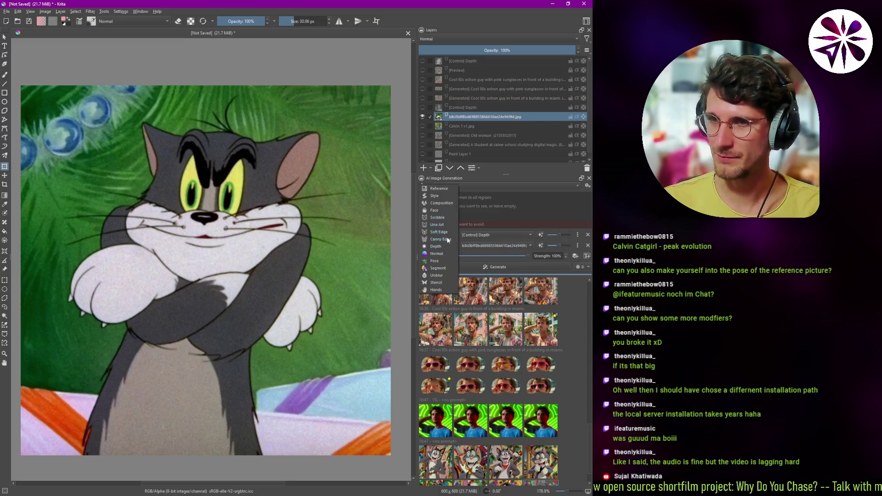
click(446, 239)
click(447, 247)
click(448, 237)
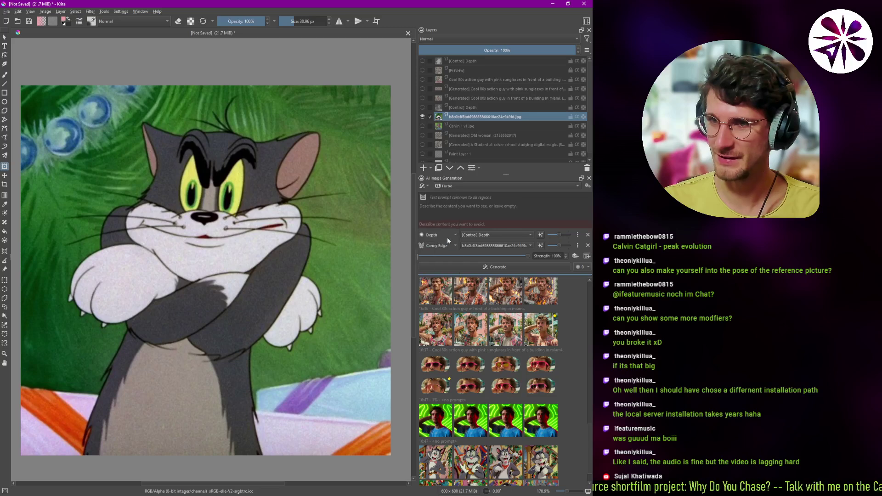
click(541, 246)
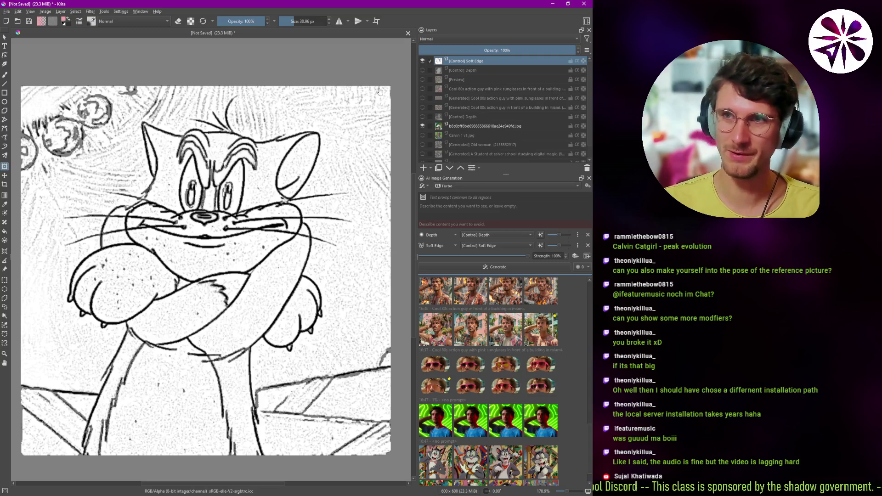
click(422, 61)
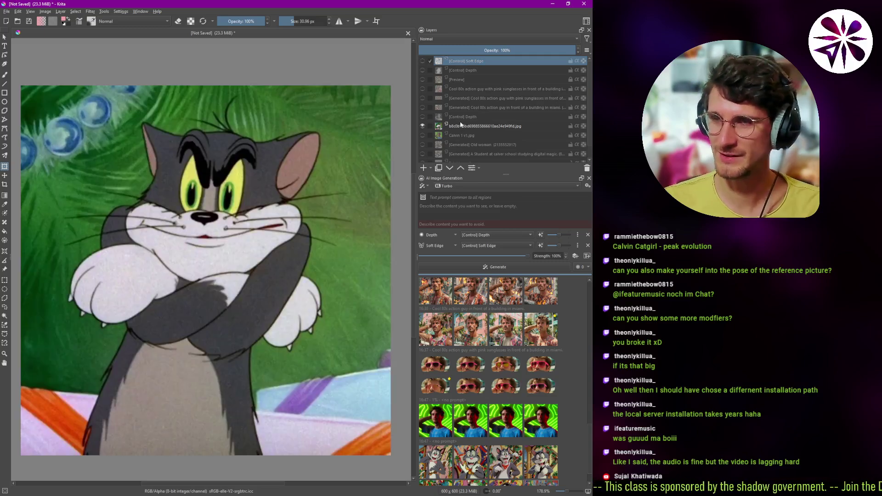
- Show only the portrait layer, add it as a Reference control, raise the Reference and Soft Edge weights, and lower the Depth weight
click(458, 136)
click(422, 130)
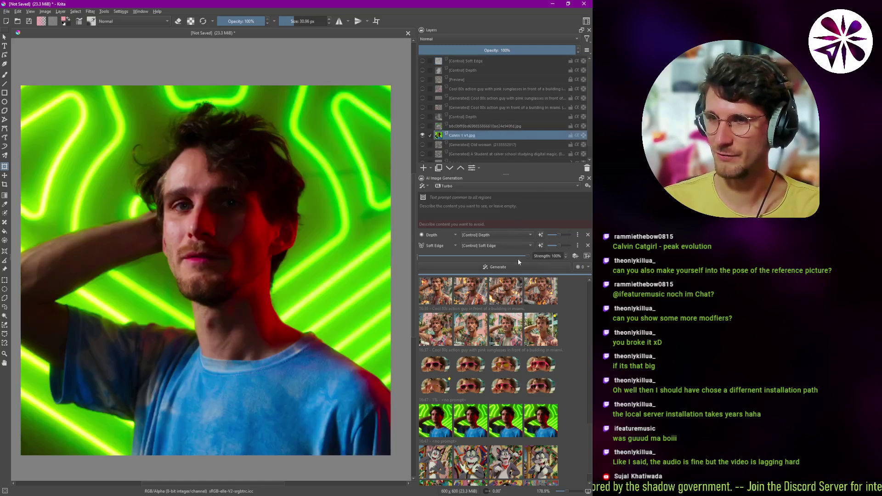
click(575, 256)
click(451, 258)
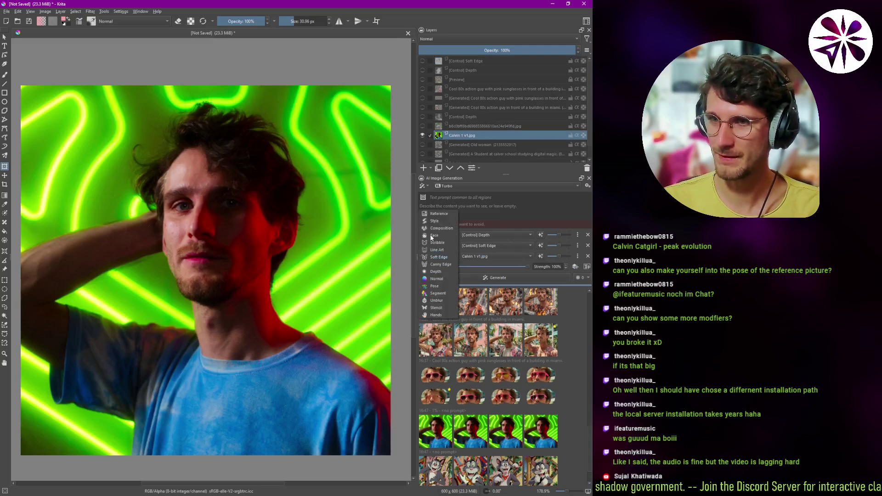
click(448, 211)
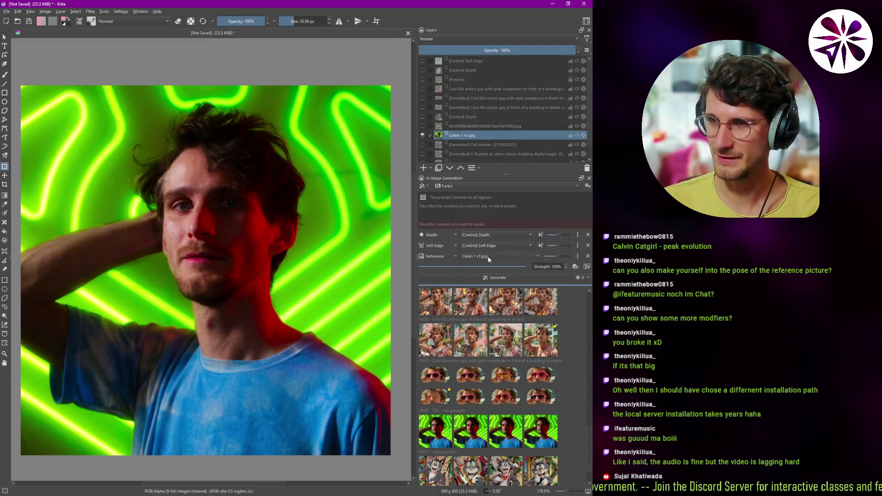
drag(557, 256, 569, 257)
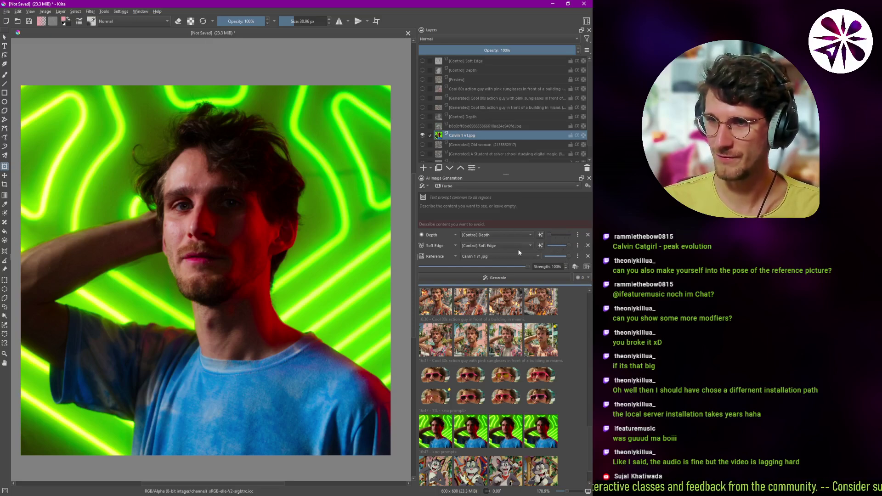
- Generate images at 100% strength from the portrait reference and the cat's control maps, preview a result, and hide the preview
click(508, 277)
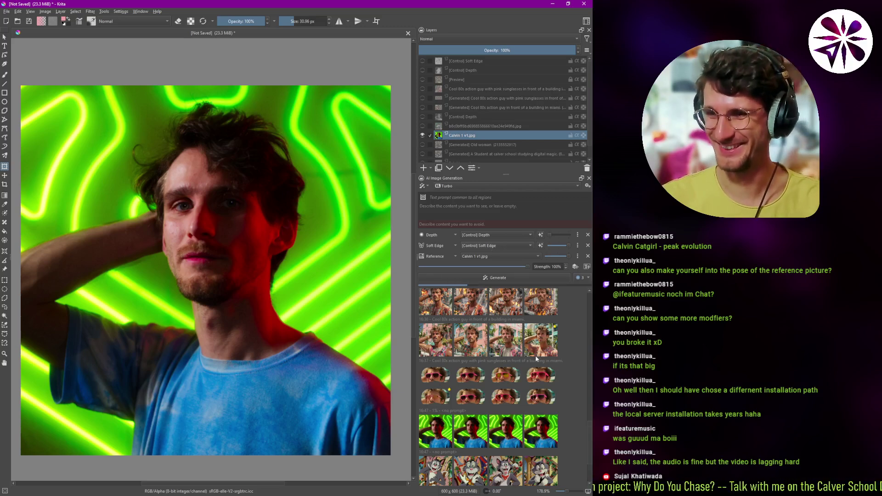
scroll(589, 464, down, 1)
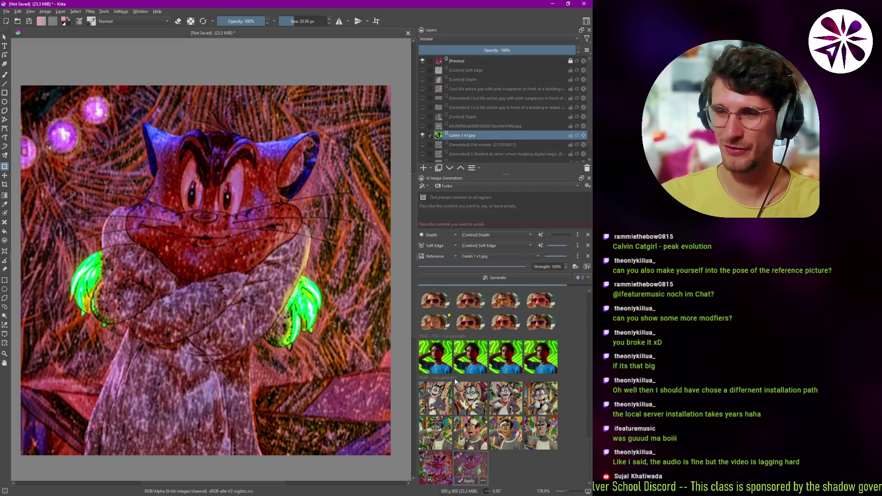
click(423, 61)
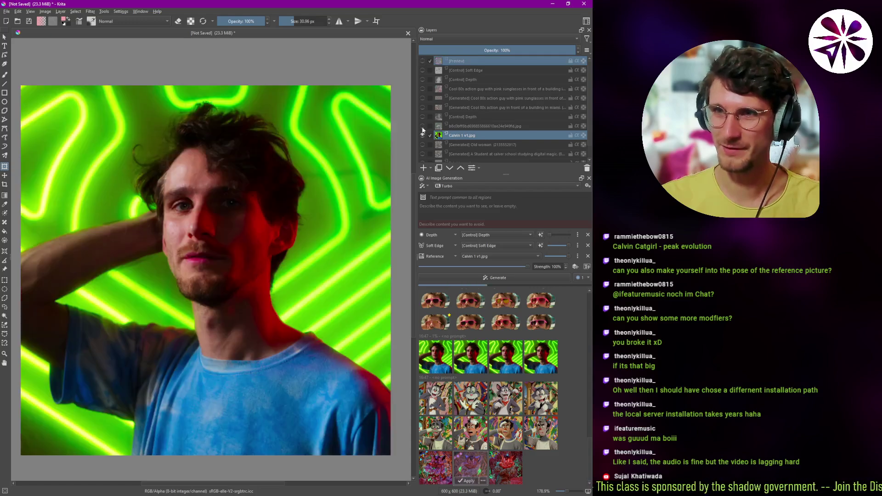
- Inspect the generated Miami layer and the Soft Edge map one at a time, and preview the fourth result
click(422, 126)
click(421, 125)
click(422, 107)
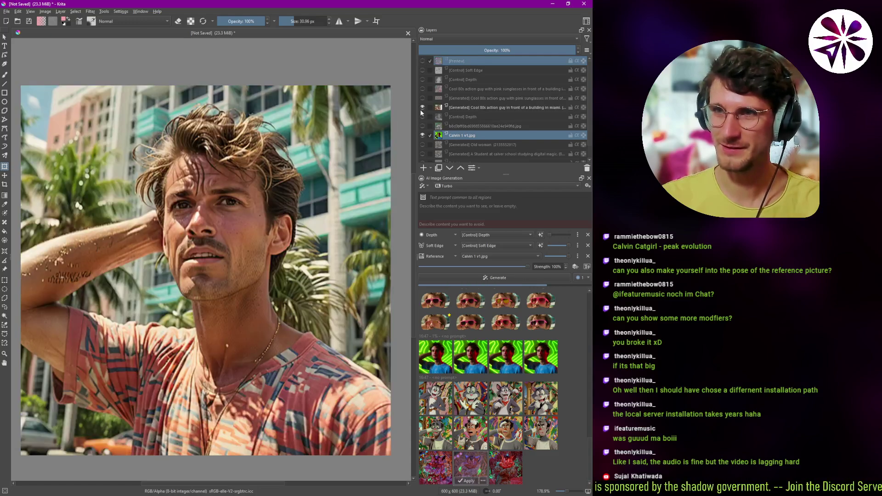
click(422, 108)
click(423, 71)
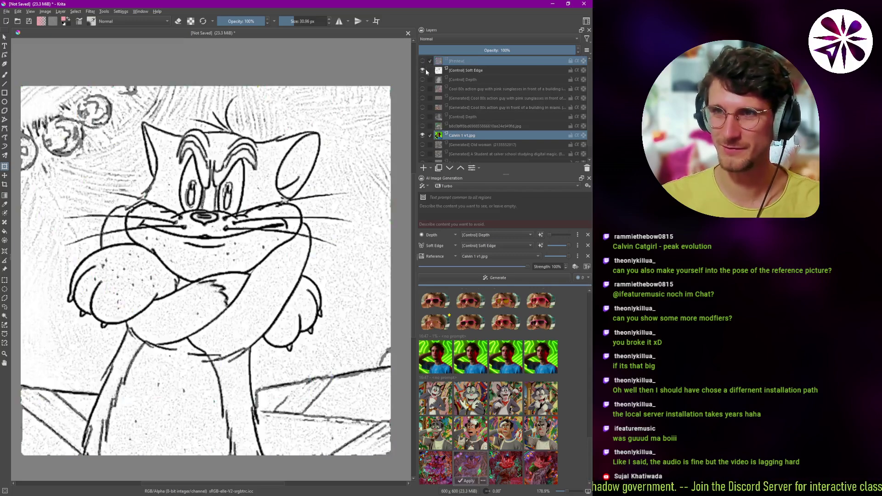
click(422, 70)
click(531, 470)
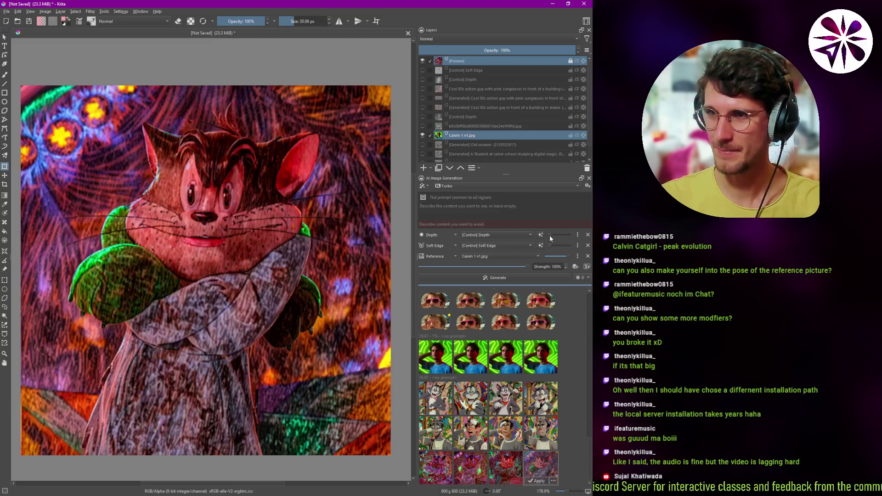
- Raise the Depth weight, lower the Soft Edge weight, and generate and preview a new set of images
click(520, 277)
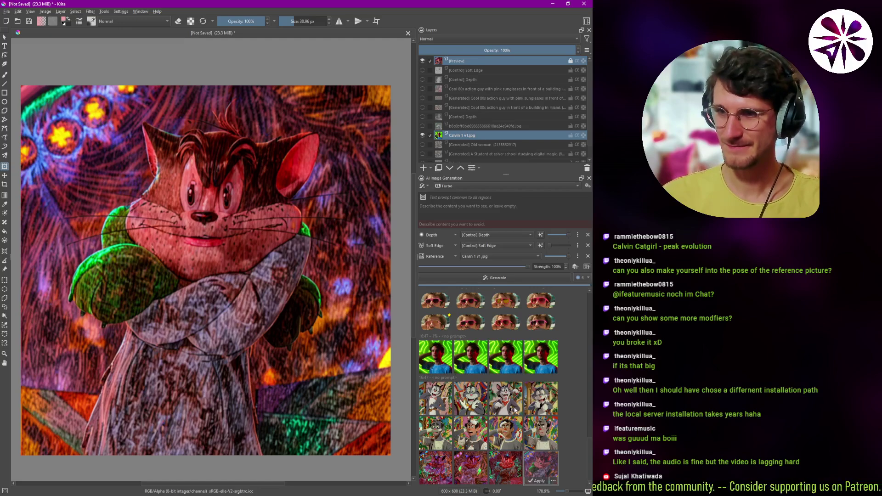
click(444, 466)
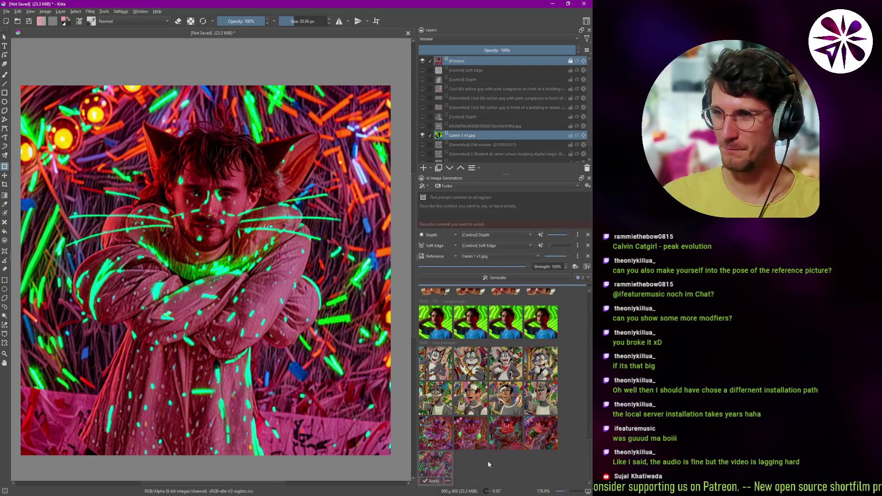
click(475, 464)
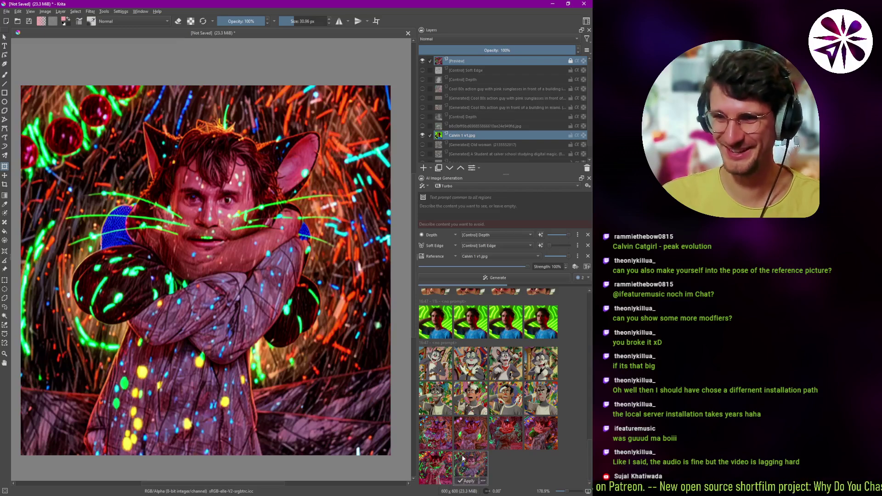
click(434, 465)
click(473, 466)
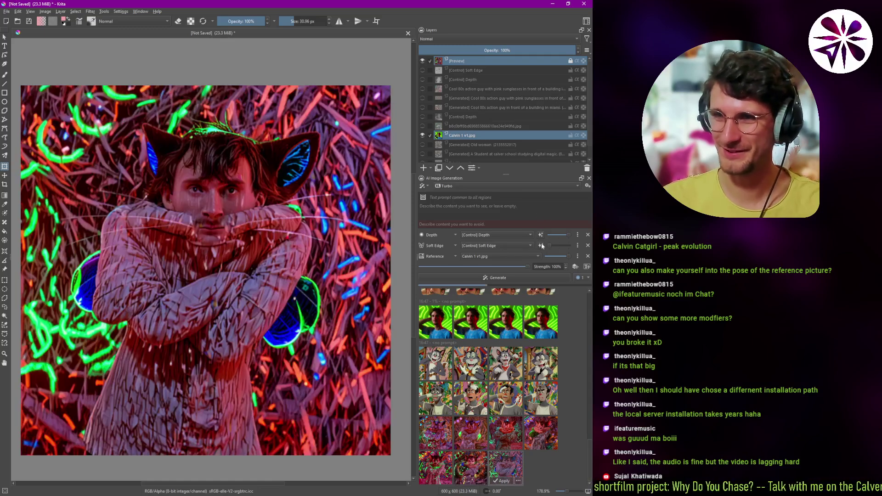
- Remove the Depth and Soft Edge controls, and generate and preview images from the portrait reference alone
click(589, 235)
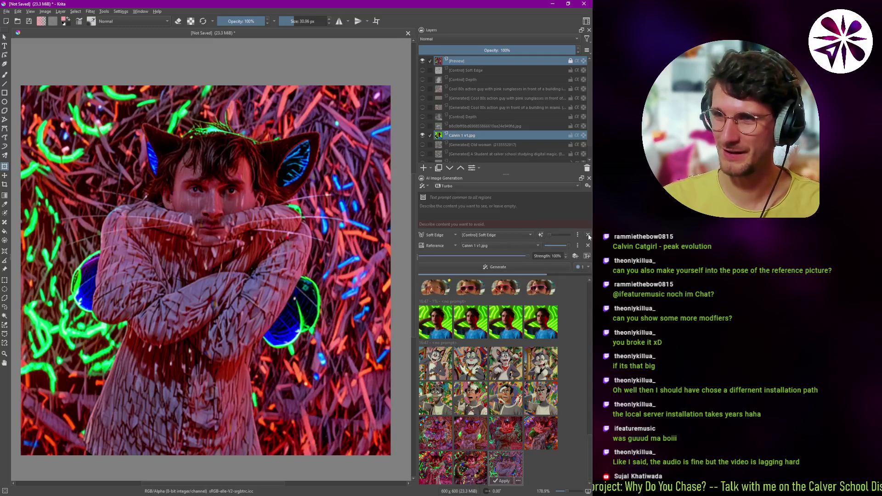
click(588, 235)
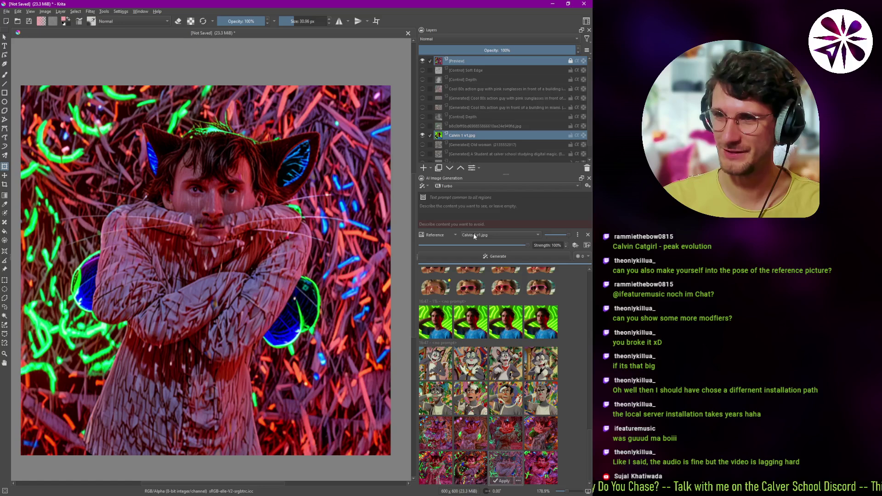
click(522, 256)
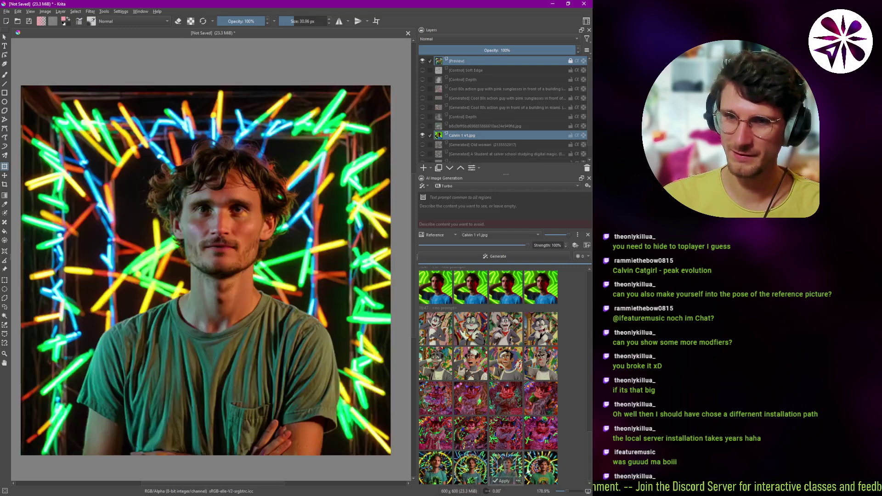
click(448, 466)
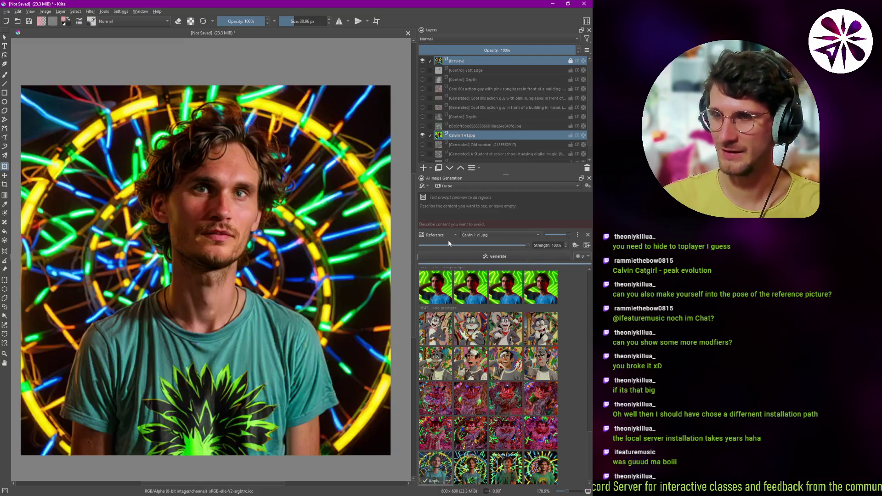
- Hide the preview, set the strength to 57%, and add a Depth control using the portrait's existing depth map with a higher weight
click(422, 61)
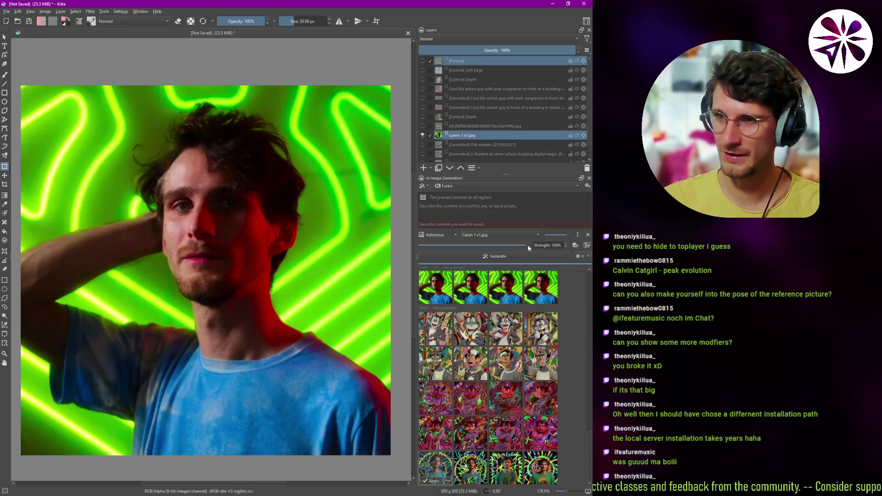
drag(517, 246, 481, 246)
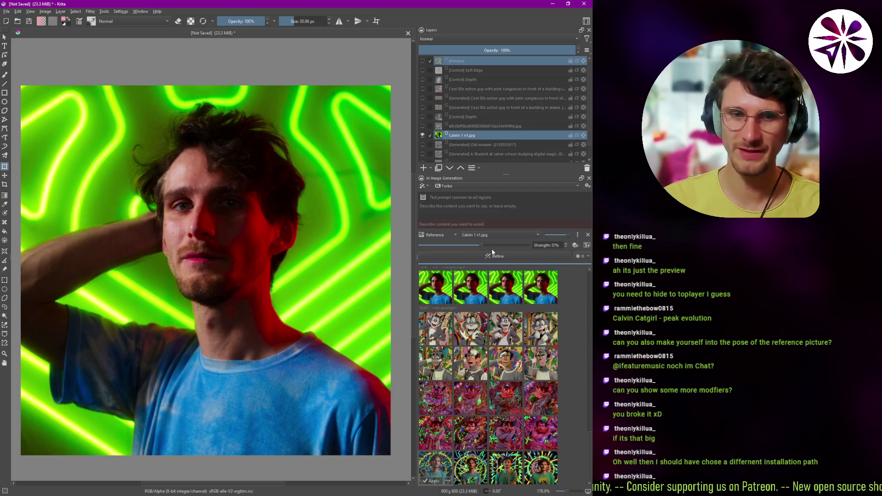
click(574, 246)
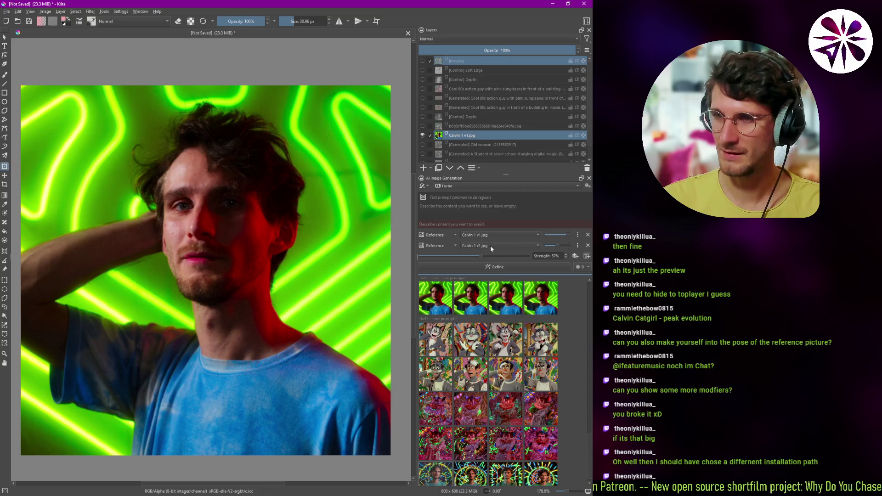
click(455, 247)
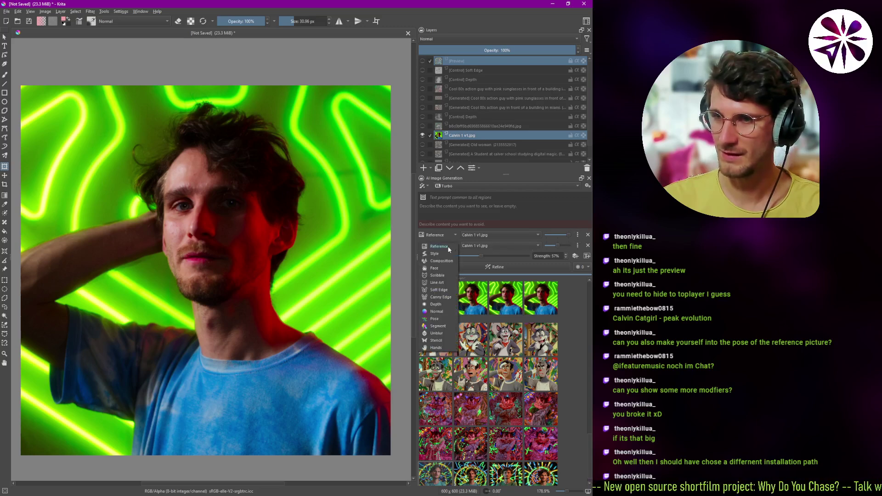
click(444, 297)
click(505, 252)
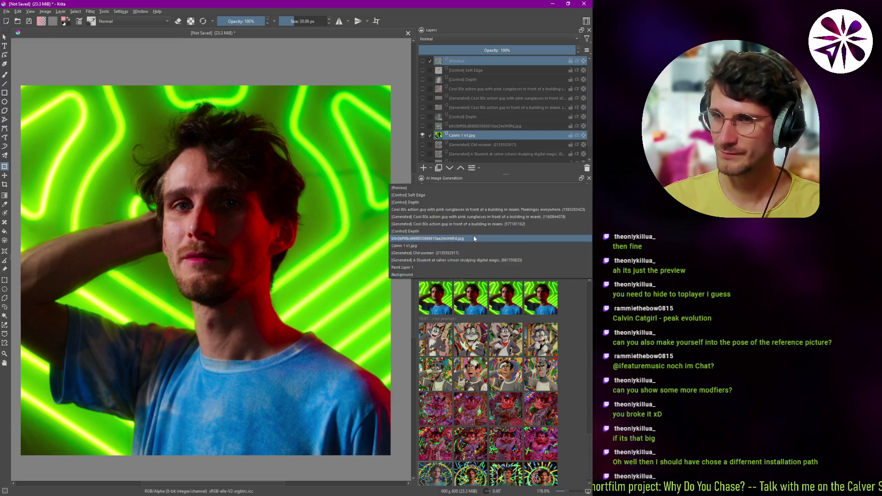
click(457, 231)
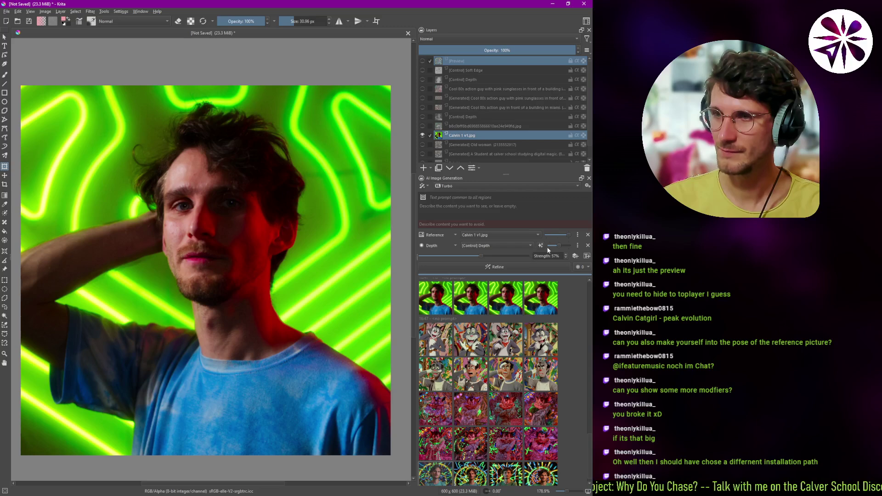
drag(559, 245, 572, 246)
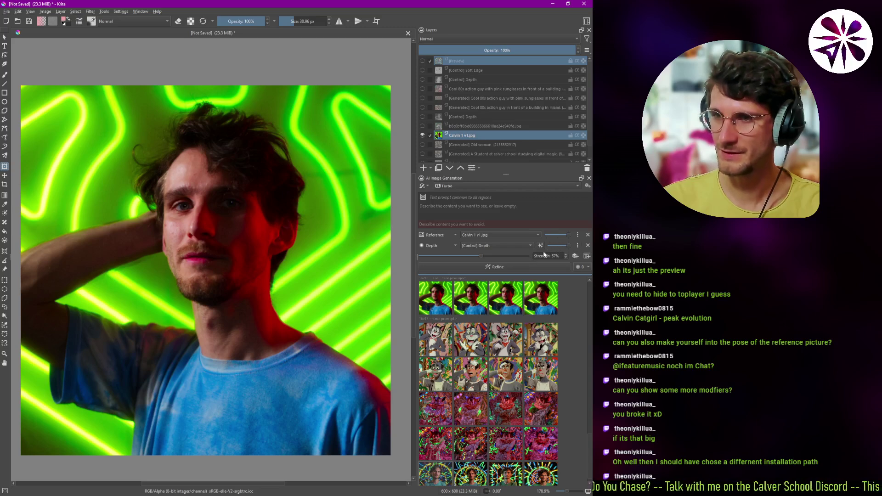
- Refine the portrait at 57% strength with its Reference and Depth controls, and preview the results
click(515, 266)
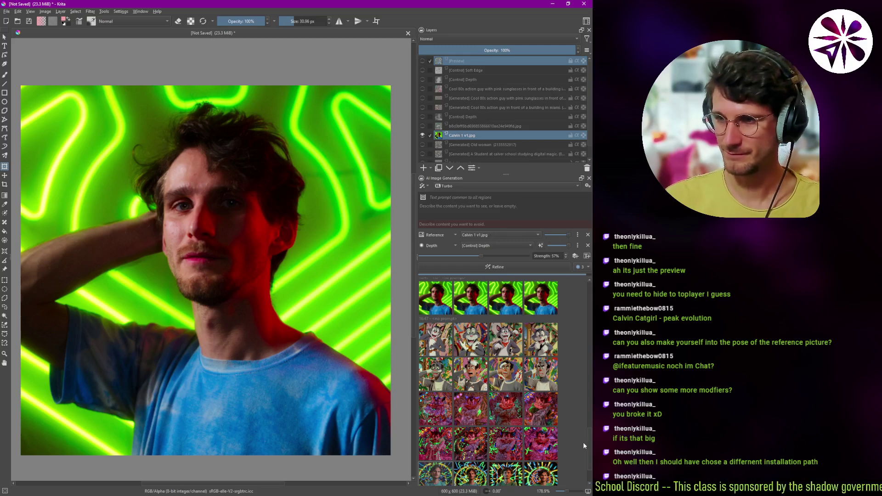
click(438, 469)
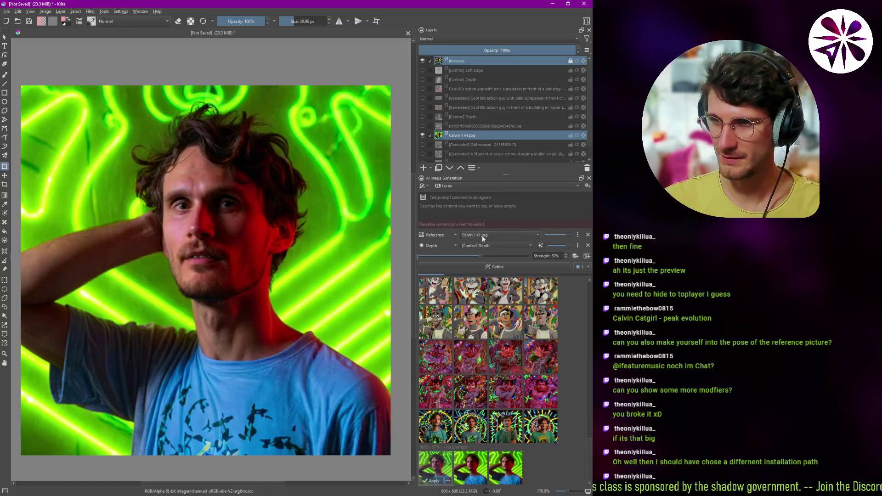
click(506, 468)
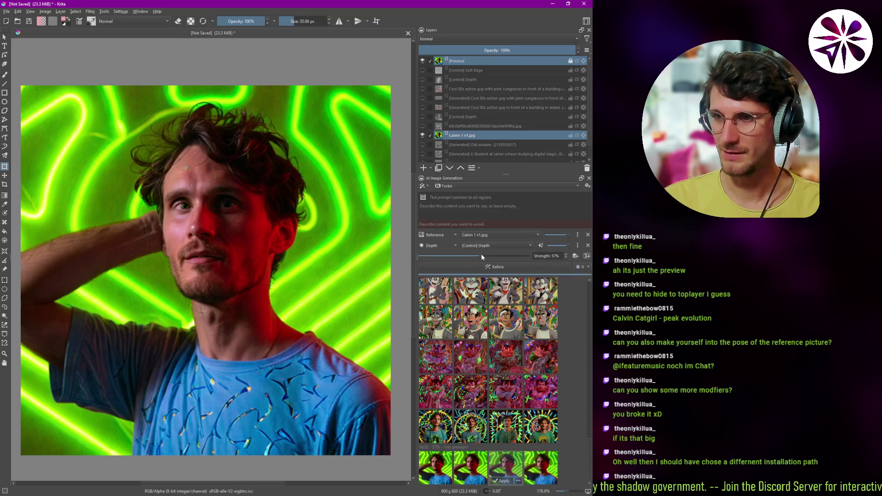
key(Right)
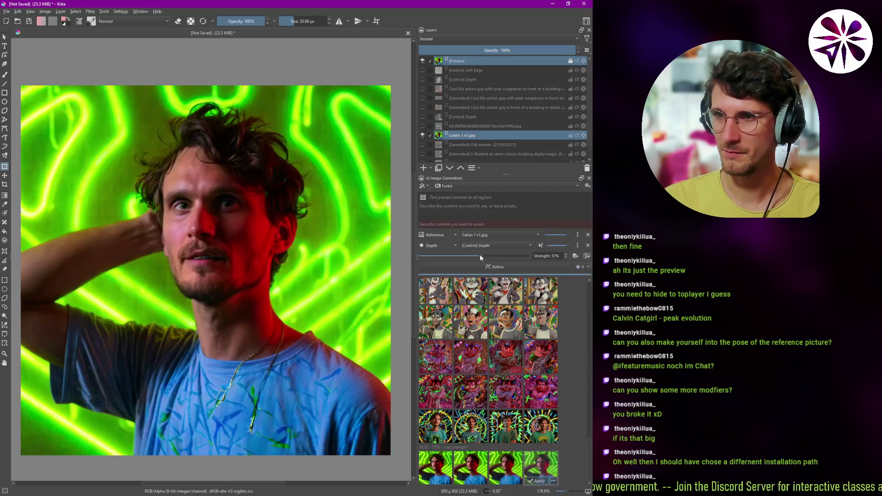
- Set the strength to 100%, generate images from the portrait's Reference and Depth controls, and preview the results
drag(480, 255, 529, 255)
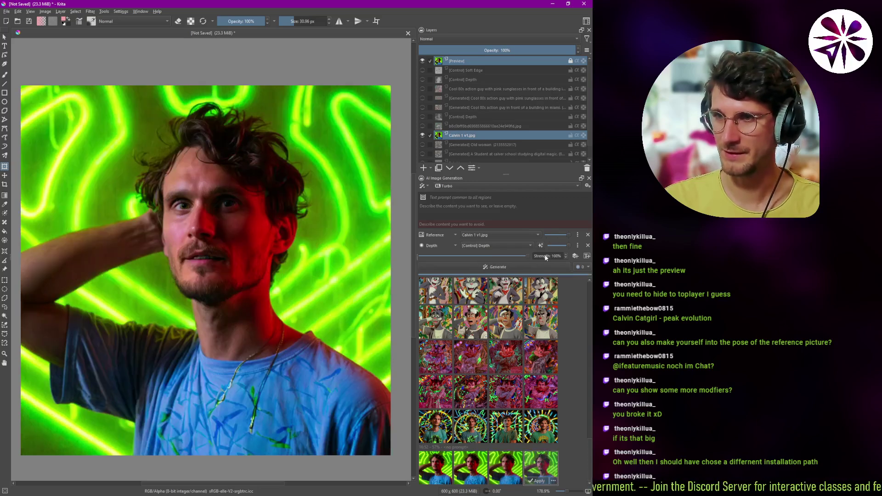
click(507, 266)
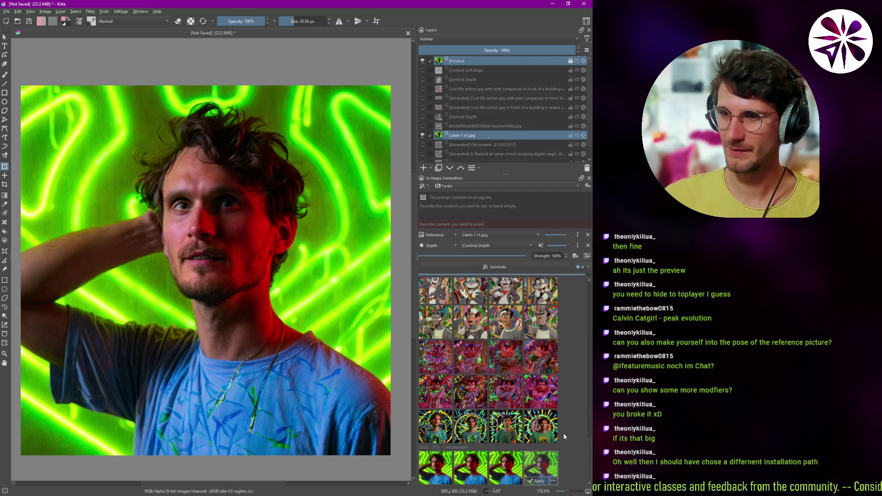
click(450, 463)
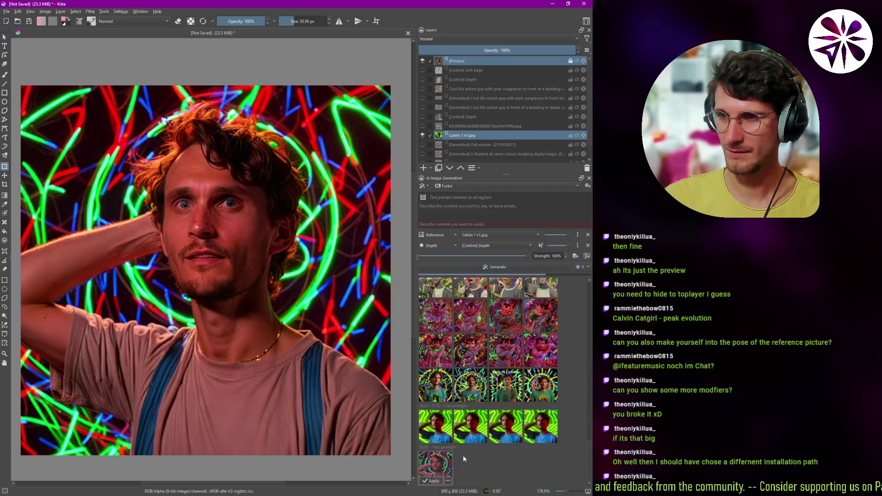
click(483, 245)
click(431, 217)
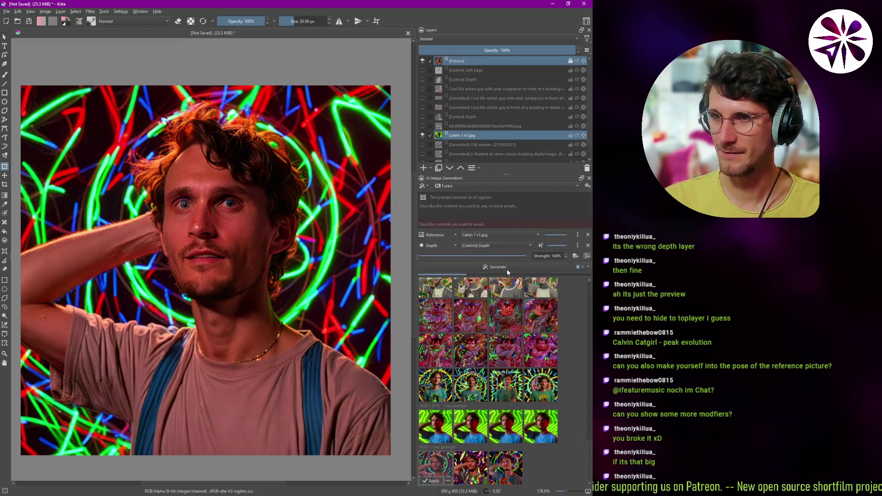
click(467, 462)
click(505, 464)
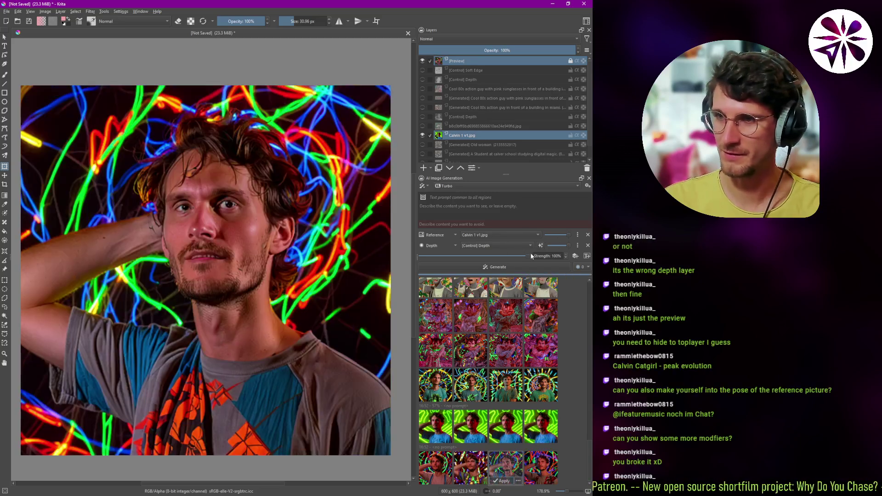
- Remove the Reference control, hide the preview, and refine the portrait at 71% strength with Depth alone, previewing the results
click(586, 235)
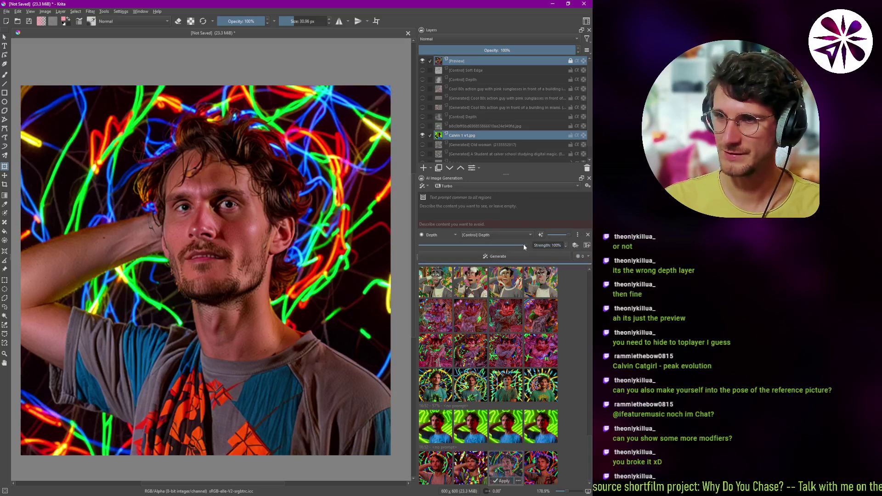
click(423, 61)
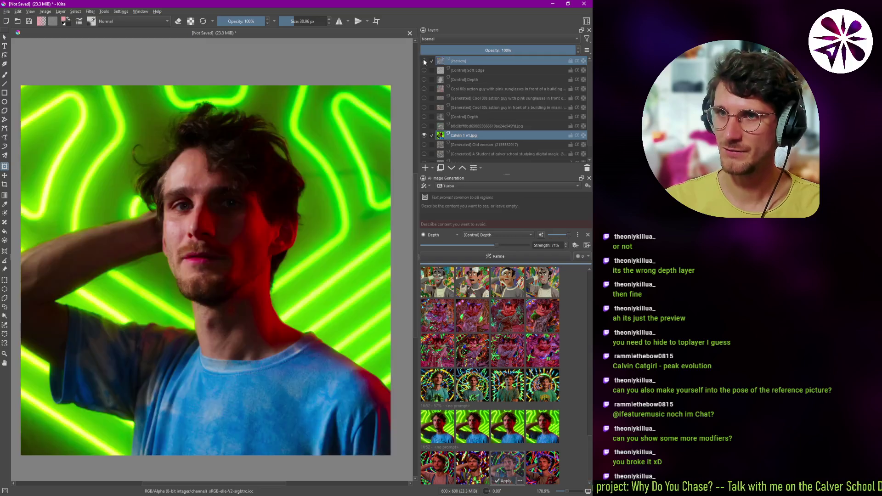
click(514, 259)
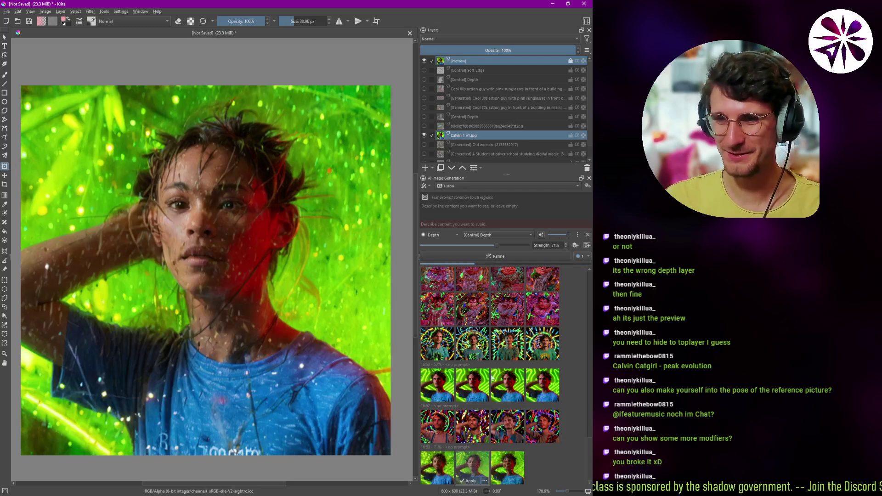
click(503, 465)
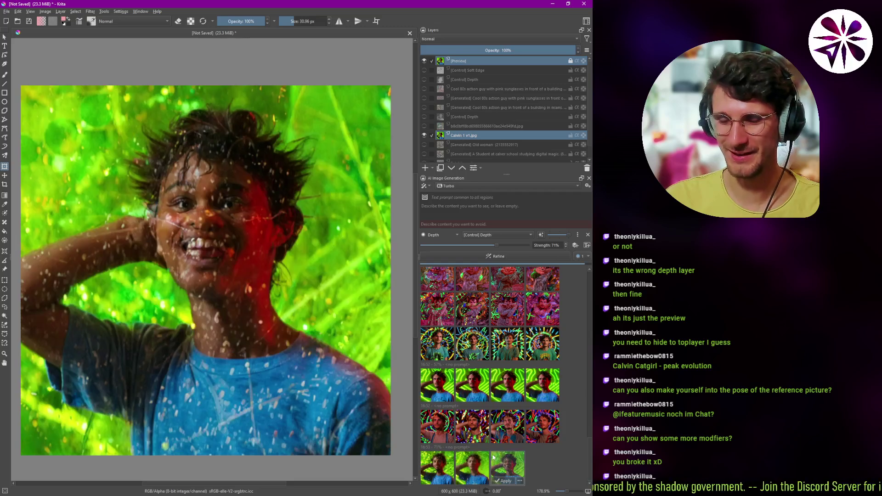
click(550, 465)
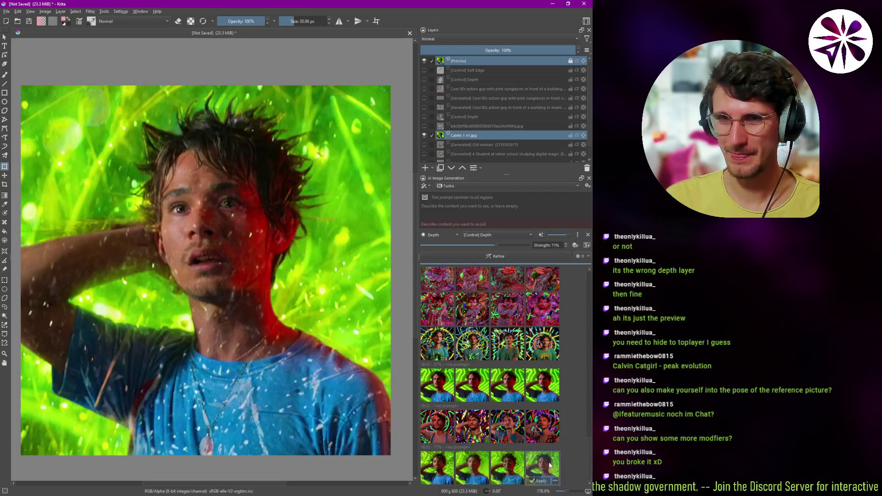
- Add a Reference control using the portrait layer, hide the preview, and set the strength to 100%
click(577, 246)
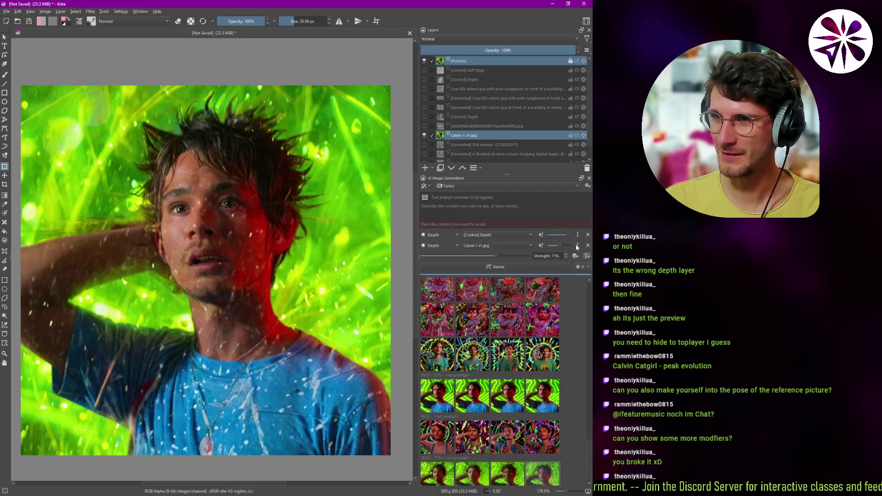
click(454, 248)
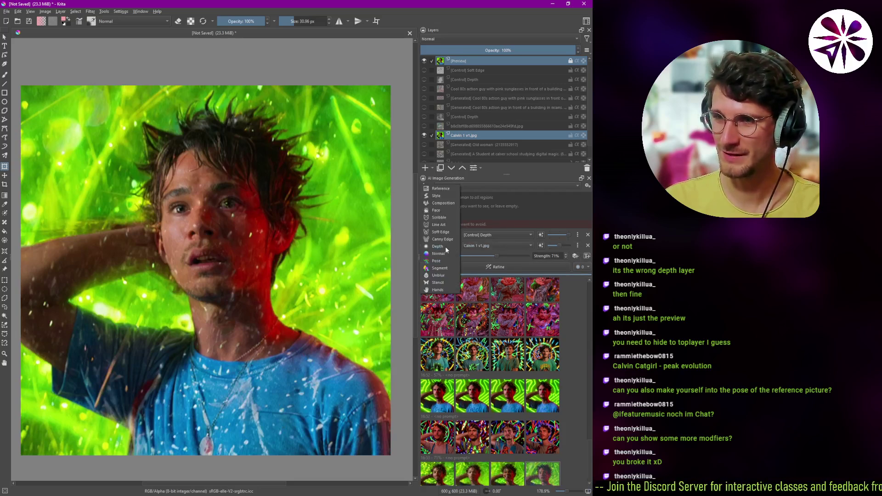
click(440, 189)
click(424, 61)
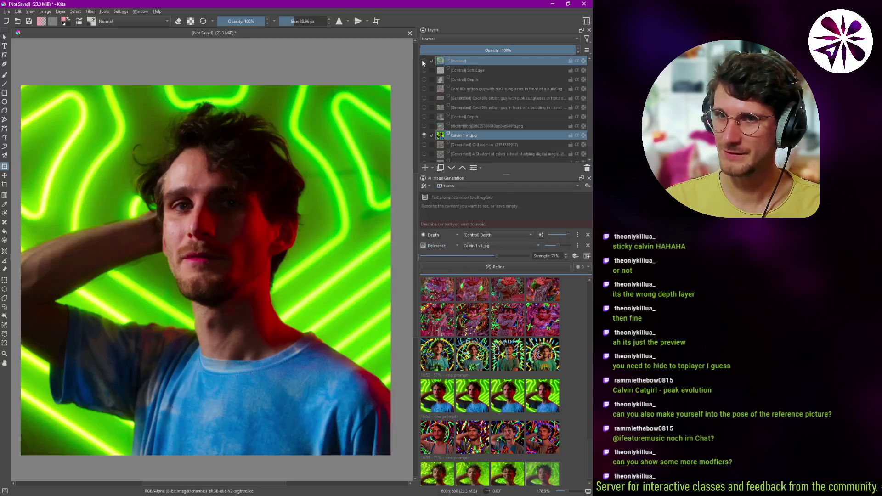
drag(500, 256, 531, 260)
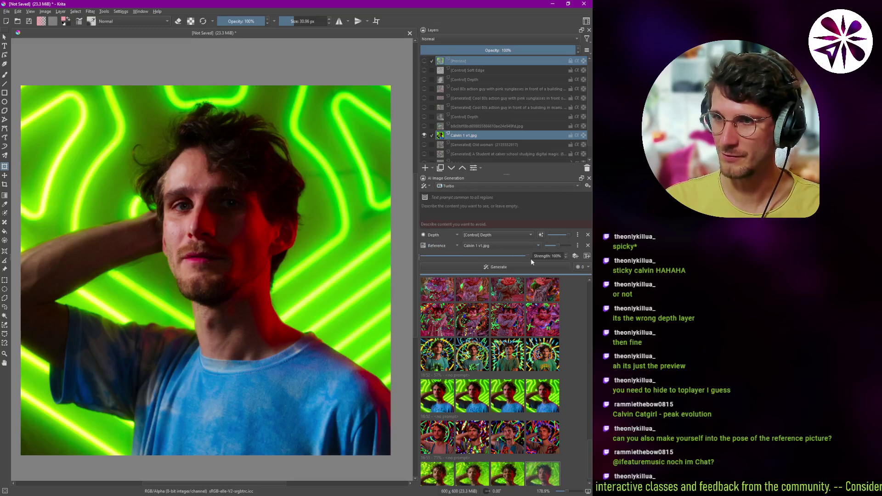
- Generate images with the Depth and Reference controls, raise the Reference weight for a second set, and preview the results
click(499, 267)
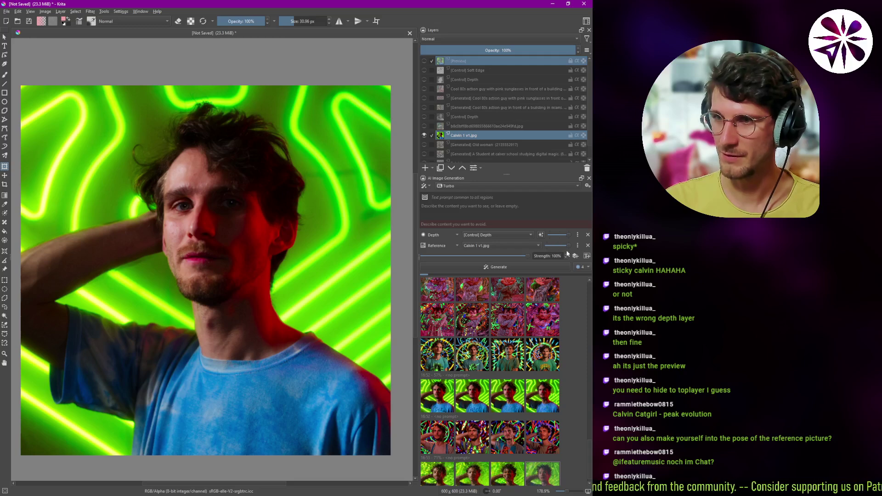
click(536, 267)
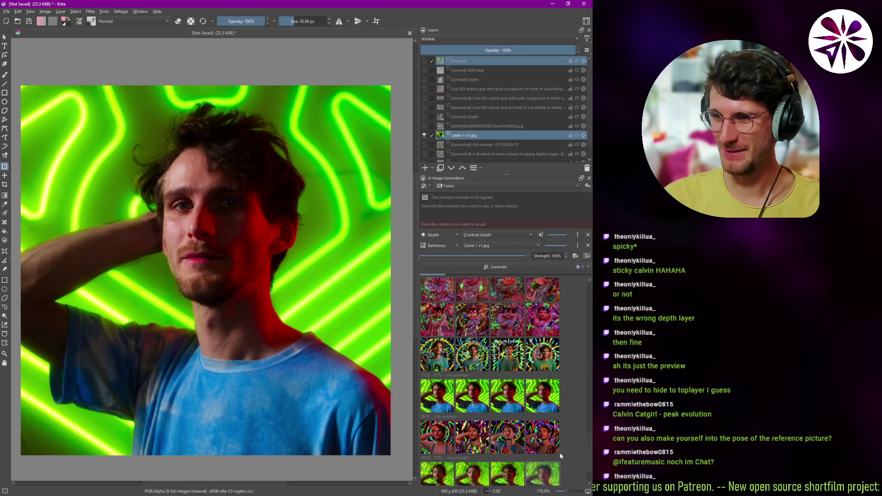
click(446, 469)
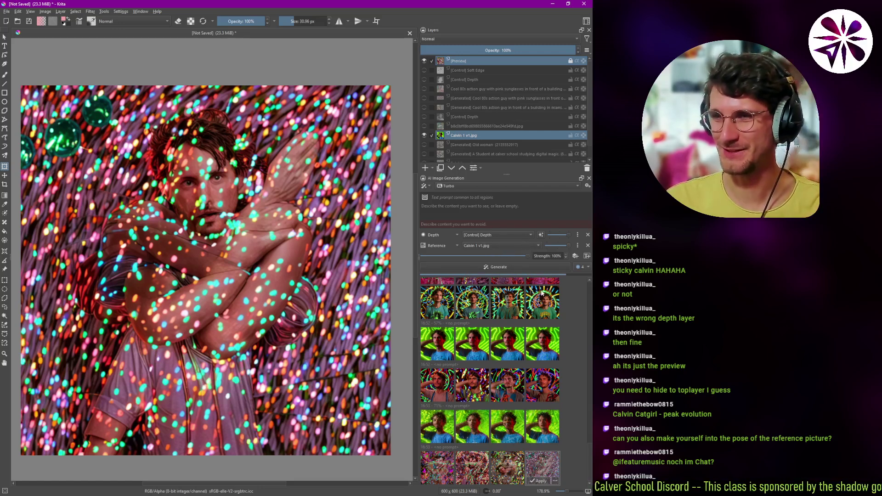
click(448, 461)
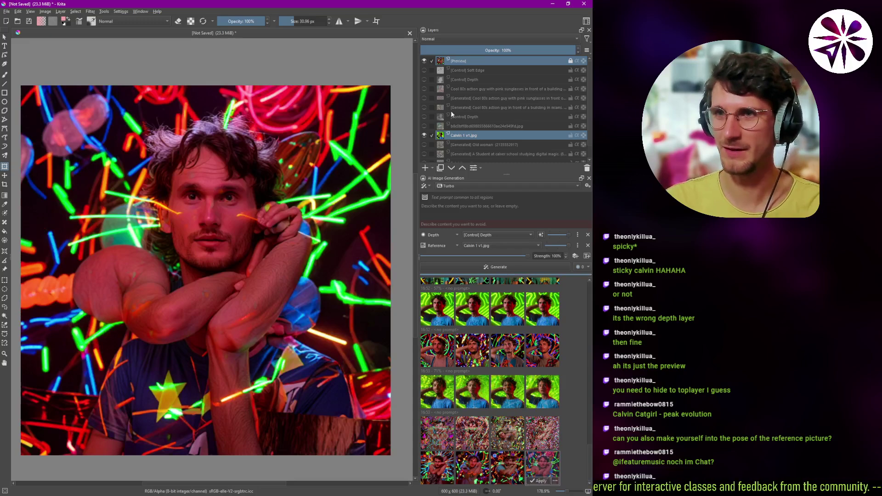
- Hide the preview and portrait layers, and show and select the cartoon cat image layer
click(424, 60)
click(424, 135)
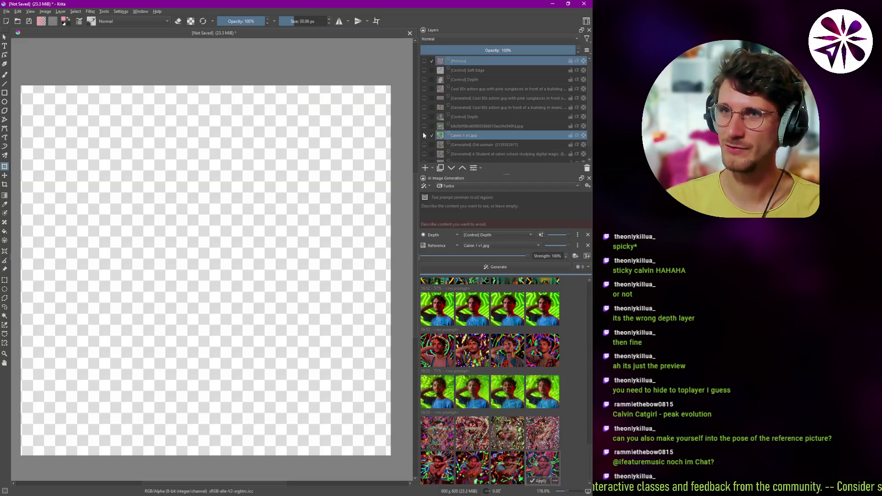
click(425, 79)
click(425, 79)
click(425, 89)
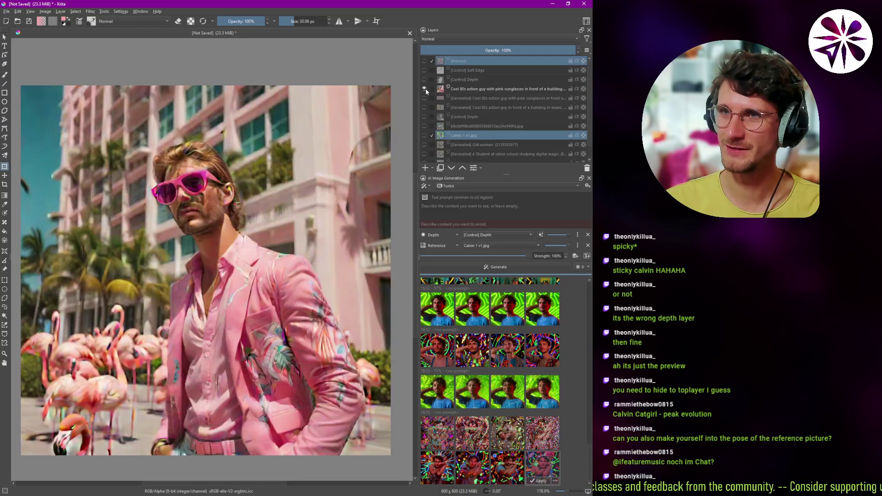
click(425, 89)
click(424, 125)
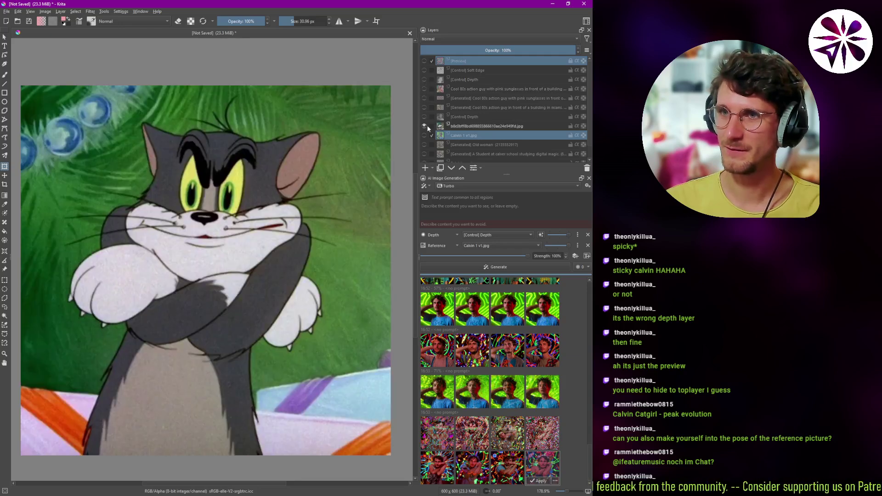
click(482, 125)
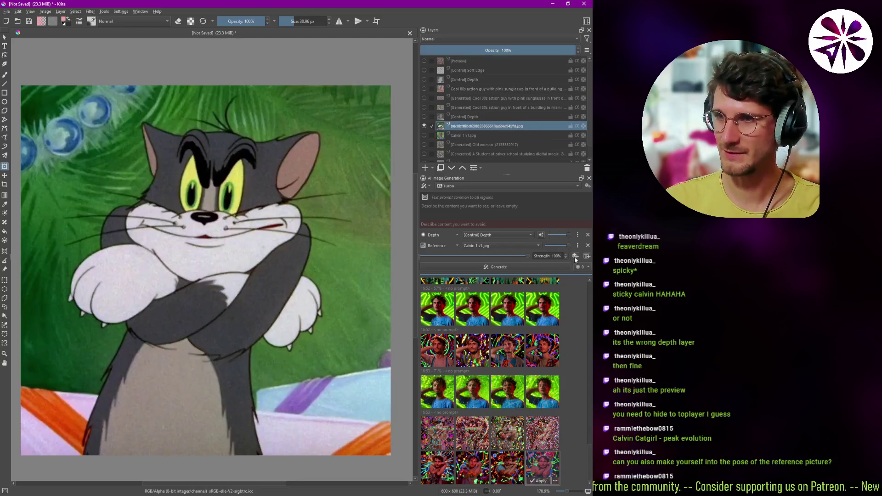
- Add a Pose control based on the cartoon cat image and generate its pose layer
click(586, 255)
click(447, 255)
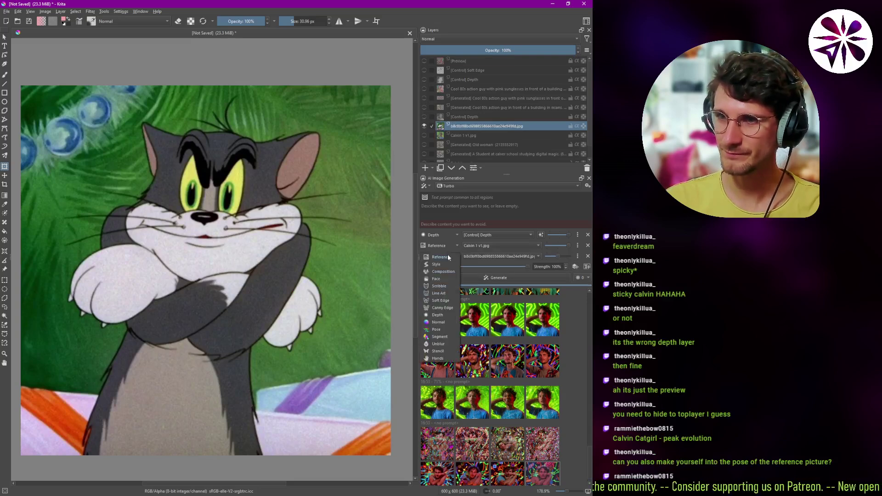
click(436, 329)
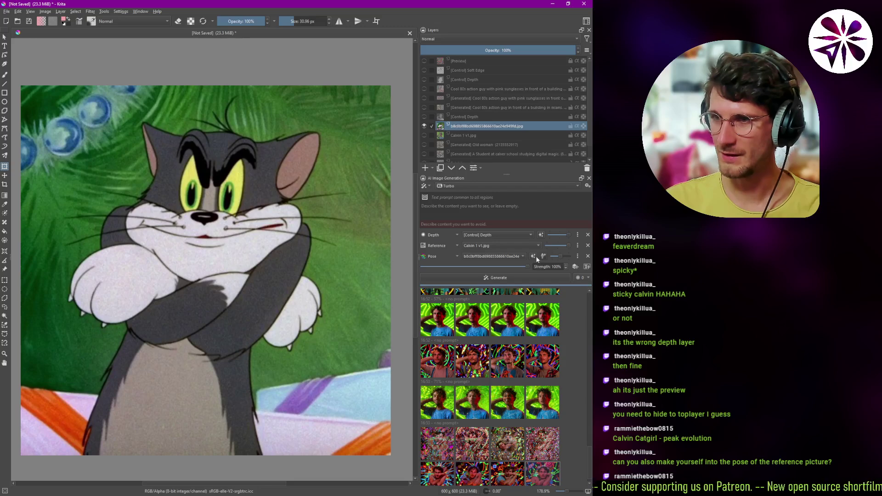
click(534, 257)
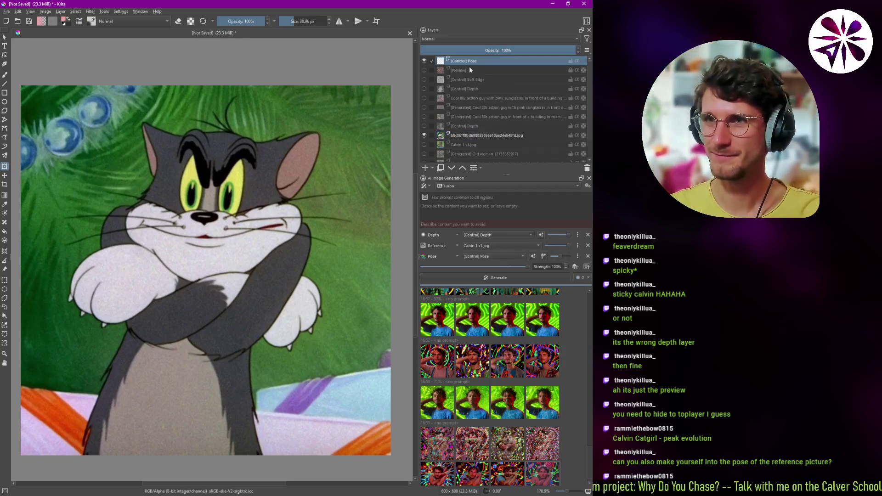
- Add a pose skeleton over the cat, shift its head points up toward the forehead, and delete the pose layer
click(5, 37)
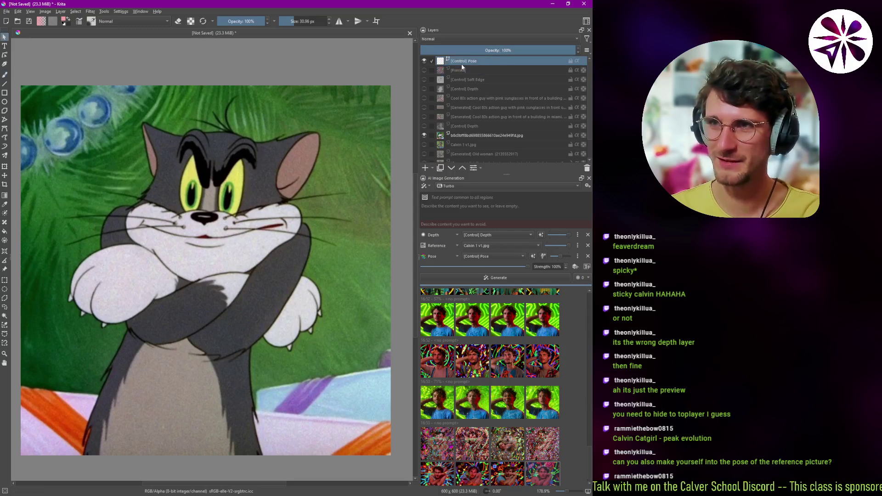
click(544, 256)
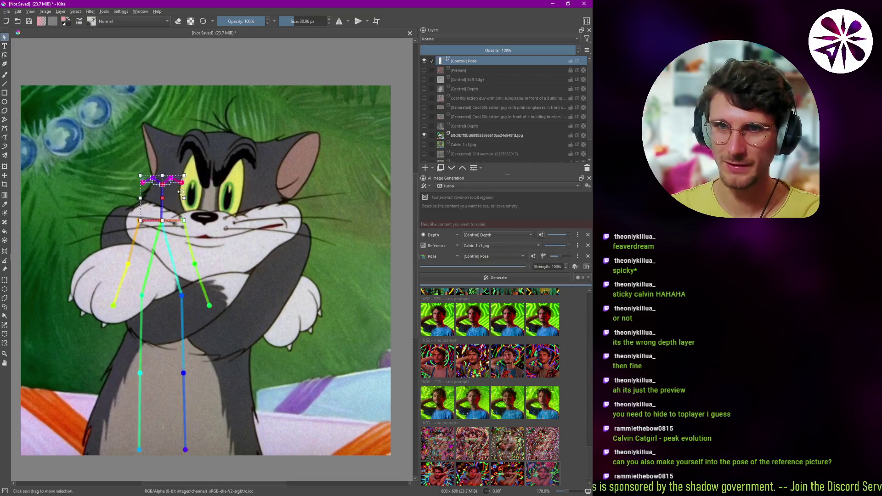
drag(163, 182, 189, 171)
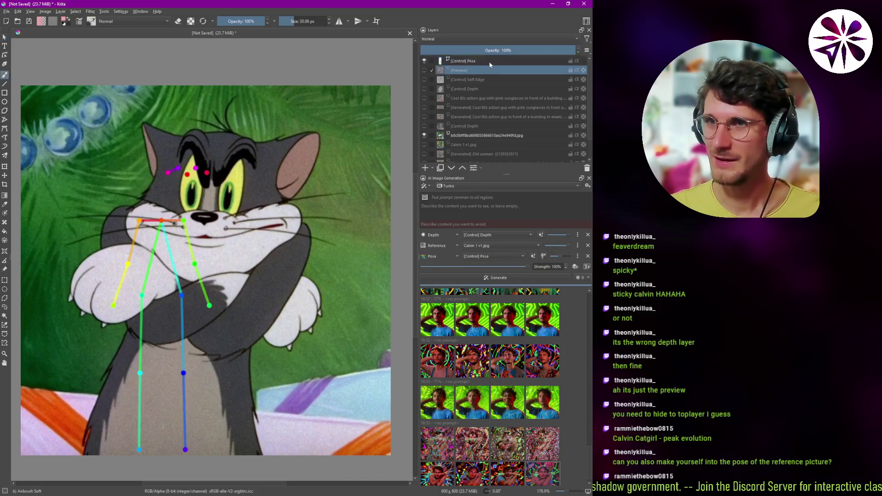
key(shift+Delete)
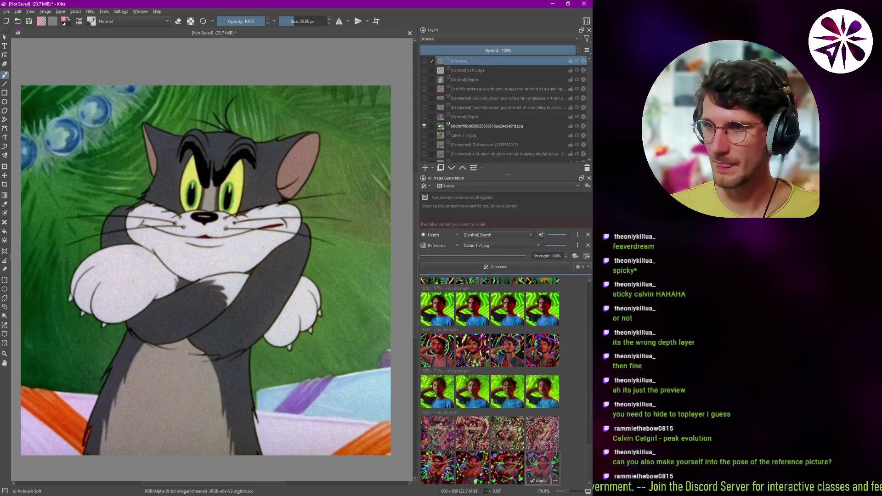
- Switch the image generation style to Cinematic Photo
click(474, 209)
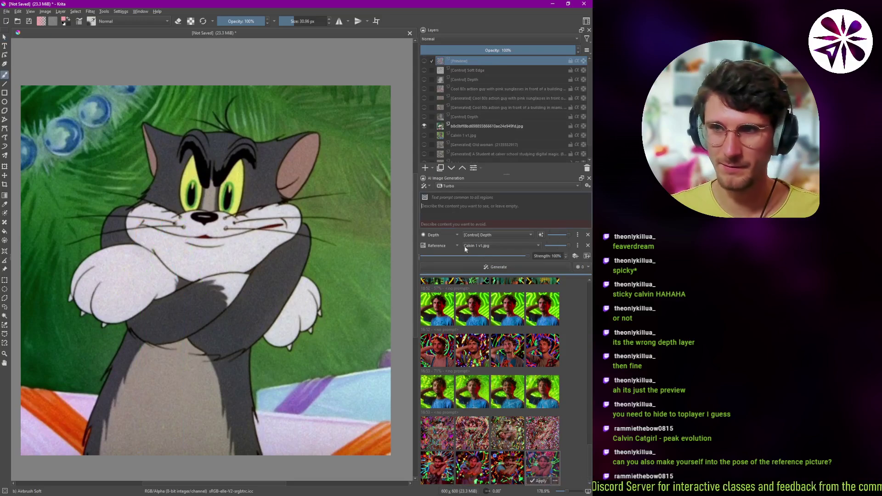
click(451, 186)
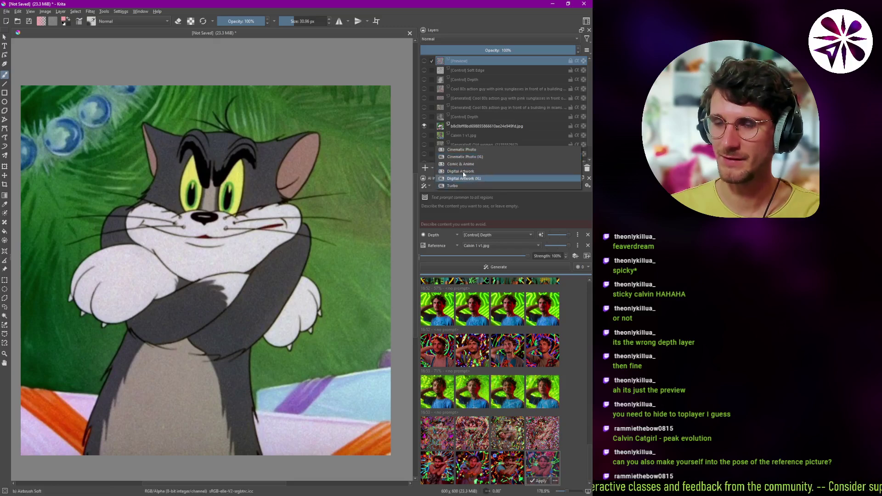
click(476, 151)
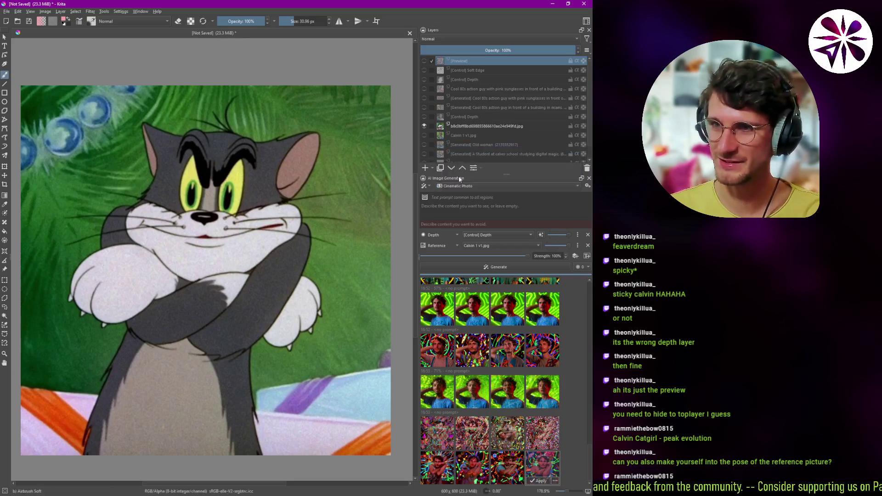
click(430, 187)
- Enter the image prompt "Tom the cat eating some chocolate icecream."
click(487, 206)
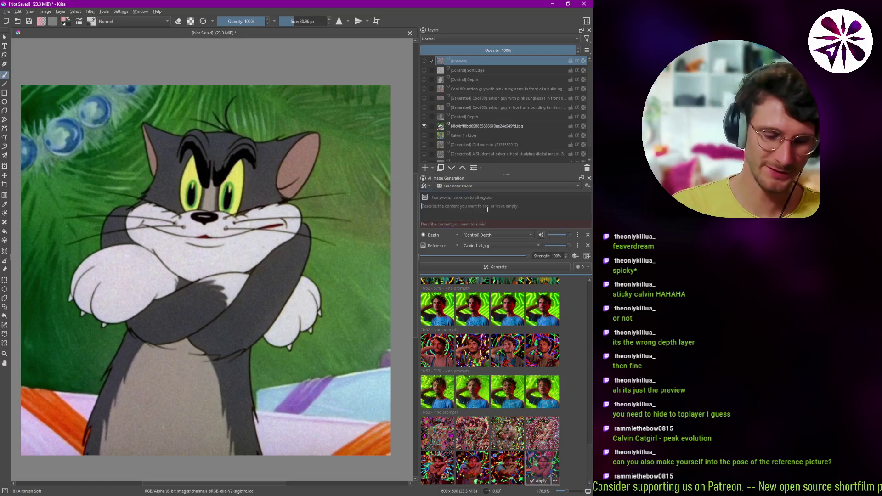
text(the cat eating)
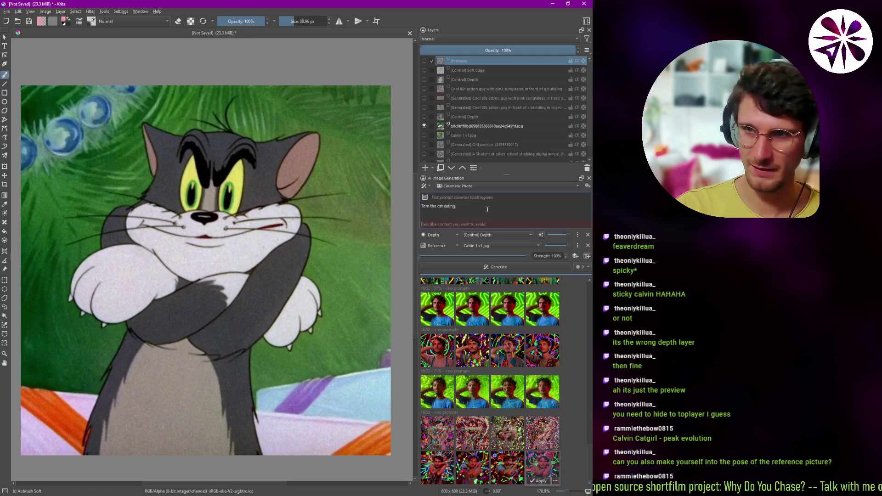
text(om the cat eating)
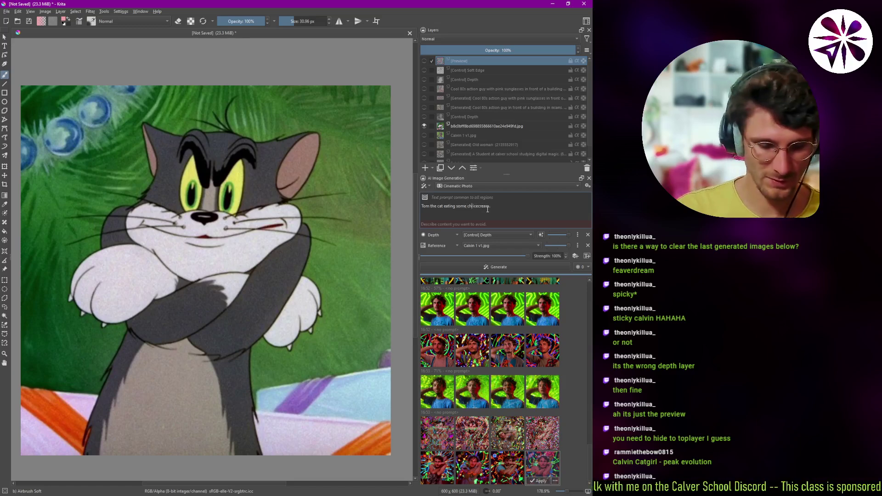
text(ate)
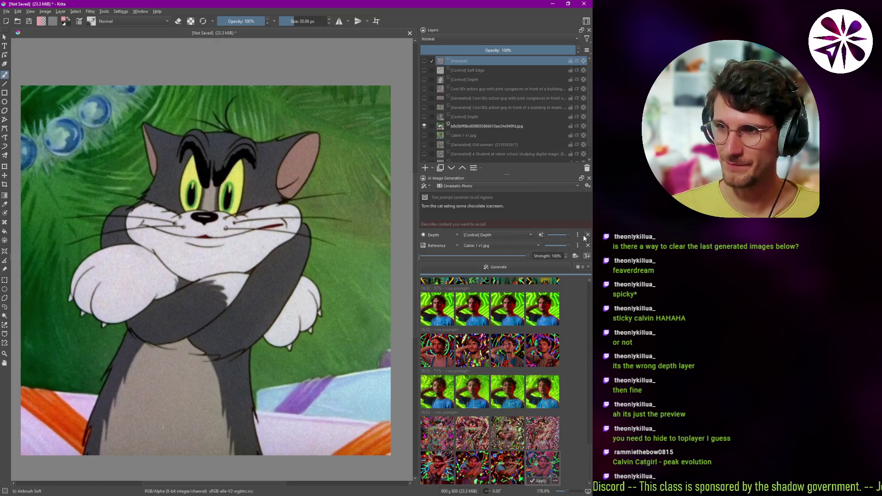
- Remove the Depth and Reference controls and generate images from the prompt alone in the Cinematic Photo style
click(585, 235)
click(585, 235)
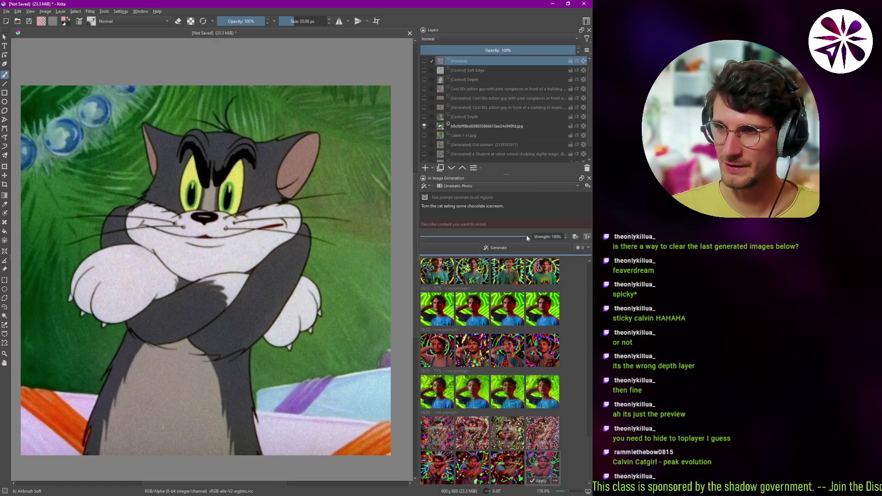
click(495, 248)
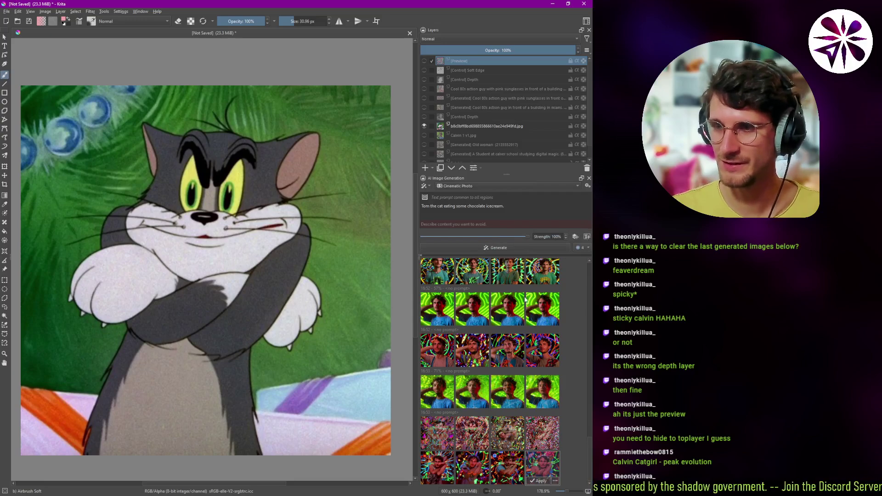
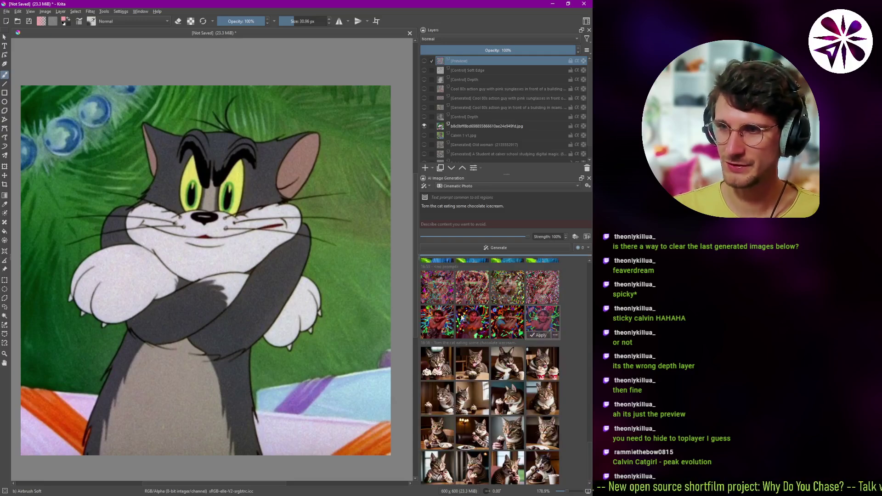
- Preview the generated Cinematic Photo cat images one after another on the canvas
click(442, 362)
click(486, 367)
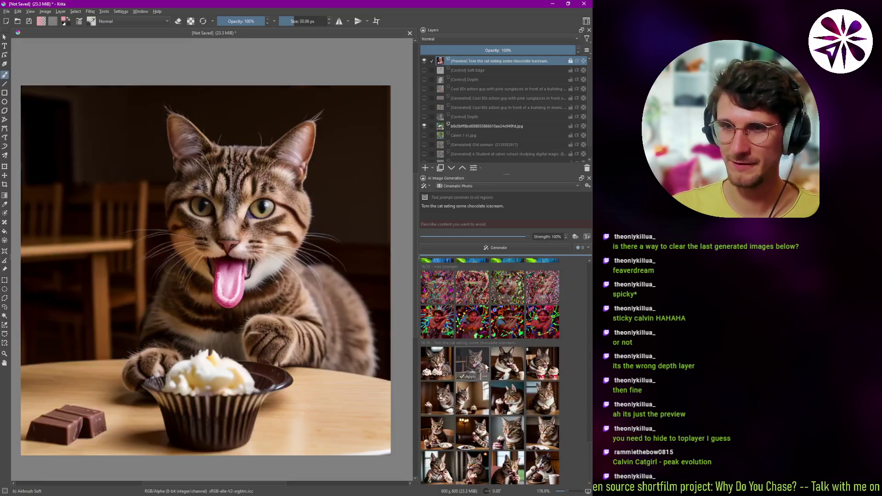
click(517, 367)
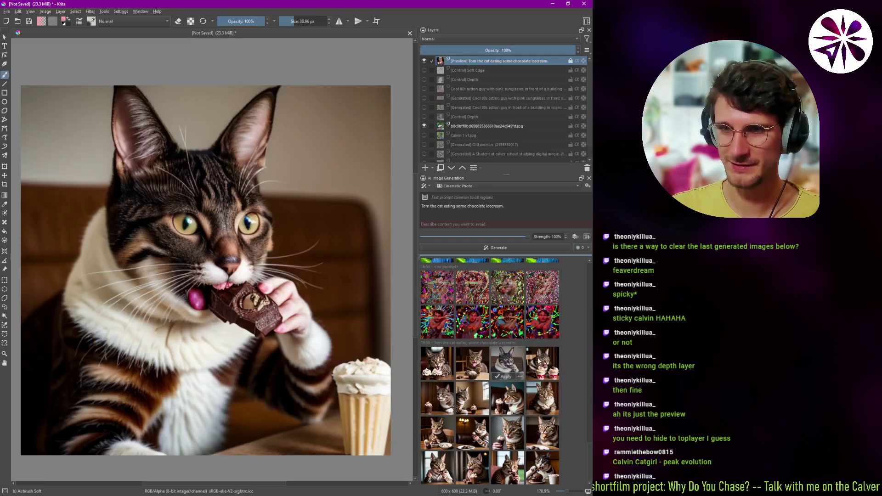
click(541, 363)
click(446, 390)
click(478, 393)
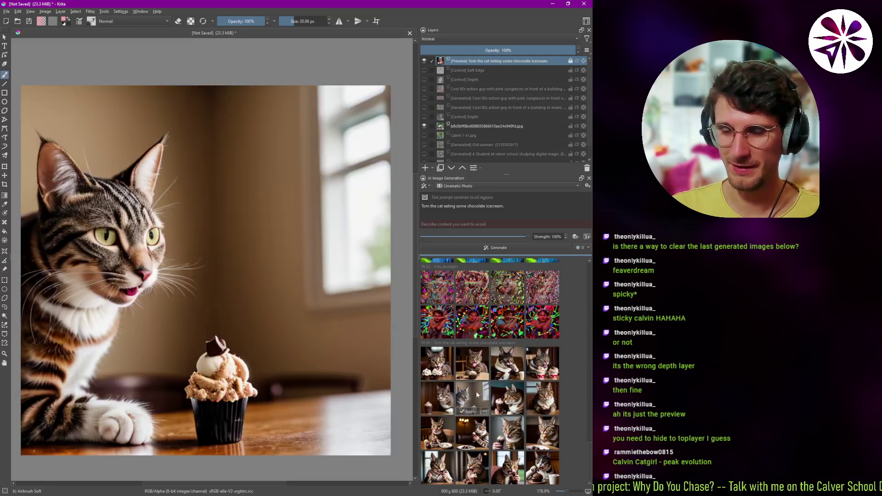
click(509, 390)
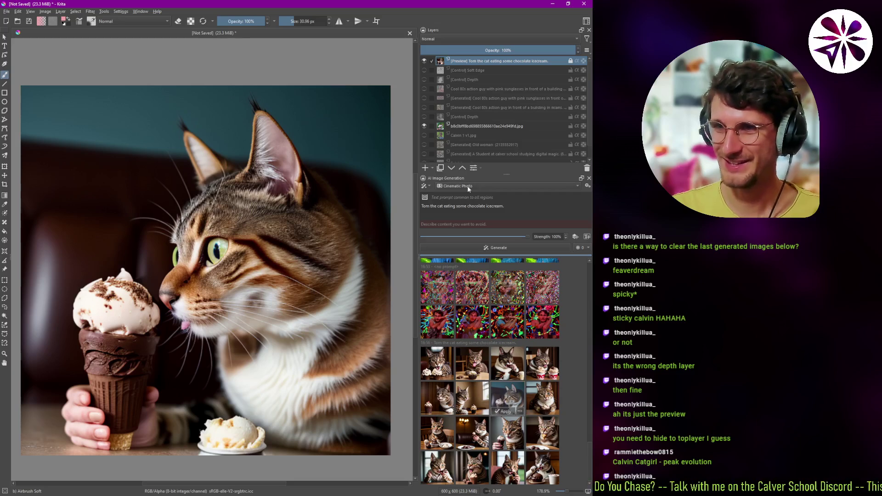
click(439, 434)
click(472, 426)
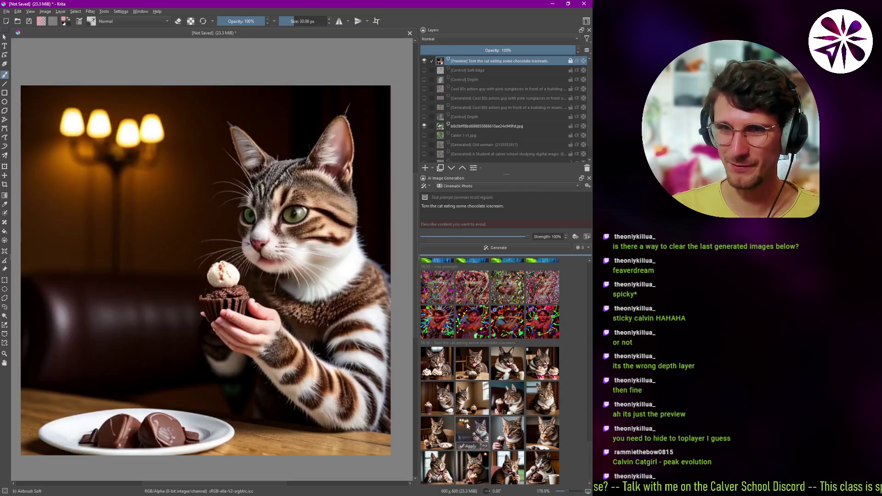
click(500, 426)
click(476, 429)
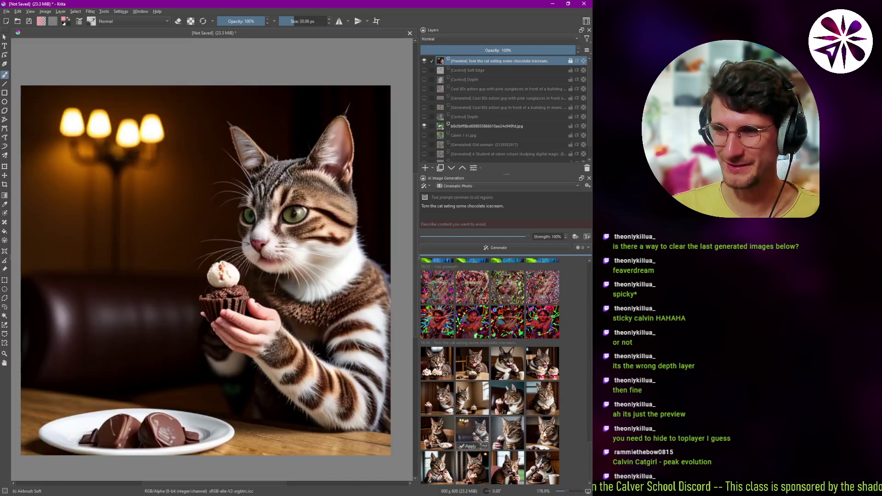
click(544, 433)
click(537, 461)
click(507, 467)
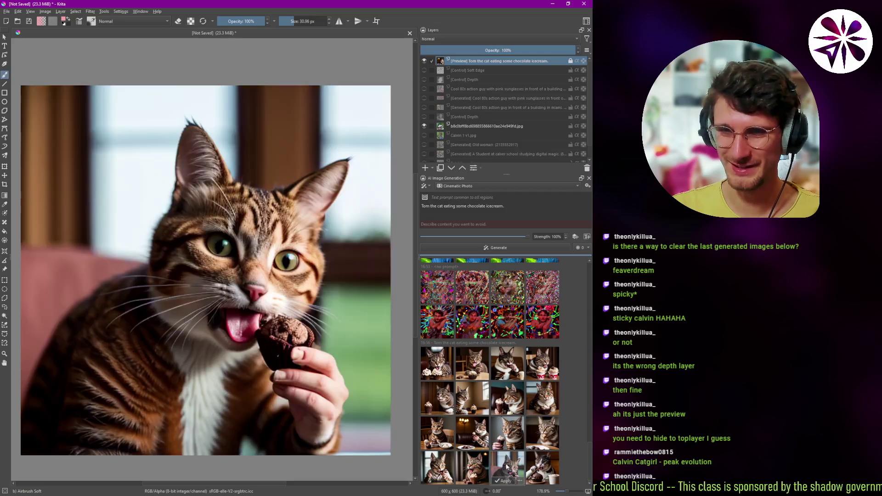
click(468, 466)
click(441, 463)
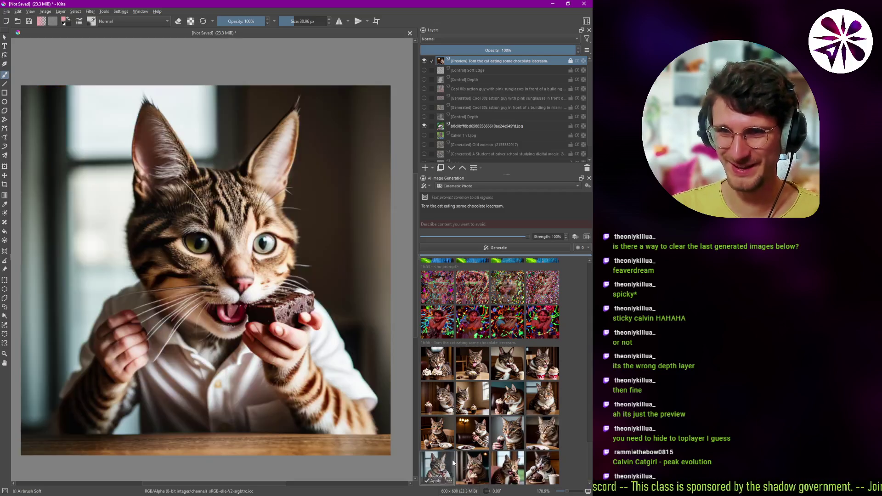
- Switch the generation style to Cinematic Photo (XL) and generate new images from the same prompt
click(469, 186)
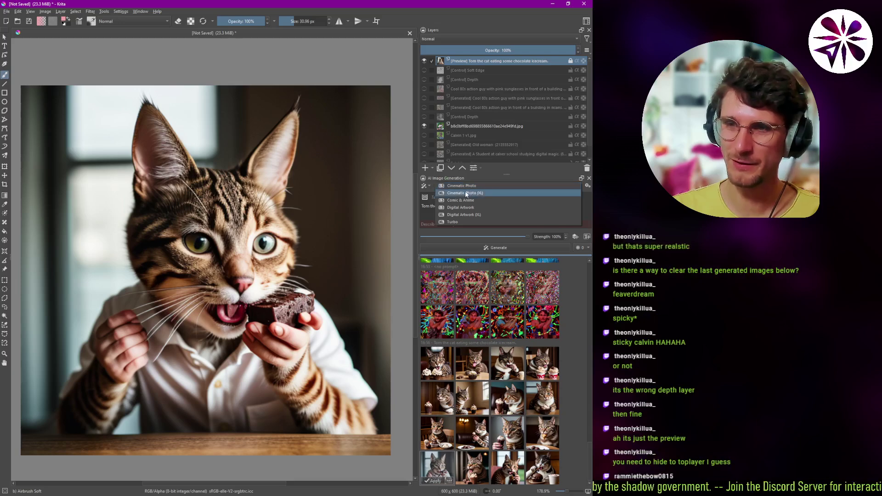
click(463, 193)
click(497, 246)
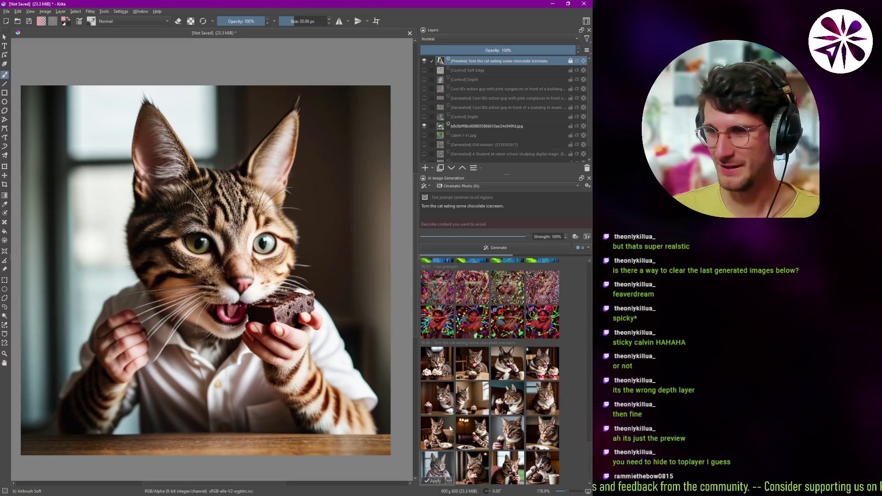
- Preview a few of the earlier Cinematic Photo cat results again while the XL images generate
click(470, 430)
click(449, 427)
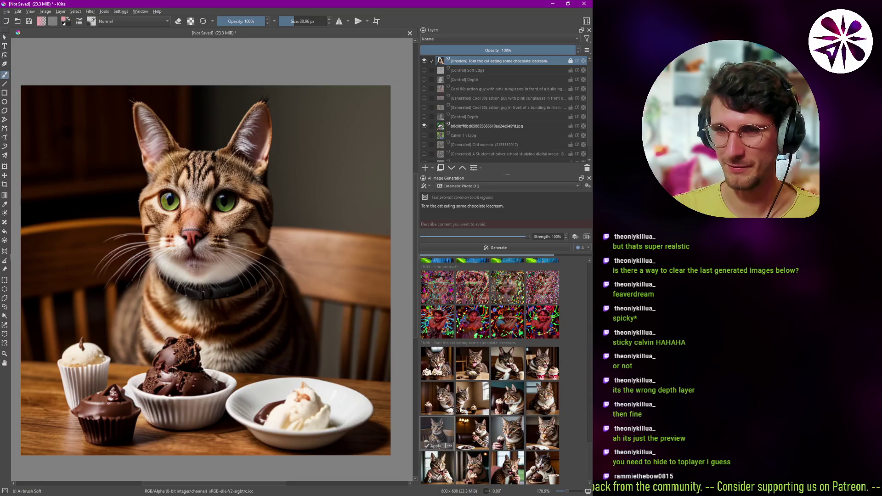
click(441, 395)
click(473, 394)
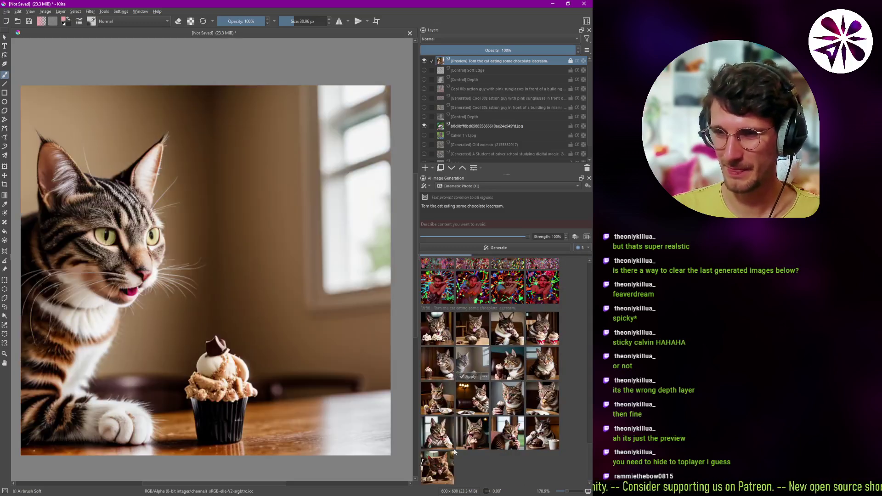
- Preview the new Cinematic Photo (XL) cat images and compare them with each other
click(443, 464)
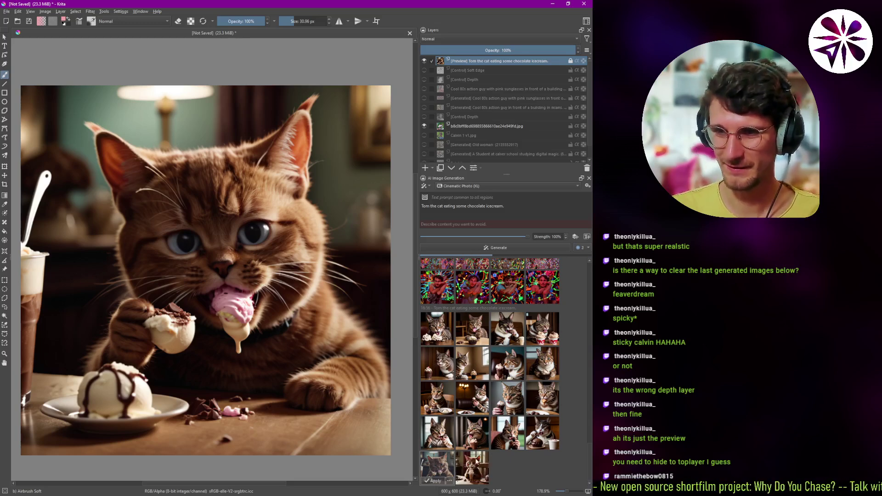
click(475, 462)
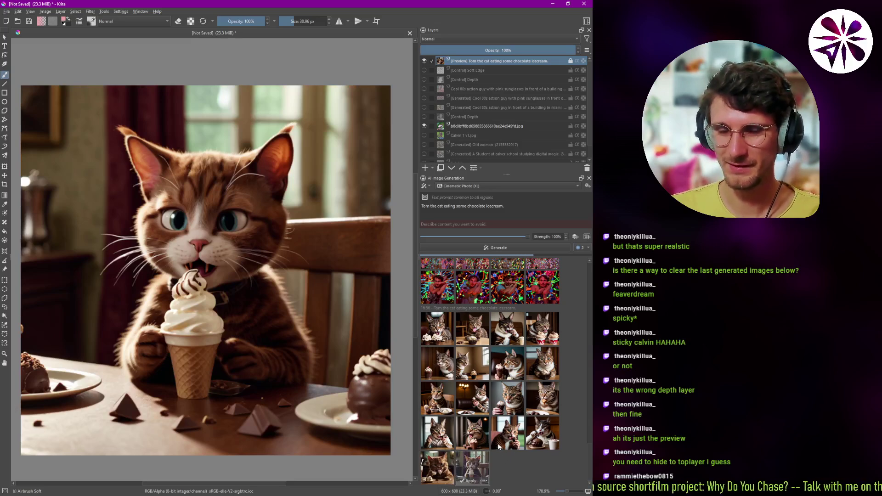
click(437, 464)
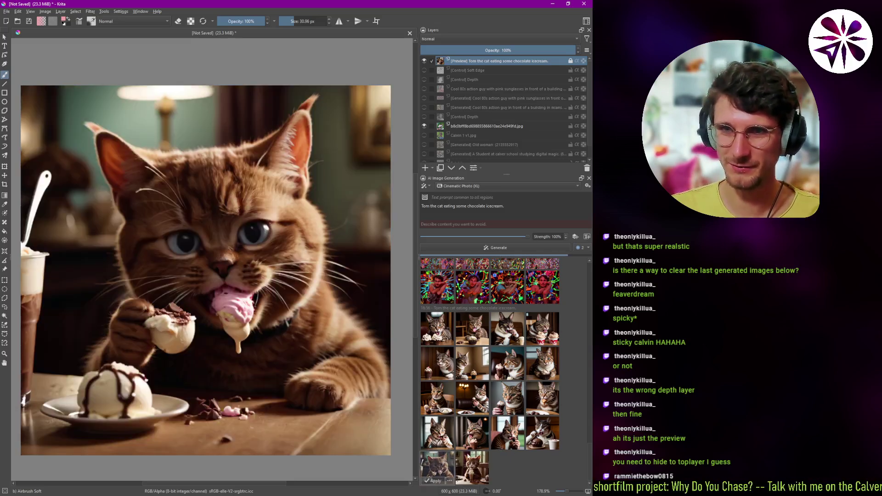
click(478, 464)
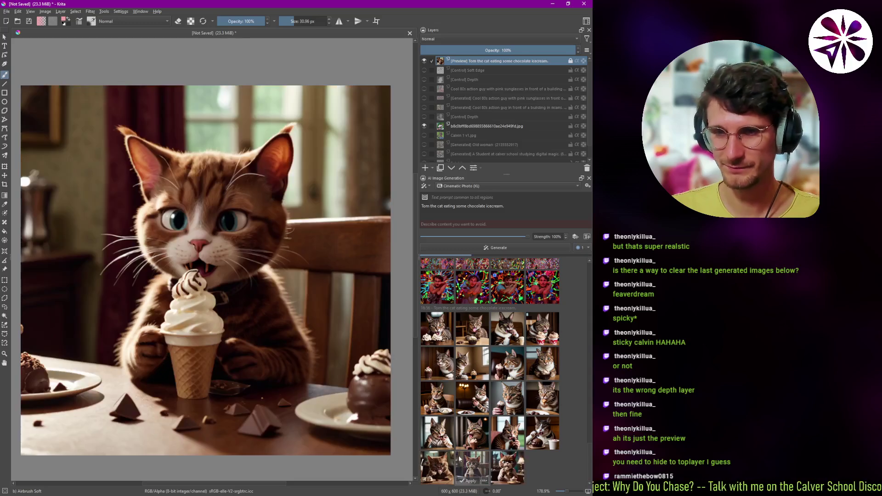
click(444, 461)
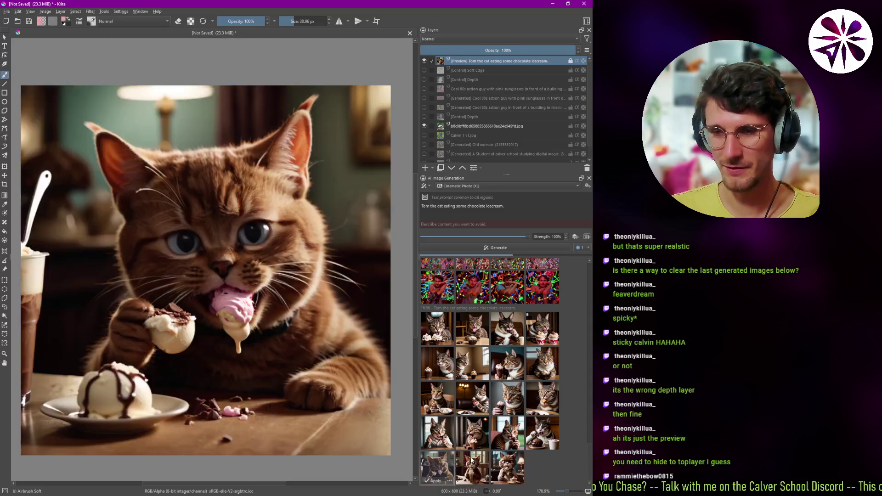
click(501, 465)
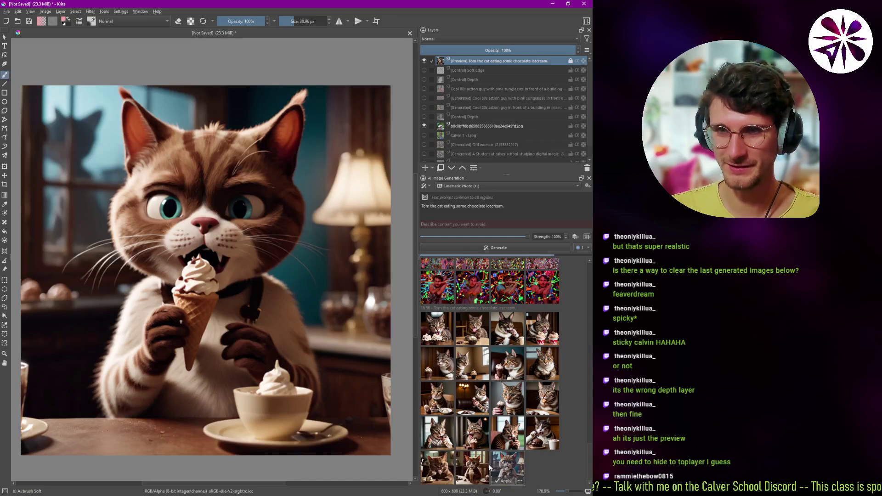
click(482, 465)
click(444, 459)
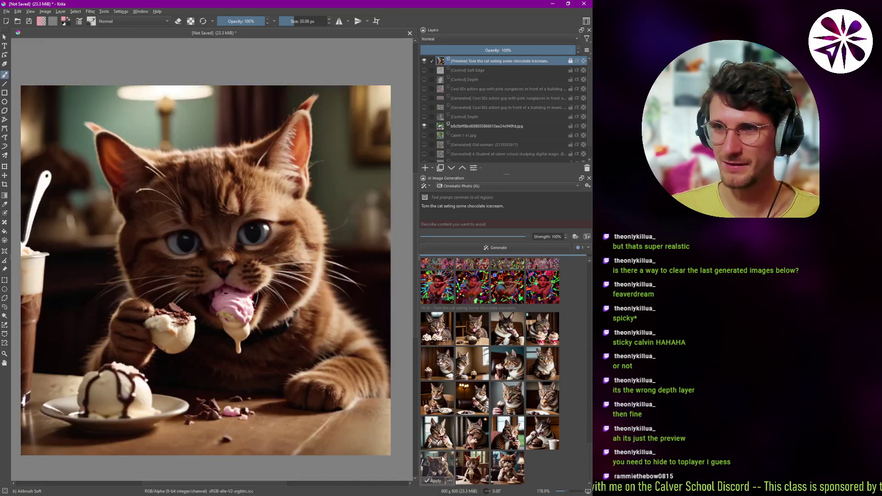
click(473, 461)
click(538, 468)
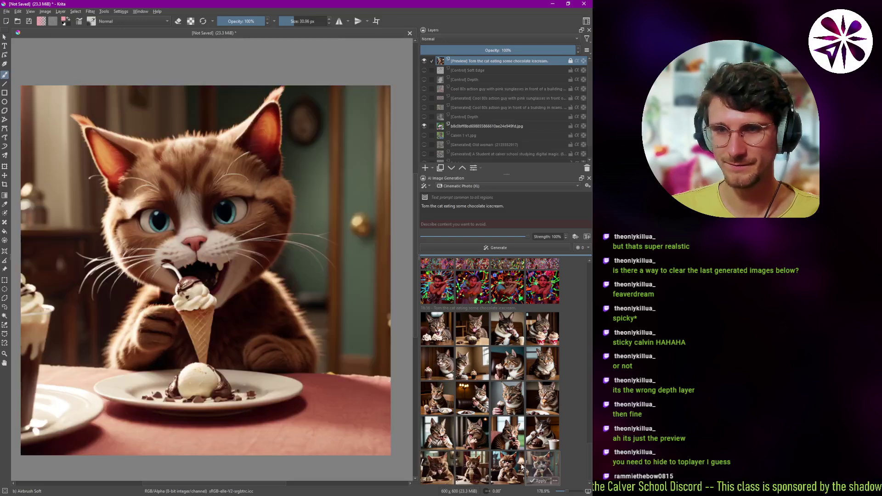
click(496, 460)
click(476, 462)
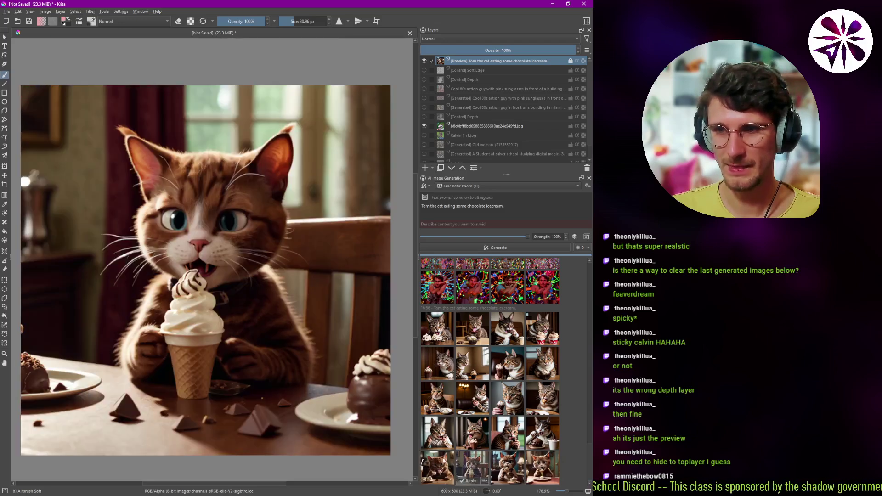
click(499, 461)
click(529, 457)
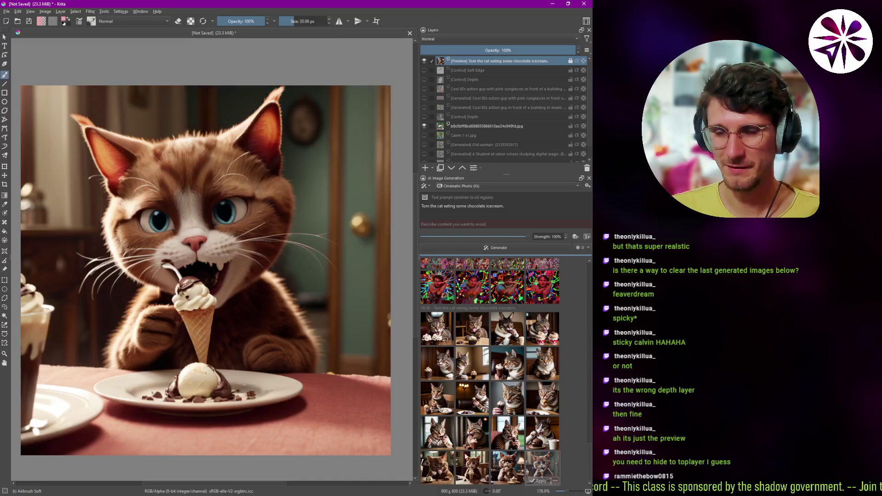
click(473, 465)
- Compare the Cinematic Photo cat images with the Cinematic Photo (XL) ones by previewing results from both sets
click(472, 432)
click(452, 427)
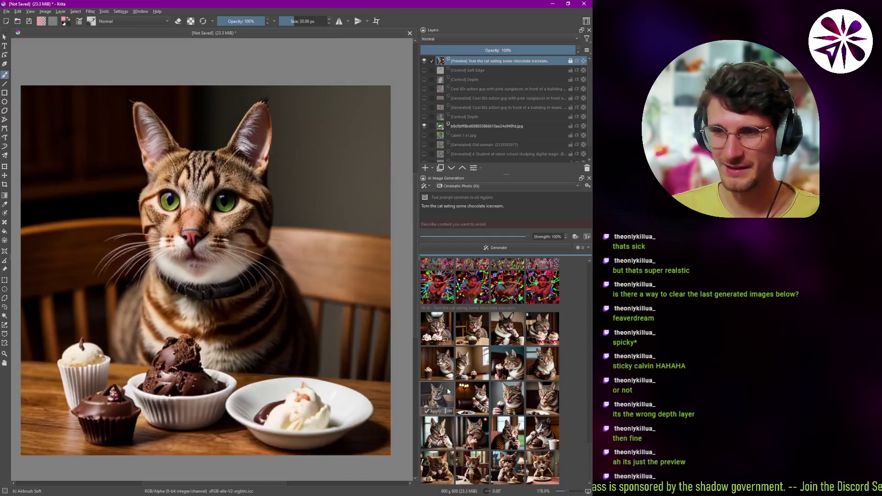
click(443, 398)
click(467, 402)
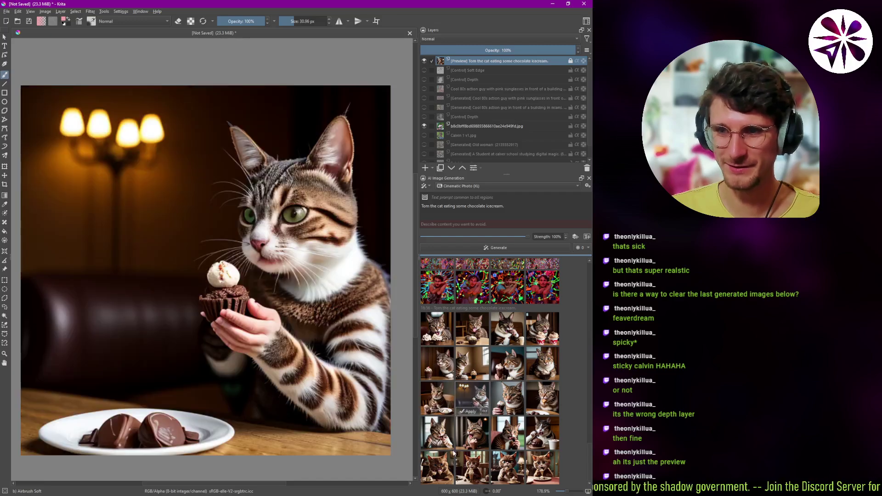
click(444, 453)
click(474, 461)
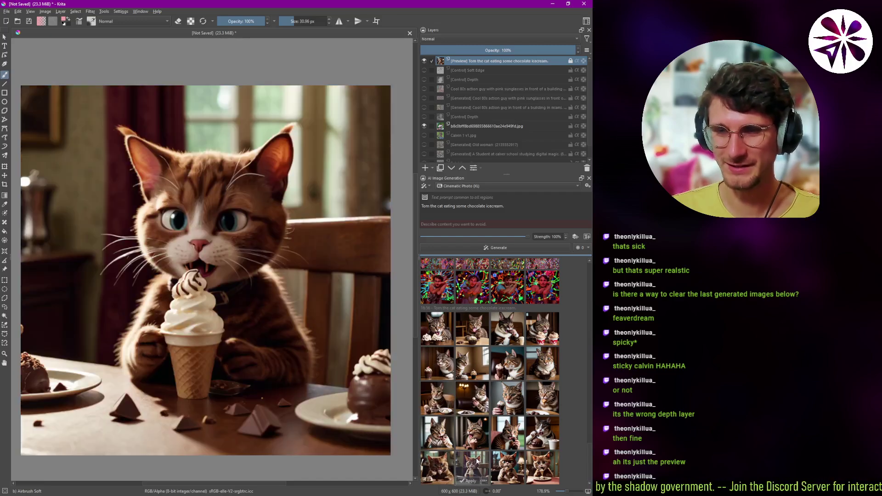
click(510, 463)
click(552, 470)
click(550, 429)
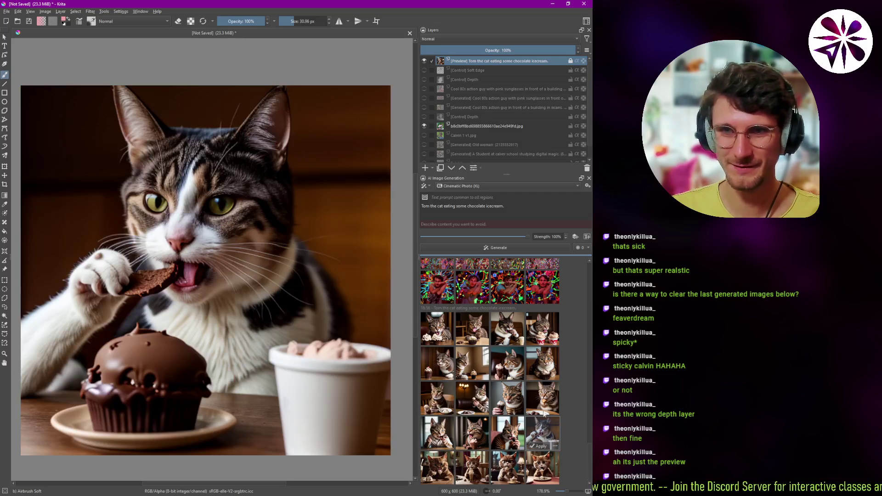
click(545, 403)
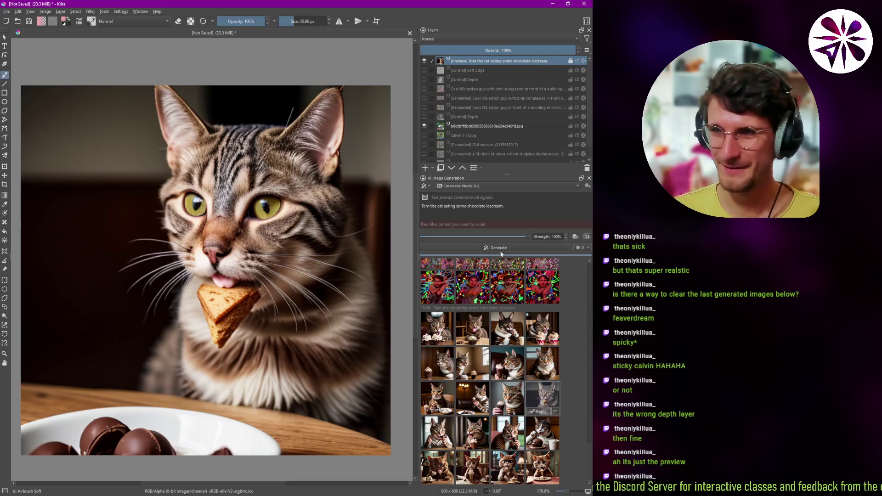
- Switch the generation style to Comic & Anime and generate new images from the same prompt
click(495, 186)
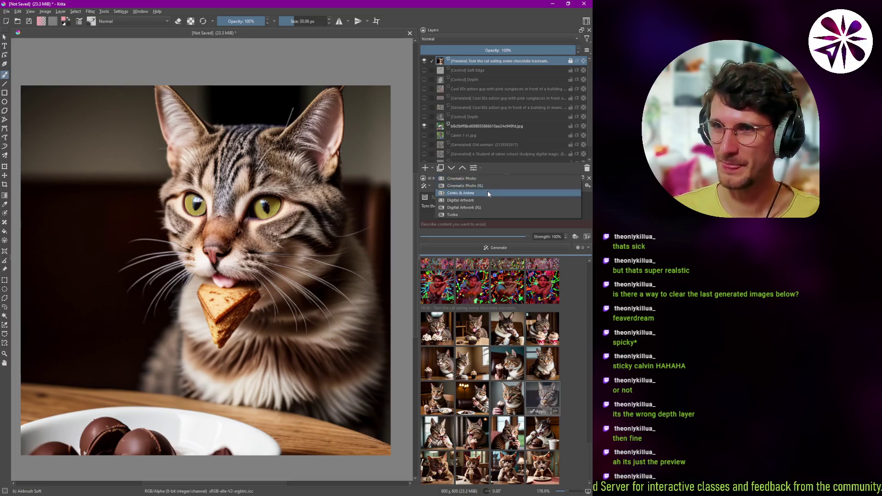
click(489, 193)
click(485, 249)
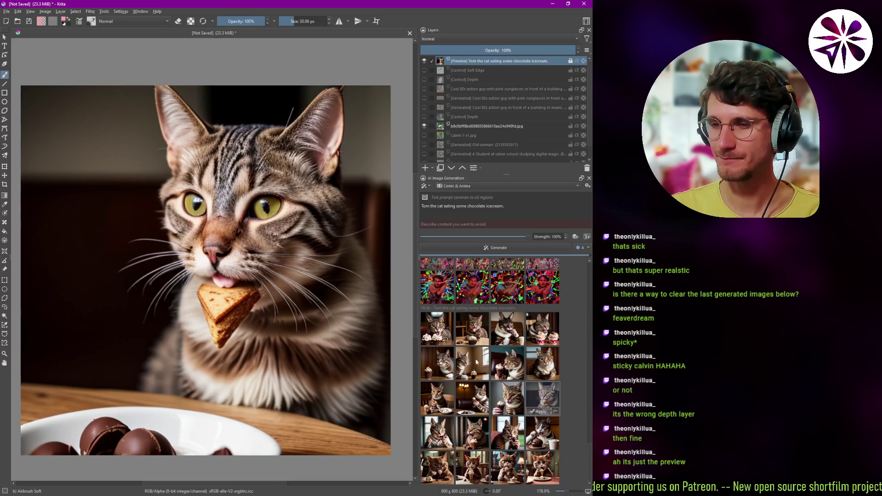
- Preview the first Comic & Anime results one after another on the canvas while the remaining images generate
click(439, 465)
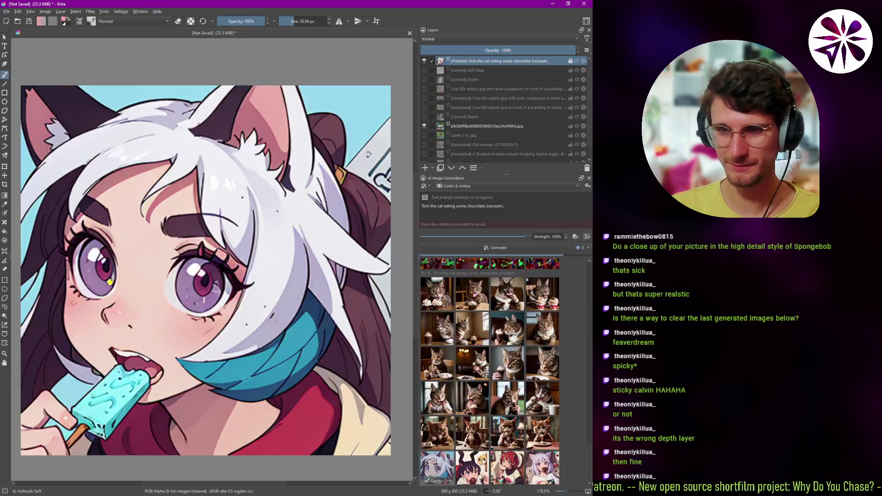
click(483, 463)
click(509, 460)
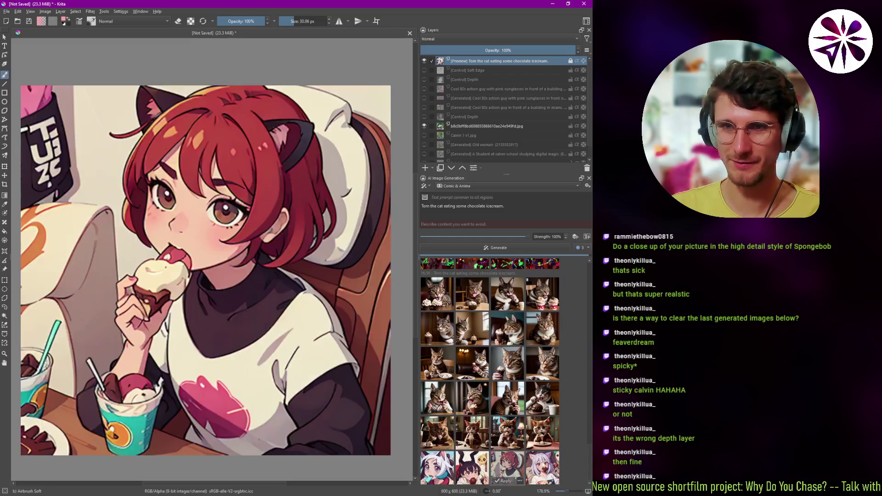
click(541, 464)
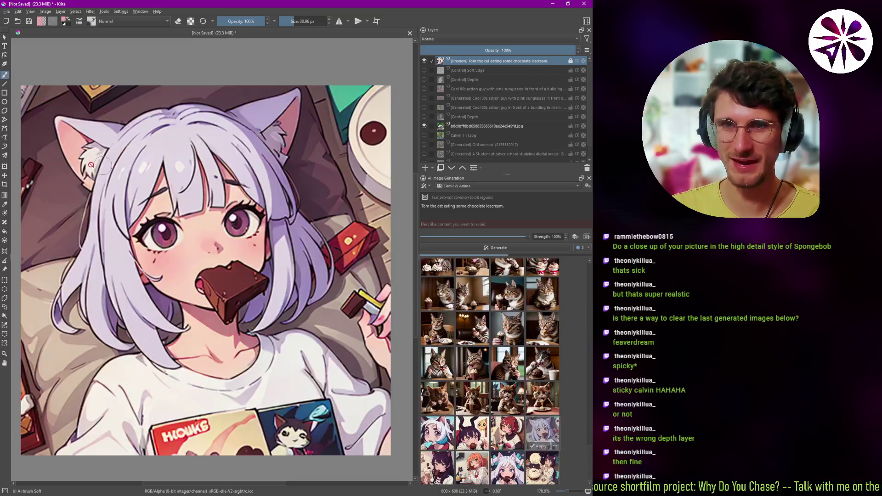
click(439, 434)
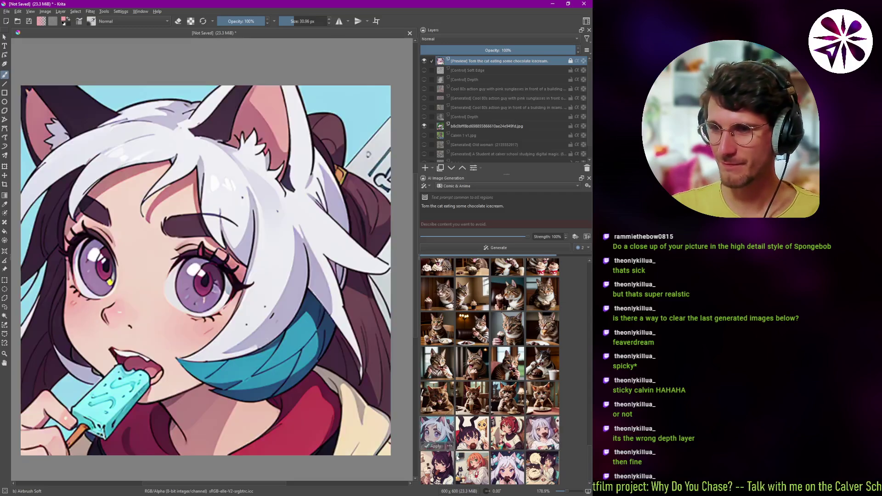
click(438, 466)
click(474, 461)
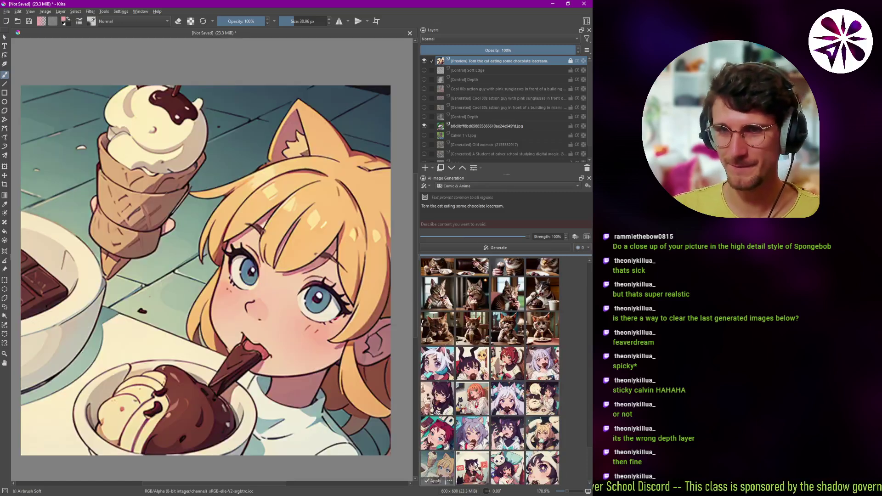
- Preview the last two rows of Comic & Anime results and compare them, ending on the girl with the white cat plush
click(477, 464)
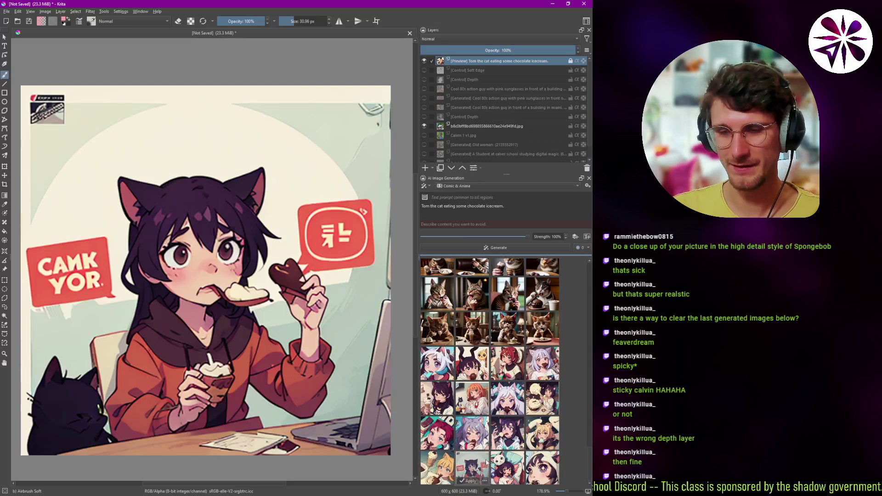
click(503, 466)
click(540, 465)
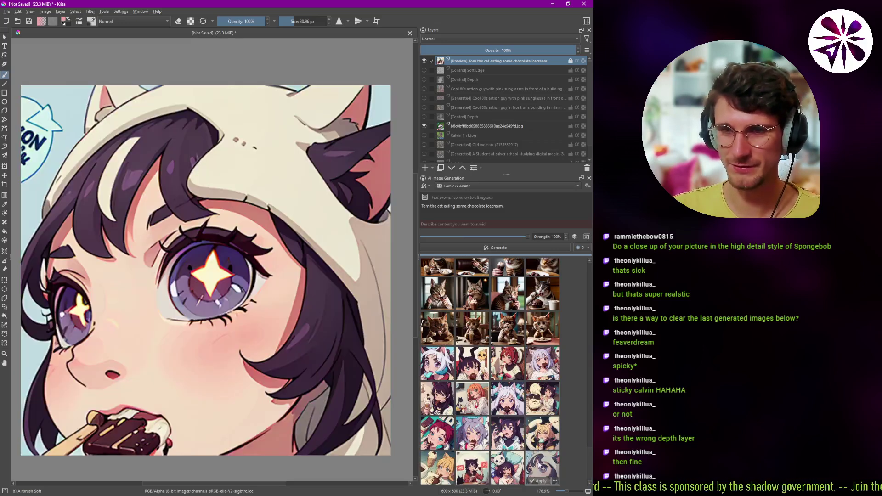
click(509, 429)
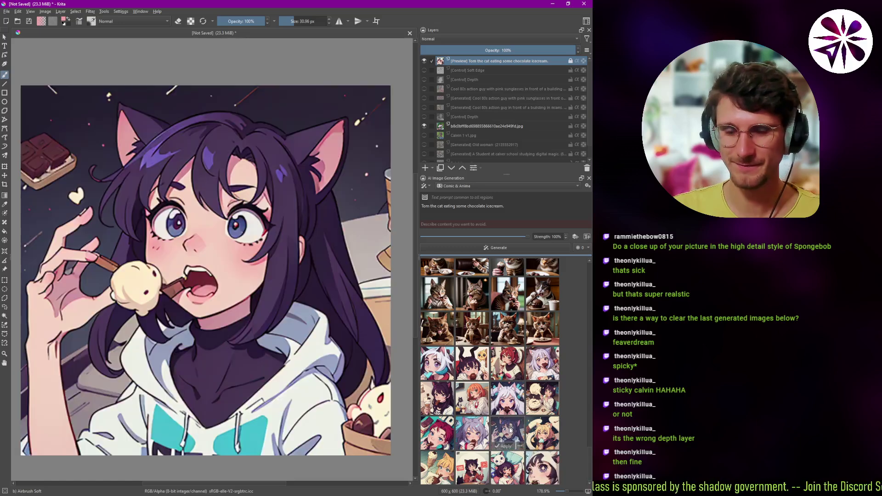
click(505, 462)
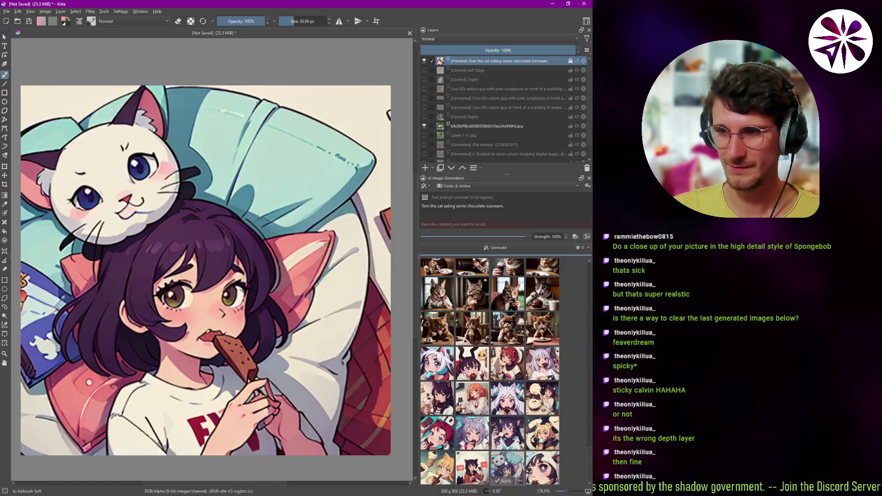
click(474, 461)
click(437, 466)
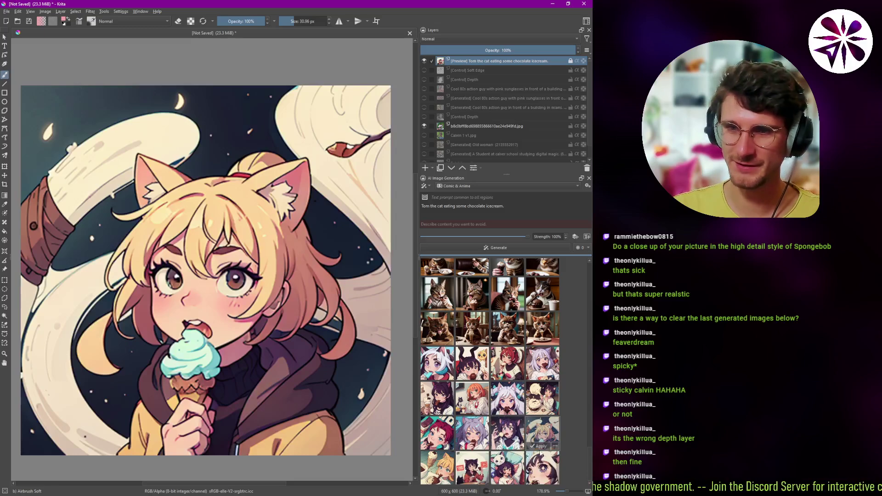
click(541, 459)
click(511, 461)
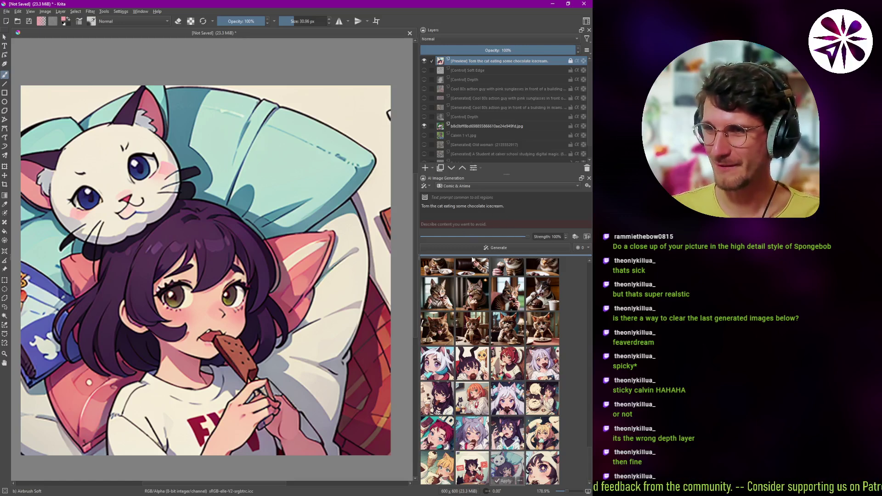
- Change the generation style to Digital Artwork and generate images from the unchanged prompt
click(482, 188)
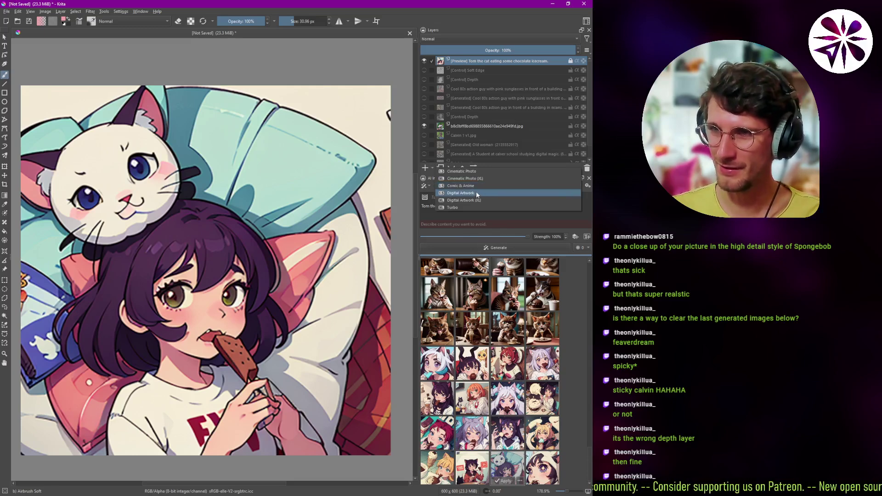
click(476, 193)
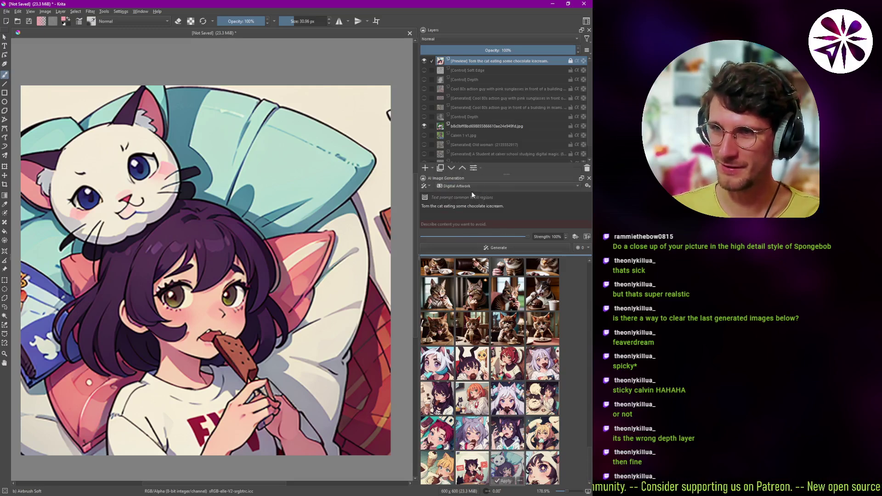
click(477, 248)
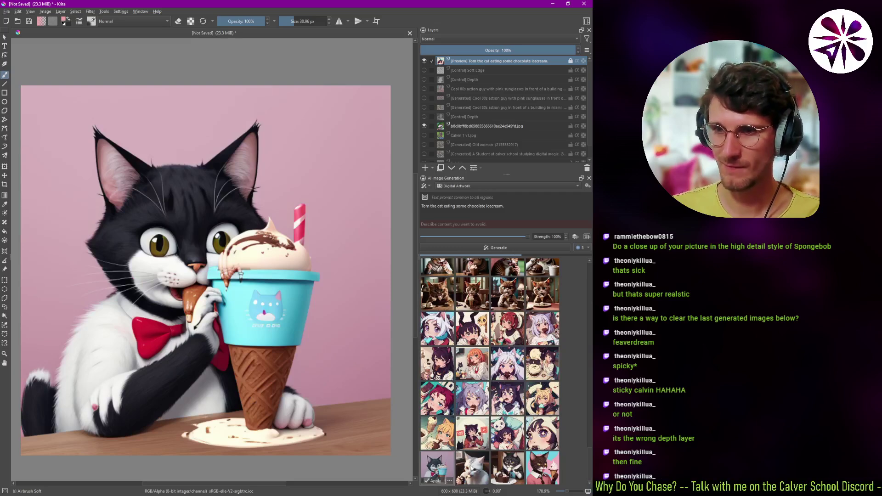
- Preview several Digital Artwork cat images from the first two rows of new results
click(473, 467)
click(496, 466)
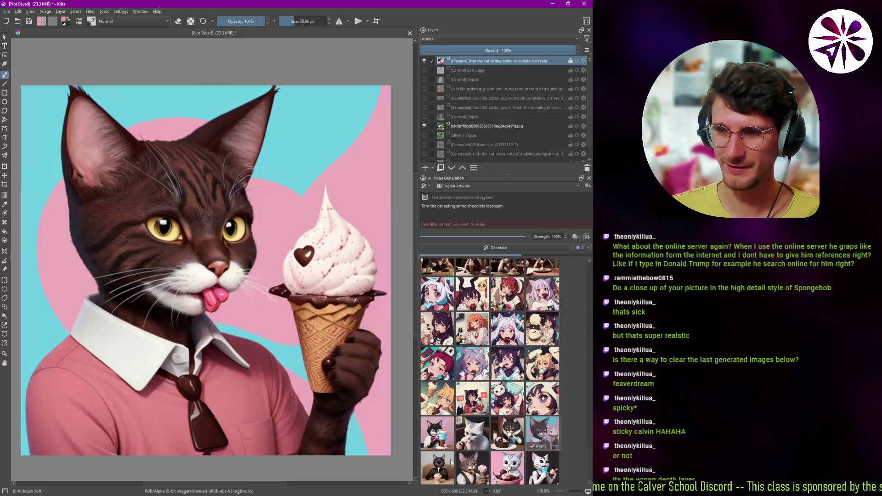
click(445, 463)
click(471, 463)
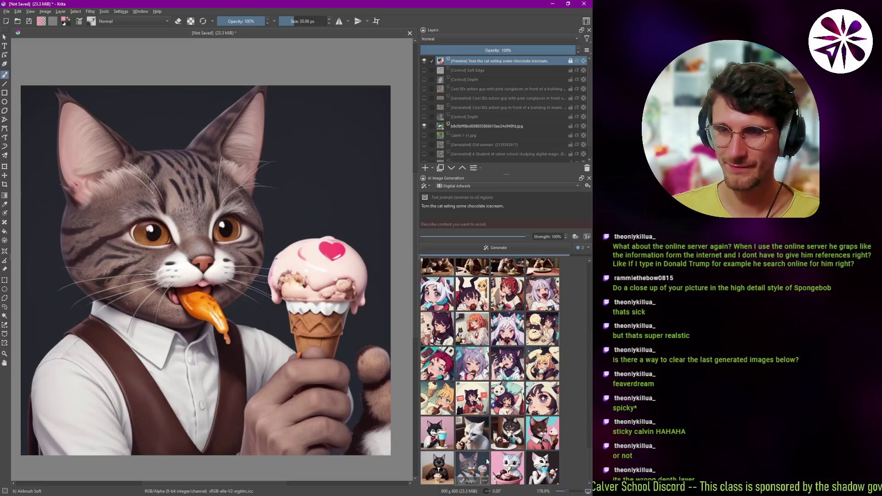
click(507, 460)
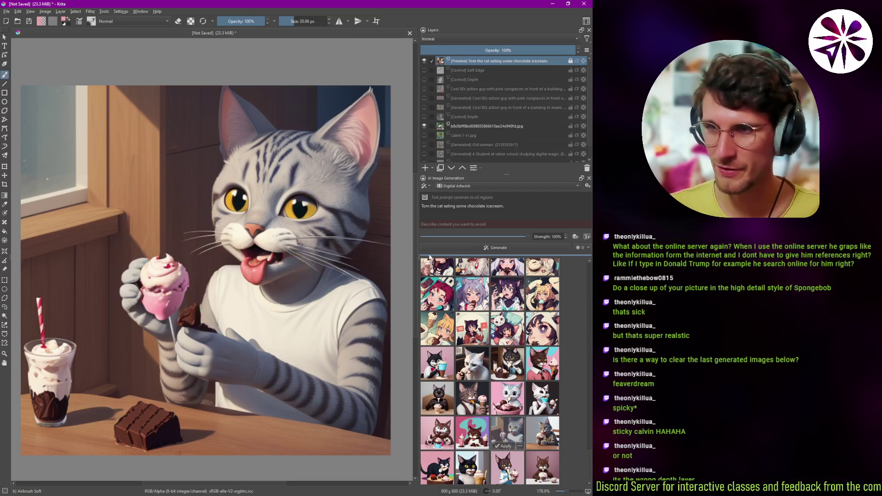
- Set the generation style to Digital Artwork (XL) and generate another set of cat images
click(492, 186)
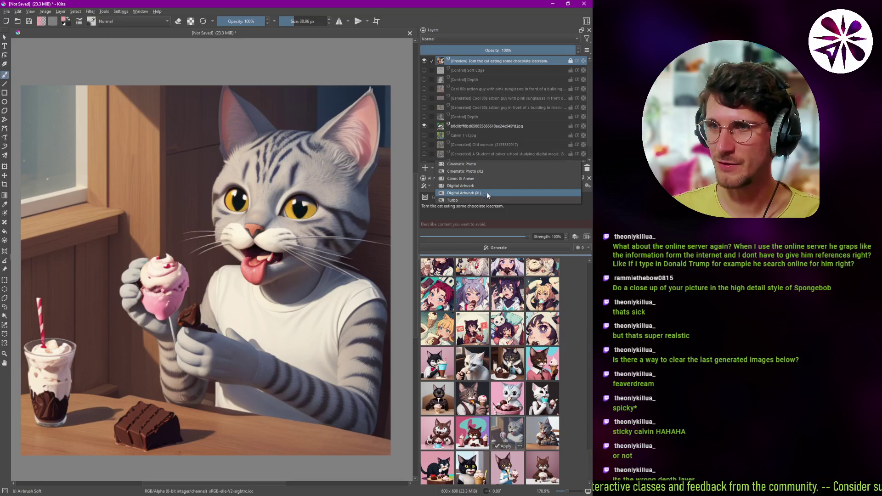
click(485, 193)
click(495, 249)
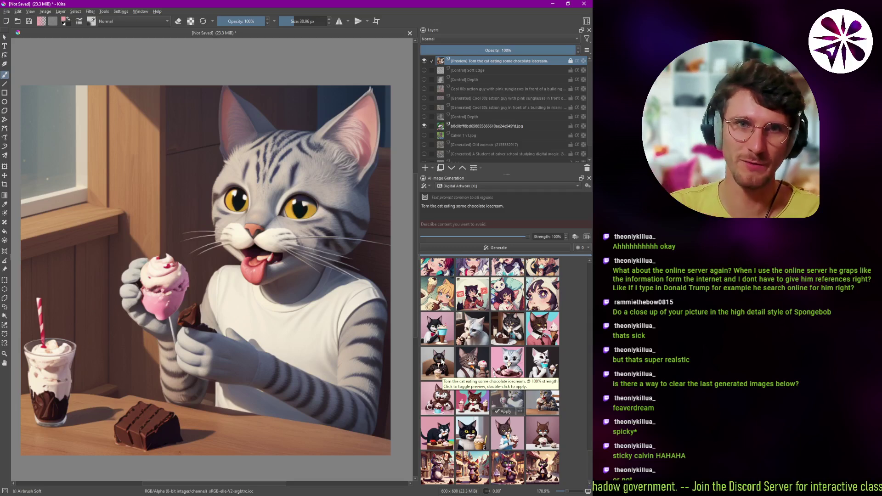
- Preview all four images in the first Digital Artwork (XL) row and return to the first one
click(443, 462)
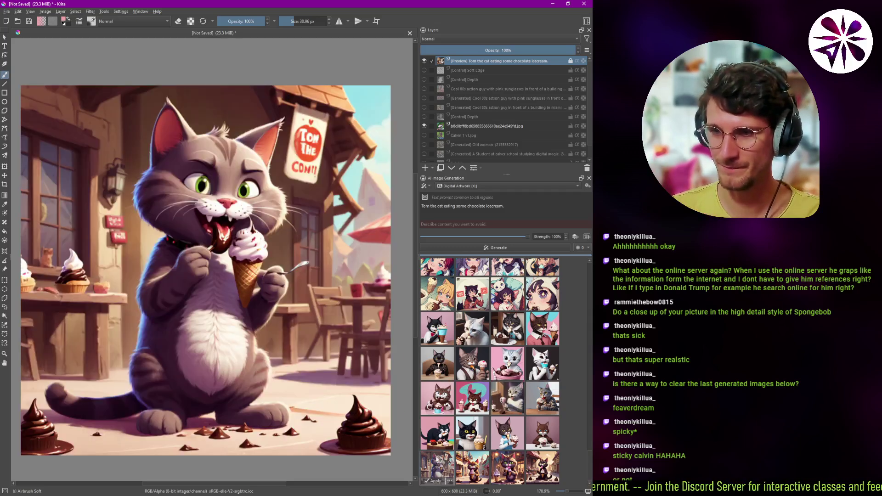
click(477, 461)
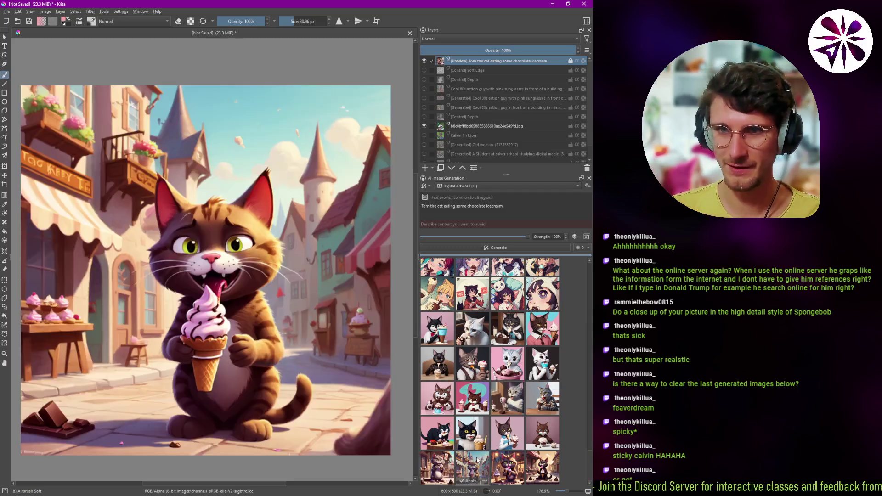
click(507, 465)
click(547, 463)
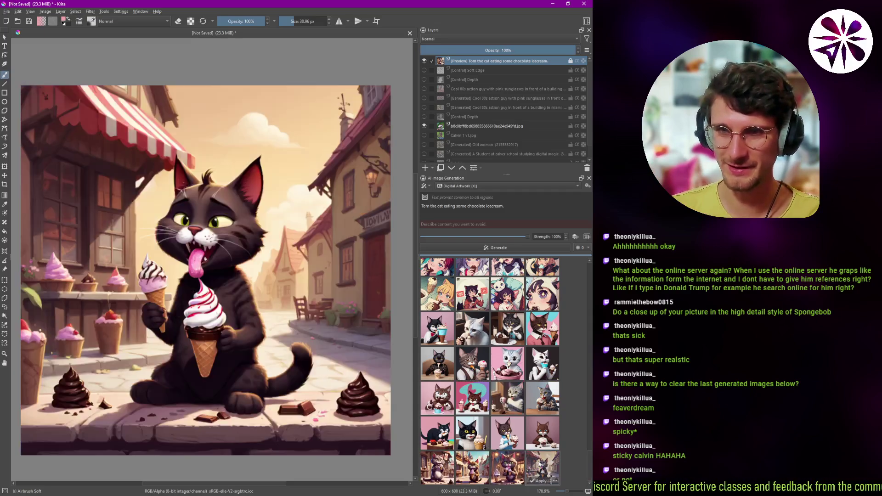
click(444, 461)
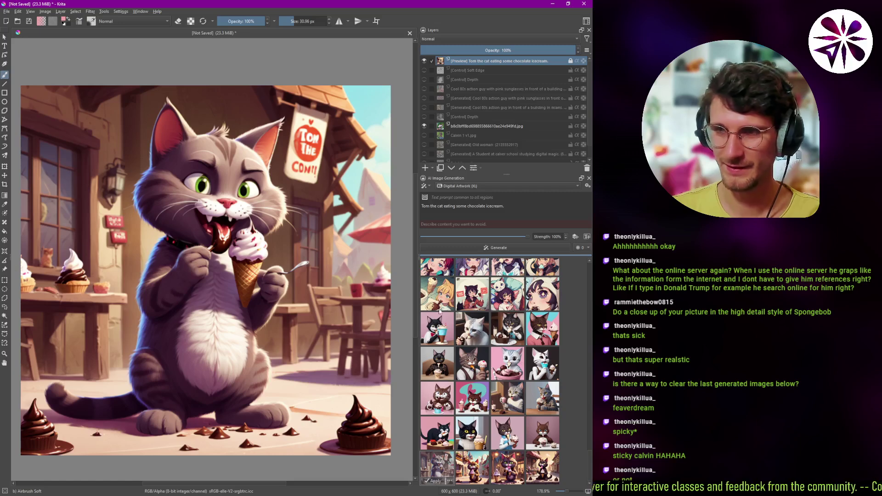
- Switch the generation style to Turbo and generate images from the same cat prompt
click(475, 186)
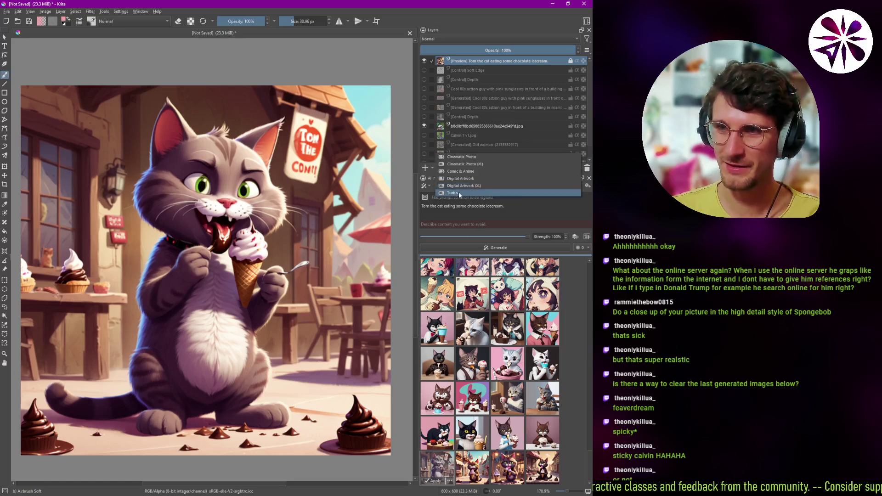
click(460, 194)
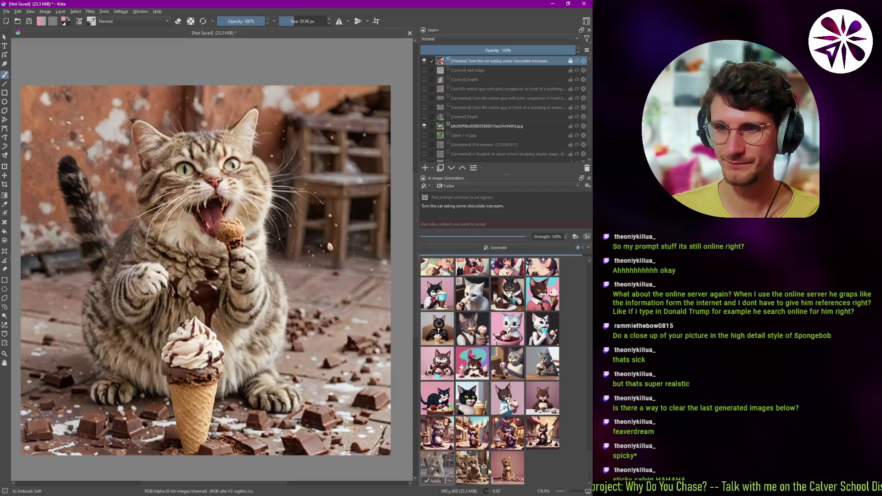
- Preview the four Turbo cat images and go back through them to the first one
click(467, 462)
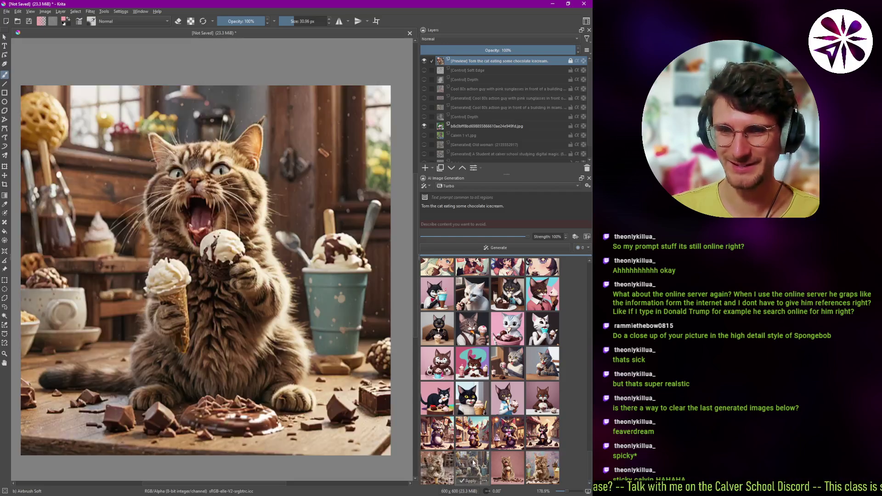
click(507, 464)
click(542, 467)
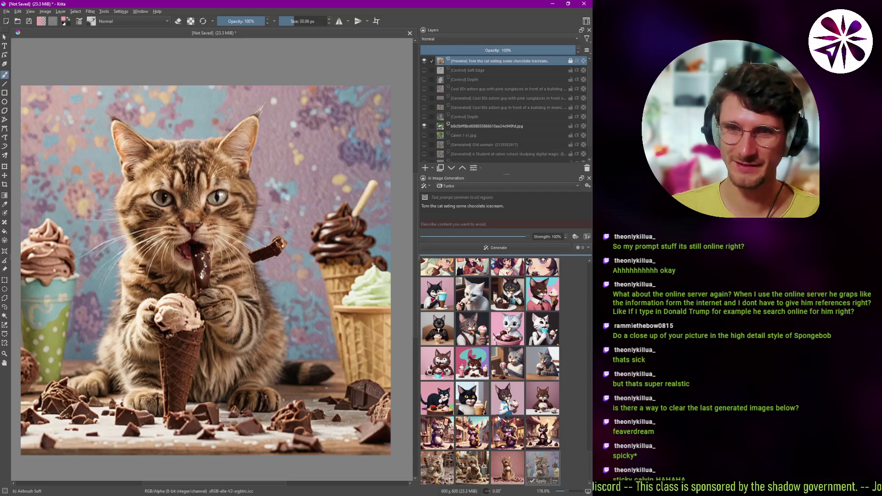
click(511, 466)
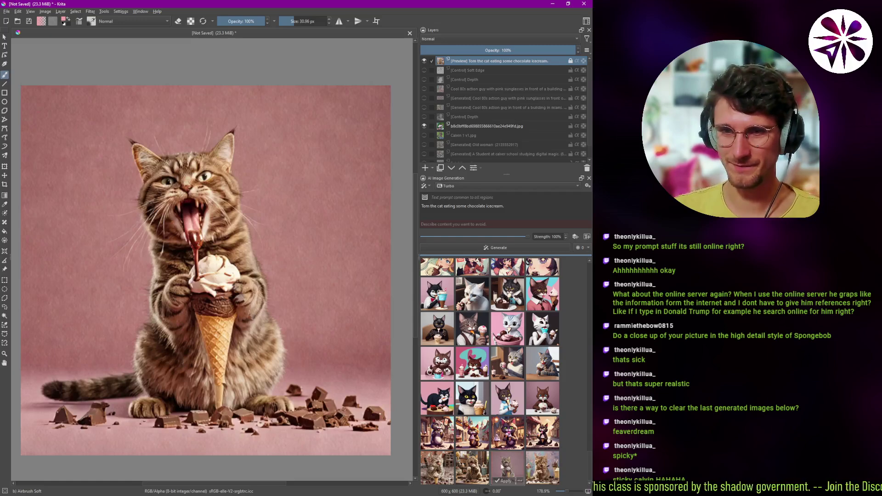
click(482, 466)
click(445, 459)
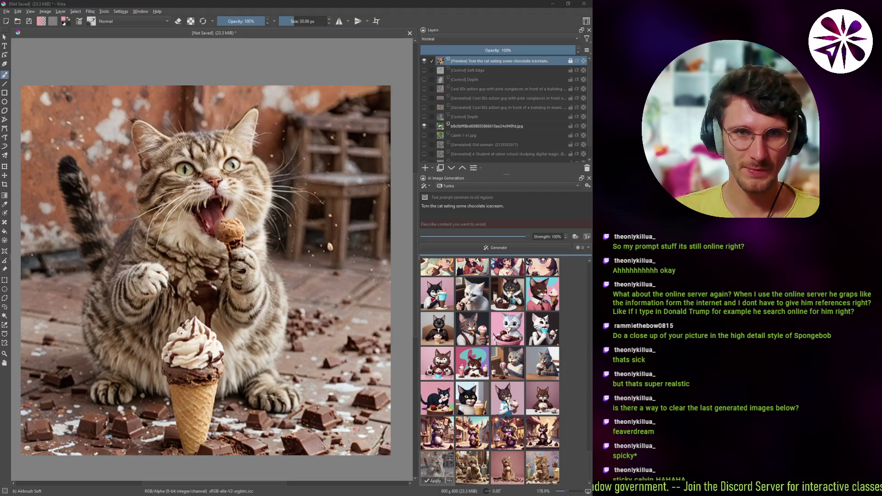
- Switch to the browser, close the enlarged frog image to show Civitai's TurboVisionXL model page, and return to Krita
key(alt+Tab)
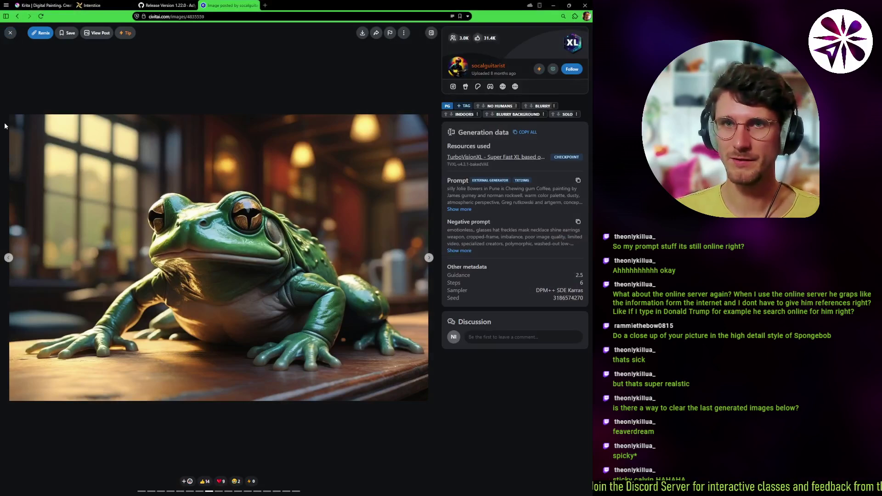
key(Escape)
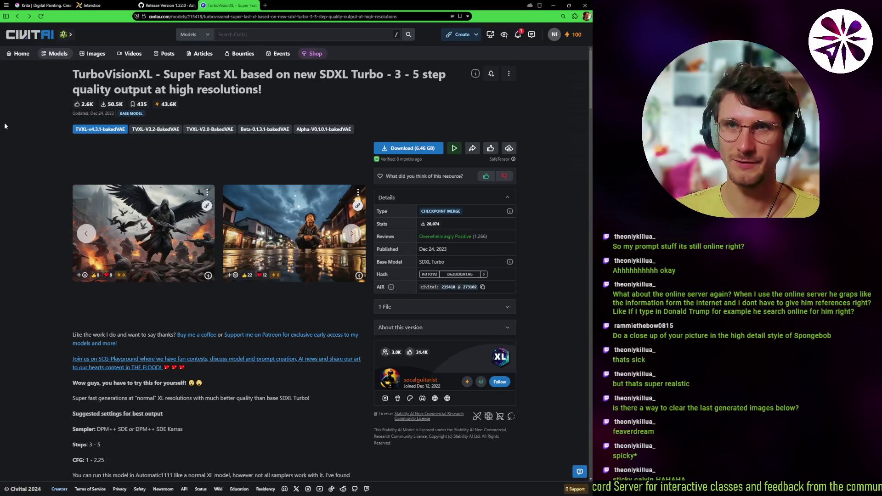
click(6, 123)
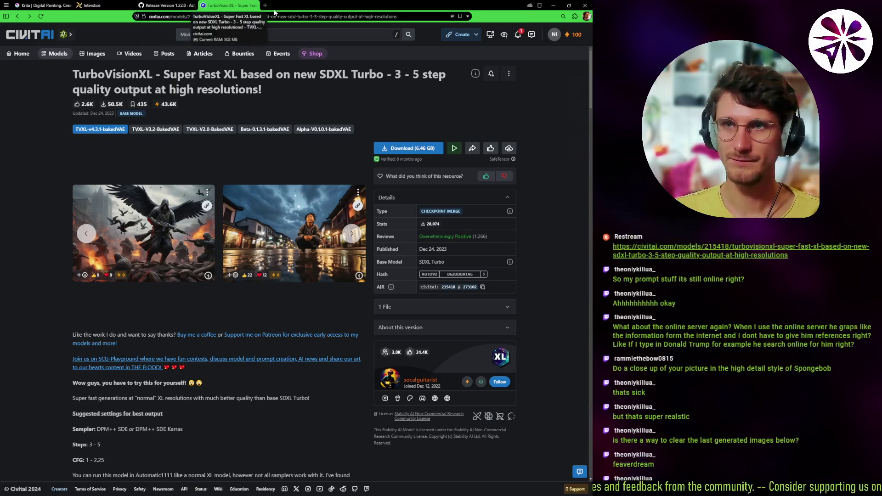
key(alt+Tab)
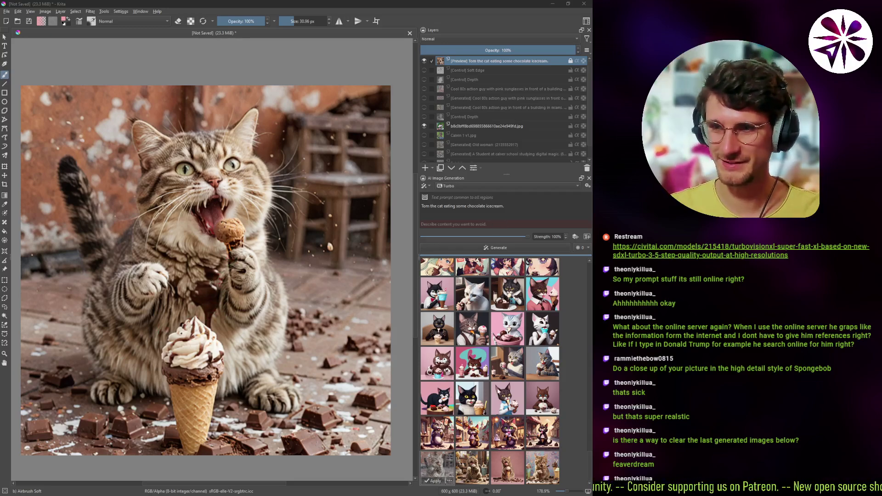
- Preview the remaining Turbo cat images, and compare them with the last cartoon cat image in the village-street row above
click(481, 456)
click(502, 464)
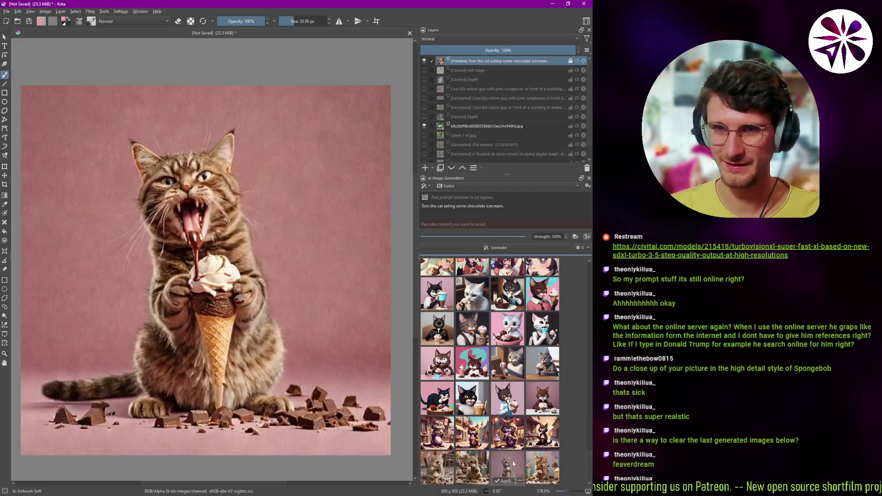
key(Right)
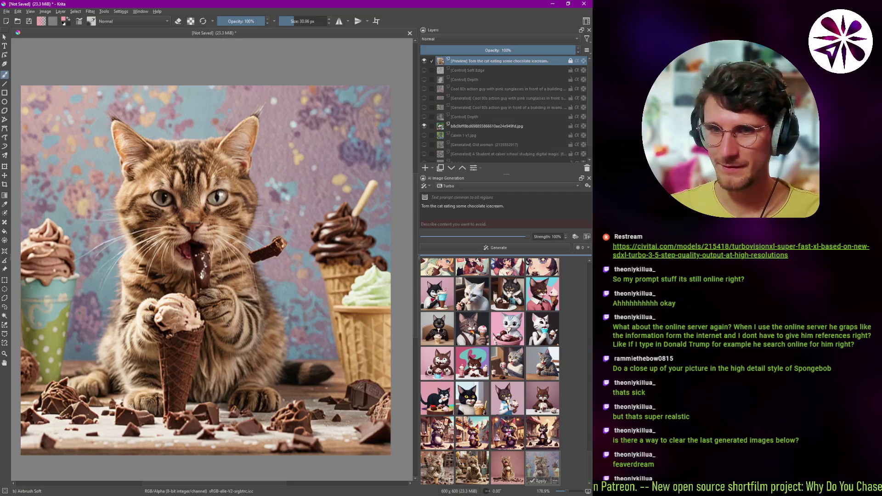
click(541, 407)
click(541, 430)
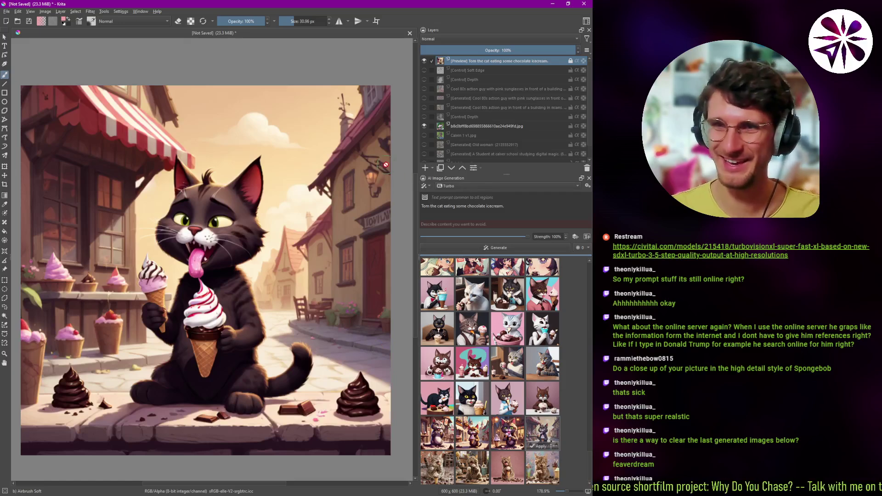
- Hide the cat preview and cartoon cat picture layers, and show and select the portrait photo layer beneath them
click(424, 60)
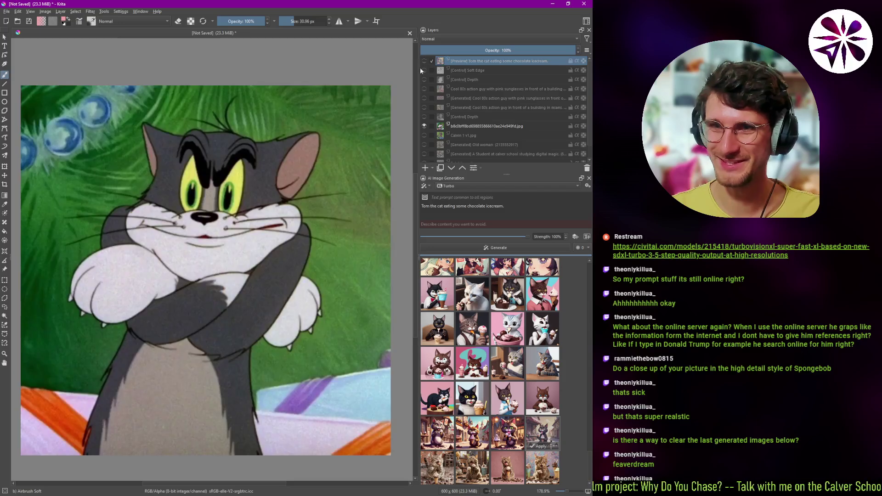
click(424, 126)
click(424, 135)
click(461, 135)
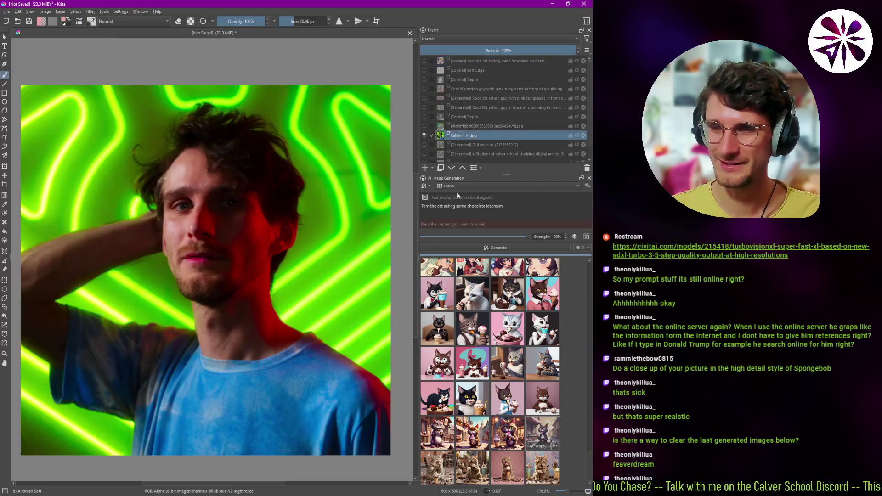
- Select the whole cat prompt text, and add a Pose control layer with its source layer choices opened
click(483, 206)
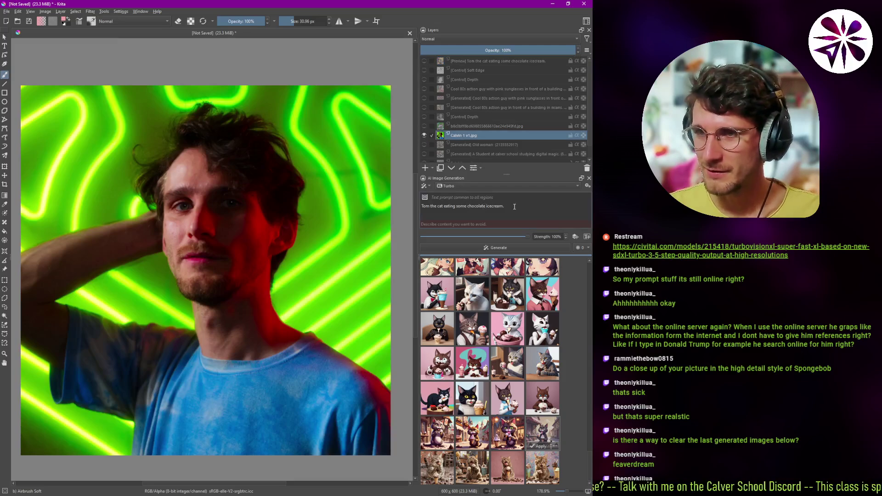
key(ctrl+a)
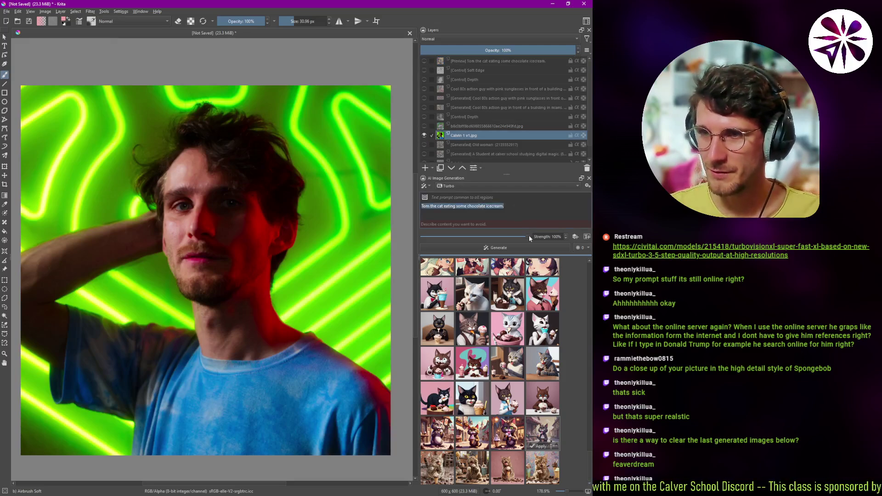
click(573, 237)
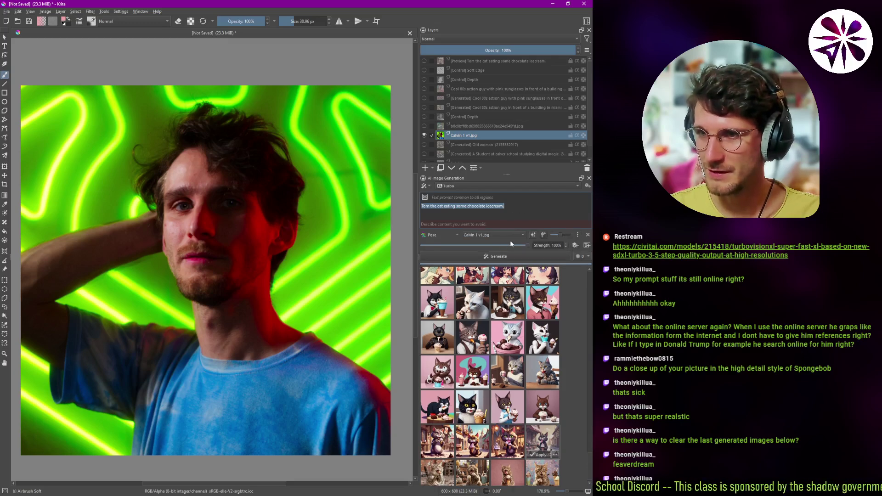
click(524, 236)
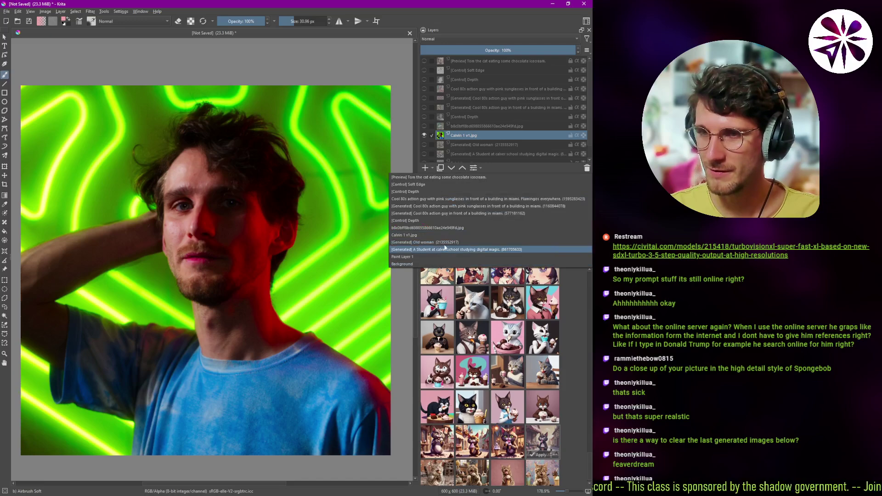
- Set the control layer to Depth mode with the [Control] Depth layer as its source
click(504, 235)
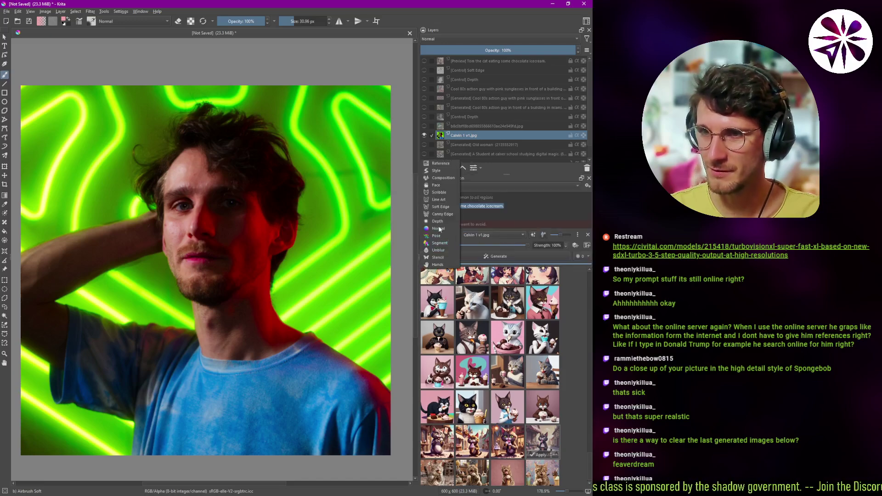
click(487, 234)
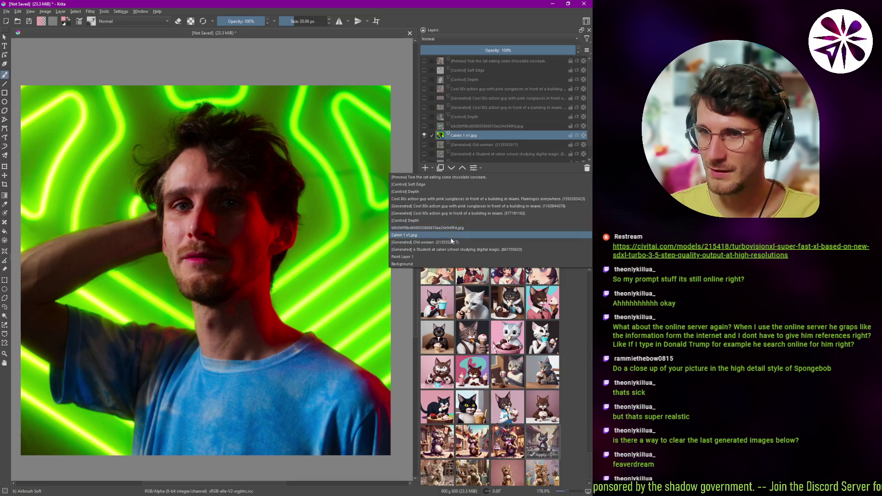
click(434, 221)
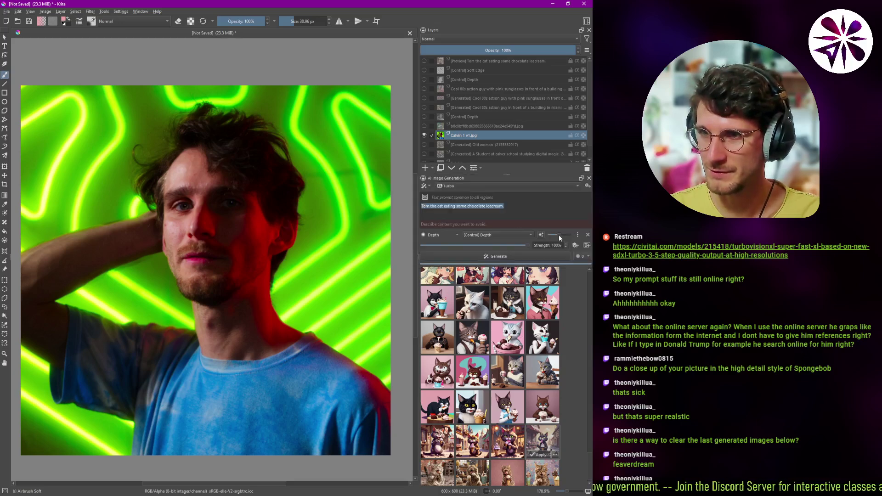
- Replace the cat prompt with "Hyper detailed photorealistic painting"
click(516, 211)
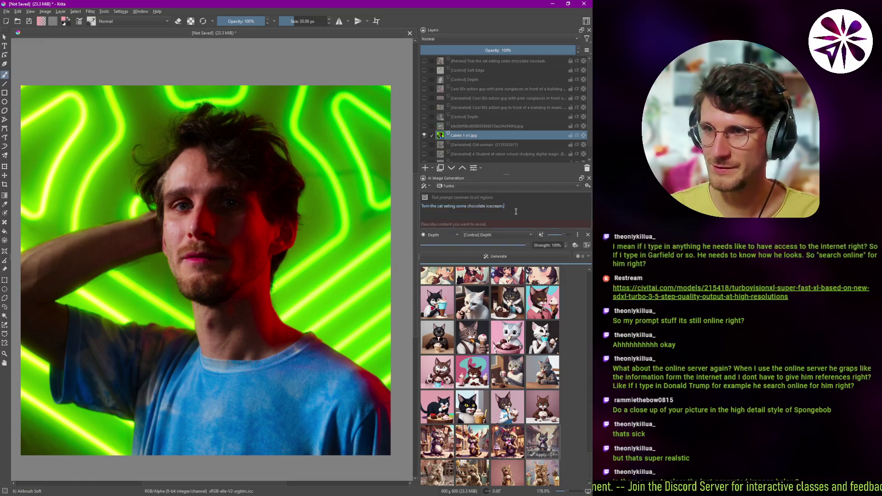
key(ctrl+a)
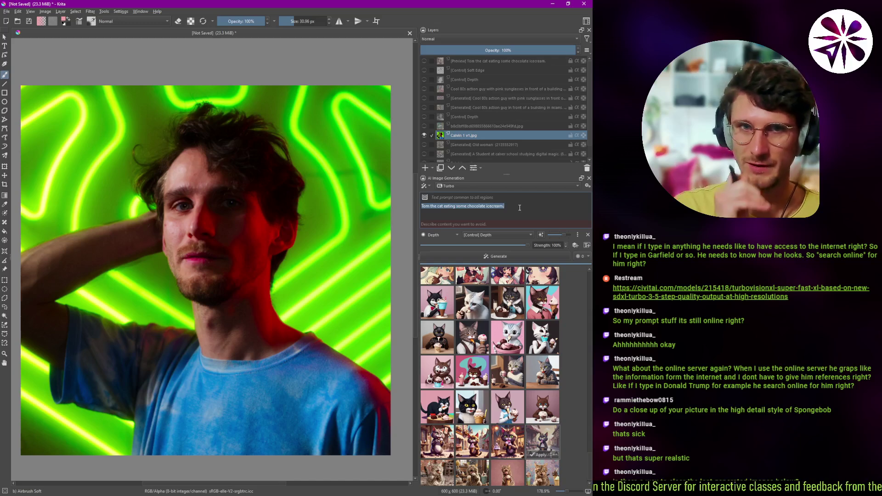
text(Spngeb)
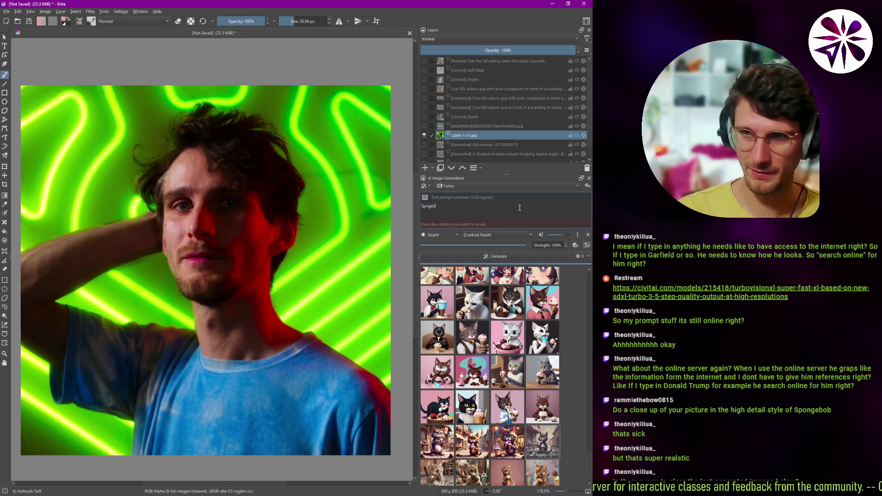
key(ctrl+a)
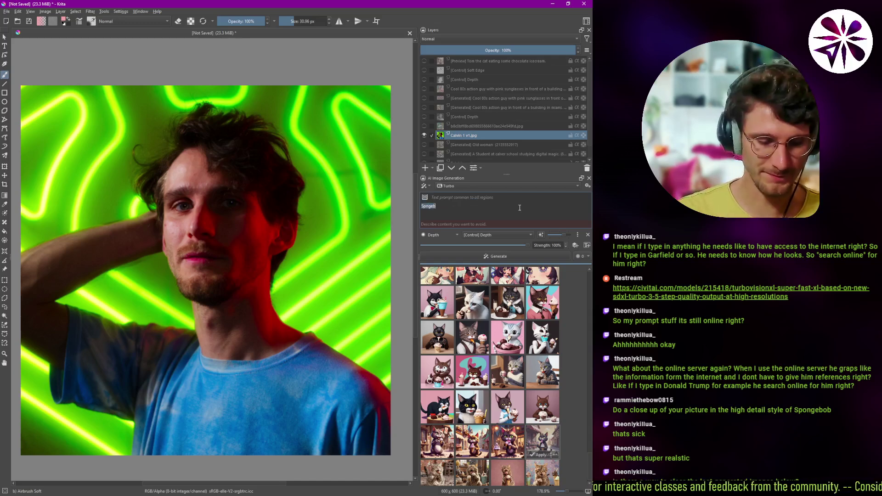
text(Hyper deta)
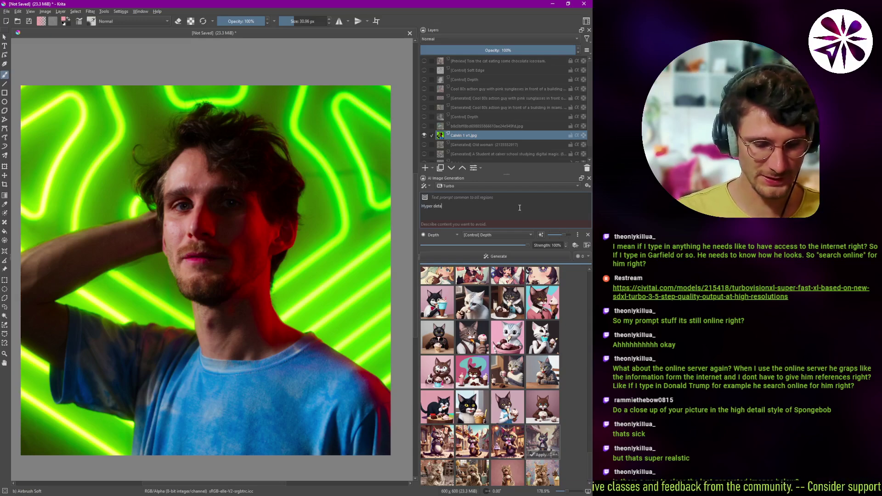
text(iled p)
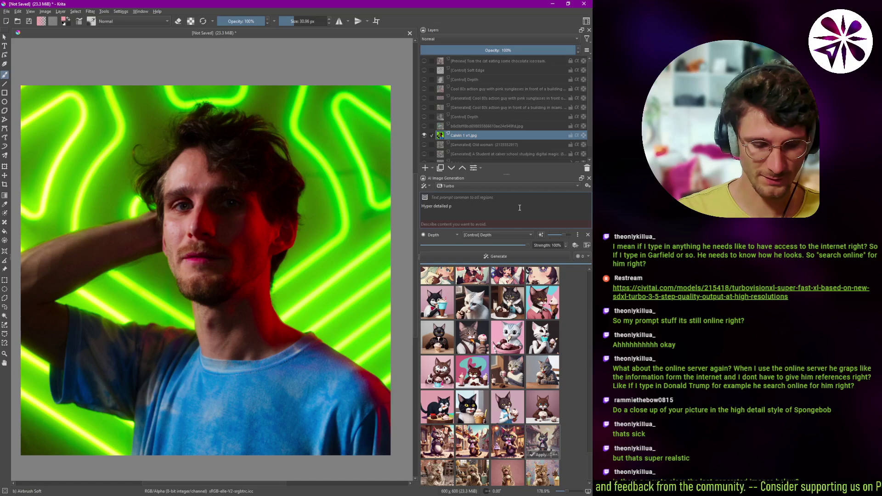
text(hoto)
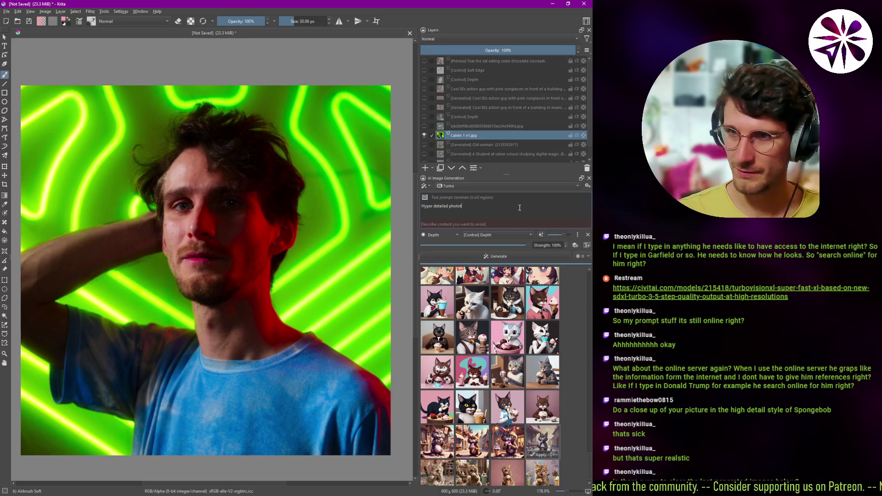
text(realis)
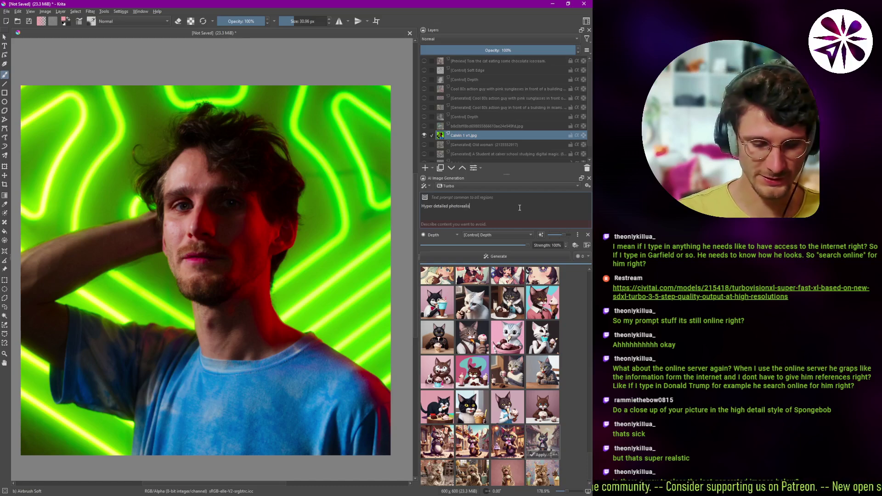
text(tic pai)
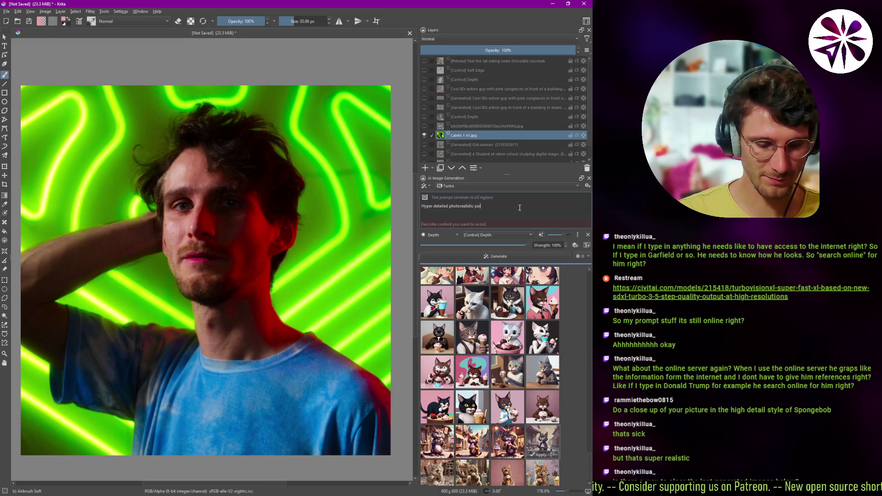
text(nting)
- Insert ", disgusting" after "Hyper detailed" and "closeup" before "painting" in the prompt
key(Left)
key(Left)
key(Left)
key(Left)
key(Left)
key(Left)
key(Left)
key(Left)
key(Left)
key(Left)
key(Left)
key(Left)
key(Left)
key(Left)
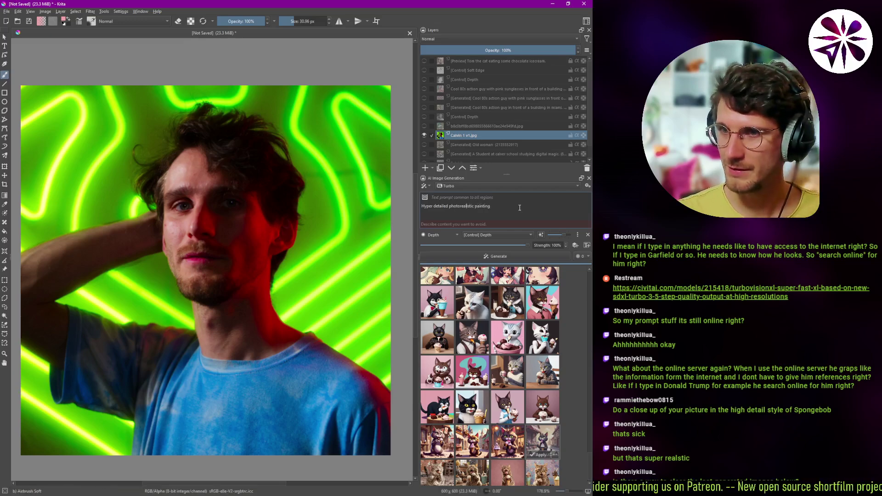
text(, disgustin)
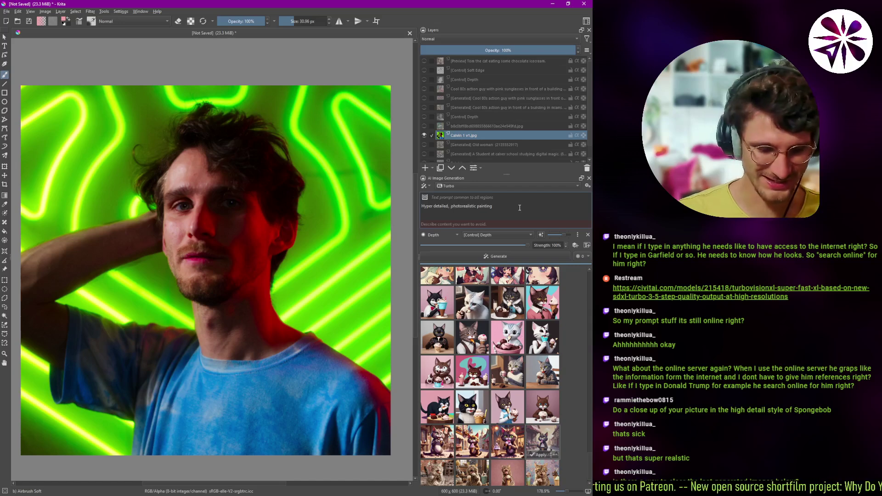
text(g photorealisti)
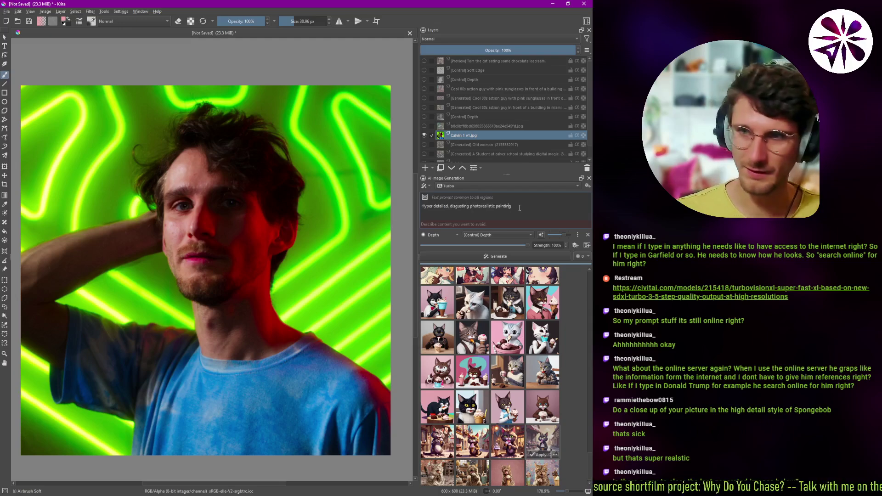
text(c close)
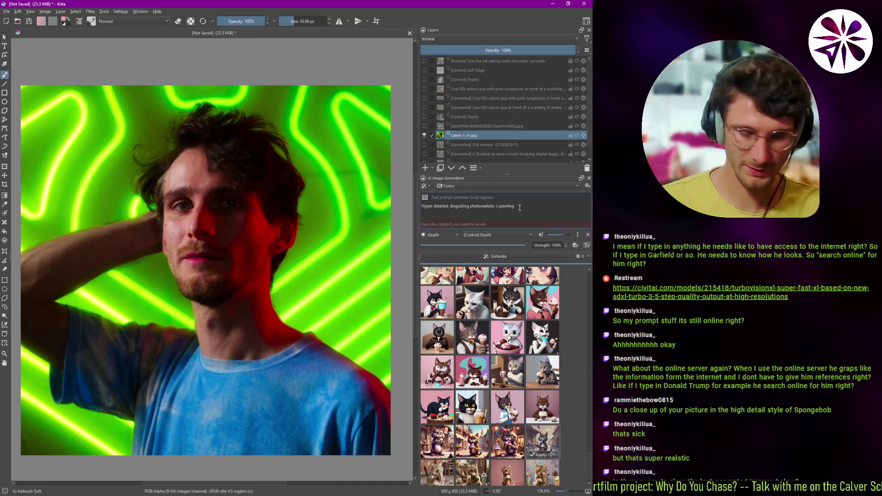
key(BackSpace)
text(up)
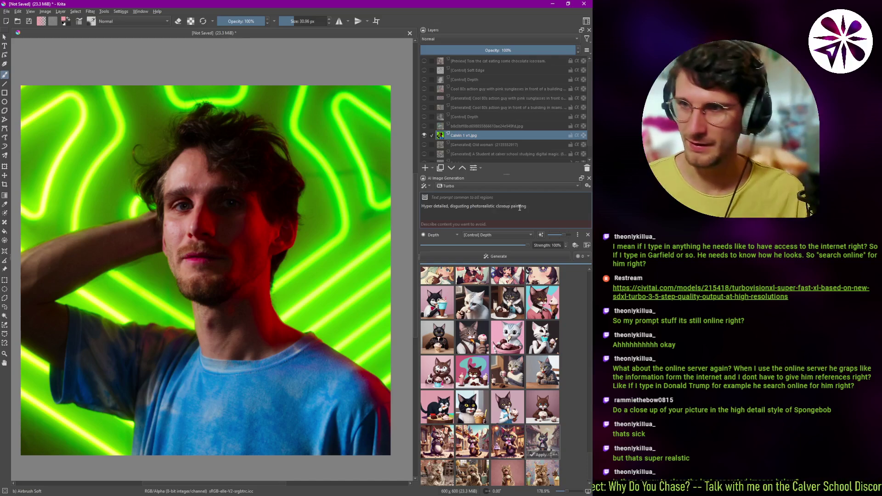
- Switch the AI image generation workspace to Live and start live generation from the current prompt
key(ctrl+a)
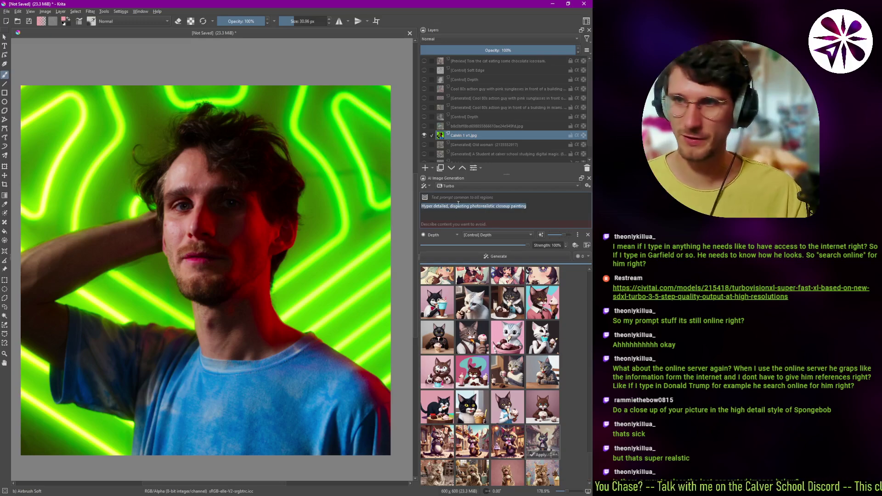
click(430, 186)
click(434, 210)
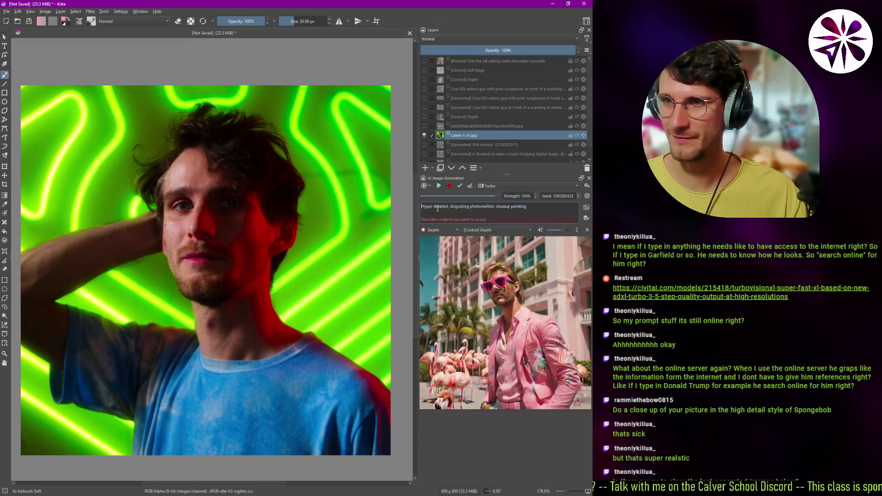
click(439, 186)
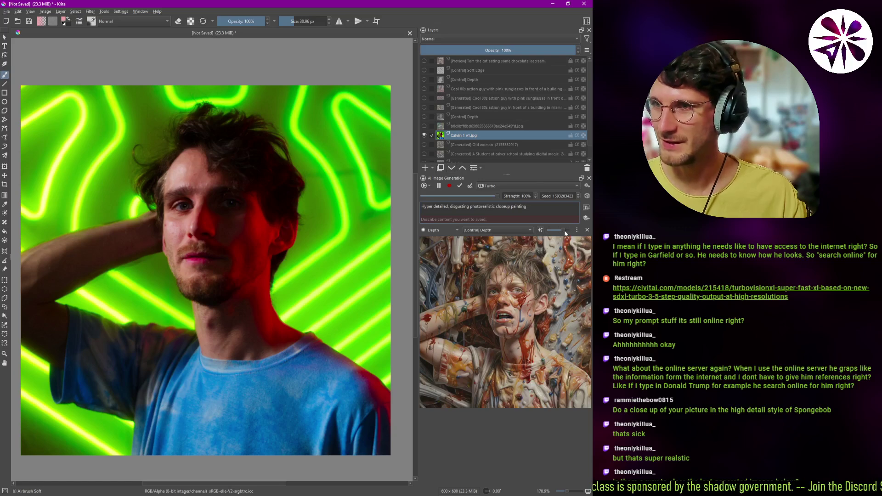
- Reduce the Depth control's strength to the minimum and remove that control layer
drag(564, 234, 532, 230)
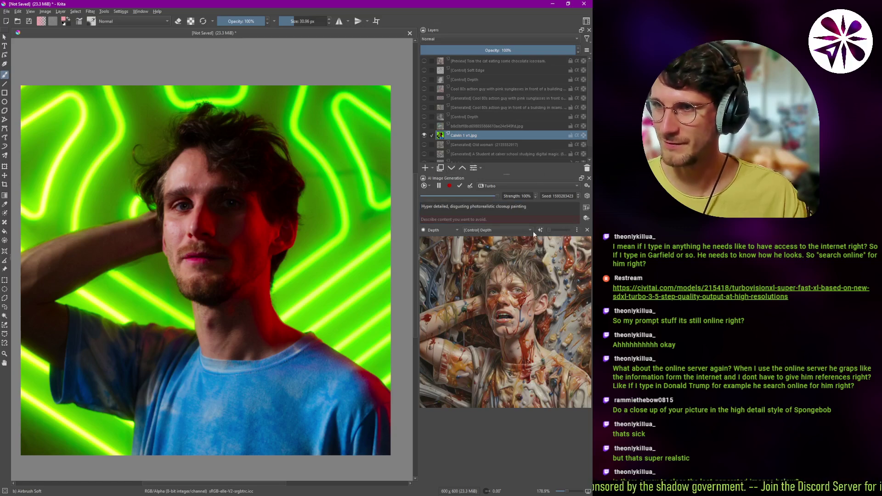
click(551, 210)
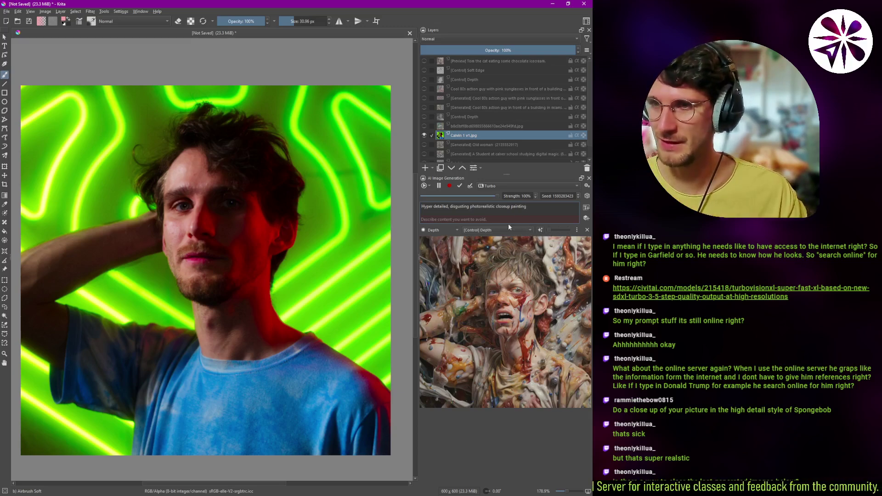
click(587, 230)
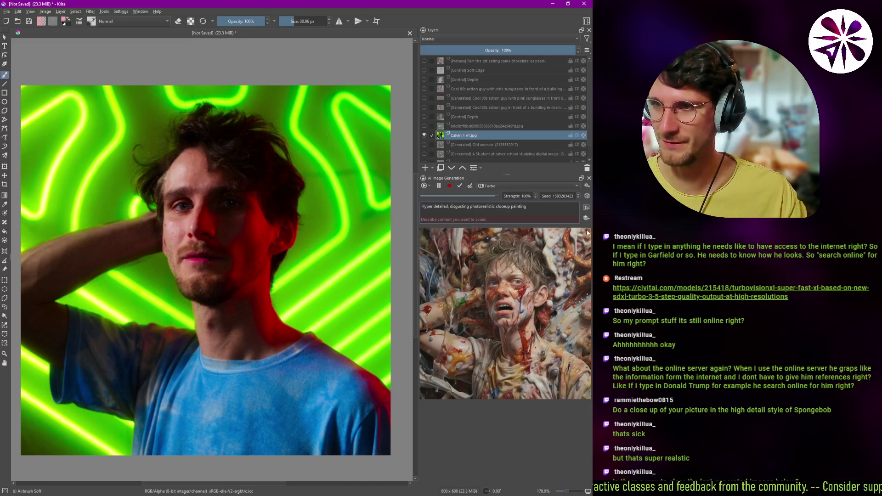
- Extend the prompt with "of a person. Spongebob squarepants style."
click(552, 212)
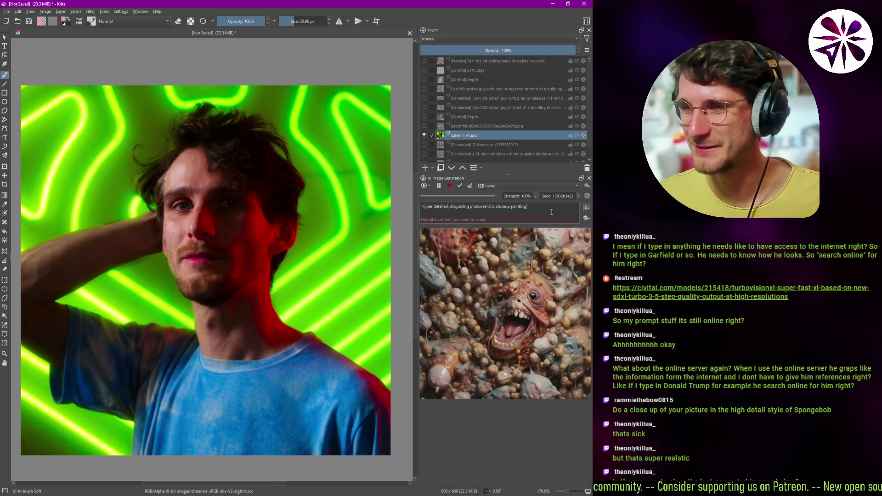
text(of a)
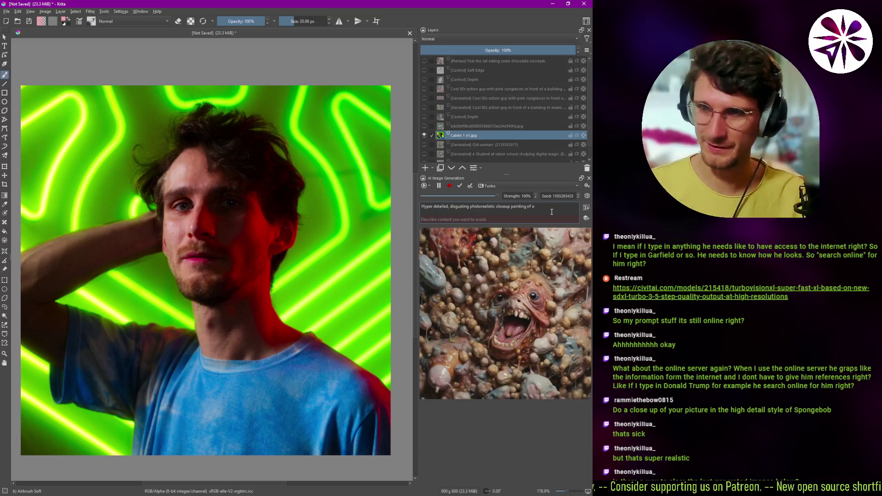
text( person,)
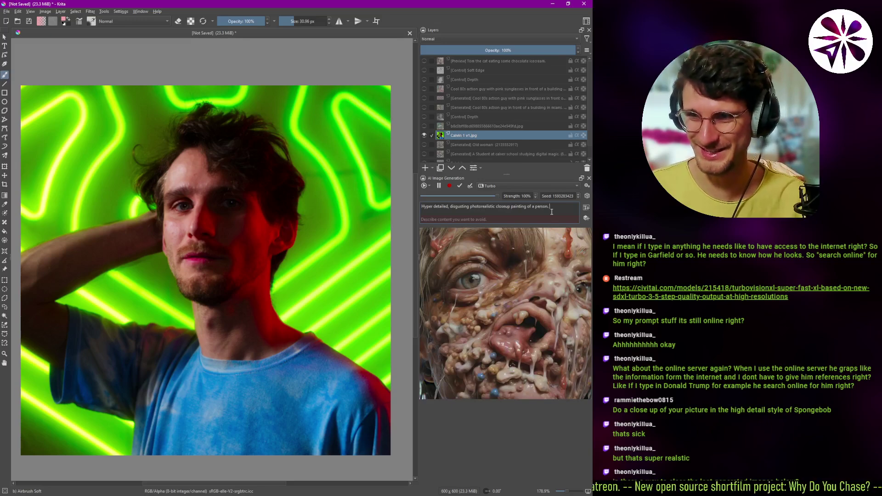
text( Spongeb)
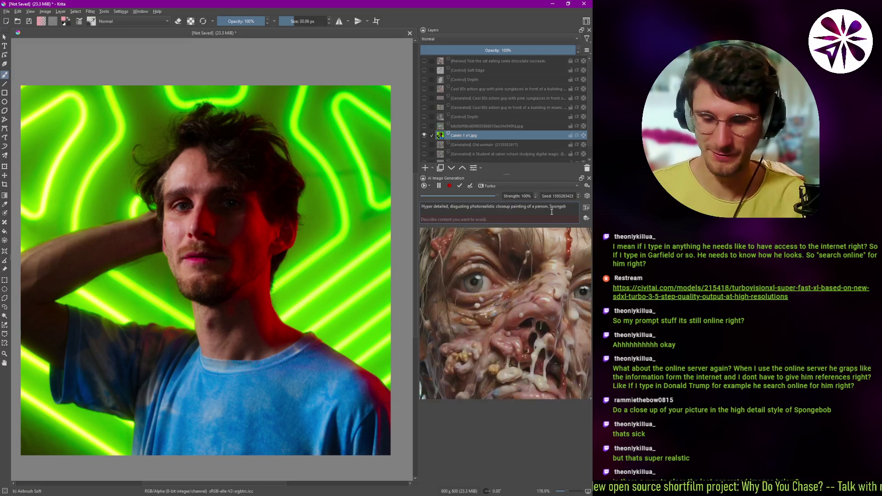
text(ob s)
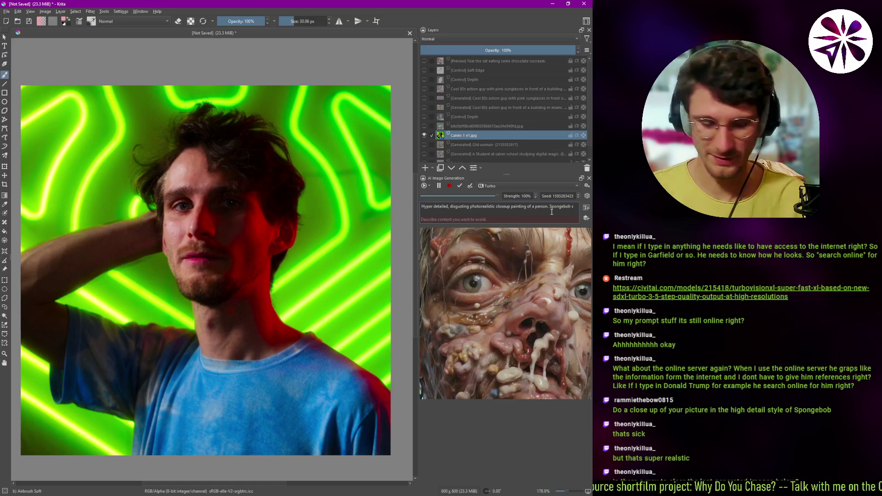
text(quarepants style.)
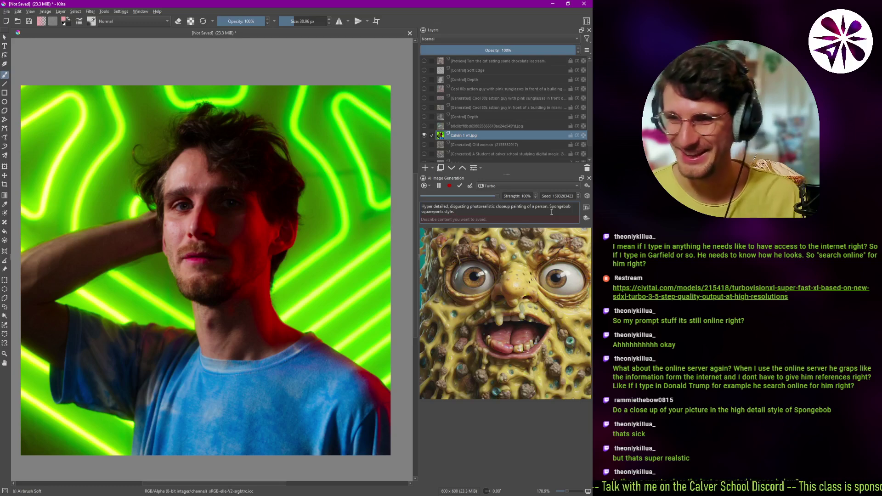
- Delete ", disgusting" from the prompt so it starts with "Hyper detailed photorealistic closeup painting"
key(ctrl+shift+Left)
key(ctrl+shift+Left)
key(ctrl+shift+Left)
click(552, 212)
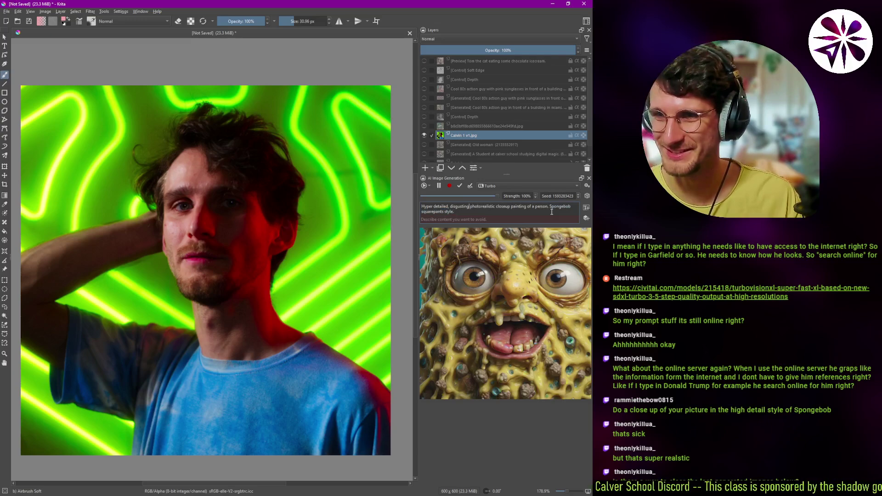
key(ctrl+BackSpace)
key(BackSpace)
key(BackSpace)
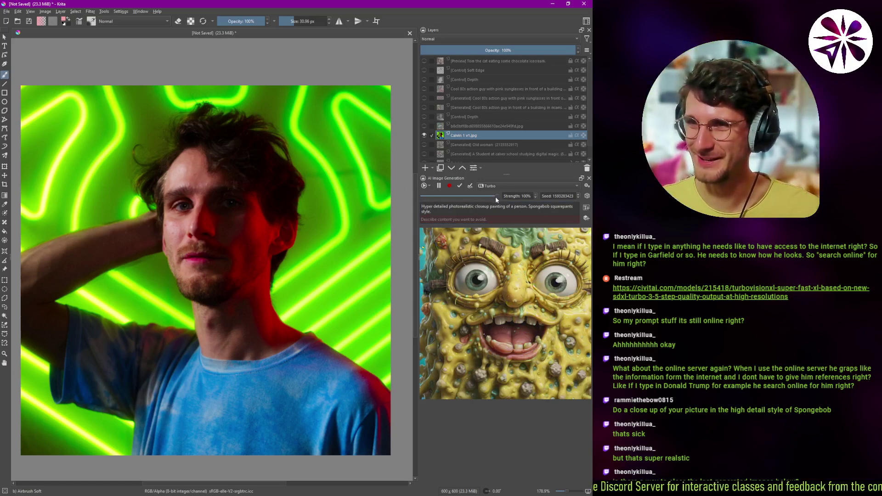
- Lower the live generation strength to 71%
drag(495, 196, 473, 197)
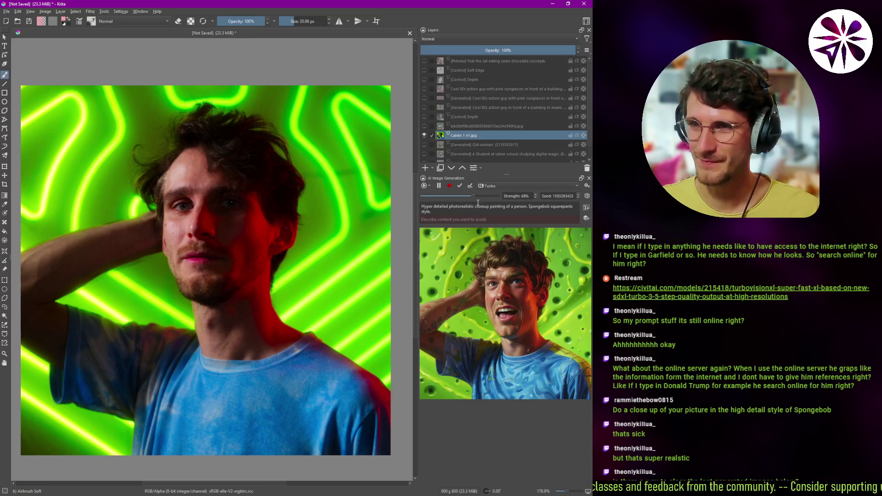
drag(480, 194, 475, 194)
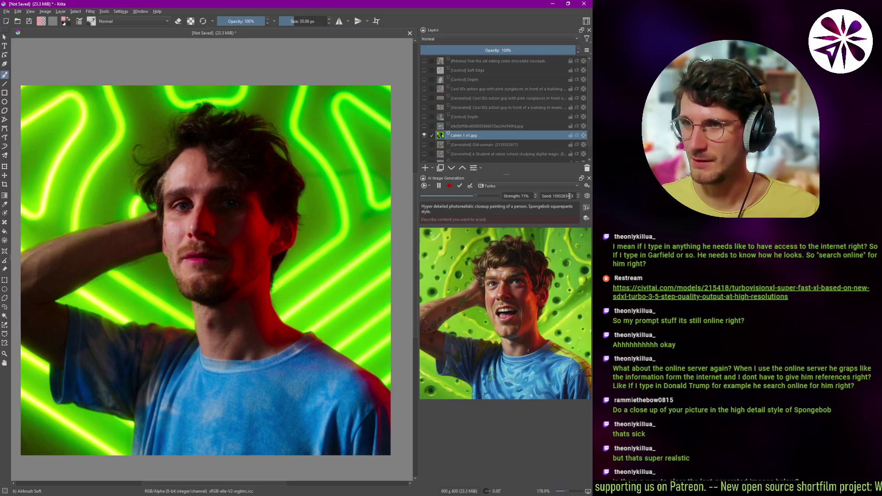
- Add a Depth control that uses the existing [Control] Depth layer and set the live strength to 74%
click(587, 207)
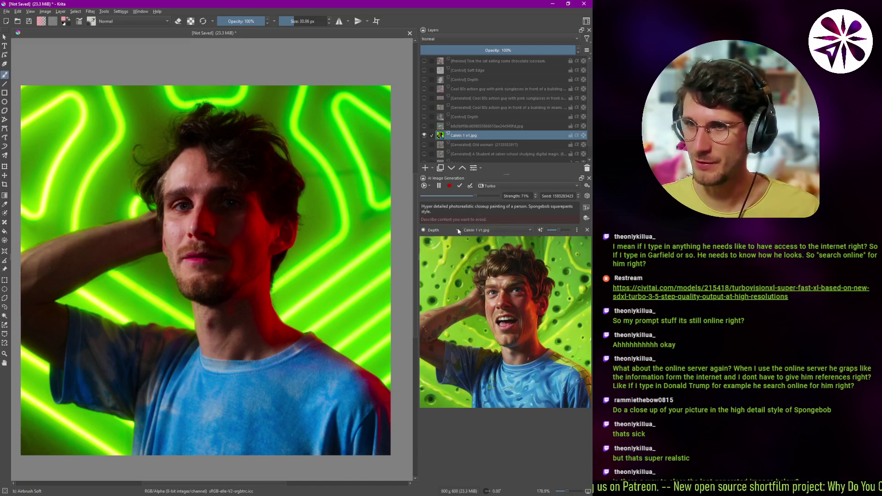
click(522, 231)
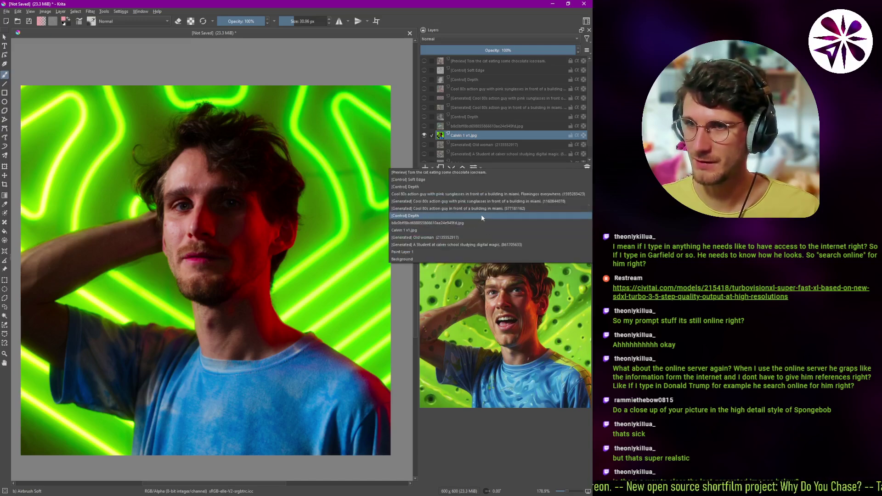
click(481, 214)
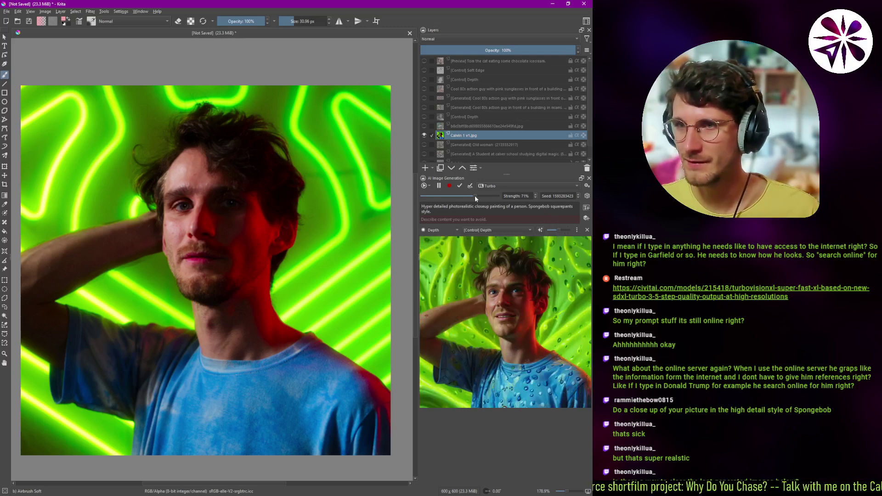
drag(475, 195, 485, 196)
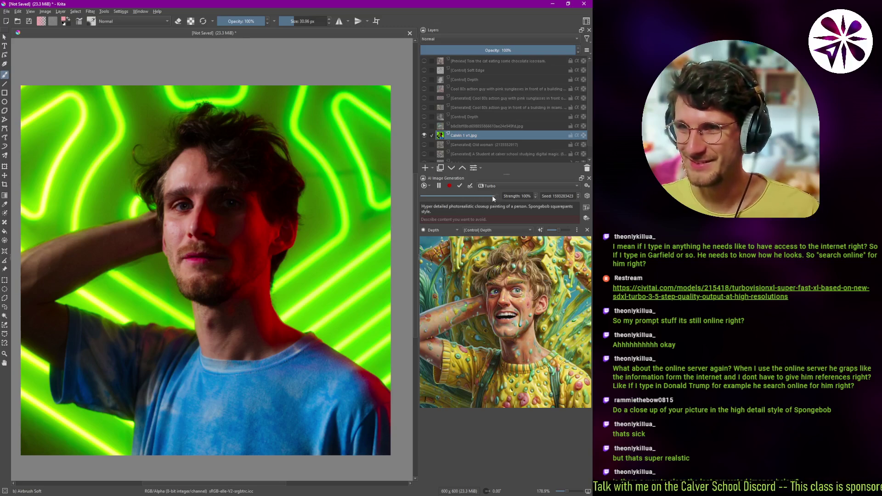
drag(481, 196, 477, 196)
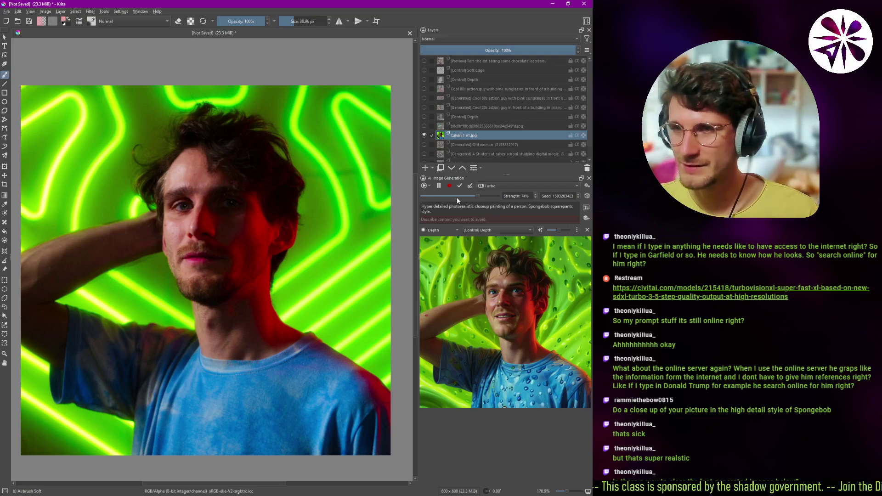
- Try copying the live result onto the canvas as a new layer, and undo it
click(465, 186)
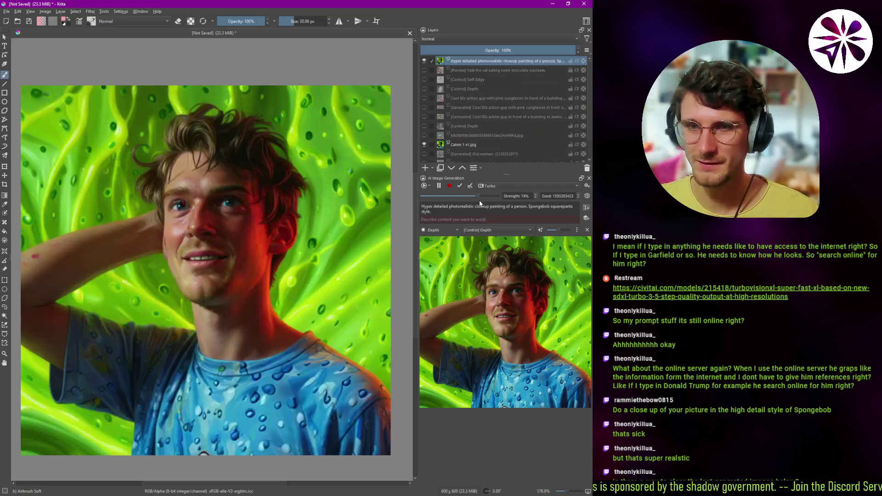
key(ctrl+z)
- Switch from live to Generate mode and create Spongebob-style image batches at 100% and 71% strength
click(429, 185)
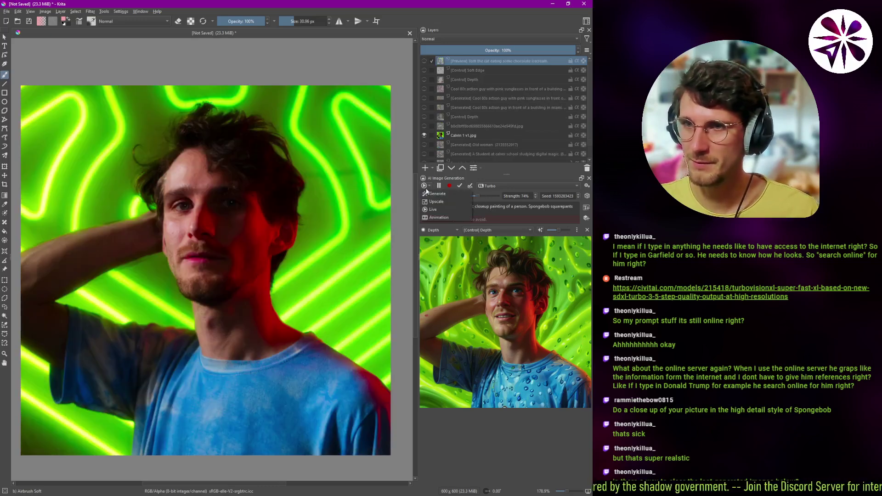
click(450, 197)
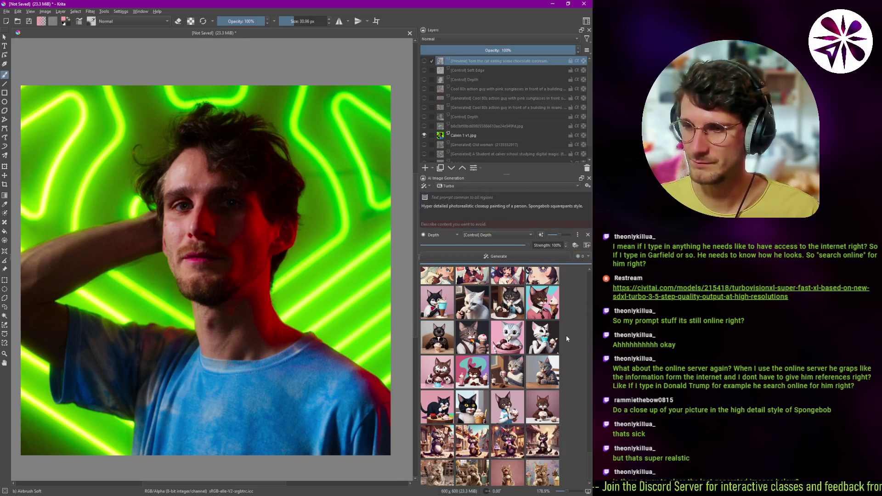
scroll(587, 478, down, 1)
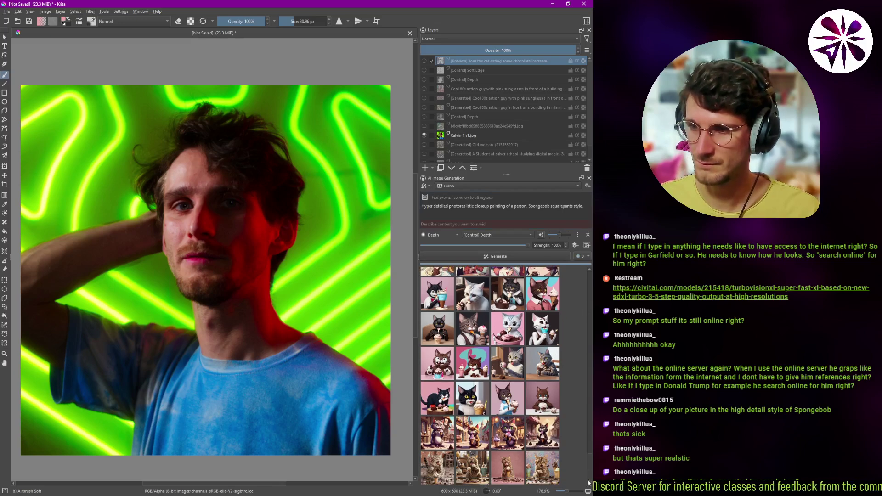
click(512, 252)
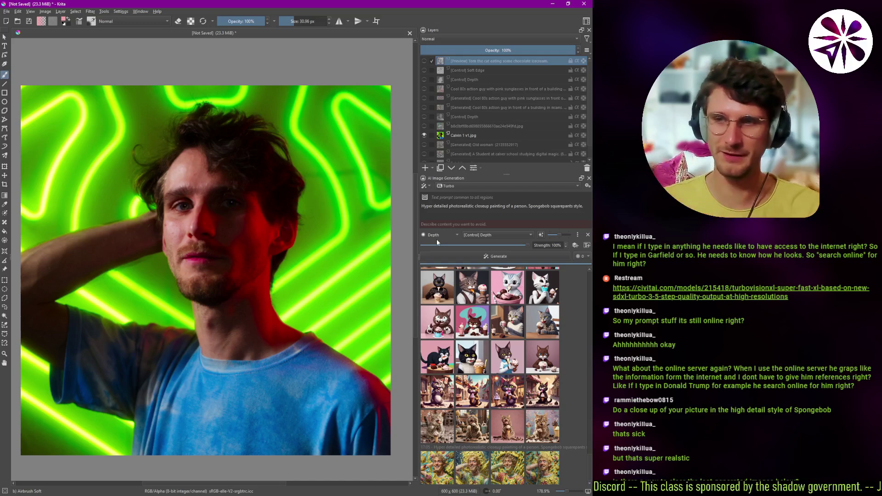
click(508, 254)
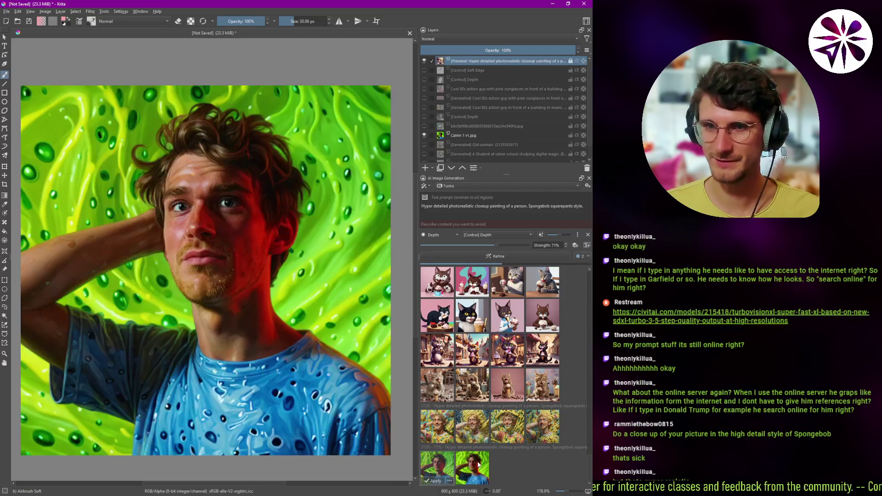
- Compare the variants of the 71% batch on the canvas and apply the third one as a layer
click(477, 465)
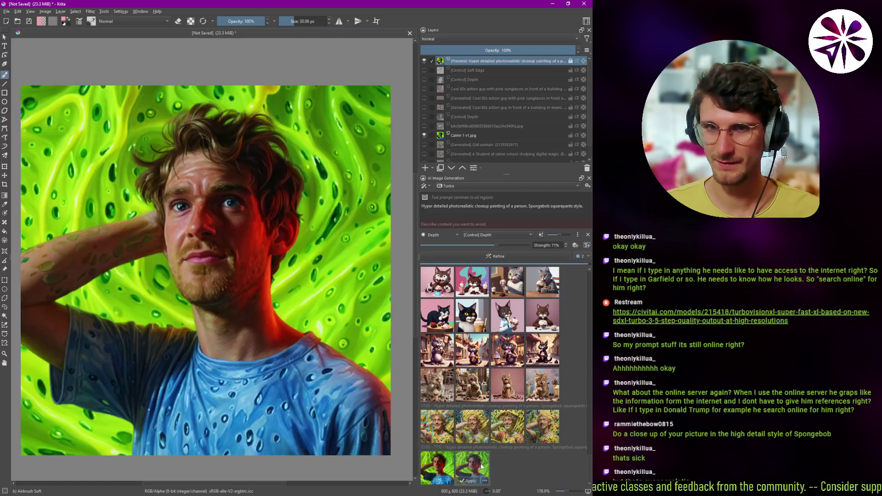
click(496, 468)
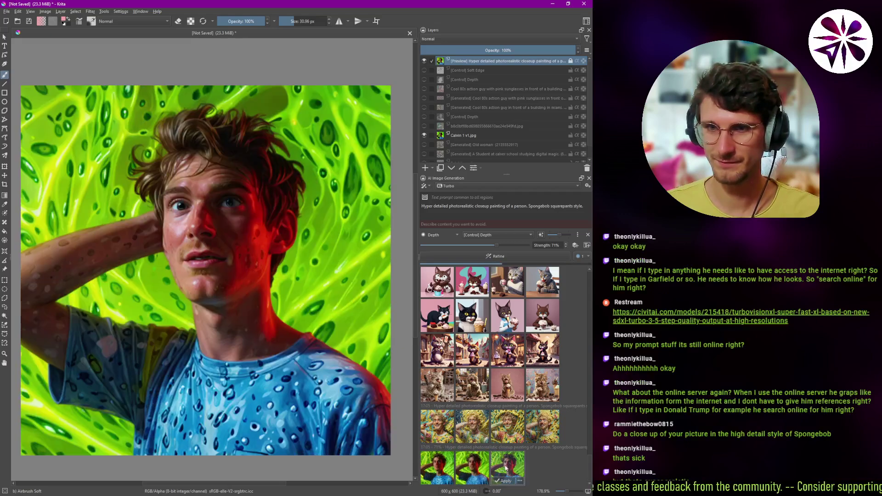
click(478, 467)
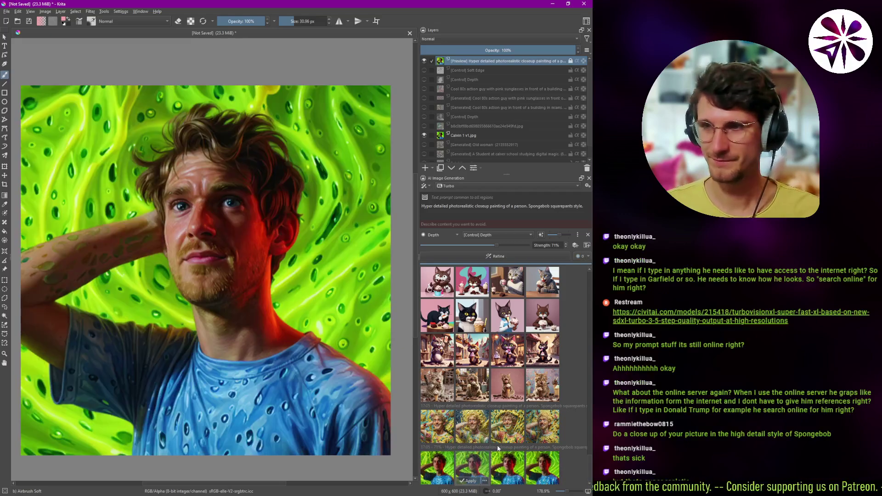
click(531, 463)
click(506, 464)
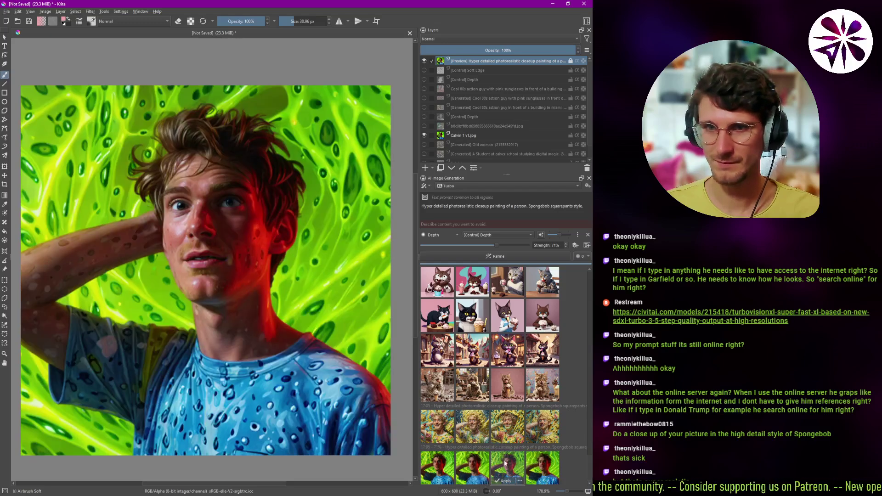
click(473, 464)
click(453, 460)
click(498, 461)
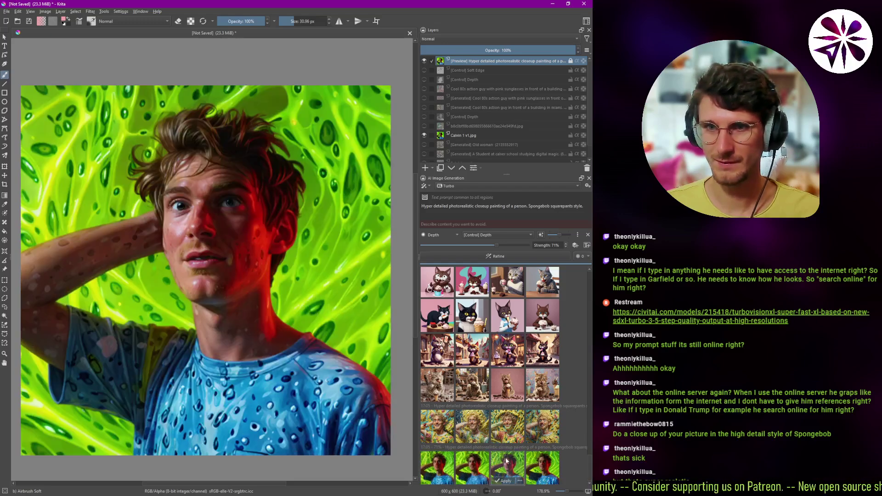
click(532, 462)
click(500, 461)
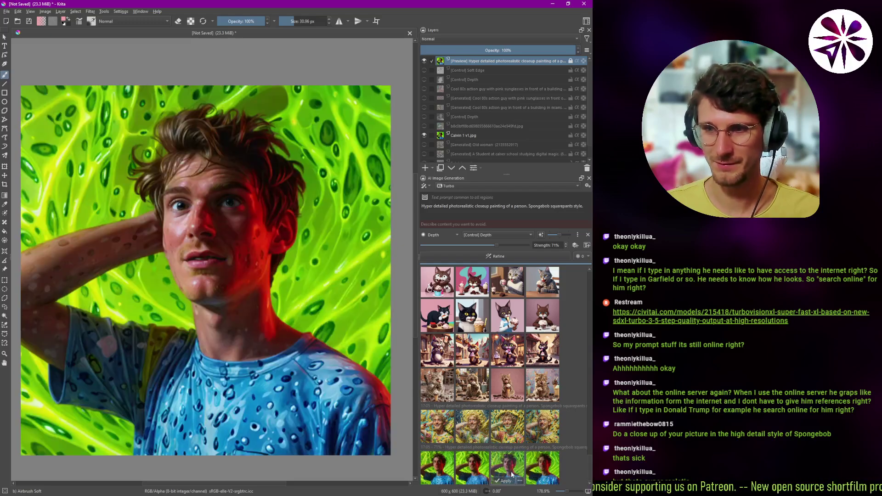
click(505, 481)
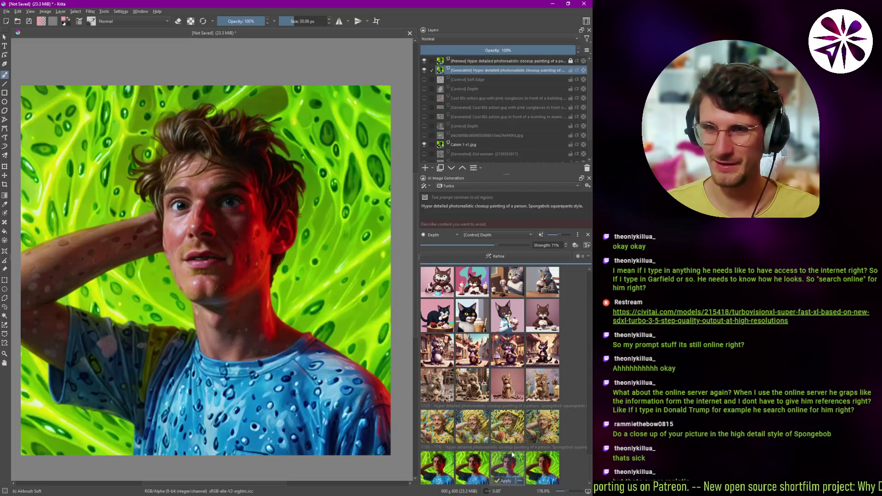
- Switch to Upscale mode and turn off the use of the prompt for refinement
triple_click(479, 207)
click(429, 189)
click(443, 201)
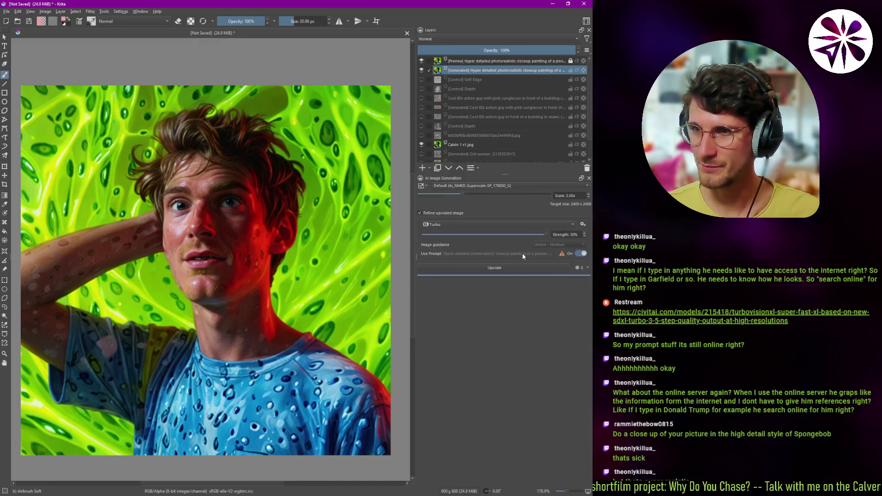
mouse_move(562, 254)
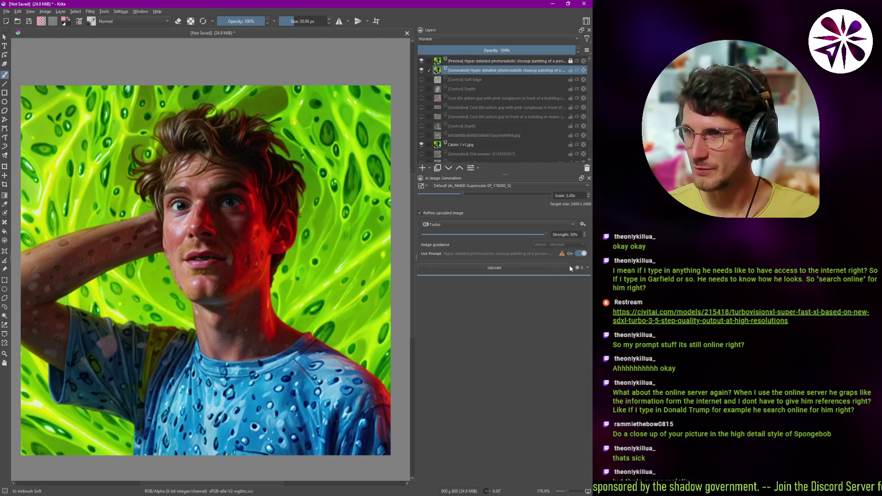
click(580, 253)
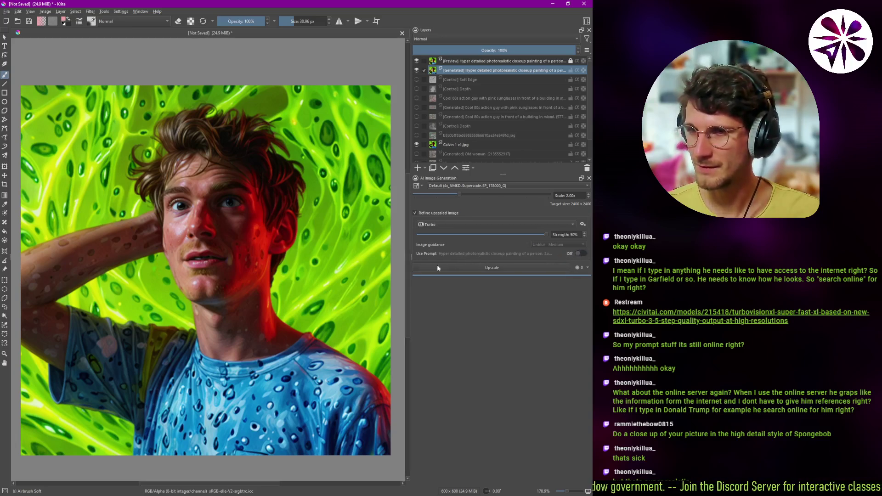
- Return to Generate mode, try adding prompt regions for the generated layer and a new Region 1, and remove them from the prompt
click(422, 187)
click(426, 196)
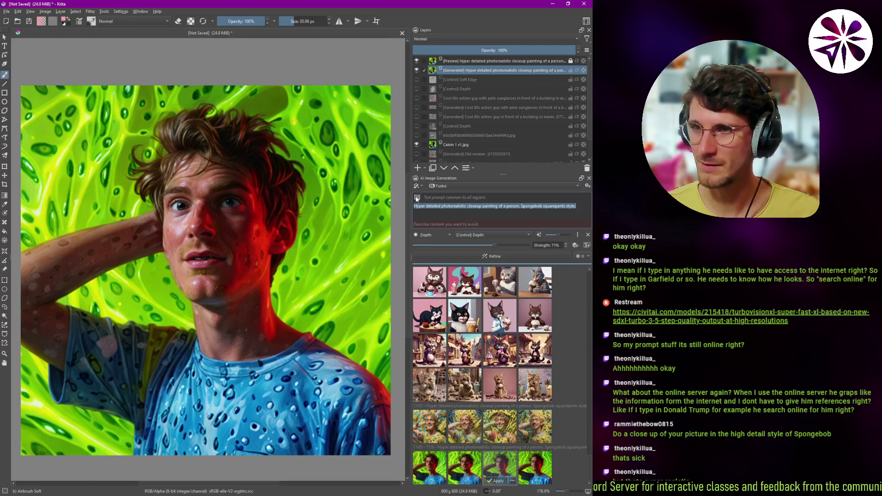
click(586, 246)
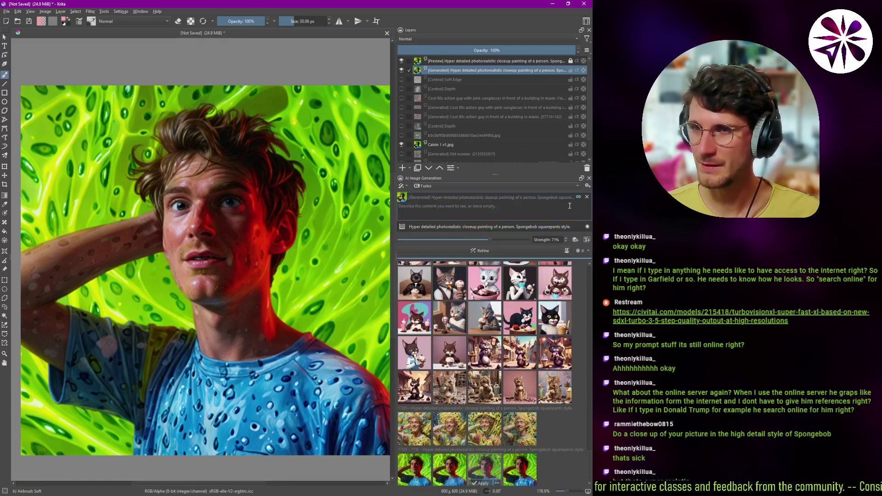
click(587, 197)
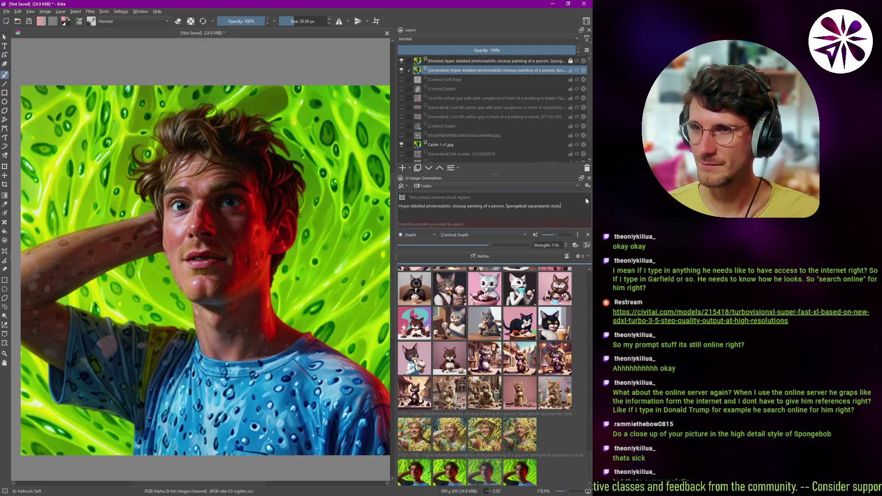
click(587, 245)
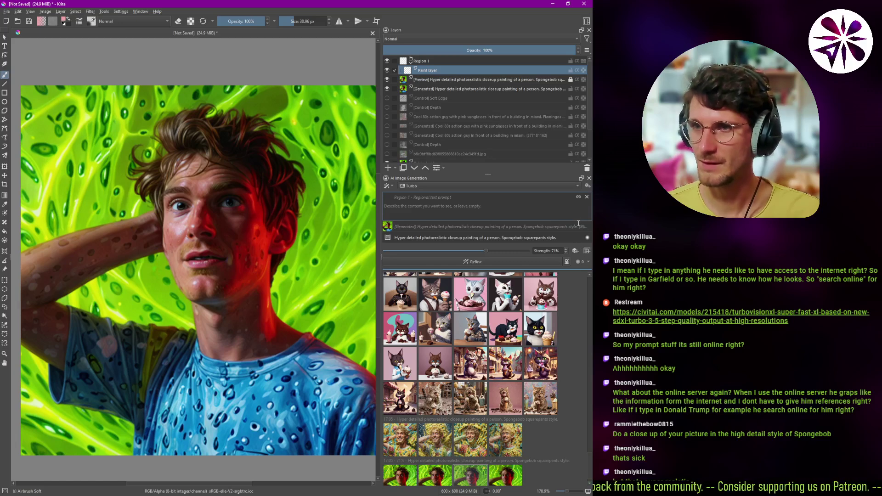
click(578, 198)
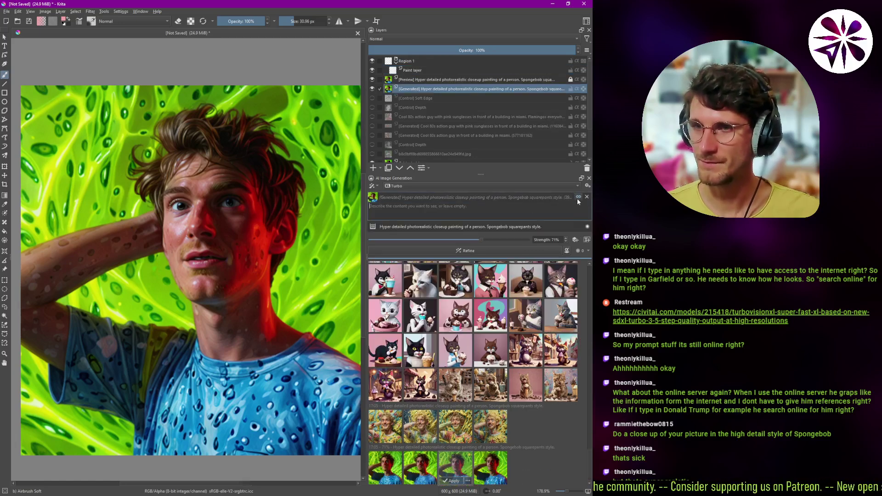
click(586, 197)
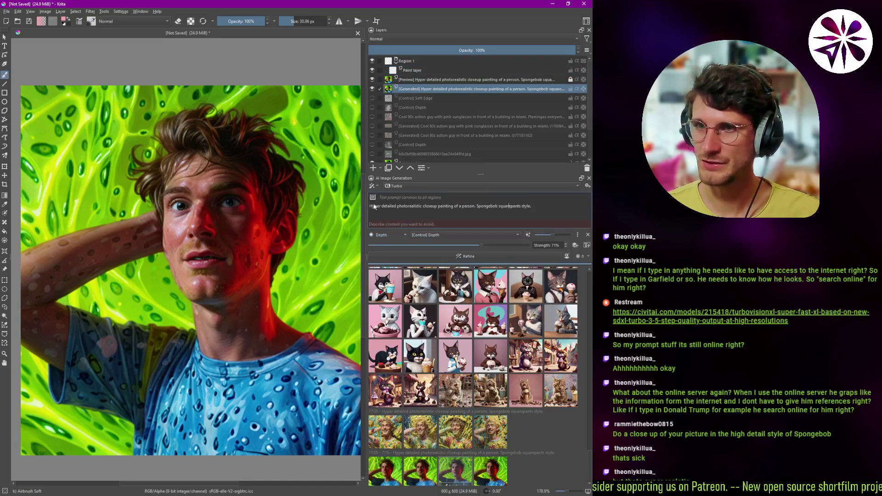
- Upscale the image by 2.00x with Turbo refinement at 50% strength and the prompt turned off
drag(365, 203, 402, 201)
click(405, 185)
click(427, 202)
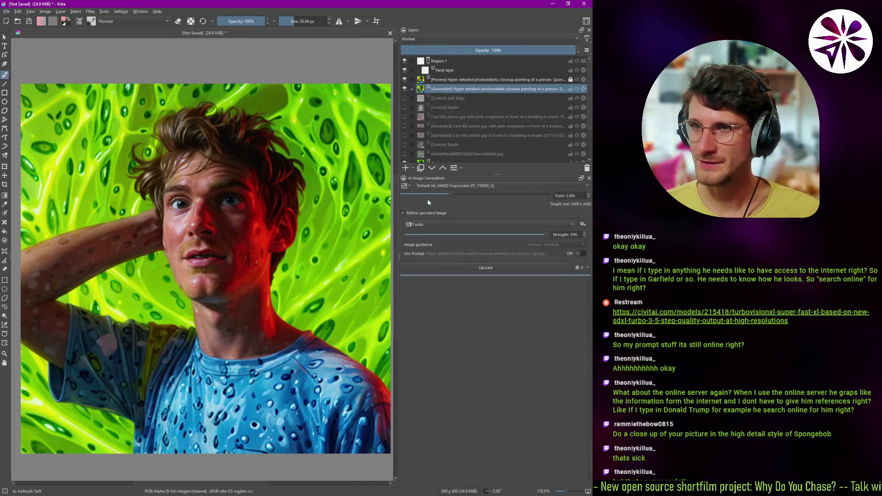
click(582, 254)
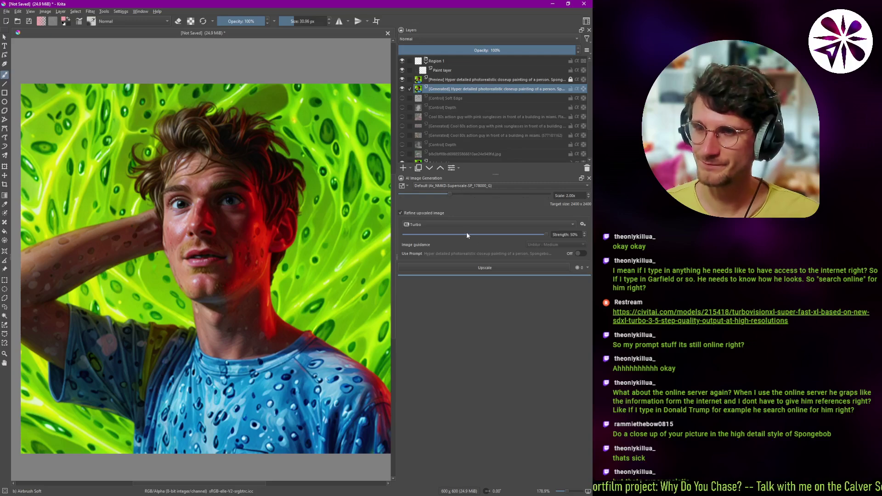
click(491, 268)
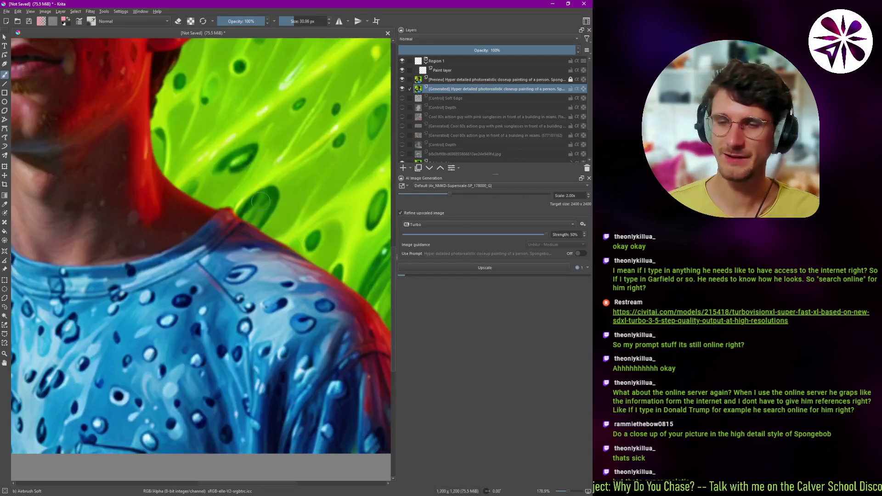
- Inspect the face in the upscaled image and undo the upscale
drag(154, 209, 220, 312)
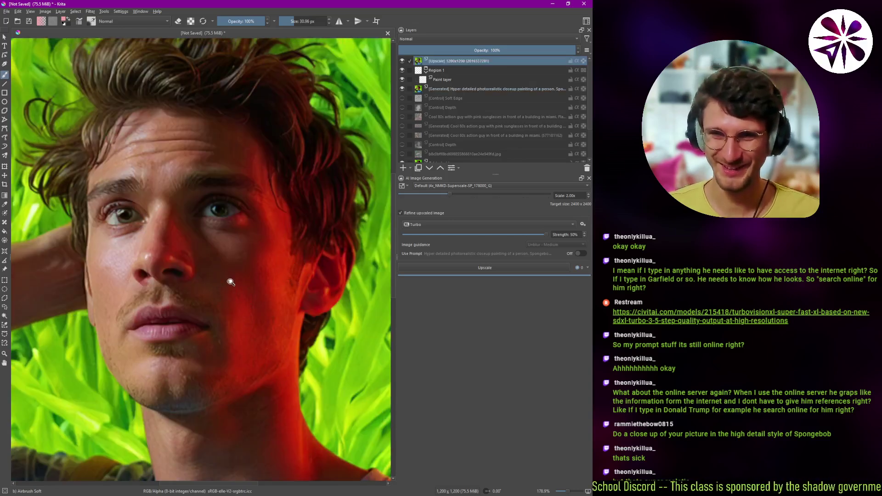
drag(231, 282, 220, 292)
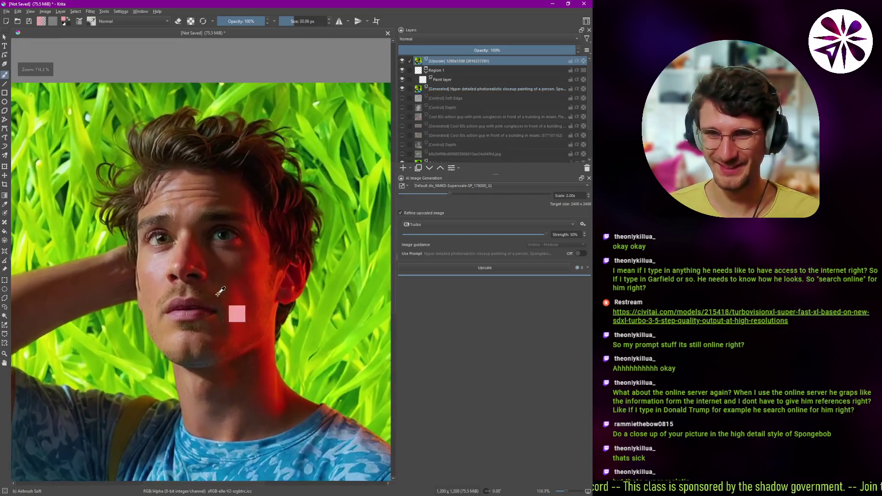
key(ctrl+z)
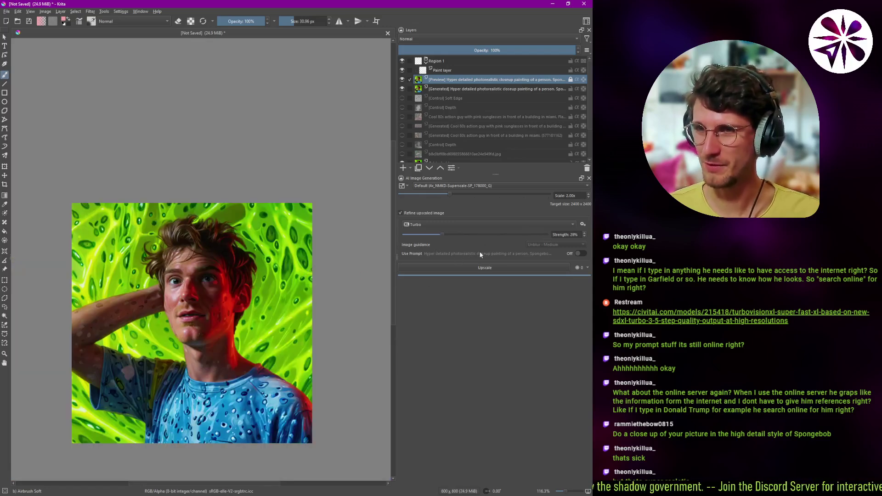
- Set the upscale refinement style to Digital Artwork and turn on the use of the prompt
click(437, 225)
click(452, 222)
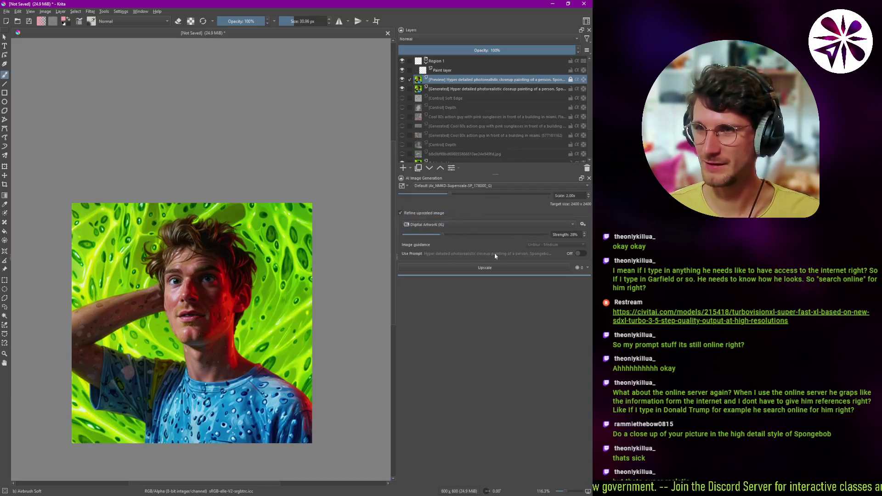
click(578, 254)
click(481, 224)
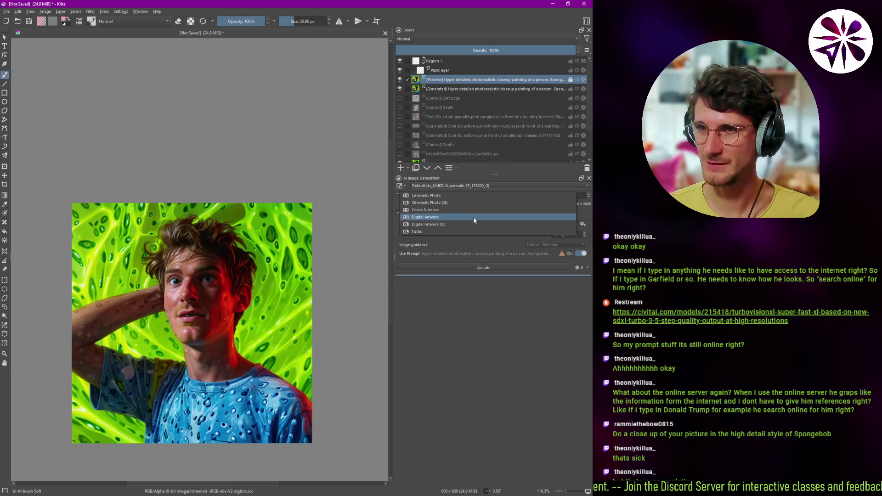
click(473, 217)
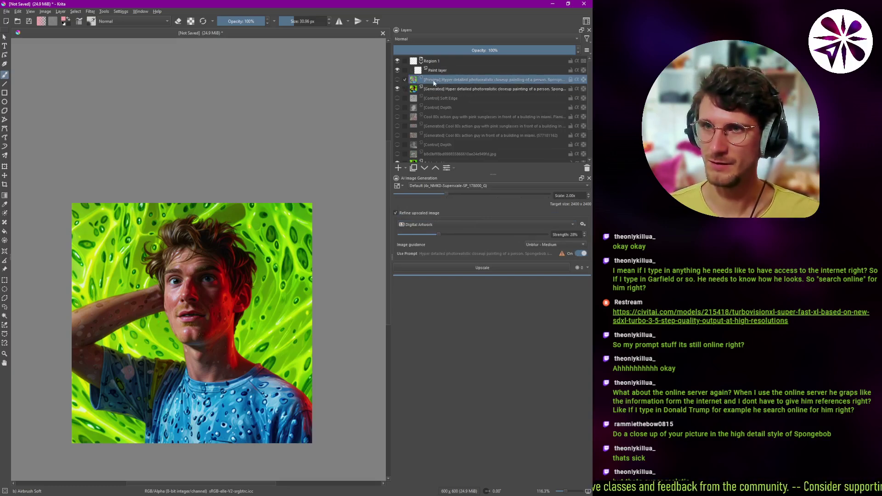
- Copy the visible generated portrait layer and paste it into a new 600 x 600 pixel document
click(453, 91)
key(ctrl+n)
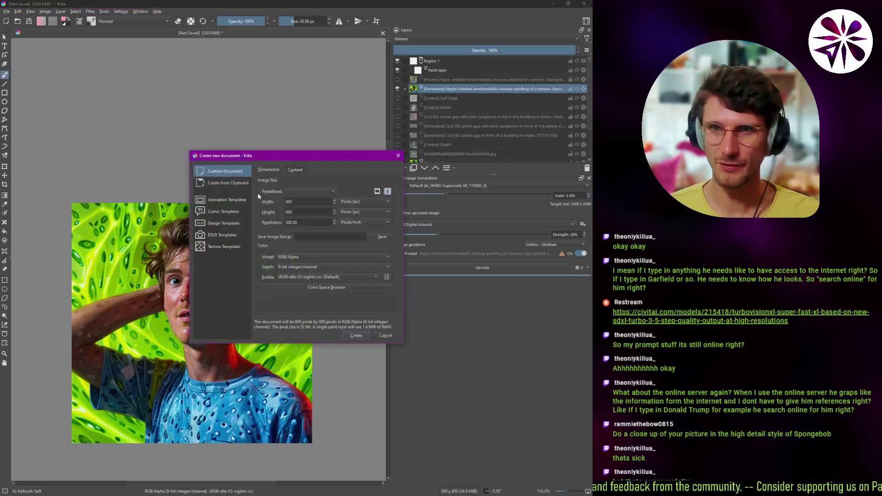
click(355, 336)
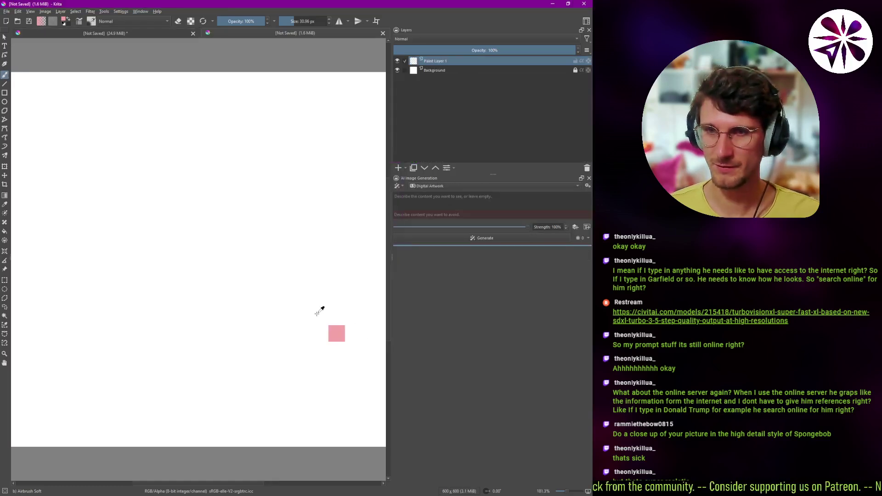
key(ctrl+b)
key(Escape)
key(ctrl+v)
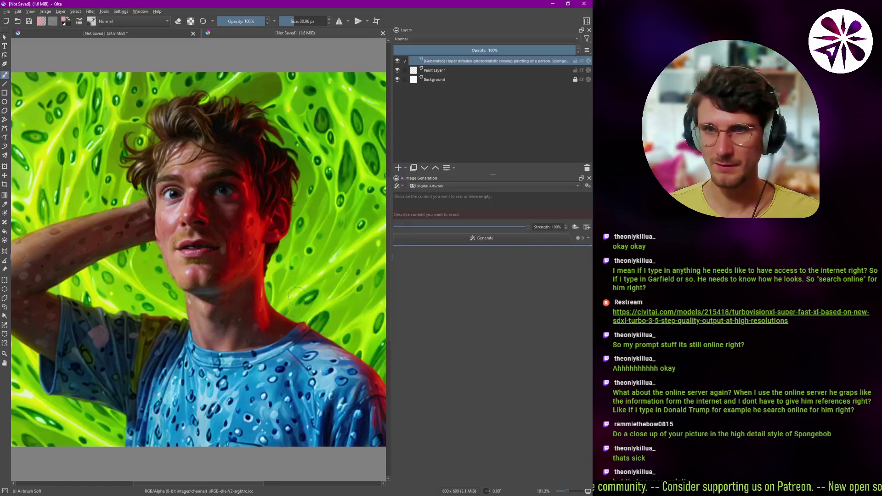
- Switch the new document to Upscale mode, turn on the use of the prompt and choose Unblur - Medium image guidance
click(398, 186)
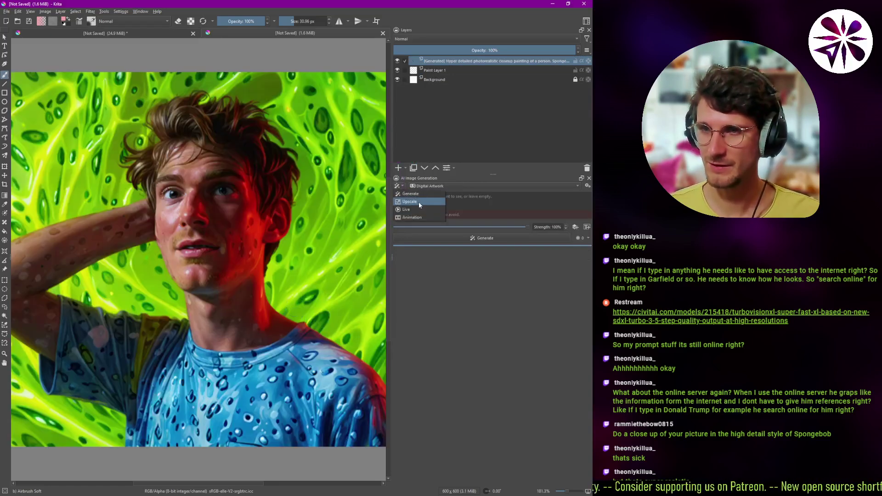
click(418, 204)
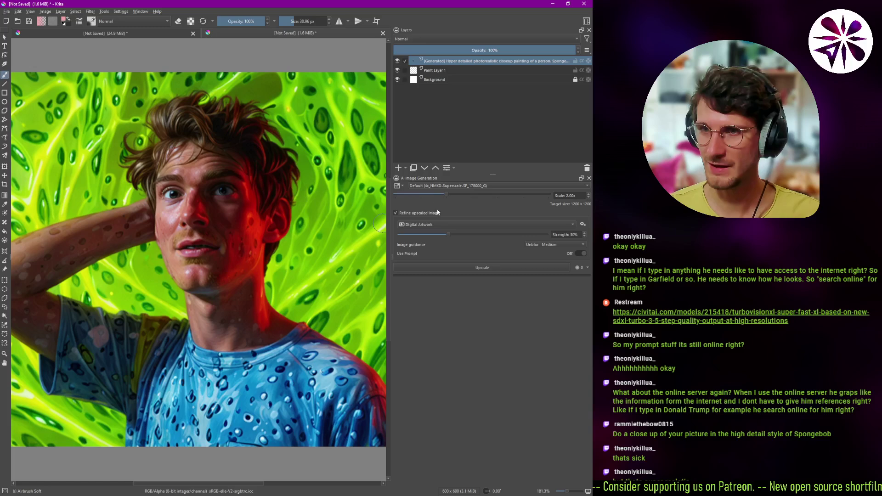
click(578, 254)
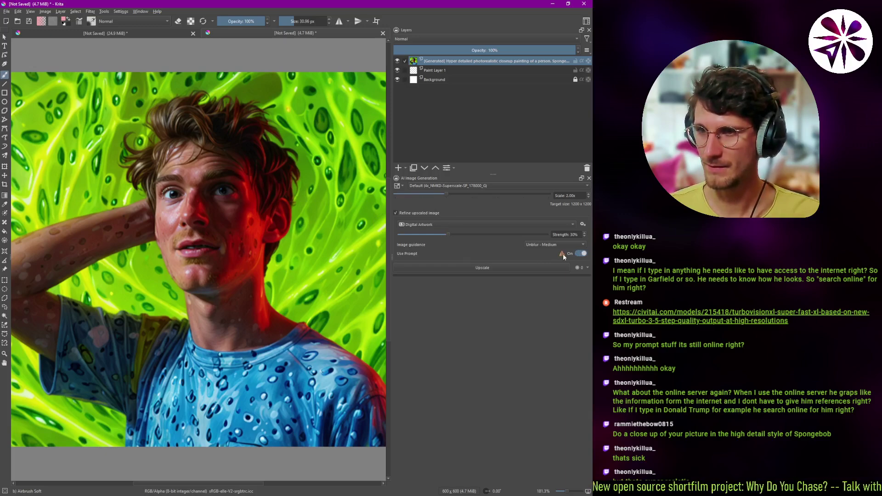
mouse_move(562, 257)
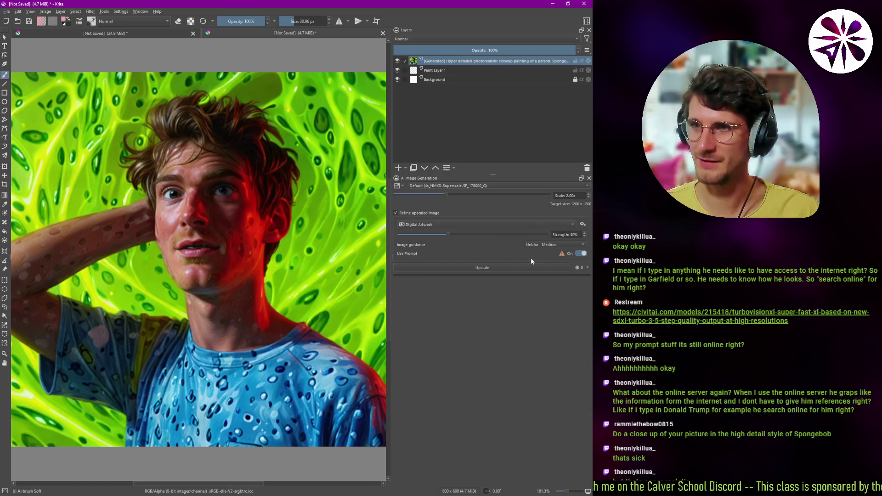
click(553, 245)
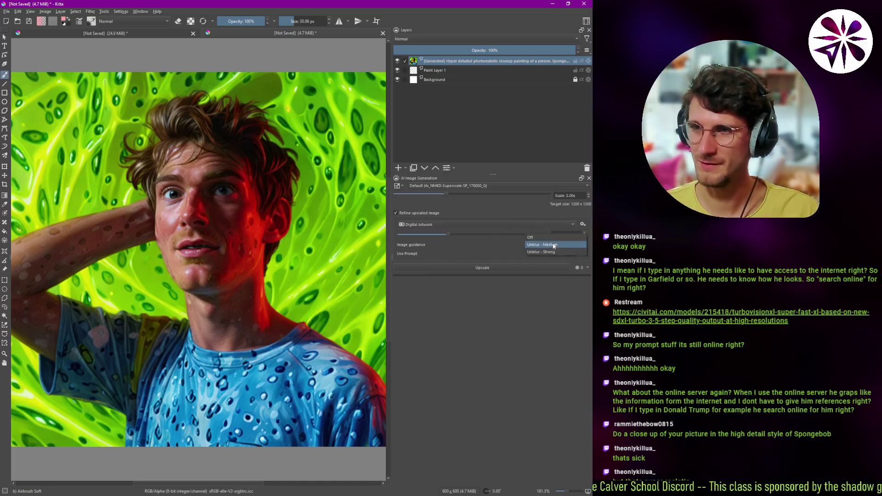
click(554, 246)
- Try the Quality upscale model and return to the Default model
click(473, 186)
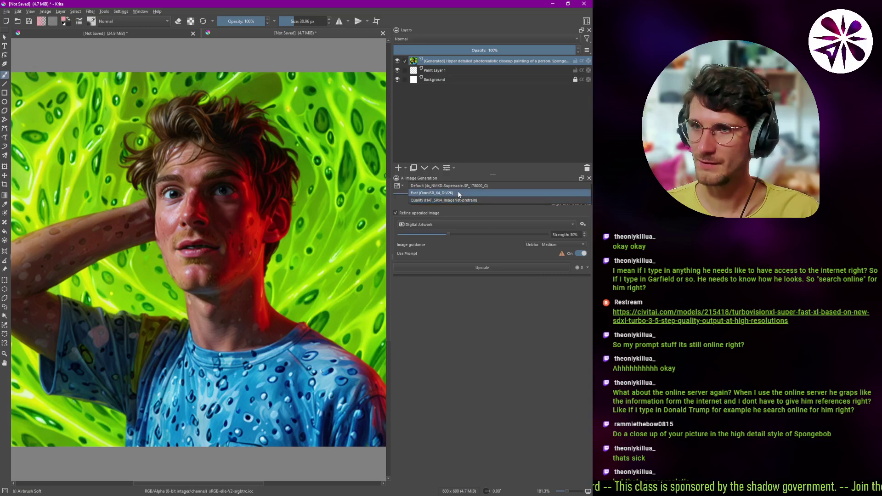
click(459, 200)
click(468, 186)
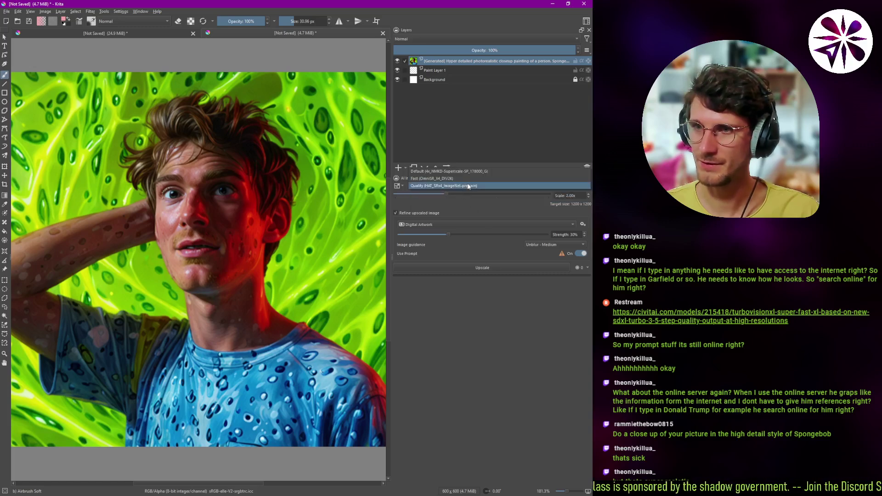
click(470, 172)
- Try the Turbo, Digital Artwork (XL), Digital Artwork, Comic & Anime and Cinematic Photo (XL) refinement styles in the new document
click(452, 225)
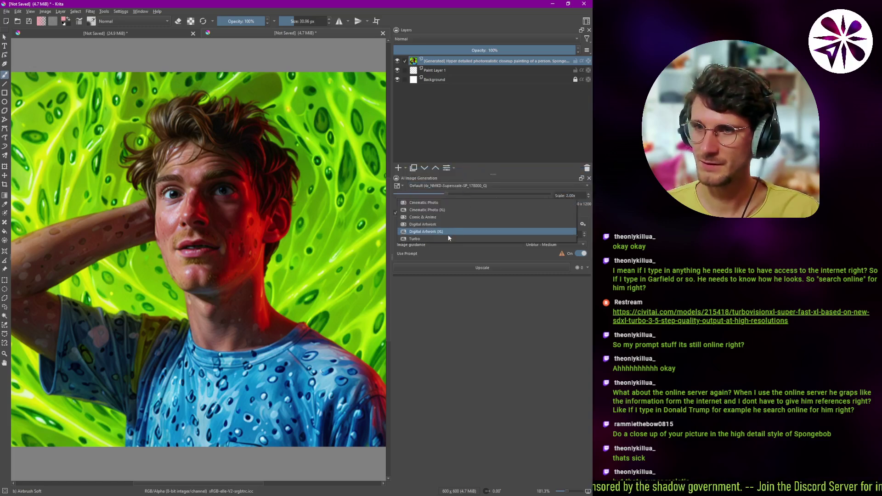
click(447, 242)
click(449, 222)
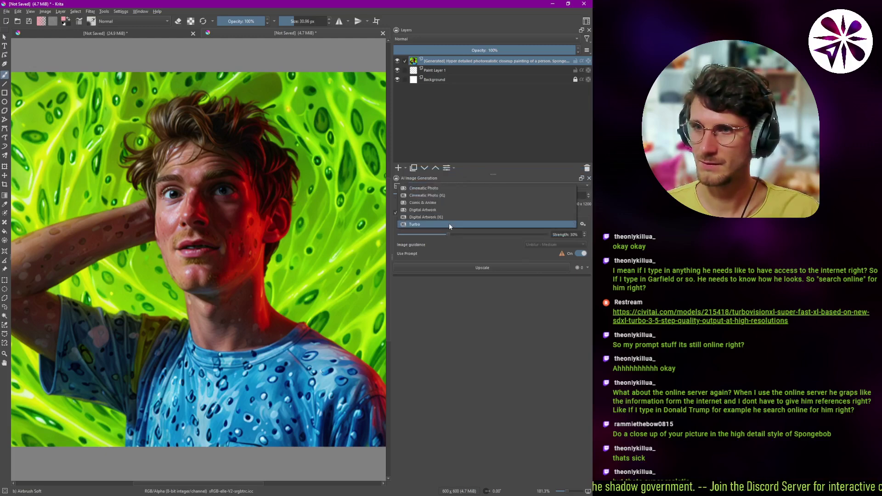
click(450, 214)
click(448, 220)
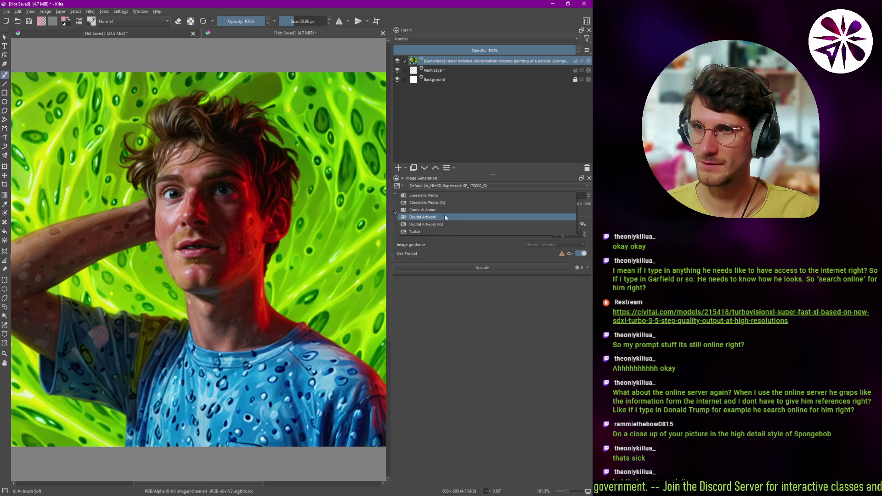
click(445, 215)
click(443, 222)
click(446, 216)
click(442, 219)
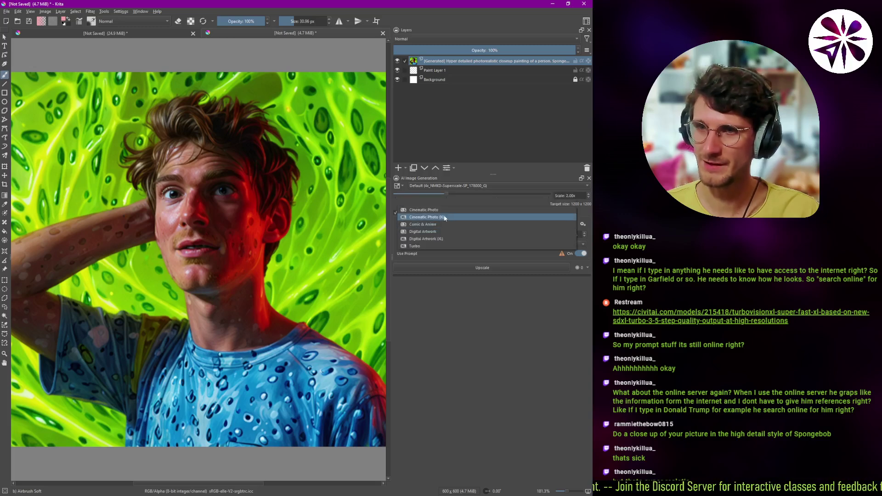
click(441, 218)
click(440, 224)
click(442, 216)
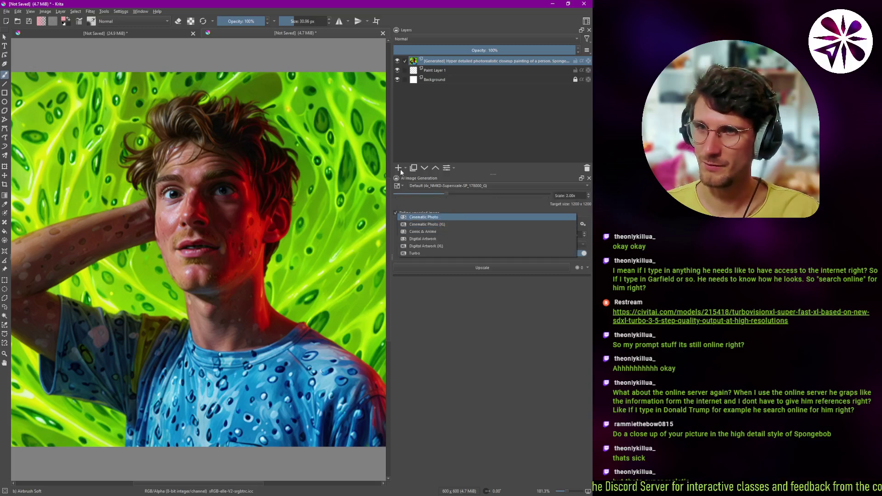
- Return to the original document and upscale it by 2.00x with Digital Artwork refinement at 20% strength and the prompt turned on
click(137, 35)
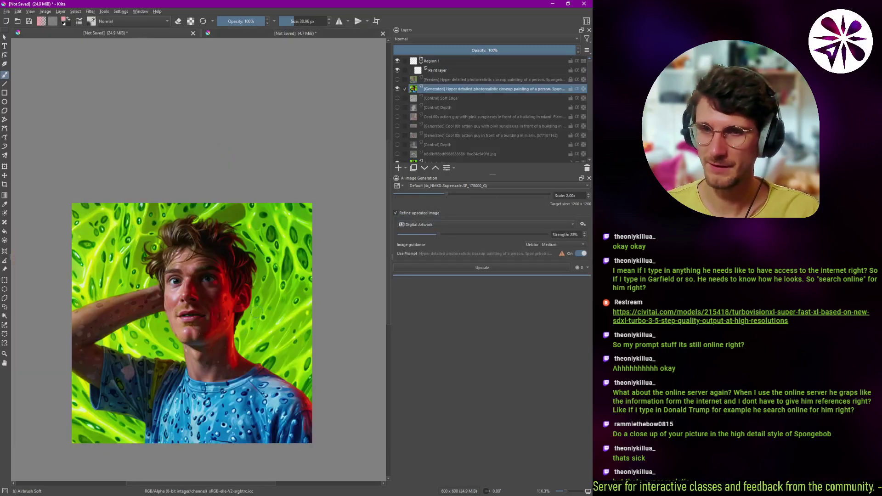
scroll(237, 364, up, 3)
mouse_move(233, 309)
mouse_down()
mouse_move(222, 315)
mouse_move(245, 305)
mouse_up()
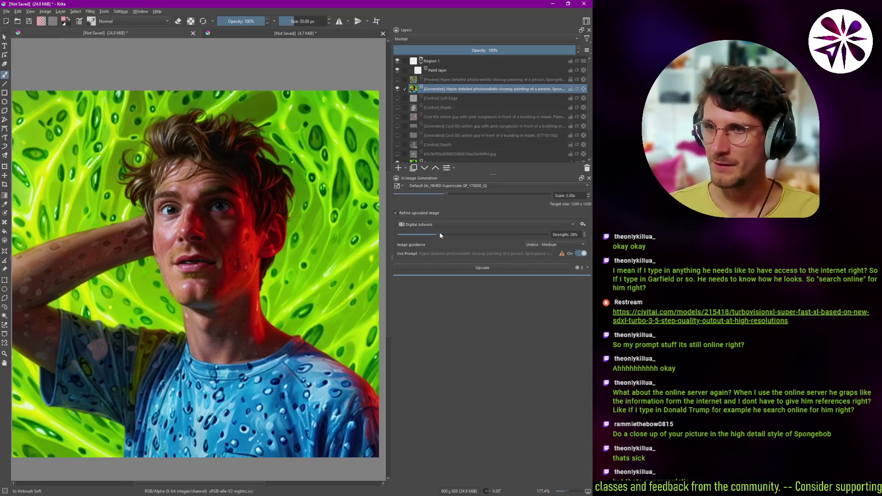
drag(403, 236, 388, 242)
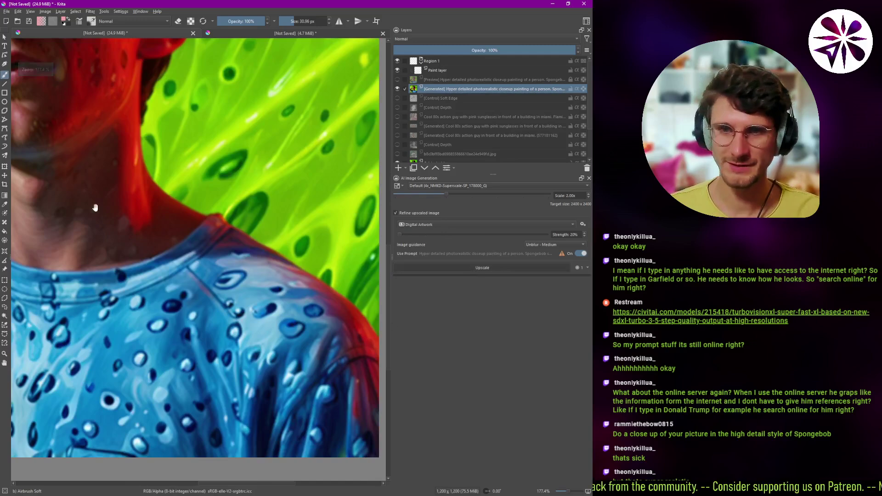
- Examine the face and its refined details in the upscaled portrait
drag(184, 230, 201, 357)
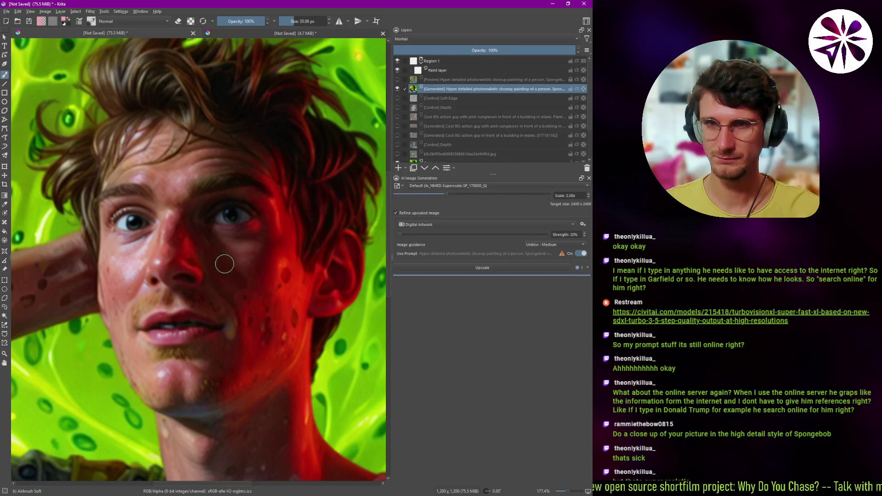
scroll(229, 263, up, 4)
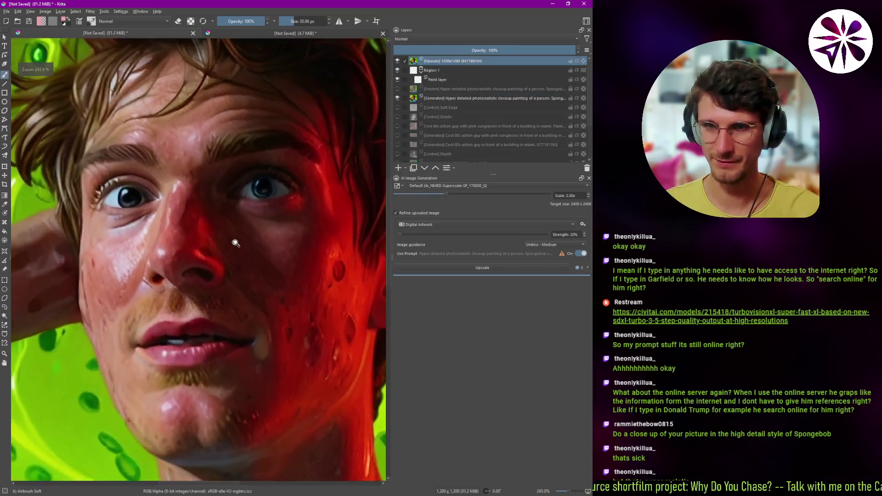
scroll(216, 252, down, 8)
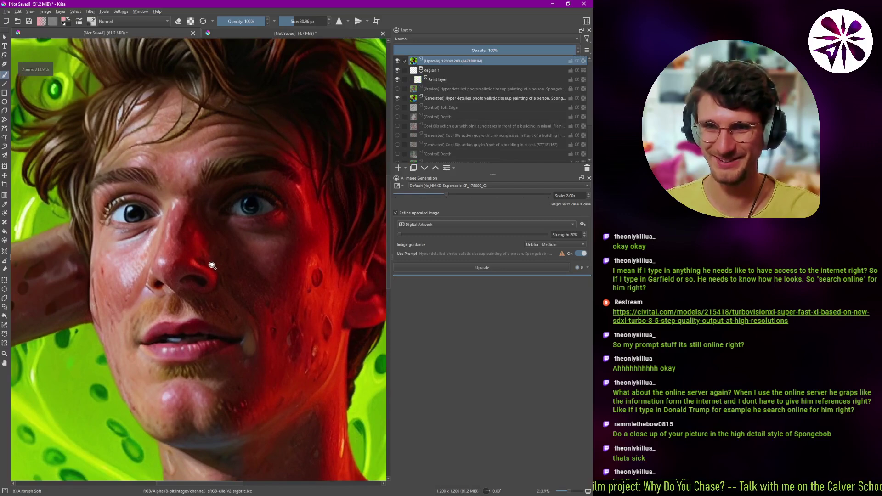
scroll(178, 315, up, 3)
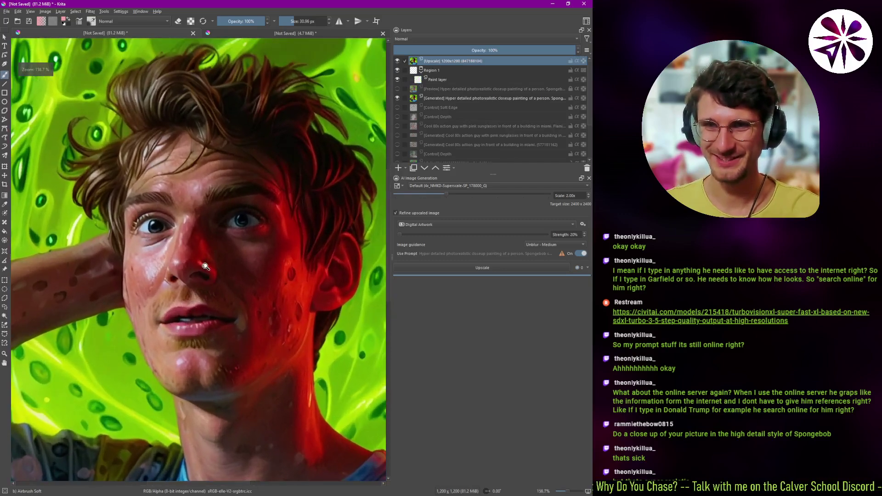
scroll(201, 258, down, 1)
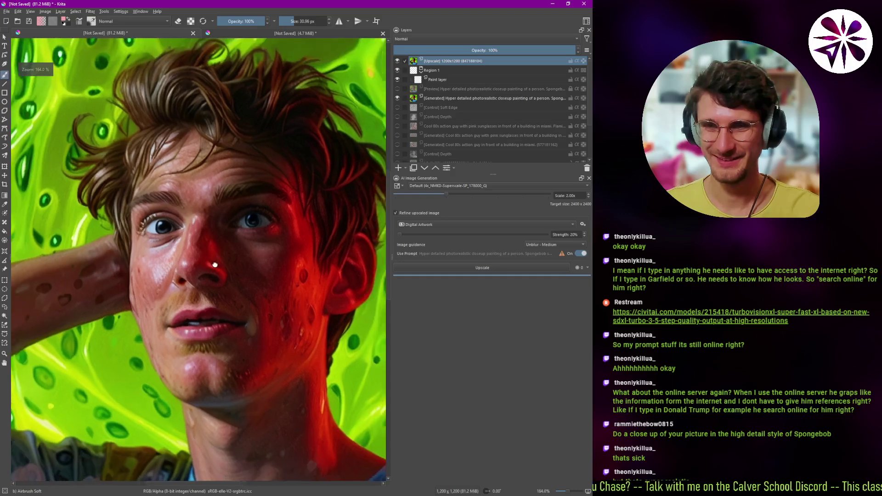
scroll(205, 266, up, 1)
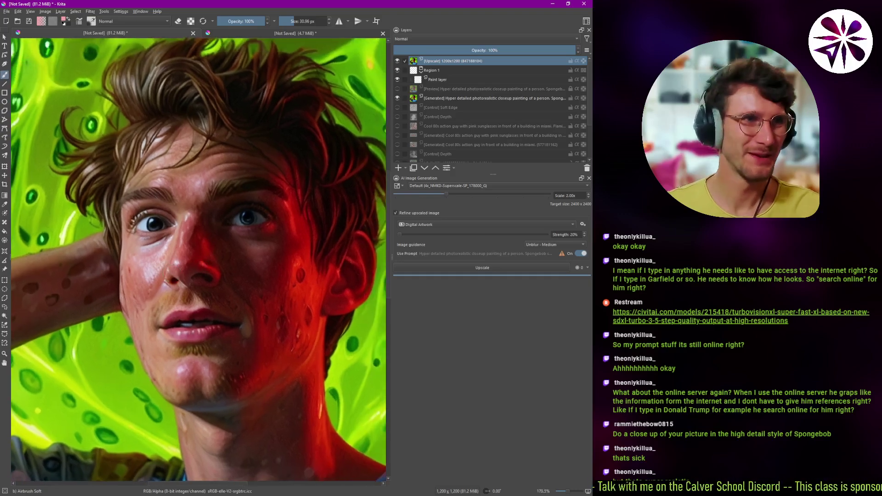
- Switch to the web browser, search images for "spongebob closeup painting" and preview the "Detailed Spongebob Paintings" result with the drooping face
key(alt+Tab)
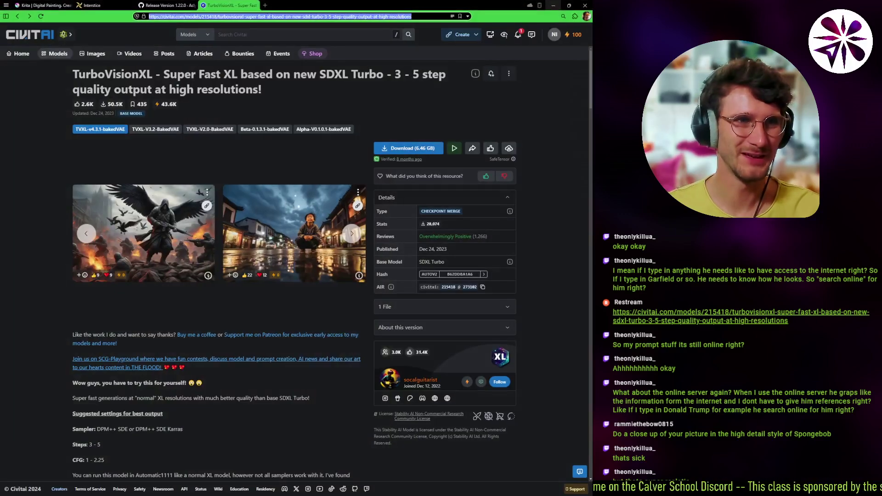
key(ctrl+t)
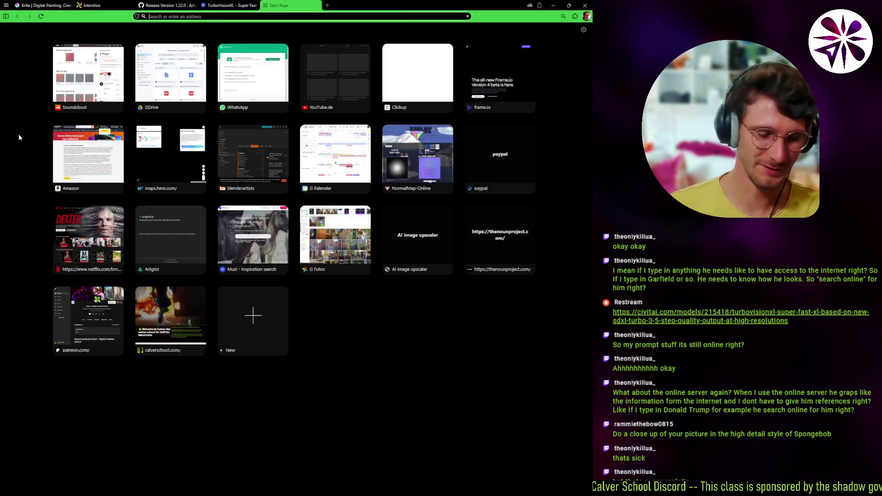
text(spongebob)
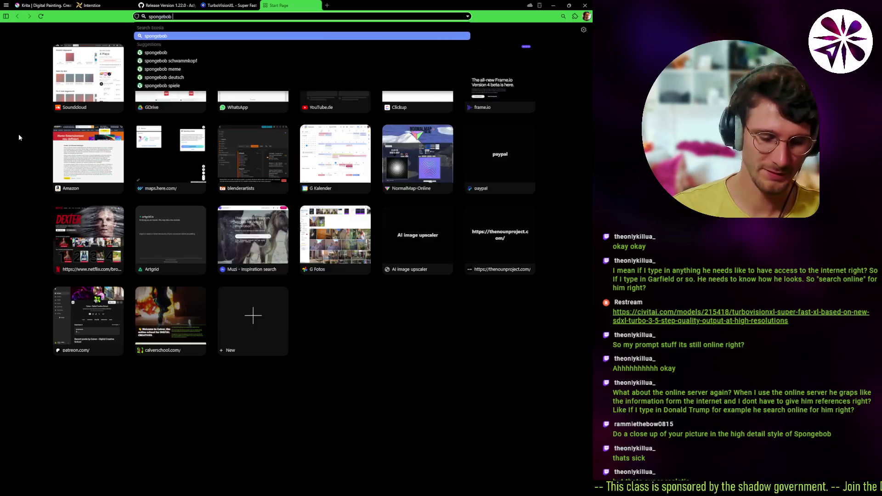
text( closeup p)
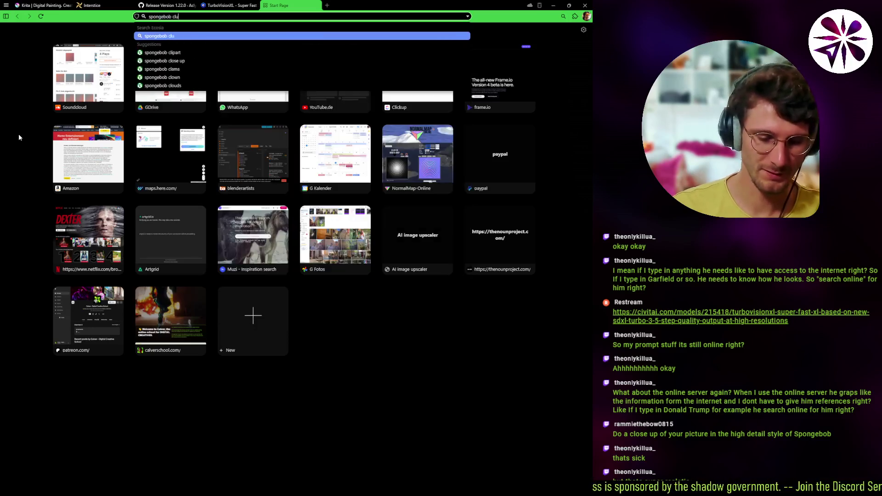
text(ainting)
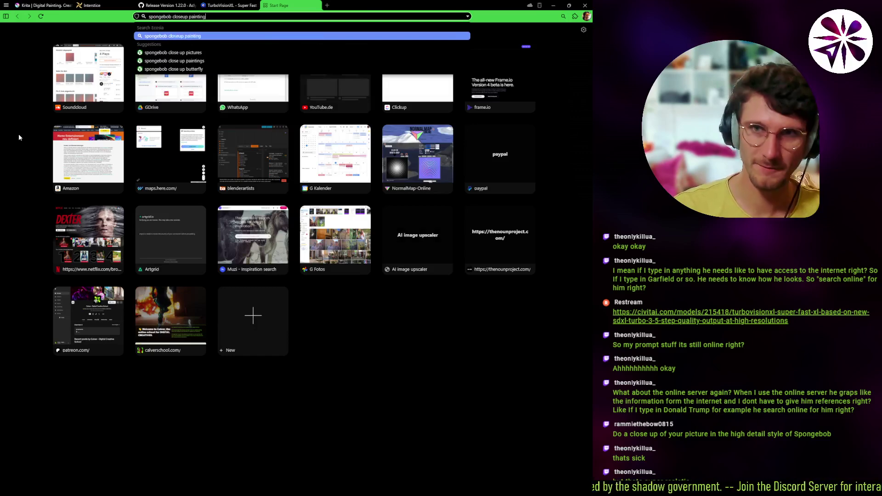
key(Return)
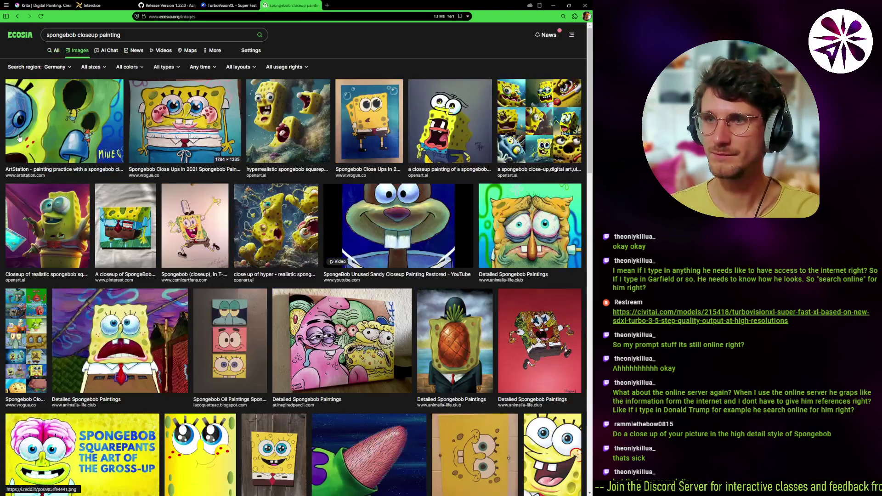
scroll(19, 138, down, 1)
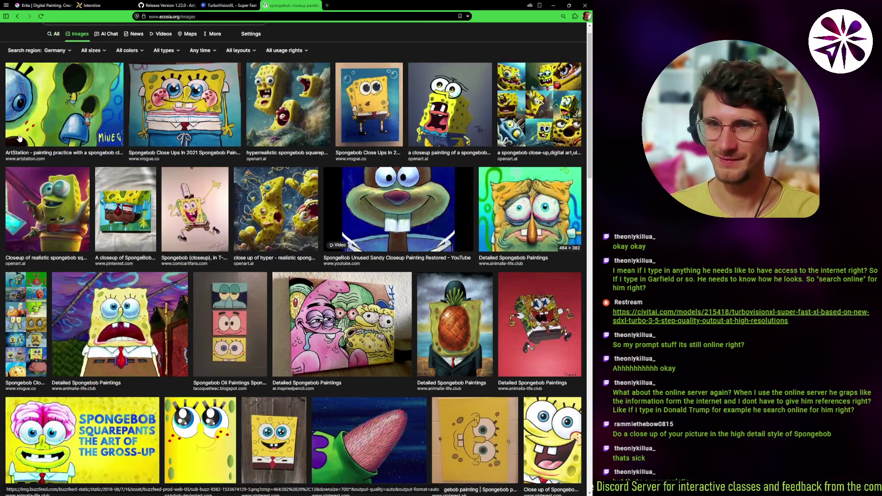
click(530, 216)
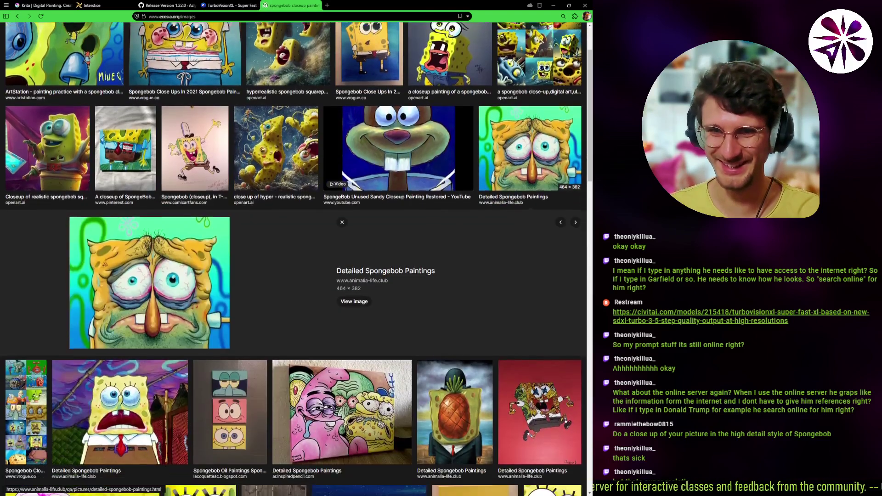
- Browse the Spongebob closeup results and preview the "Spongebob Closeups Photo" image and the crab close-up on the wooden deck
scroll(294, 259, down, 2)
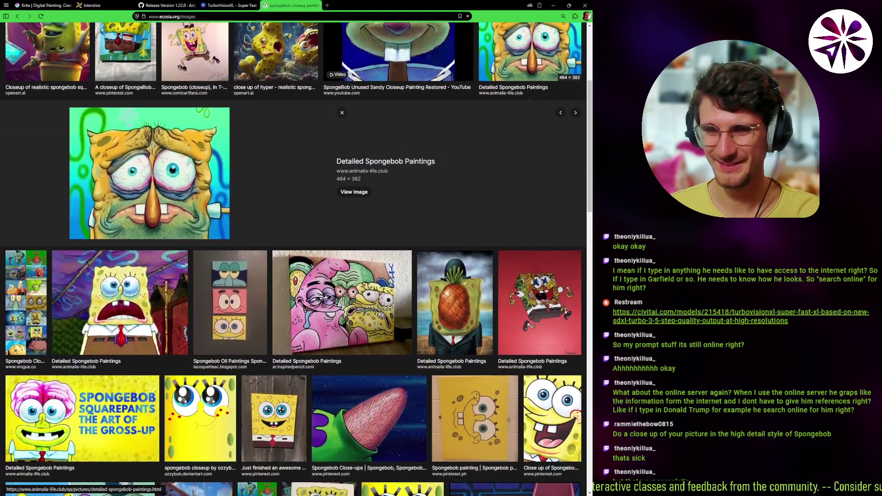
scroll(19, 137, up, 1)
scroll(19, 137, down, 4)
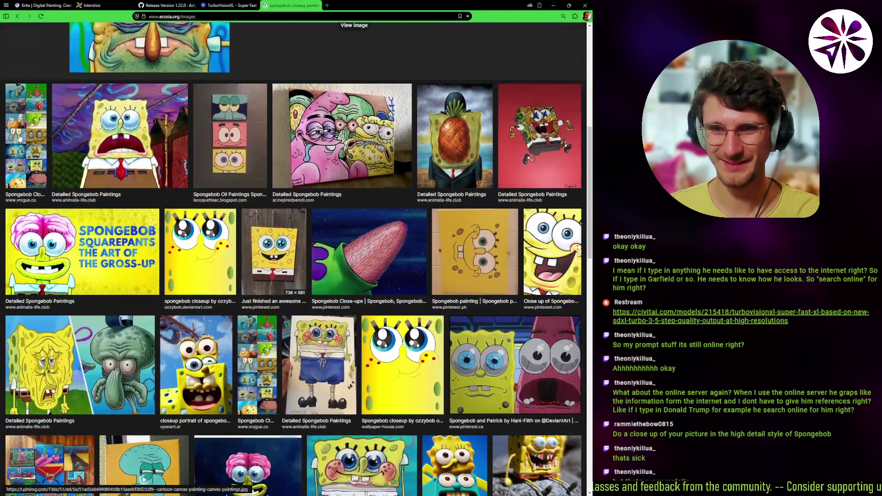
scroll(20, 137, down, 2)
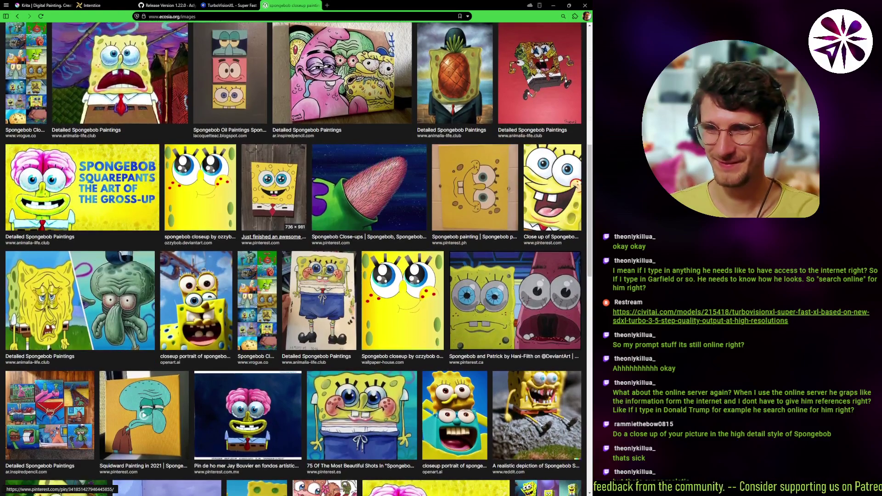
scroll(274, 237, down, 1)
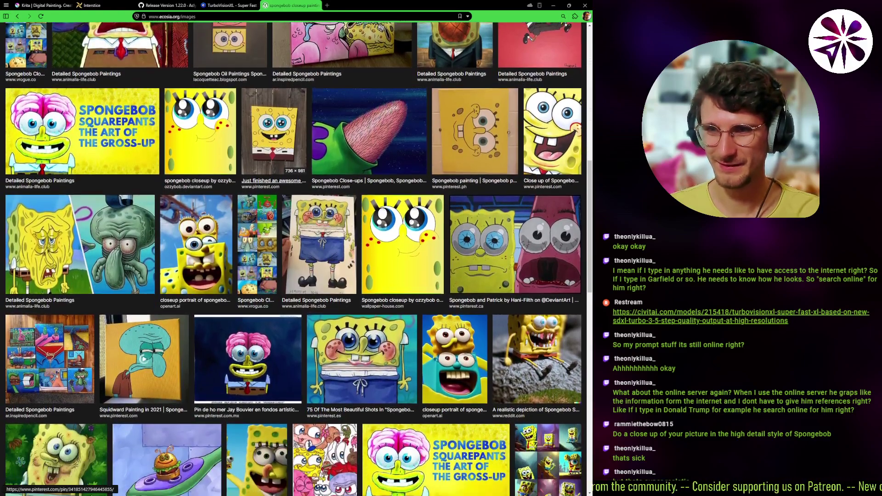
scroll(274, 174, down, 1)
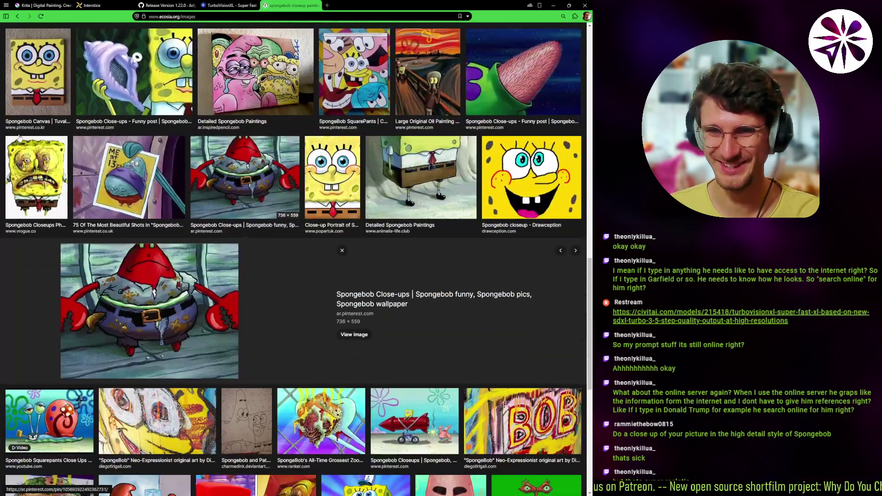
click(20, 138)
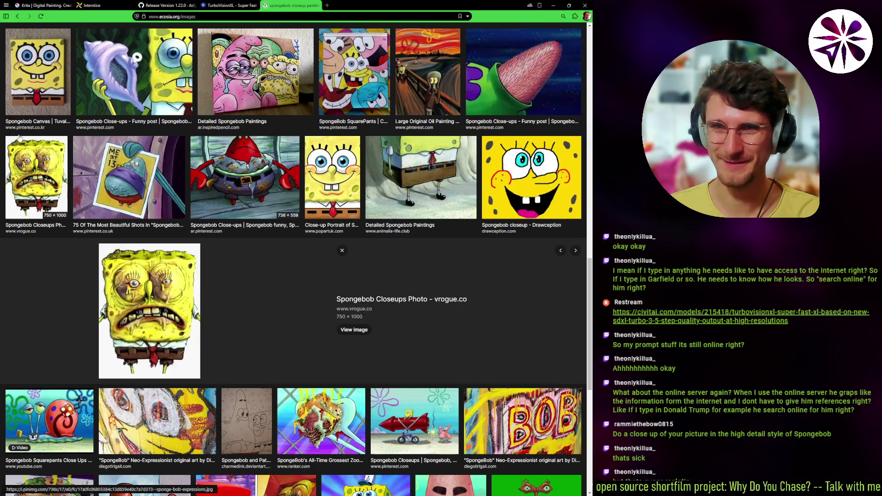
key(alt+Left)
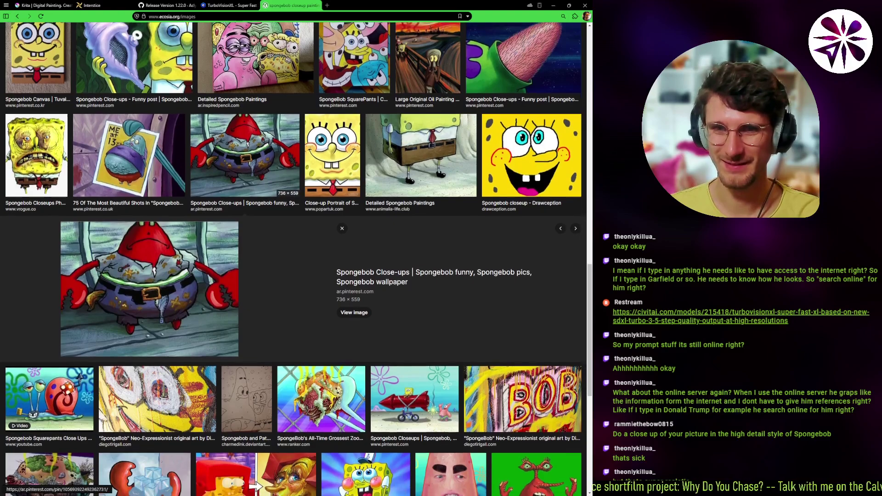
scroll(19, 138, down, 3)
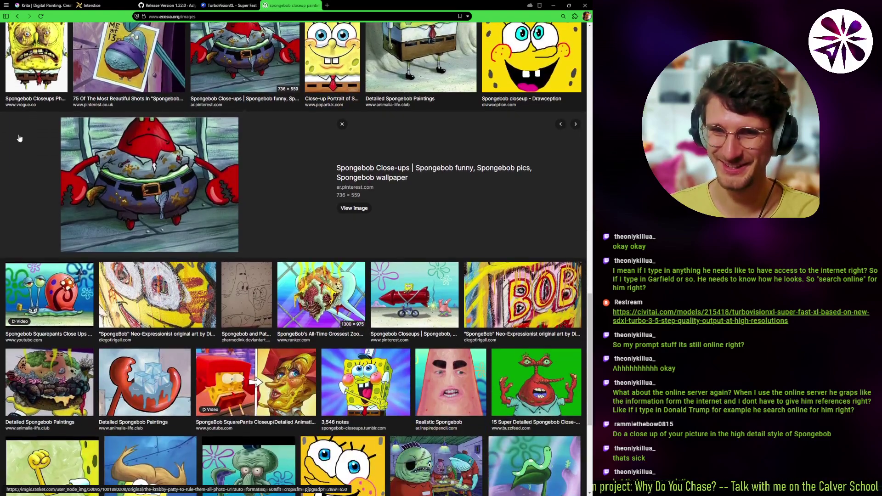
- Preview the red crab on a green background from "15 Super Detailed Spongebob Close-Ups That Perfectly Describe Life" and copy that image
key(Tab)
key(Tab)
key(Tab)
key(Tab)
key(Tab)
key(Tab)
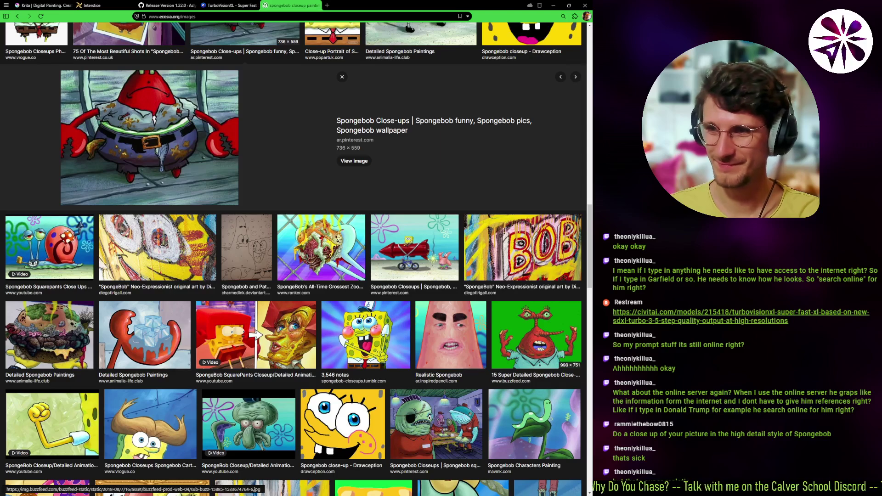
key(Return)
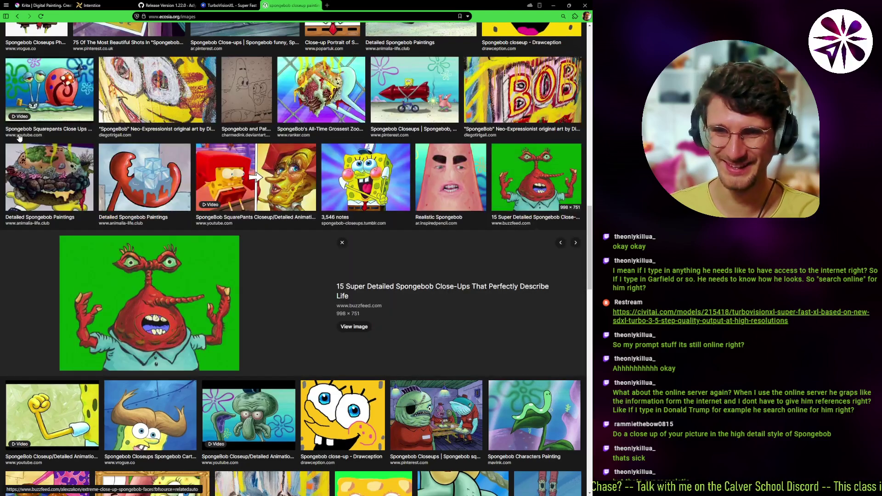
right_click(139, 297)
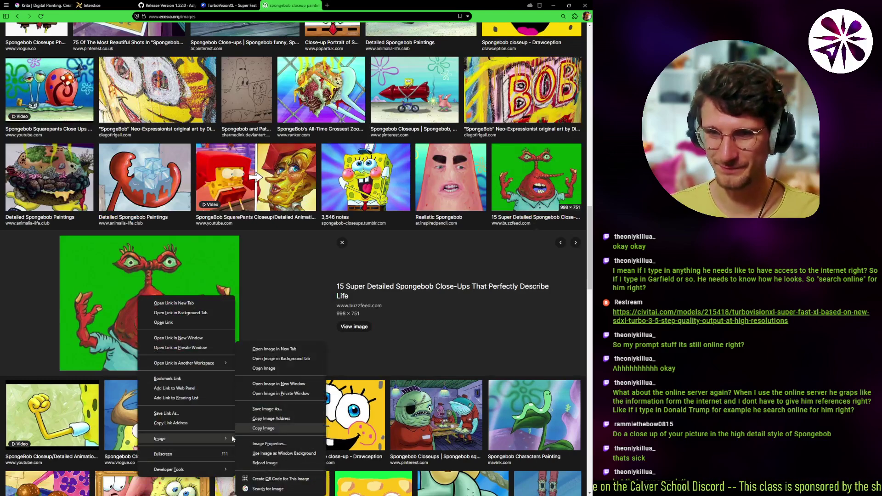
click(281, 429)
- Switch to Krita, create a new custom document and paste the copied crab picture into it
key(alt+Tab)
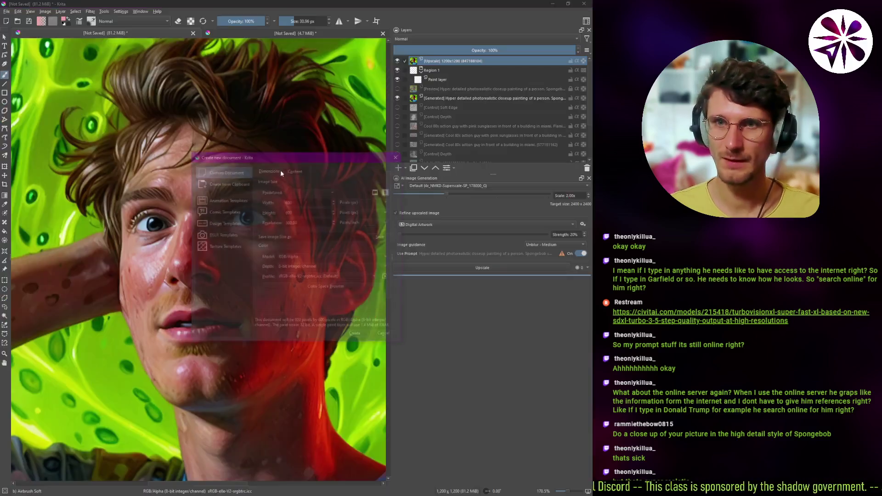
key(ctrl+n)
click(357, 336)
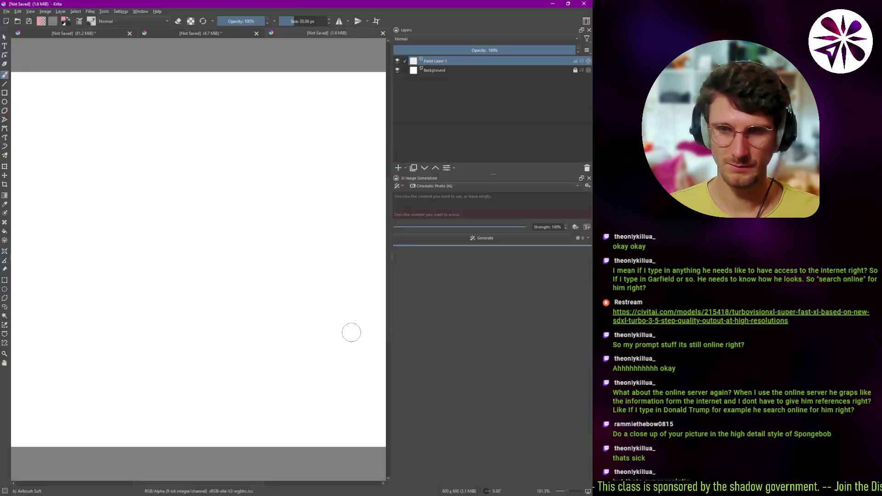
key(ctrl+v)
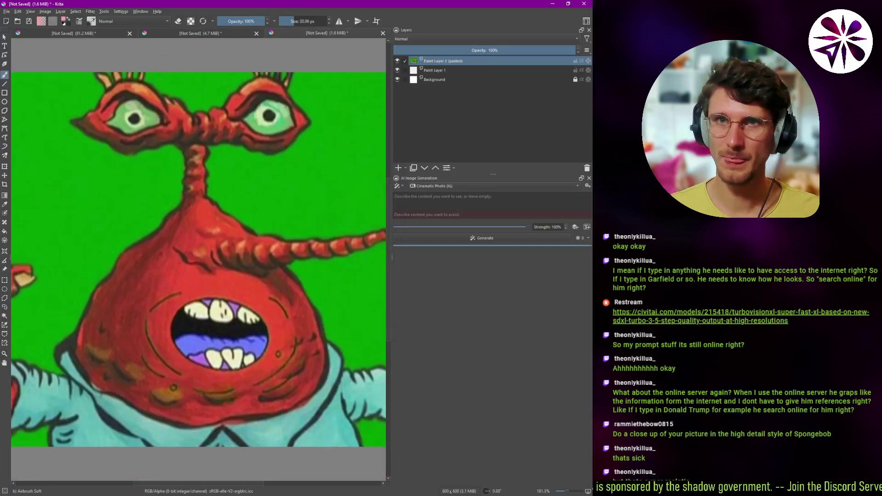
- Trim the canvas to the pasted crab layer so the document matches the full picture
click(61, 11)
mouse_move(45, 11)
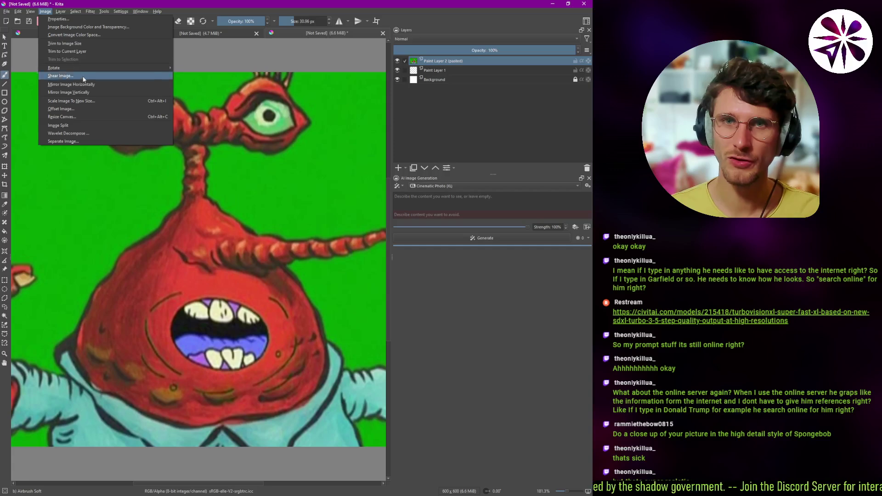
click(99, 52)
drag(184, 219, 182, 236)
- Start live AI generation on the crab picture with the Turbo style at 74% strength
click(427, 186)
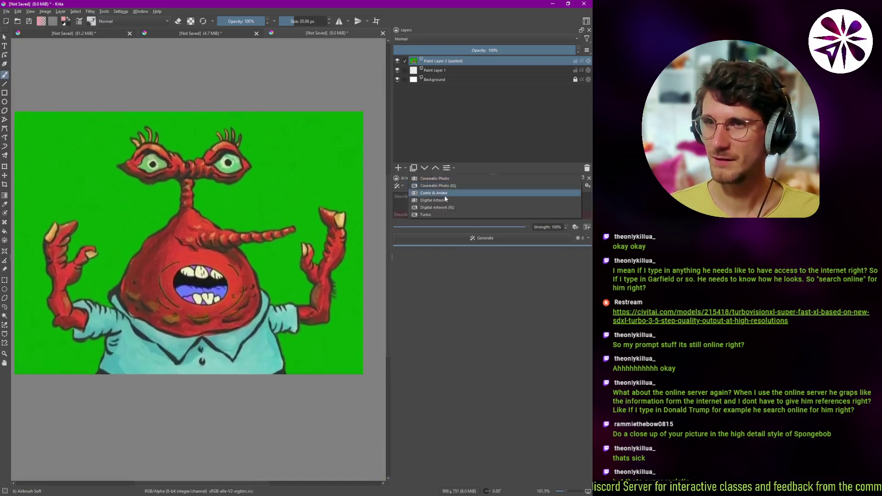
click(445, 195)
click(404, 185)
click(410, 209)
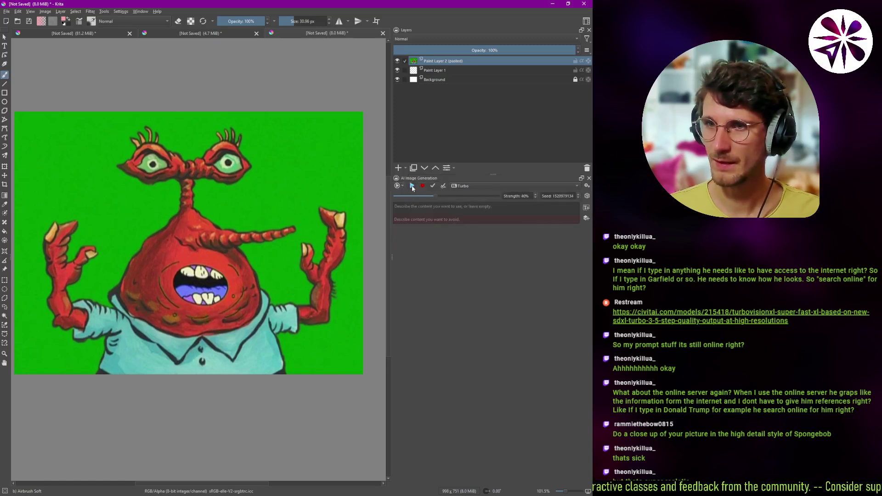
drag(437, 198, 468, 196)
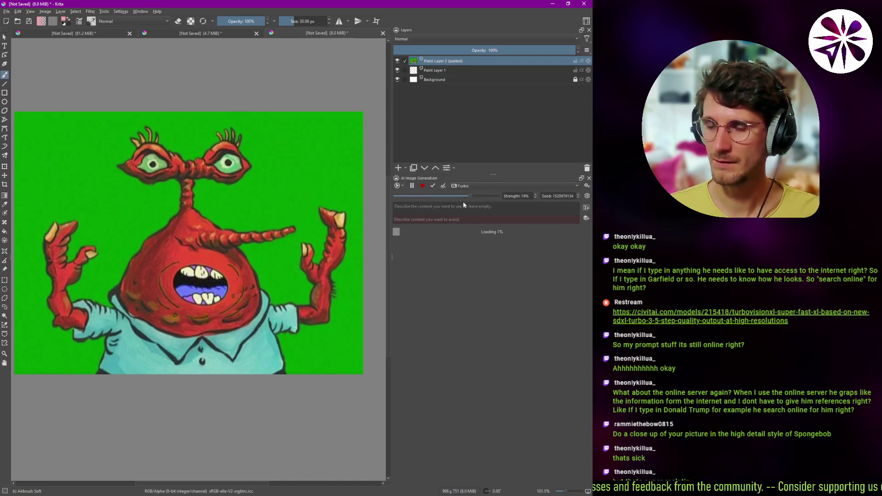
- Try the prompt "Mr Crabs" for the live generation
click(463, 209)
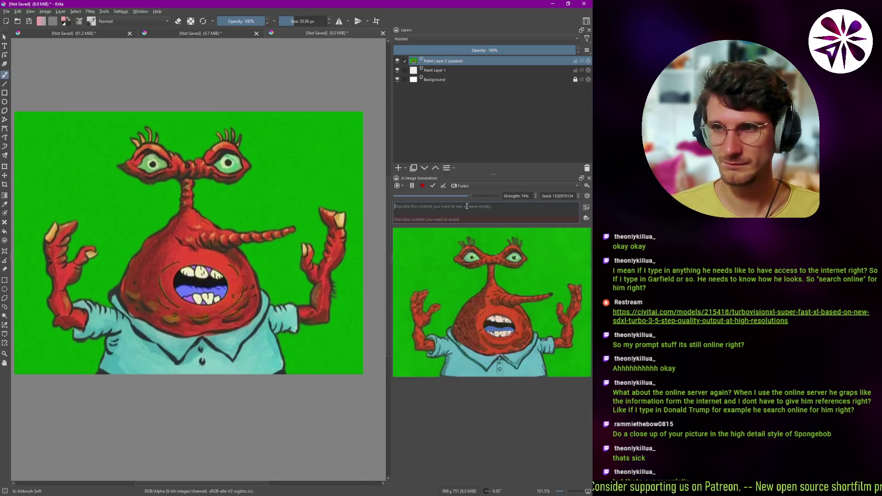
text(M)
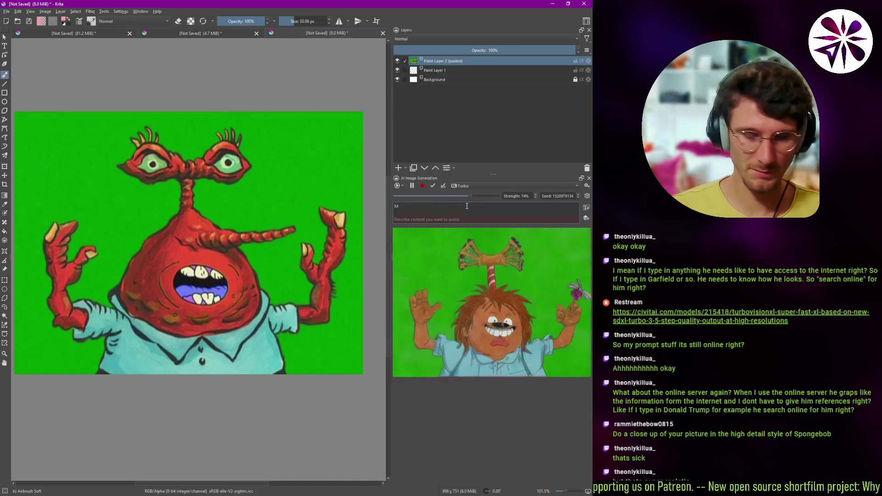
text(r Crabs)
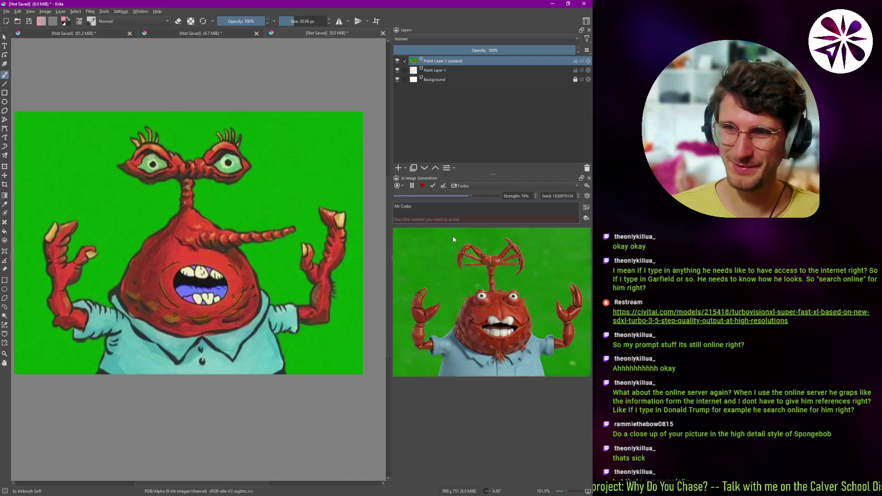
- Replace the live generation prompt with "The Rock screaming in terror."
key(ctrl+a)
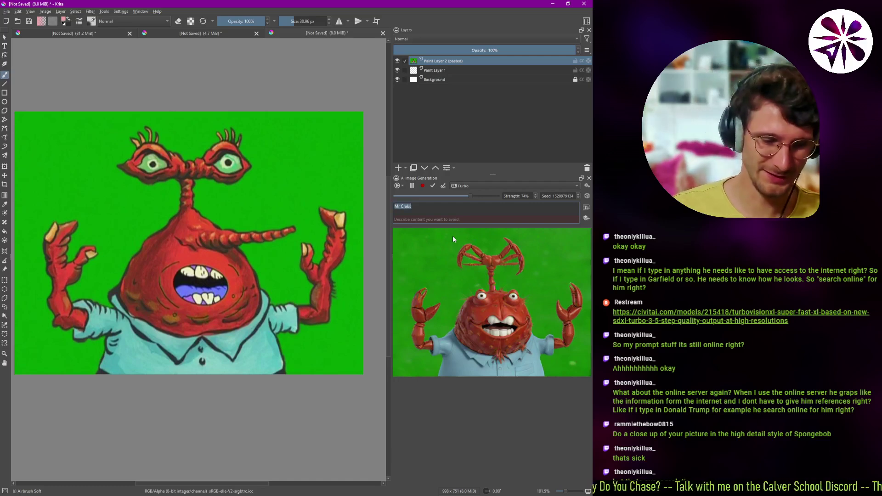
text(1he Rock)
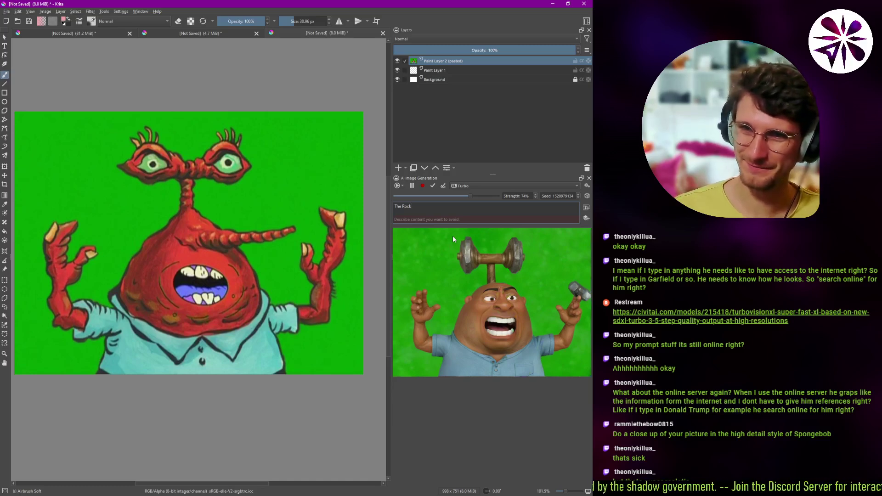
text(reaming in terror.)
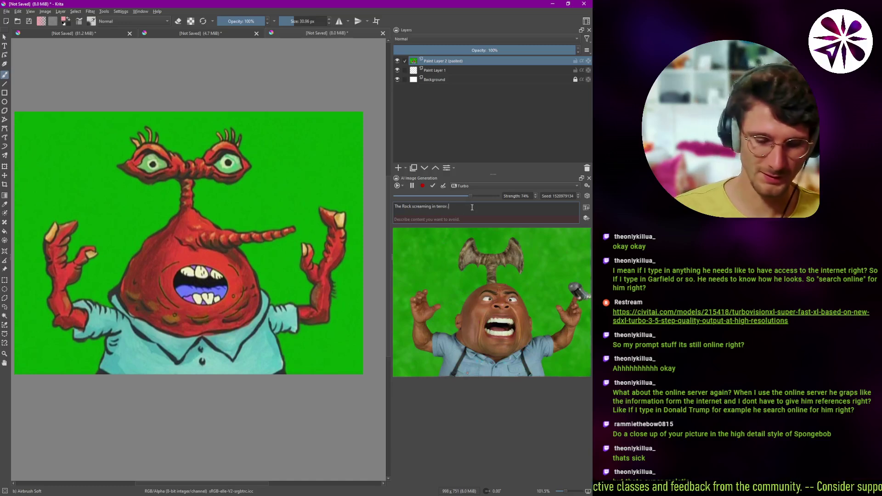
- Try extending the prompt with the sentence "His eyes jumping out above him."
text(His eyes)
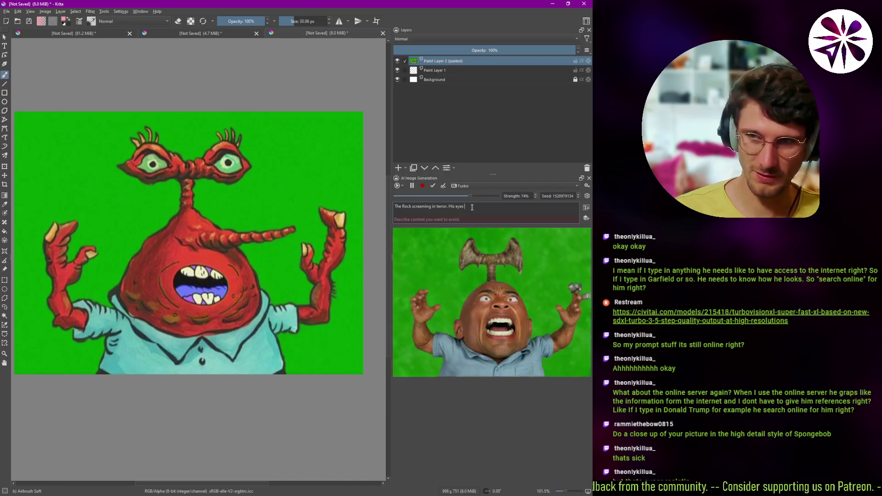
text( jumping )
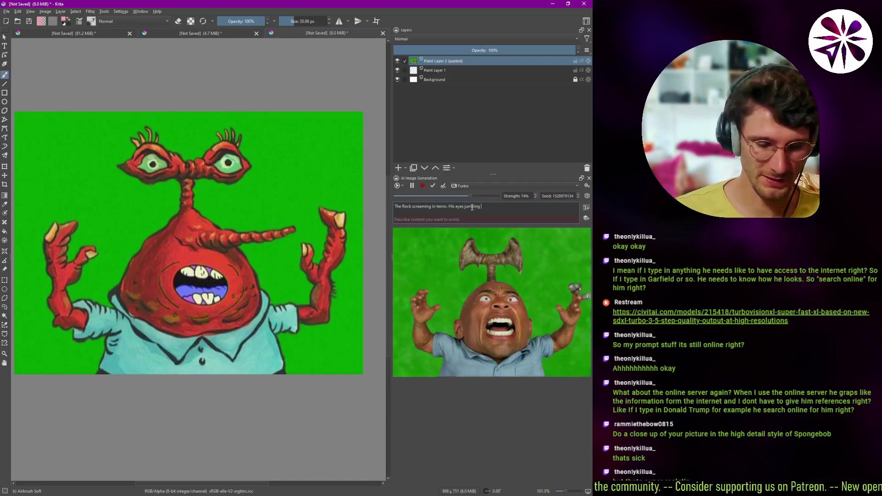
text(out abovre)
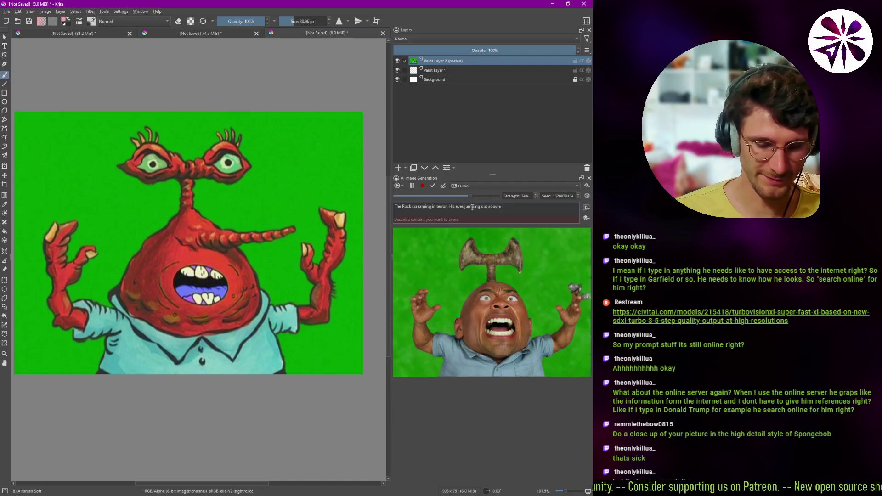
key(BackSpace)
key(BackSpace)
text(e )
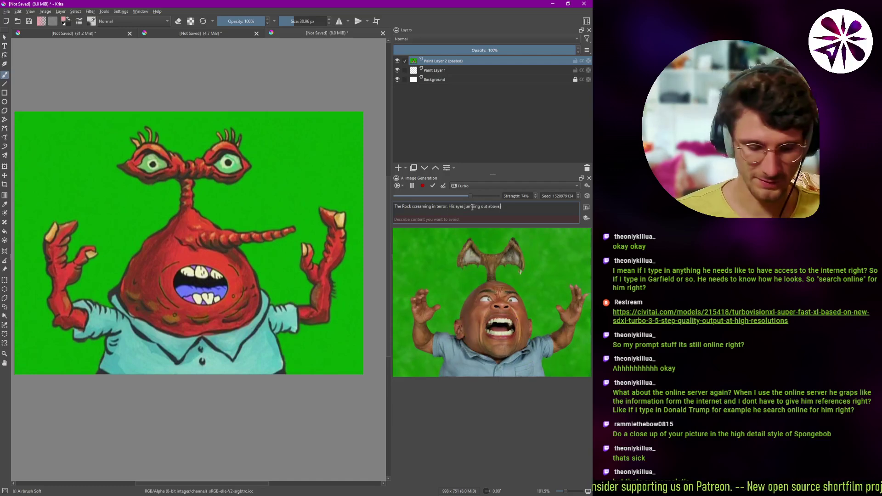
text(him.)
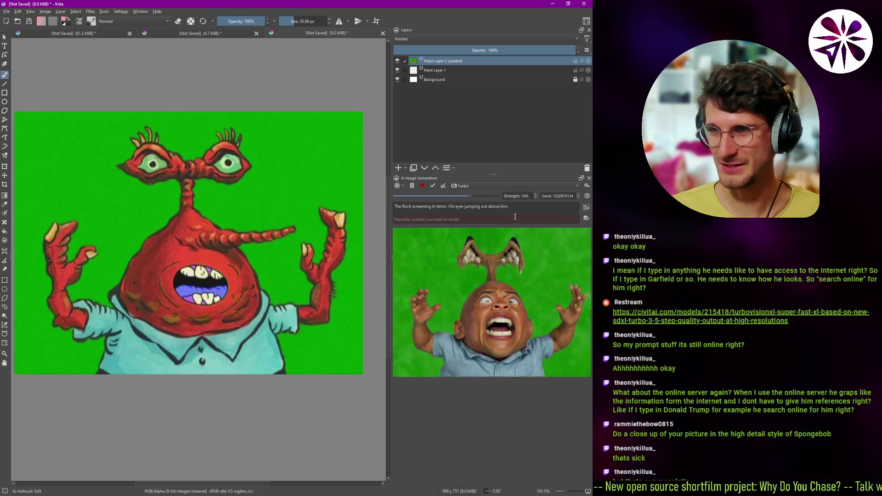
- Remove the sentence about the eyes from the prompt, leaving "The Rock screaming in terror."
click(533, 211)
key(BackSpace)
key(BackSpace)
key(BackSpace)
key(BackSpace)
key(BackSpace)
key(BackSpace)
key(BackSpace)
key(BackSpace)
key(BackSpace)
key(BackSpace)
key(BackSpace)
key(BackSpace)
key(BackSpace)
key(BackSpace)
key(BackSpace)
key(BackSpace)
key(BackSpace)
key(BackSpace)
key(BackSpace)
key(BackSpace)
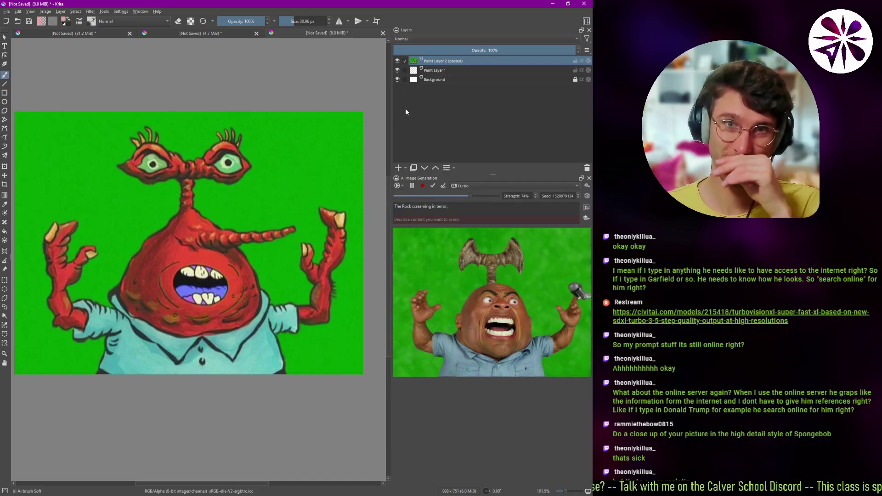
- Add a new paint layer and paint over the crab's eyes and upper eye stalk with the sampled background green, using a larger brush
click(398, 168)
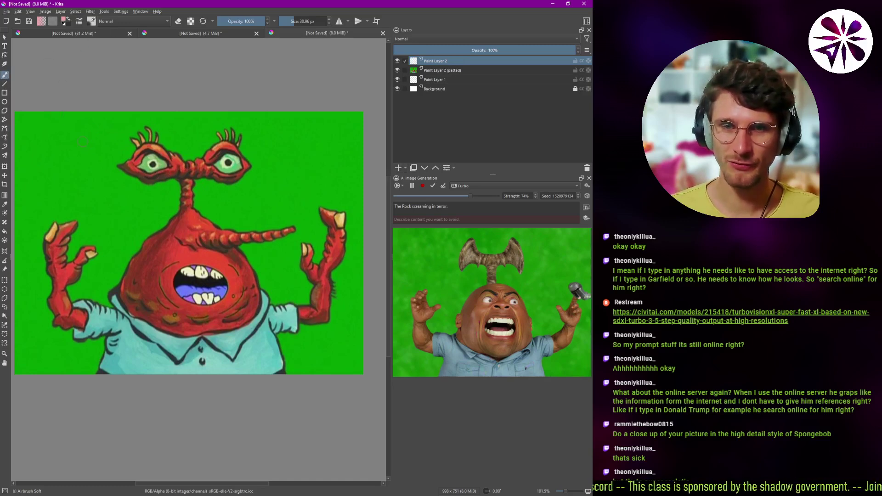
ctrl+click(88, 146)
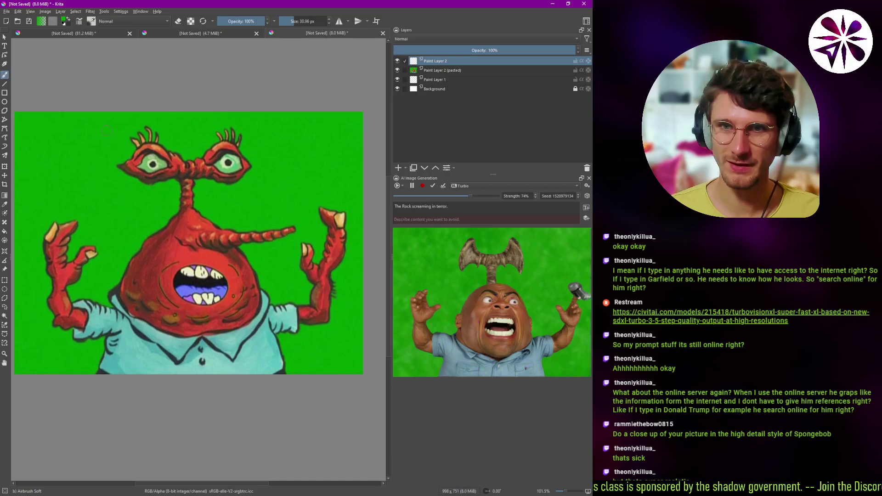
mouse_move(140, 137)
mouse_down()
mouse_move(156, 143)
mouse_move(129, 161)
mouse_move(177, 165)
mouse_move(167, 151)
mouse_up()
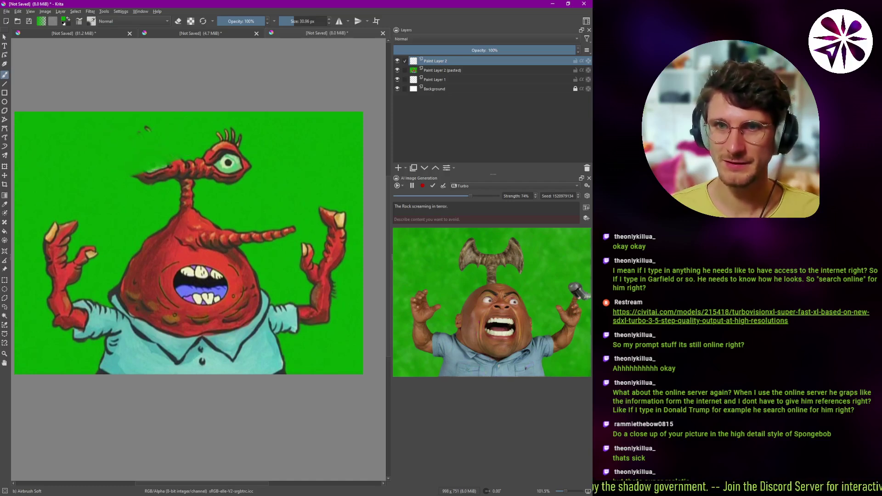
key(bracketright)
key(bracketright)
key(bracketright)
key(bracketright)
key(bracketright)
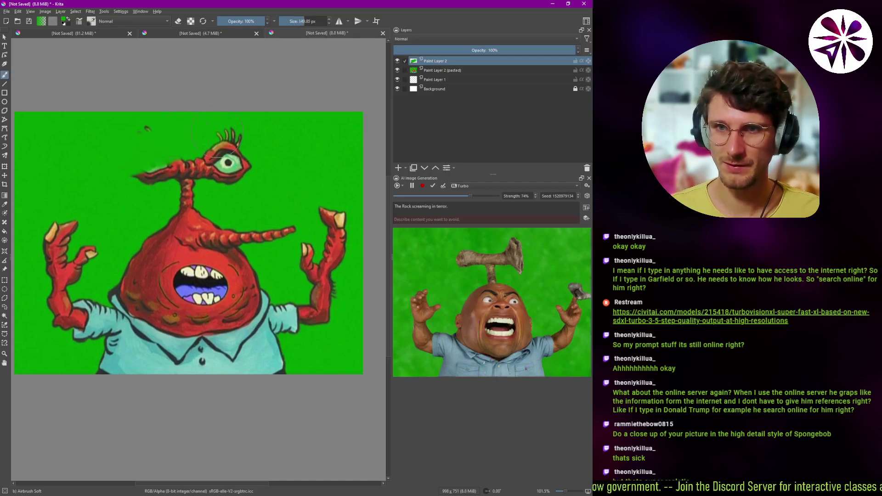
mouse_move(228, 163)
mouse_down()
mouse_move(236, 147)
mouse_move(171, 170)
mouse_up()
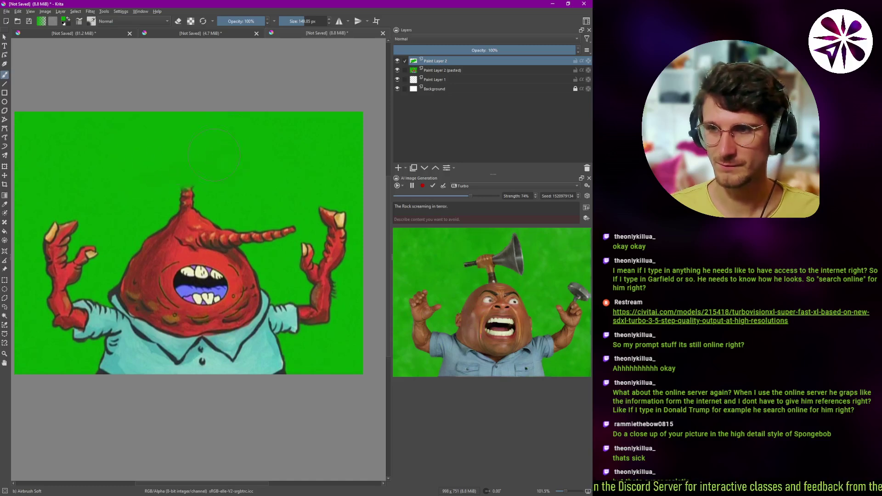
- Paint over the remaining stalk on top of the crab's head with background green, using a brush of about 34 px
key(bracketleft)
key(bracketleft)
key(bracketleft)
key(bracketleft)
key(bracketleft)
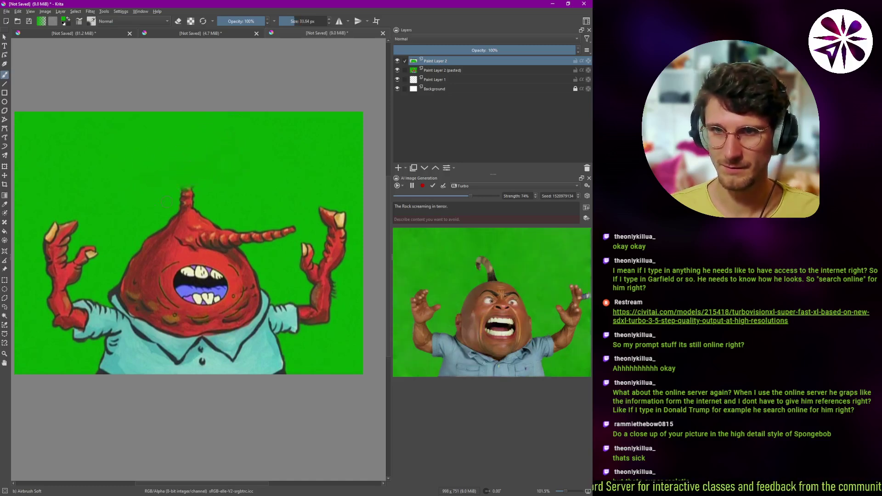
mouse_move(167, 201)
mouse_down()
mouse_move(202, 203)
mouse_move(189, 204)
mouse_move(201, 197)
mouse_move(185, 188)
mouse_up()
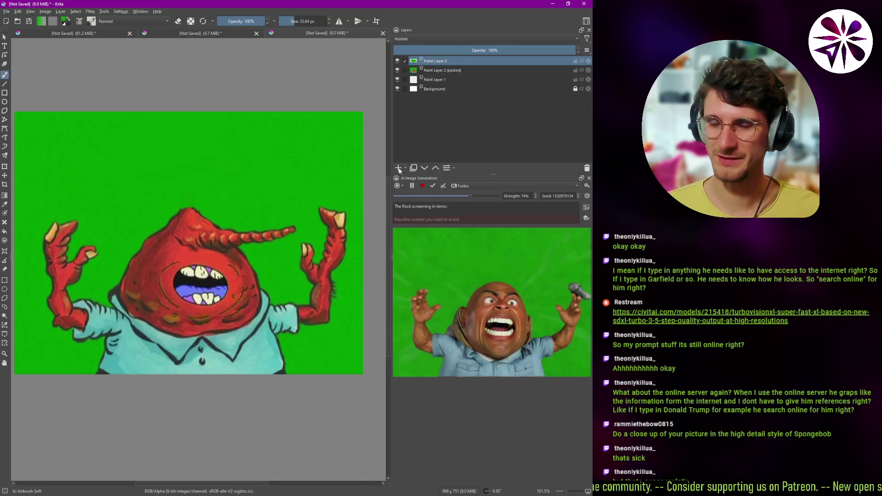
- Add a new paint layer above the green cover-up layer and change the brush colour to bright cyan
click(398, 168)
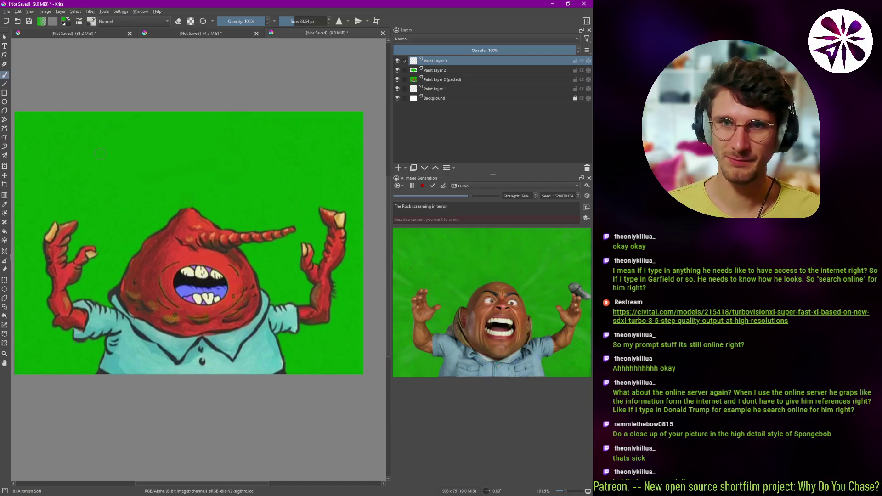
click(64, 20)
key(Return)
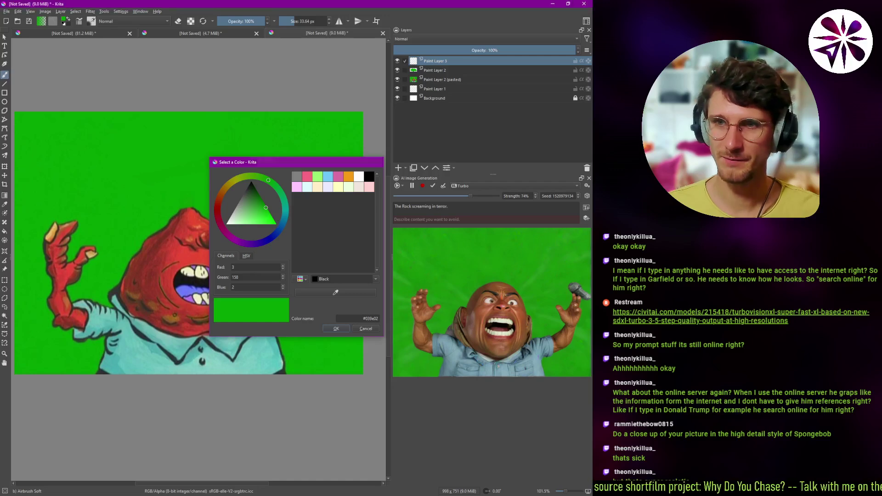
right_click(184, 138)
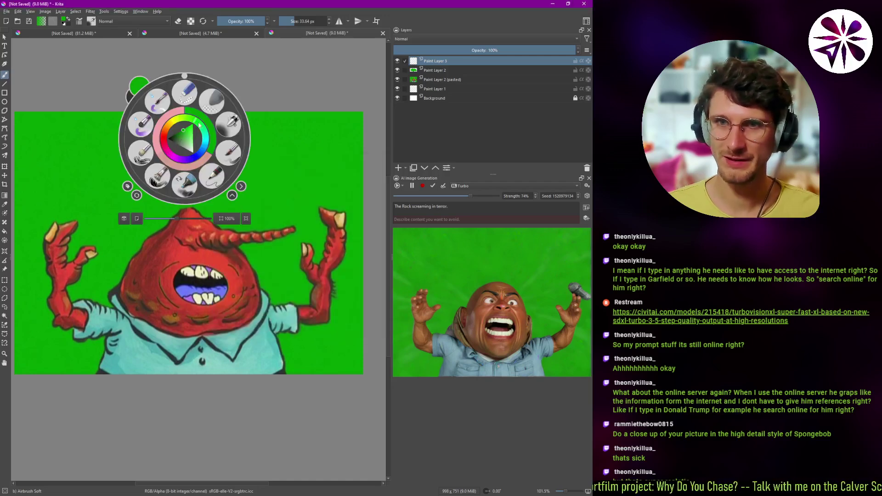
right_click(193, 132)
right_click(160, 158)
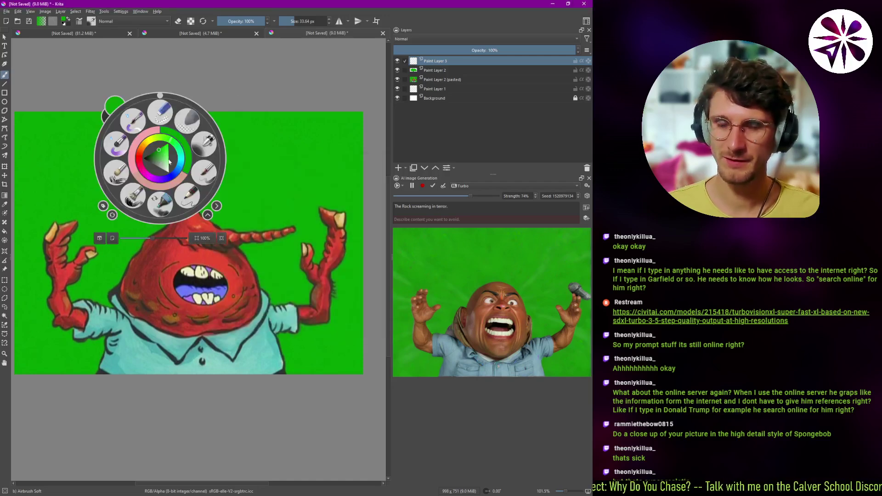
drag(182, 158, 183, 198)
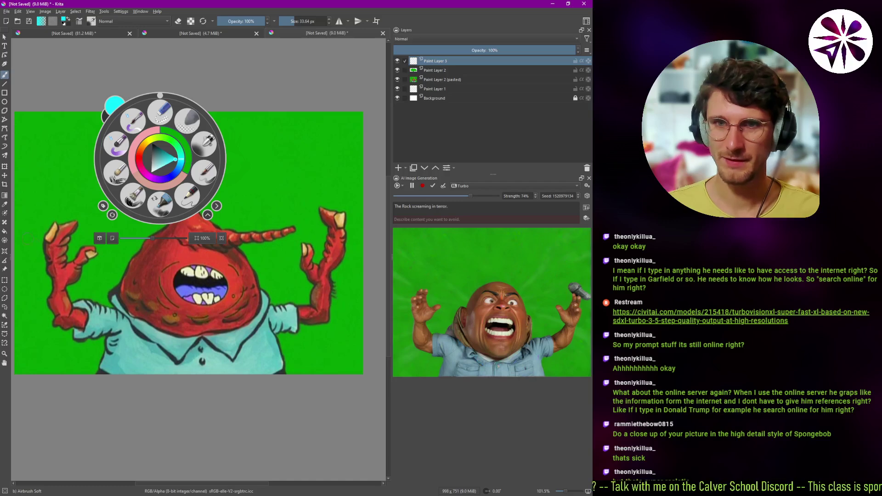
click(95, 190)
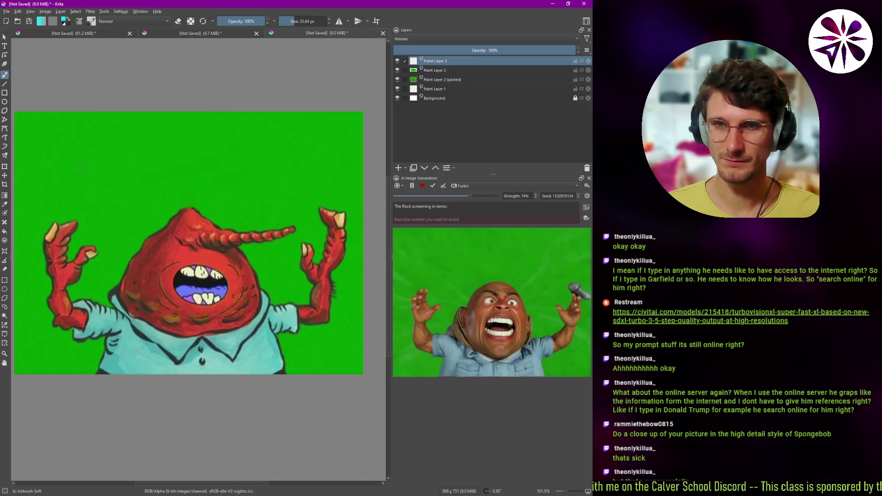
- Try painting a thick wavy cyan lightning band across the green background above the crab, and undo both strokes
mouse_move(83, 170)
mouse_down()
mouse_move(220, 146)
mouse_move(46, 180)
mouse_move(154, 147)
mouse_move(262, 144)
mouse_up()
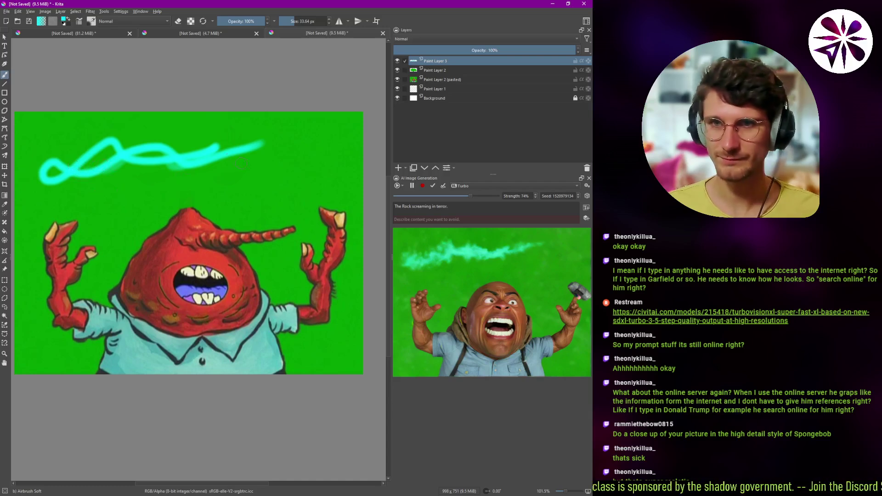
mouse_move(236, 158)
mouse_down()
mouse_move(362, 168)
mouse_move(289, 136)
mouse_move(358, 154)
mouse_up()
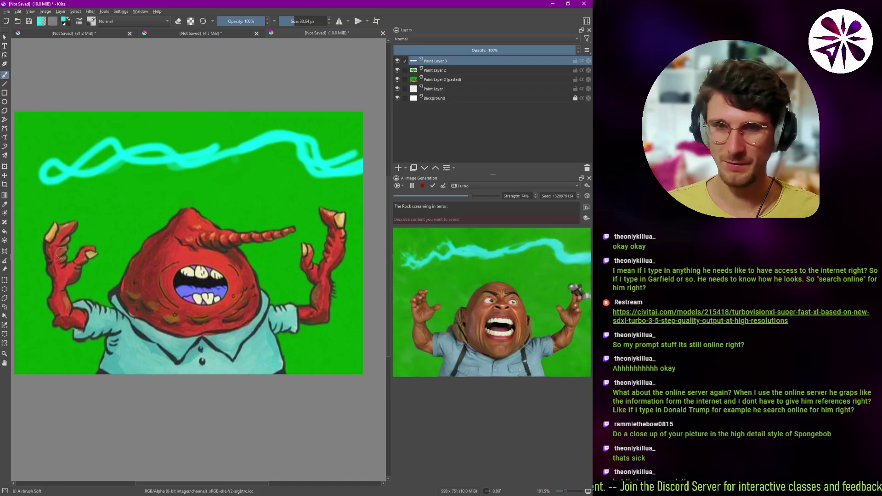
key(ctrl+z)
key(ctrl+z)
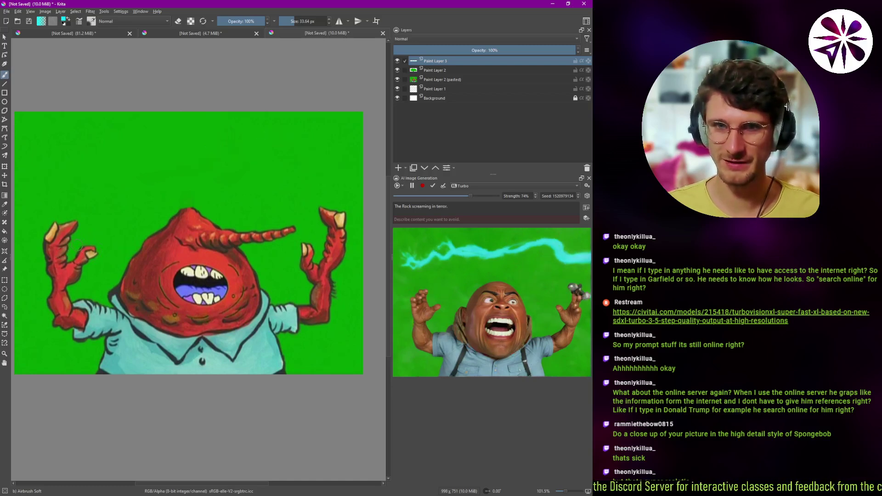
- Reduce the brush to about 12 px and paint a jagged cyan lightning arc over the head, connecting the two raised claws
key(bracketleft)
key(bracketleft)
key(bracketleft)
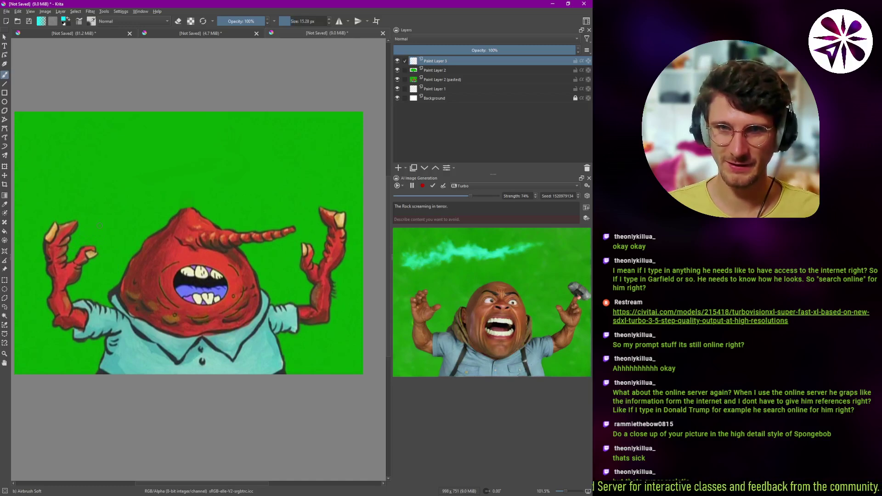
mouse_move(75, 241)
mouse_down()
mouse_move(186, 137)
mouse_move(276, 177)
mouse_move(333, 226)
mouse_move(287, 165)
mouse_move(180, 162)
mouse_move(111, 176)
mouse_move(62, 234)
mouse_up()
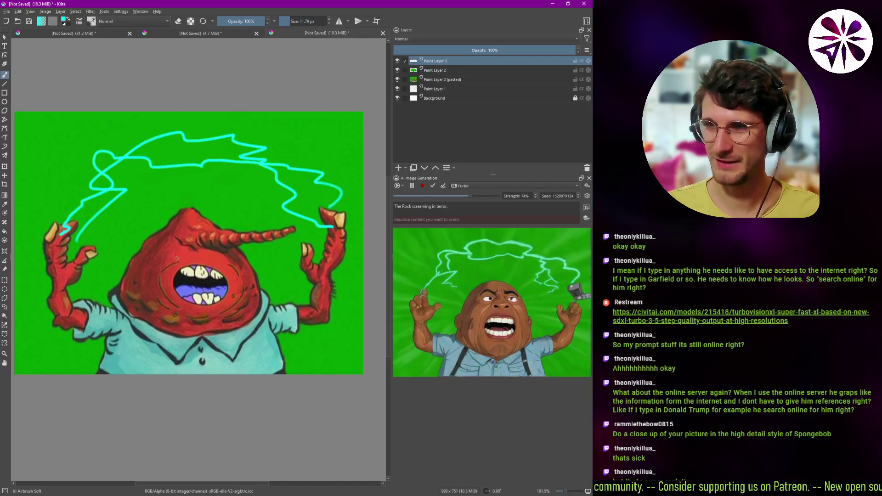
- Paint short cyan lightning sparks branching outward and inward from the fingertips of both claws
mouse_move(93, 249)
mouse_down()
mouse_move(97, 241)
mouse_move(120, 252)
mouse_up()
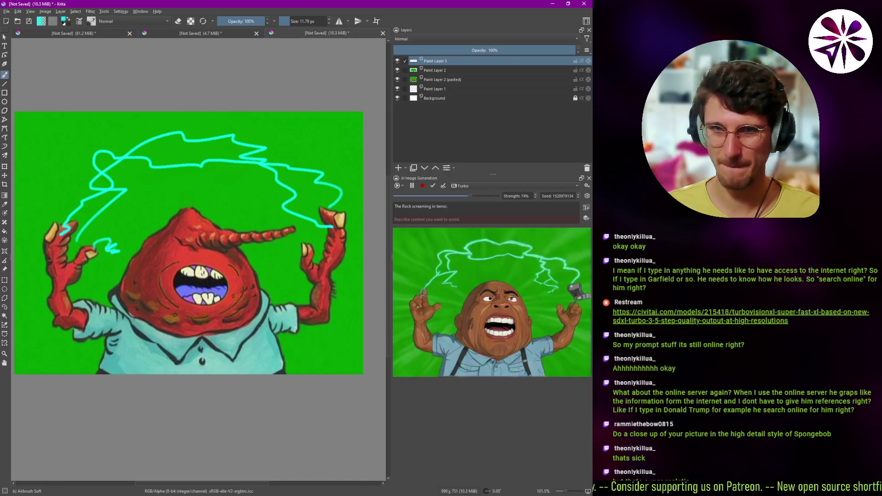
drag(67, 225, 20, 207)
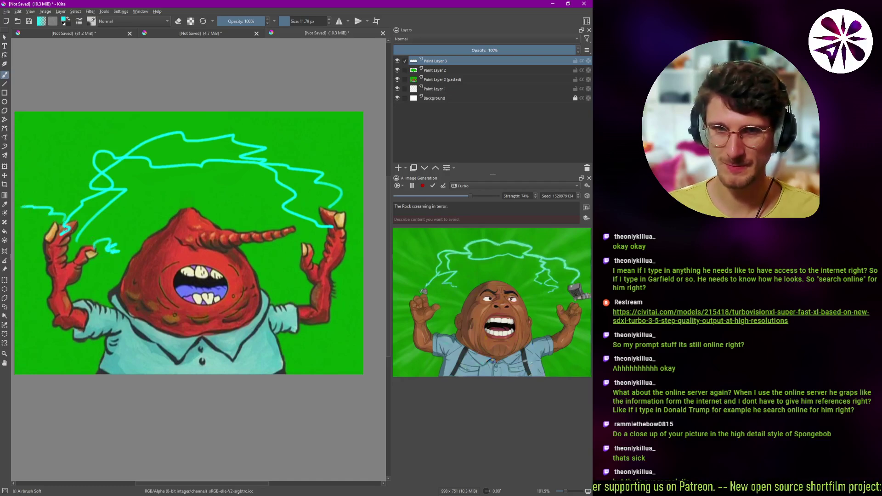
drag(73, 226, 132, 218)
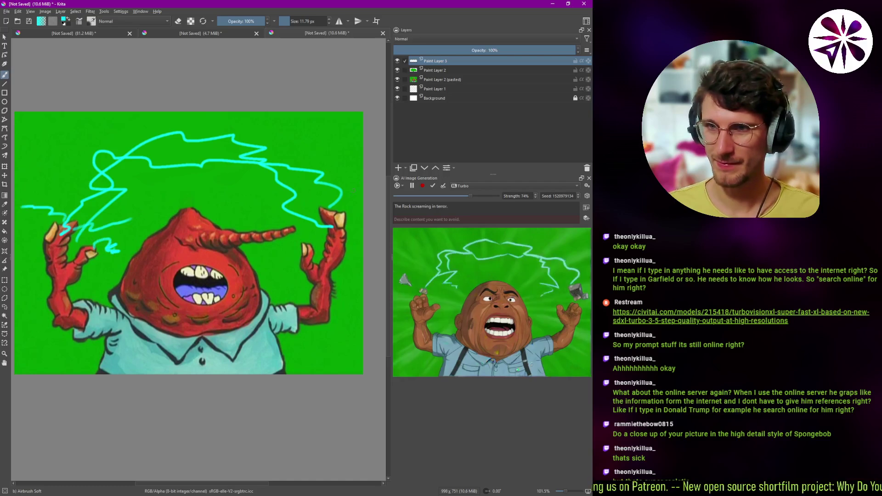
drag(336, 210, 363, 203)
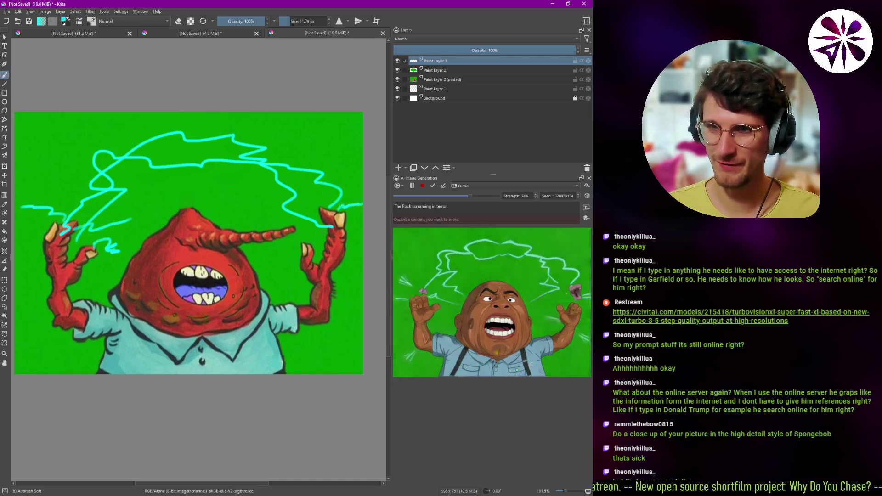
mouse_move(327, 226)
mouse_down()
mouse_move(312, 236)
mouse_move(314, 190)
mouse_up()
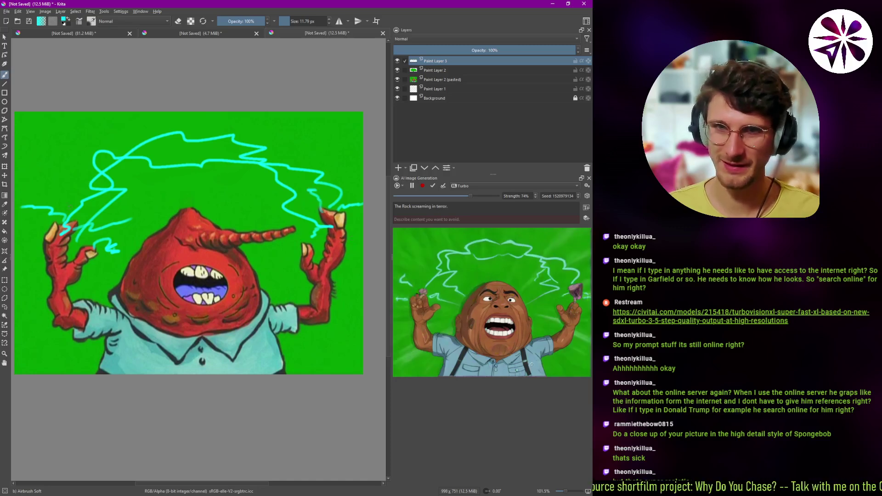
drag(60, 224, 76, 197)
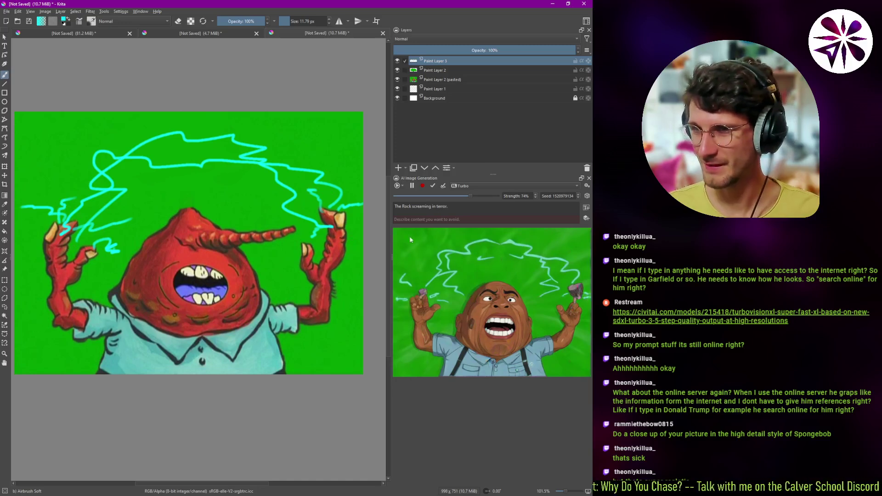
- Append the sentence "Lightning spawning from his hands." to the live generation prompt
click(487, 207)
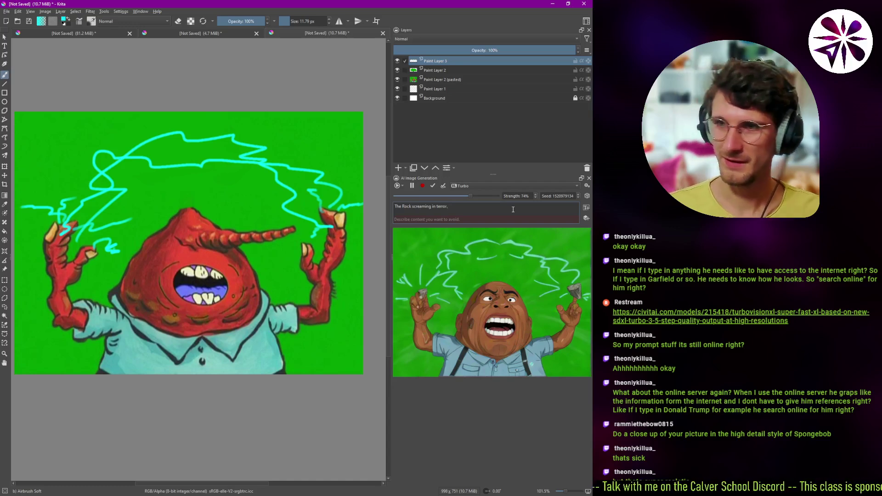
text(Electr)
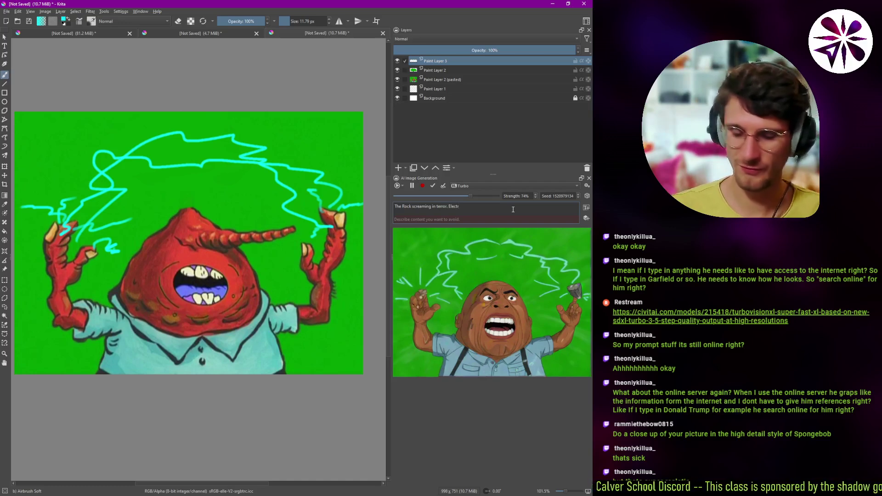
text(i)
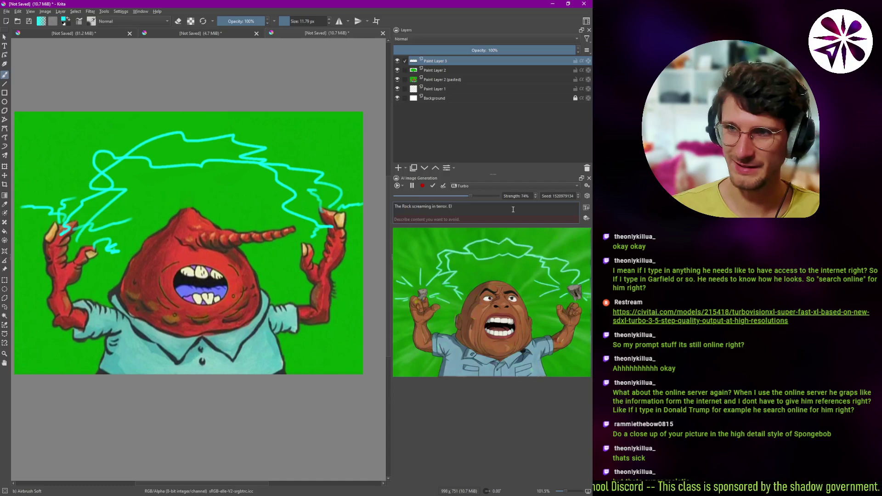
key(BackSpace)
key(BackSpace)
text(Lightin)
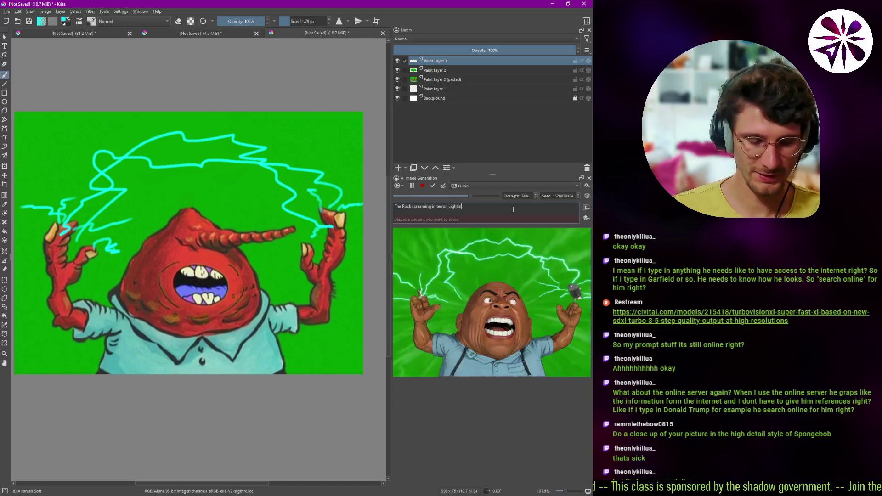
key(BackSpace)
key(BackSpace)
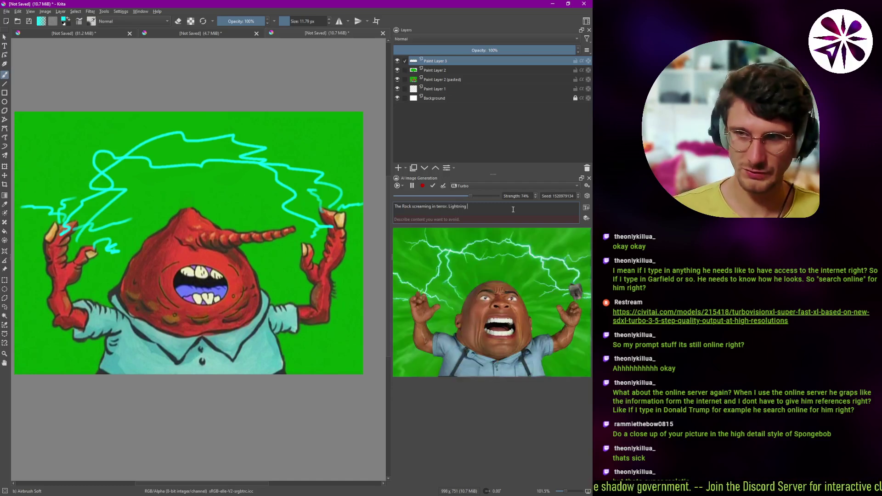
text(spaw)
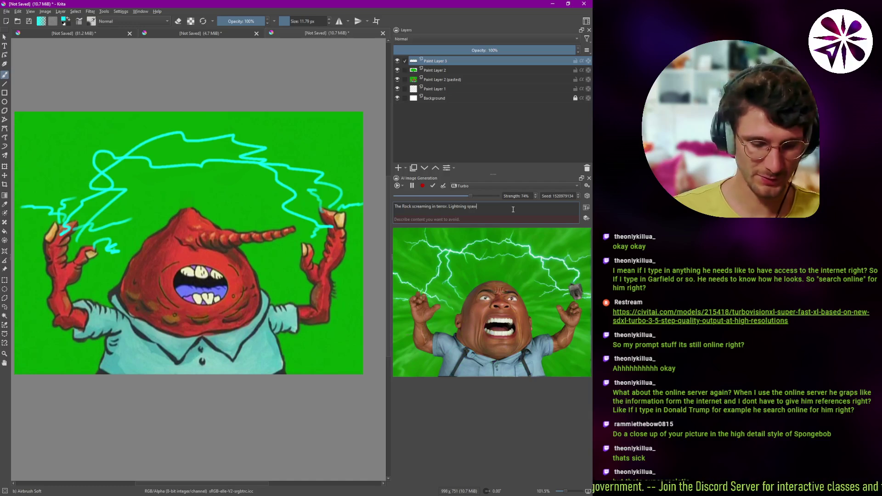
text(ning from his h)
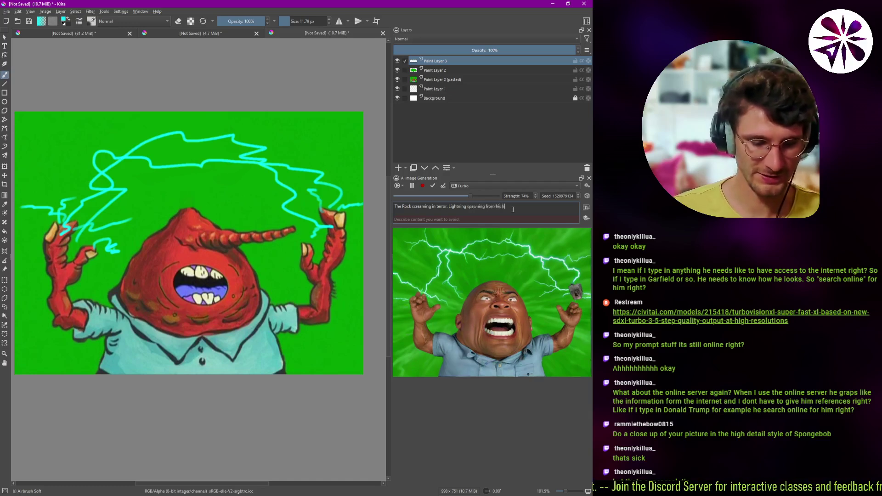
text(ands.)
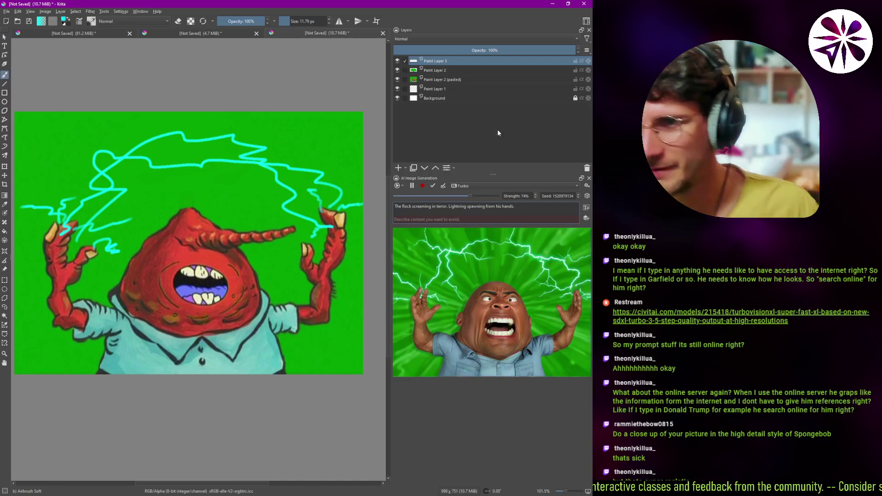
- Apply the live result as a new layer twice in succession, and toggle the newest layer's visibility to compare both versions
click(444, 186)
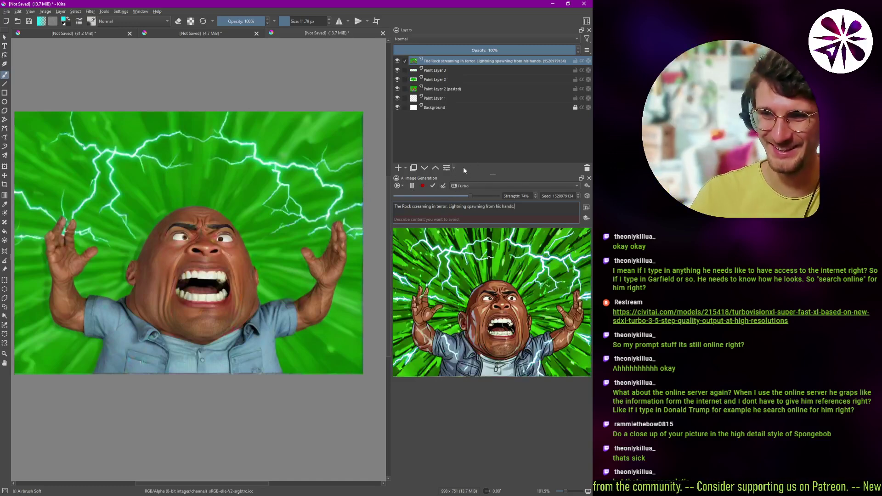
click(441, 187)
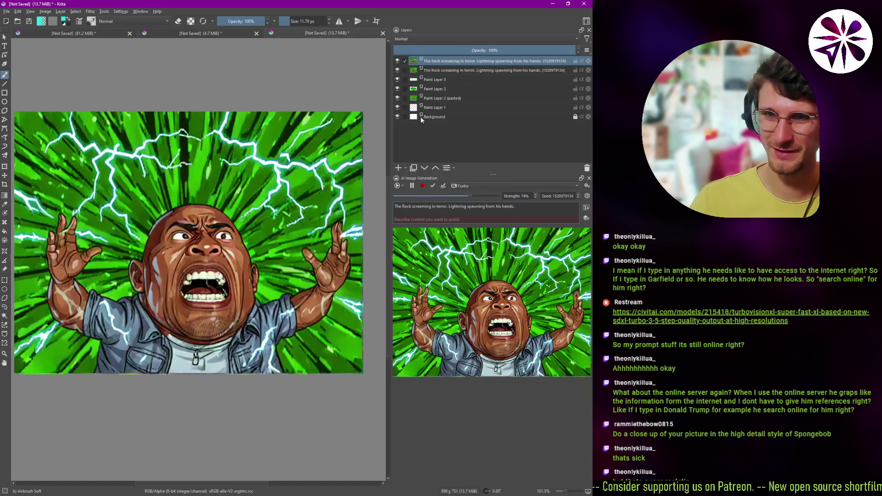
click(397, 62)
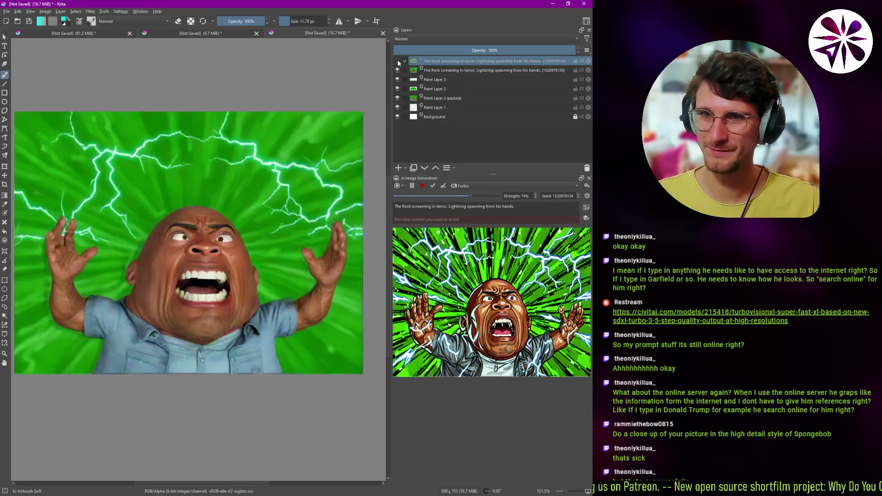
click(398, 62)
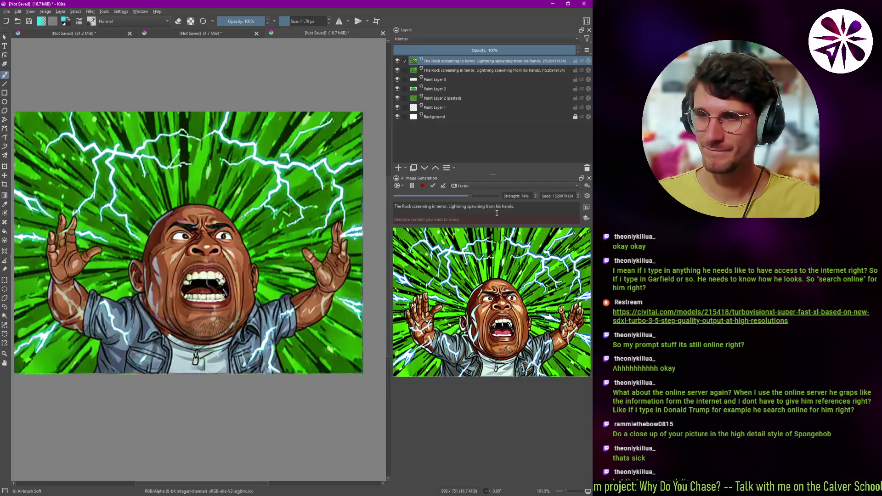
- Append "Anime style." to the prompt and hide the generated layers so the painted crab with cyan lightning drives the live generation
click(528, 207)
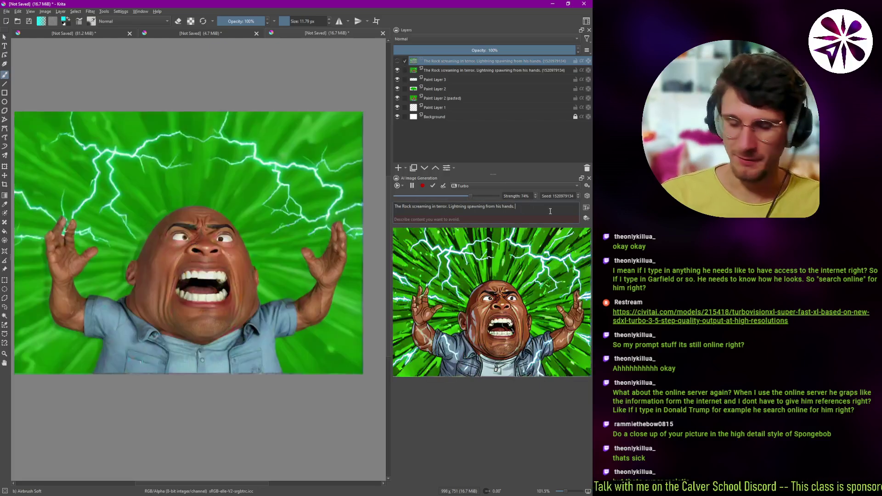
text(Anime)
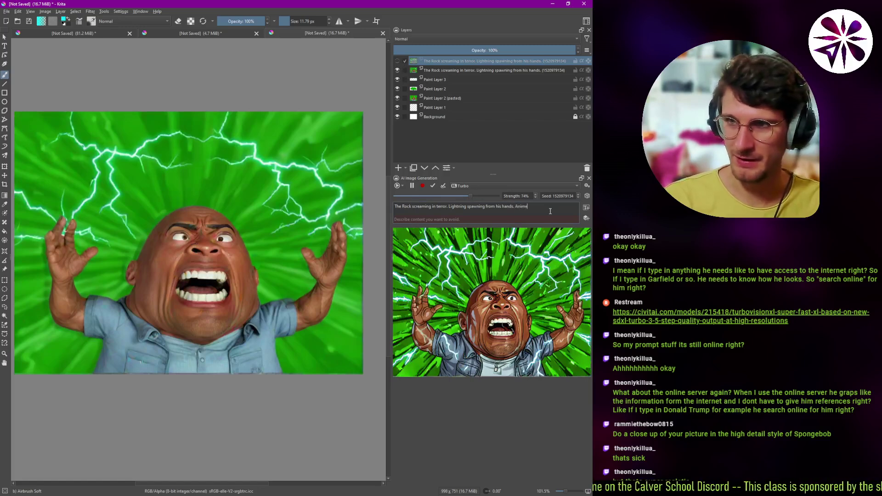
text( style.)
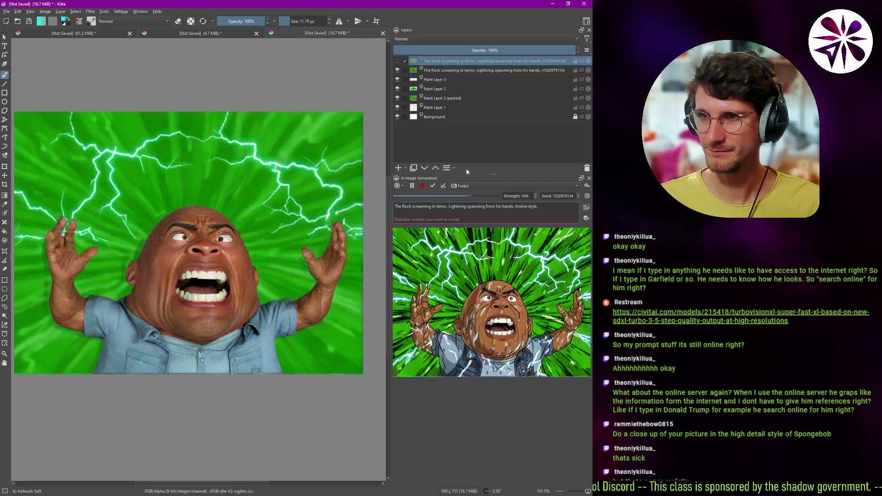
click(397, 70)
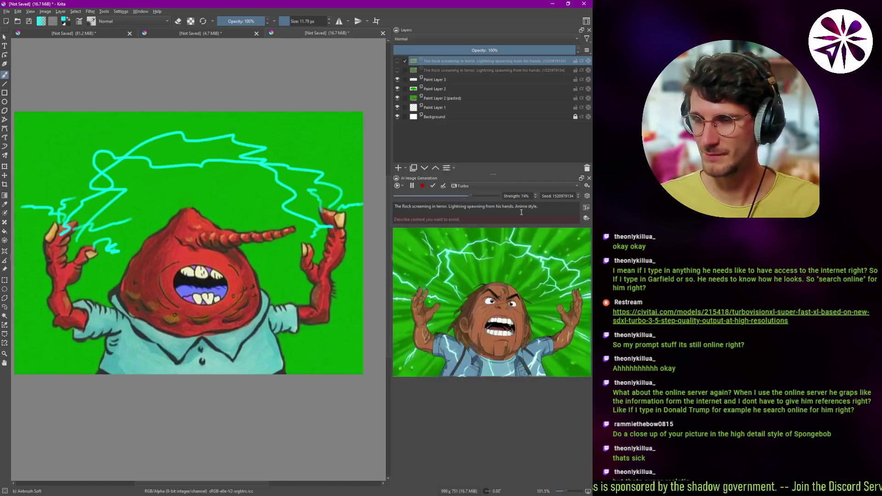
- Insert "Akira" before "Anime style." in the live prompt and apply the generated result as a new layer twice
click(544, 208)
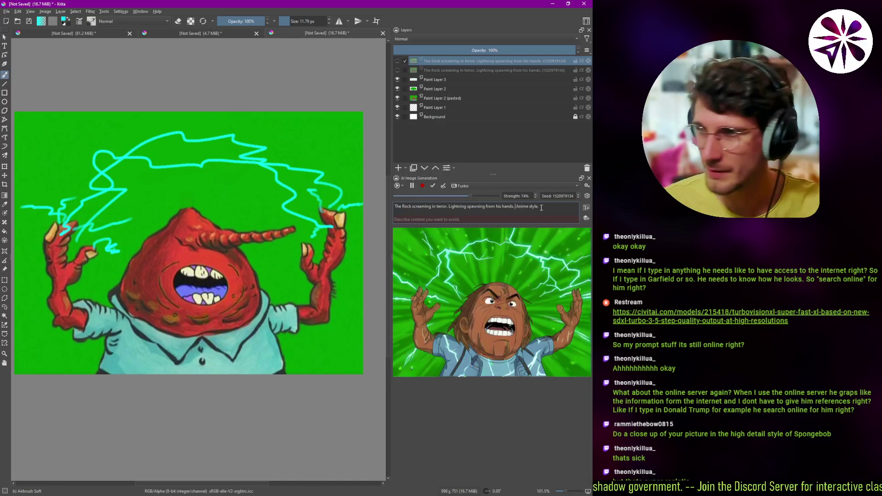
text(Ak)
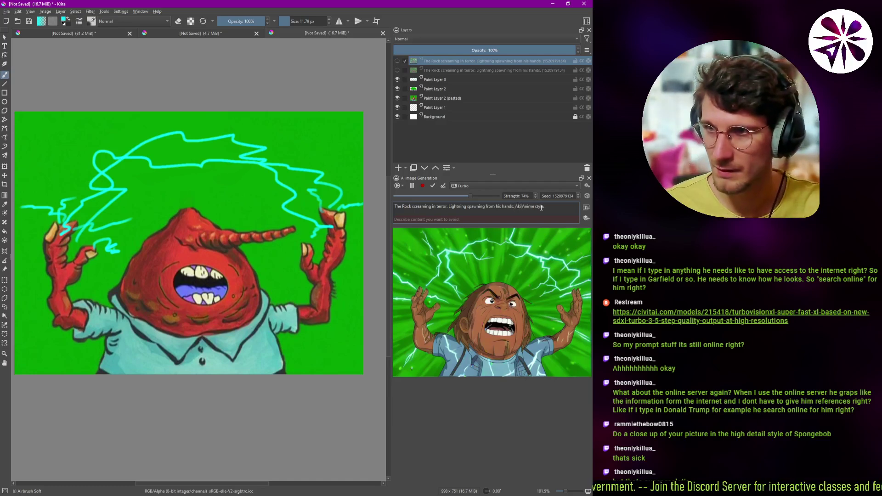
text(ira)
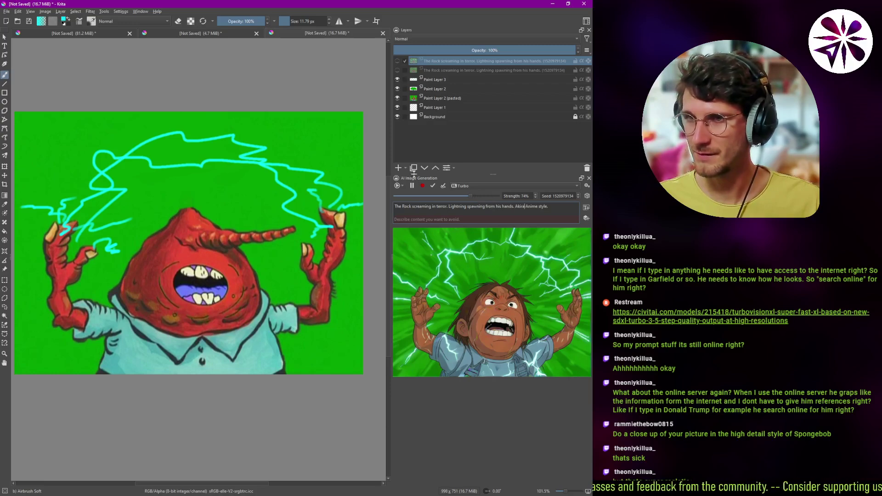
click(433, 186)
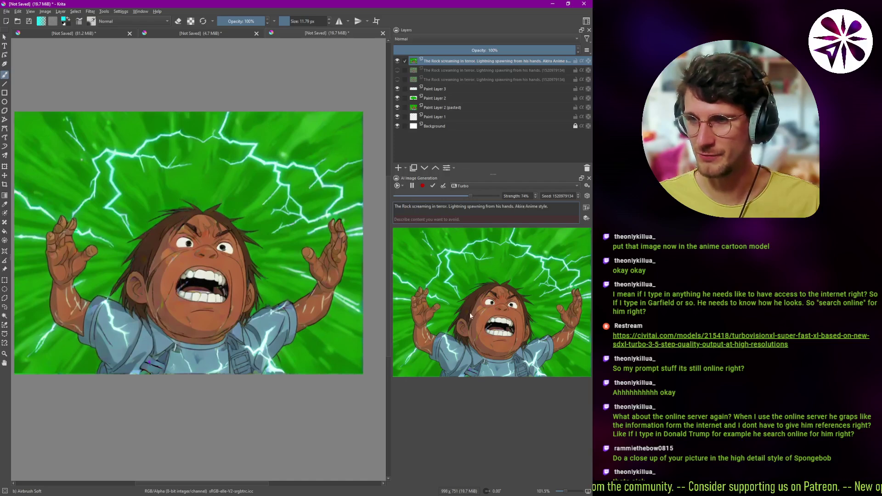
click(432, 185)
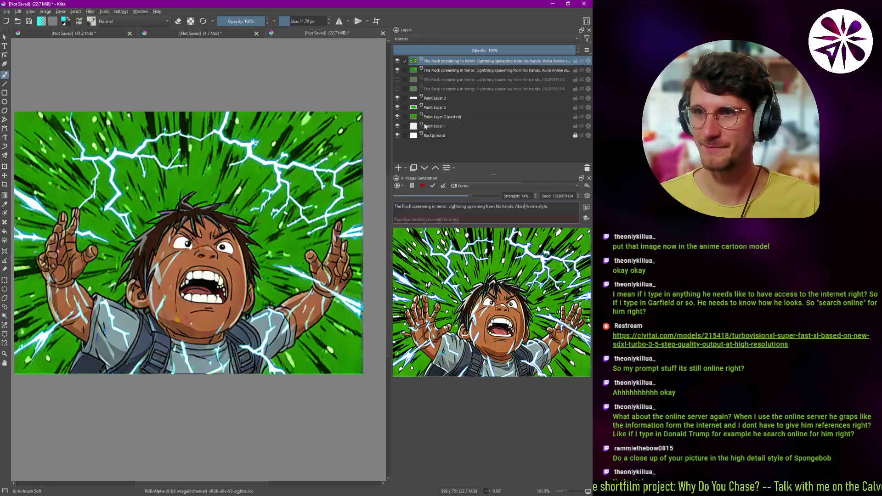
- Set the generation style to Comic & Anime, hide both Akira layers, and show the lowest generated Rock layer as the live source
click(478, 186)
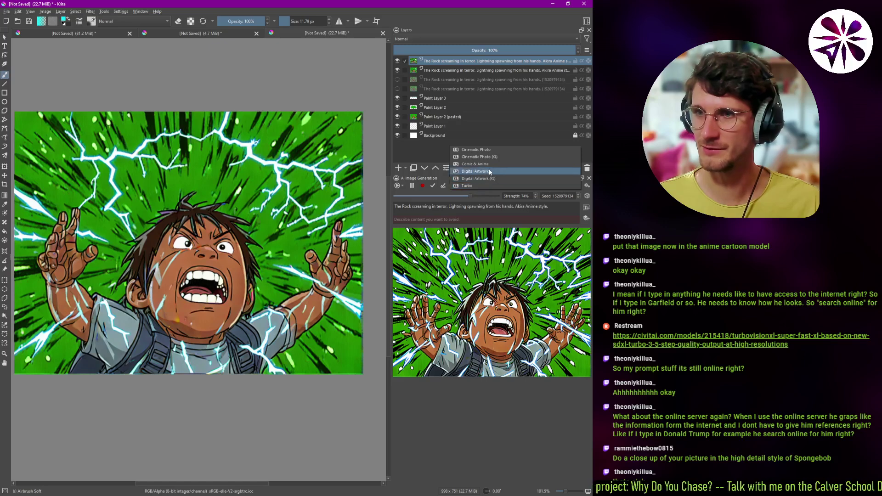
click(490, 164)
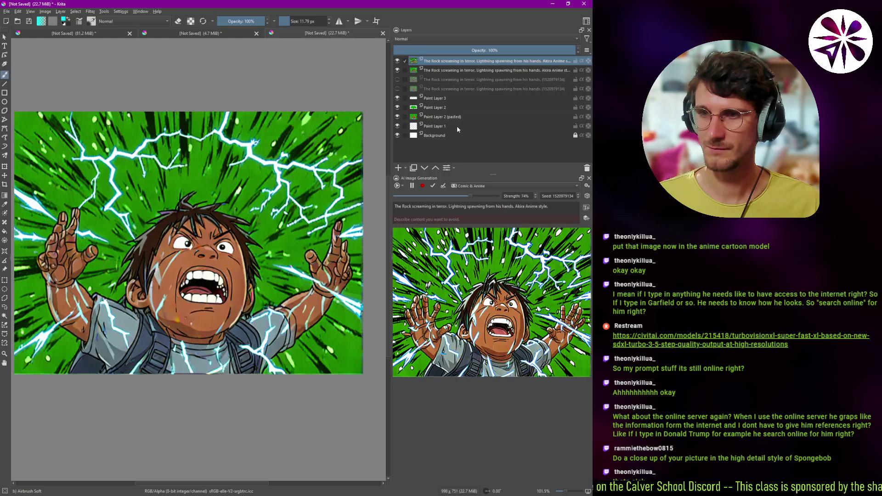
click(397, 60)
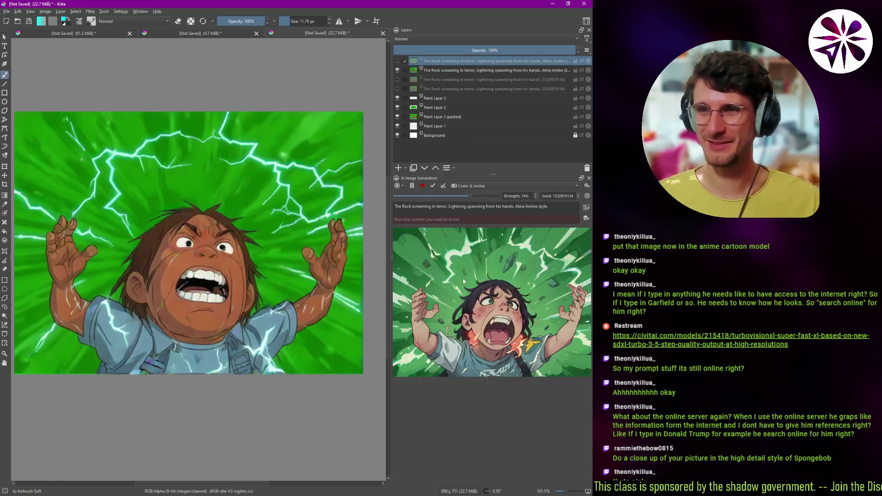
click(396, 69)
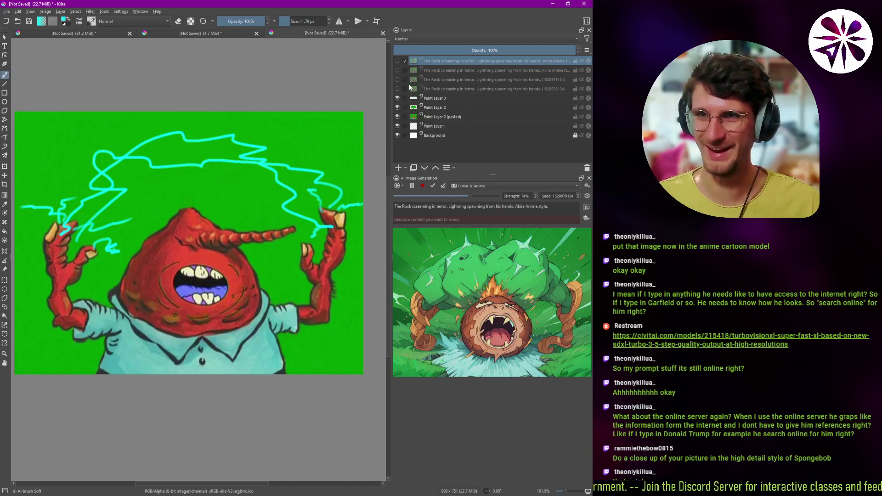
click(397, 89)
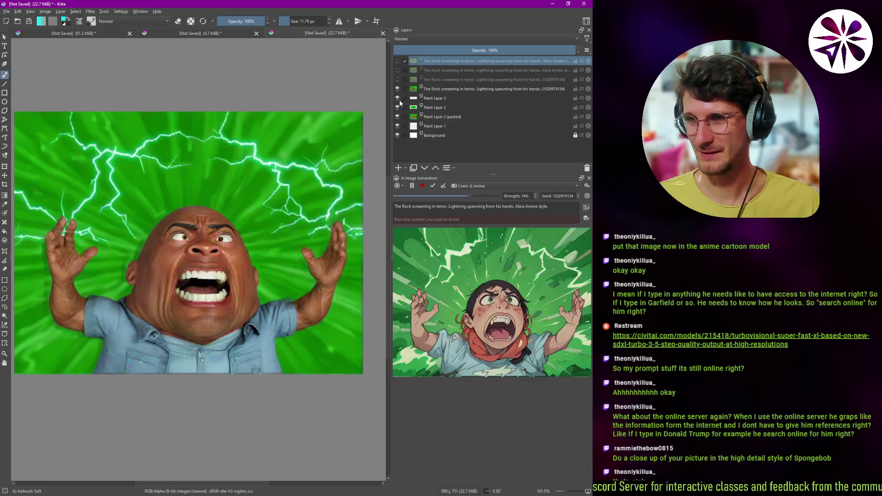
- Remove "Akira Anime style." from the end of the live prompt
click(558, 210)
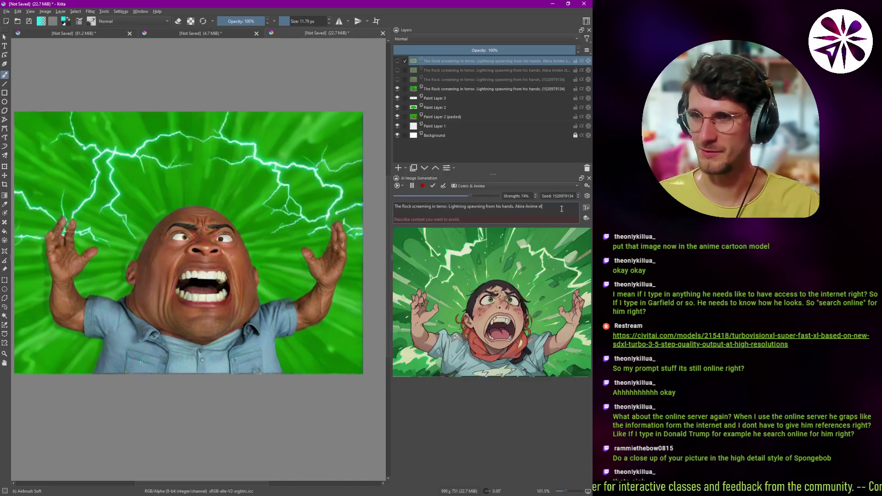
key(BackSpace)
key(BackSpace)
key(BackSpace)
key(BackSpace)
key(BackSpace)
key(BackSpace)
key(BackSpace)
key(BackSpace)
key(BackSpace)
key(BackSpace)
key(BackSpace)
key(BackSpace)
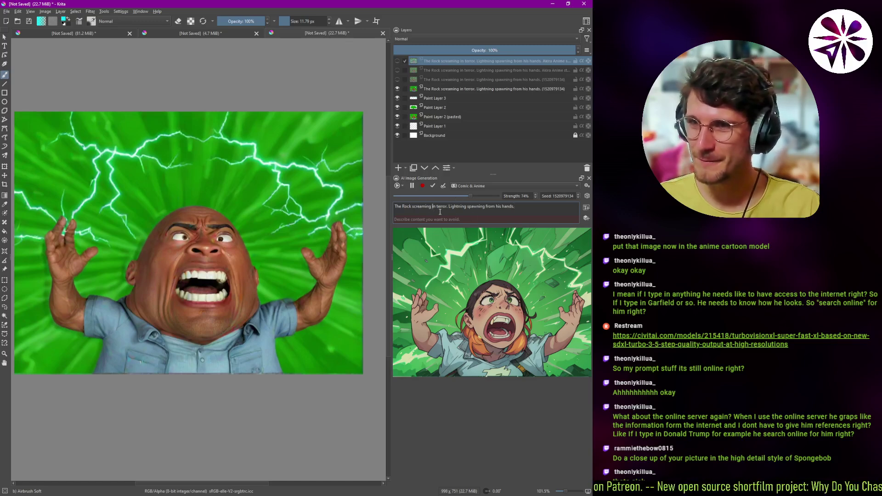
- Extend the start of the live prompt to read "The man, the legend, the Rock screaming in terror."
click(411, 207)
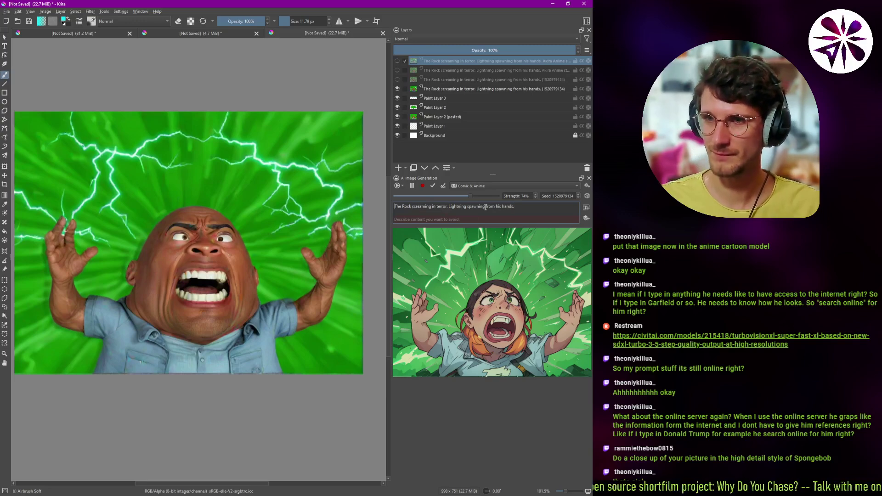
text(man, )
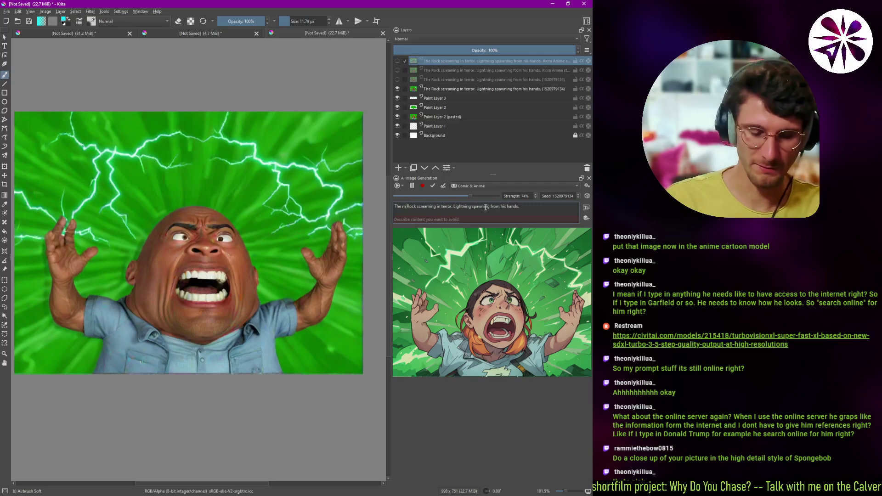
text(the legend )
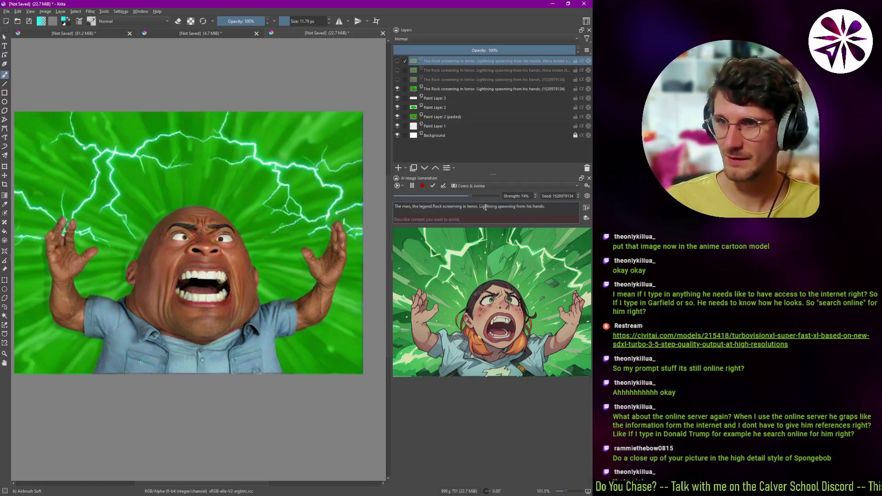
text(, the)
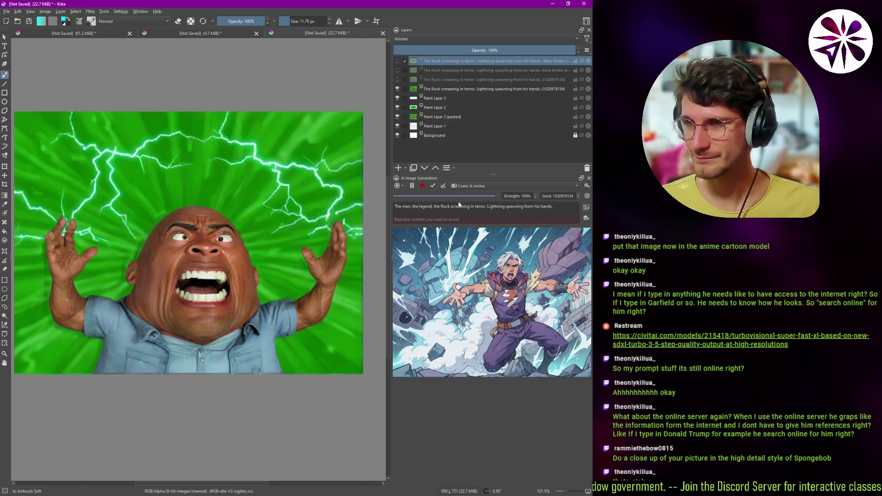
- Randomize the live generation seed repeatedly, first at 100% strength and then at 88%, to try different Comic & Anime variations
click(558, 208)
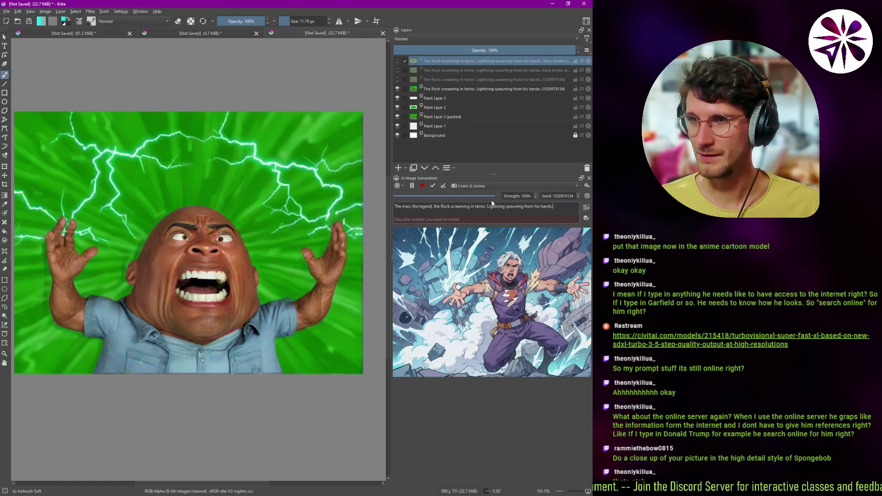
click(586, 199)
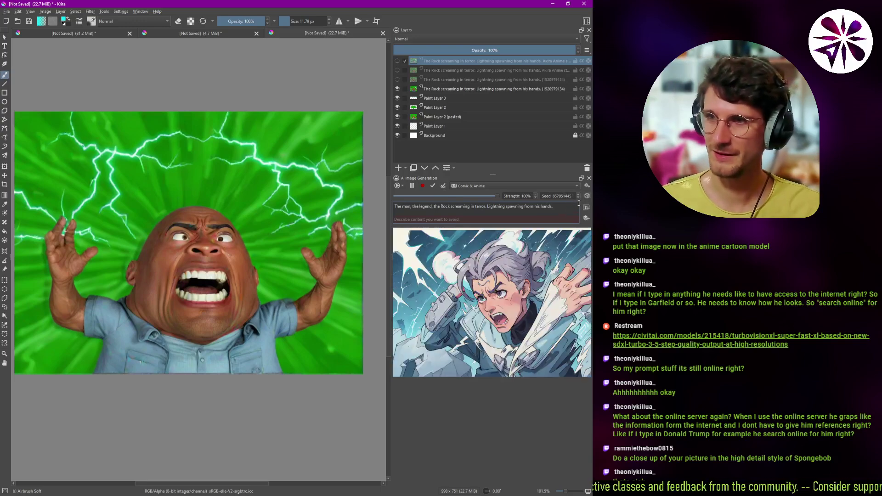
click(586, 196)
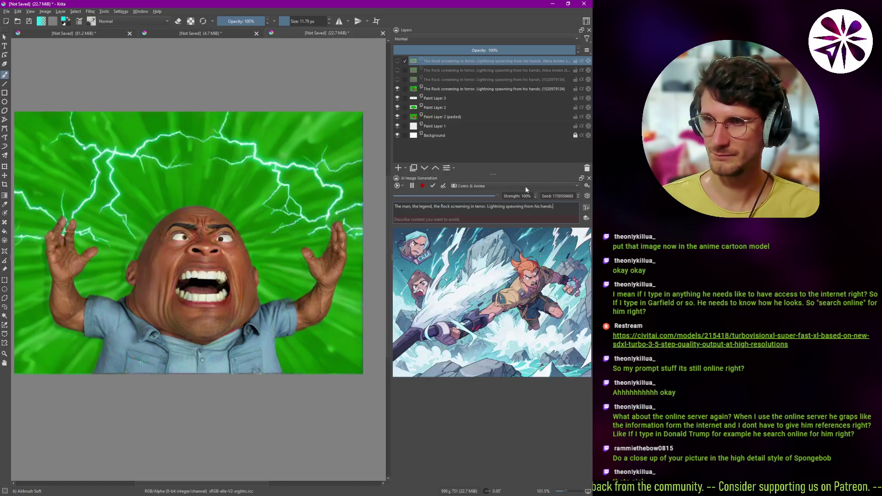
click(587, 196)
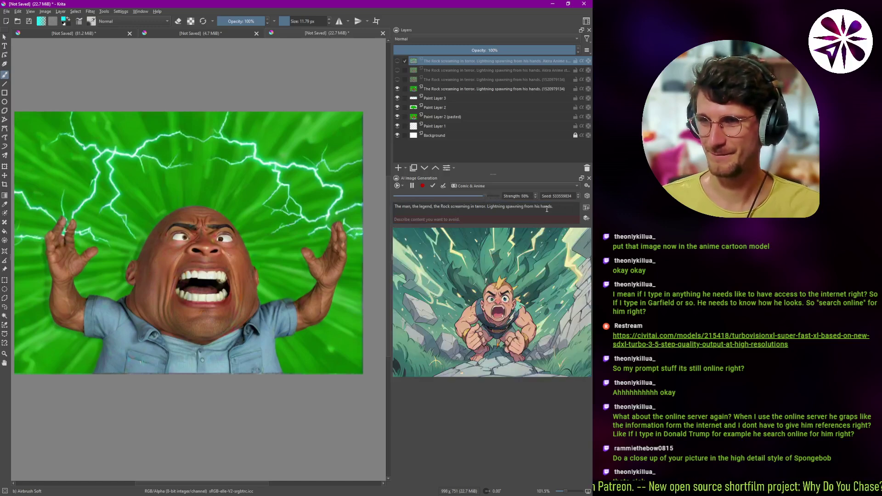
click(587, 196)
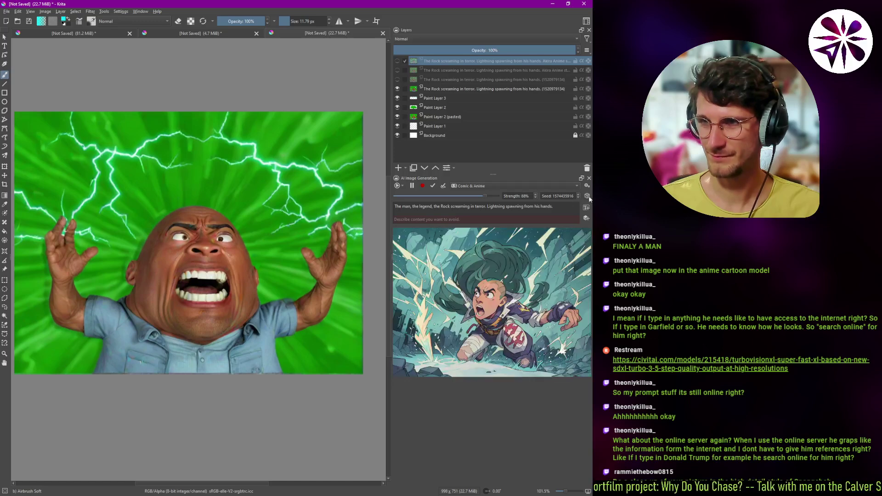
click(587, 196)
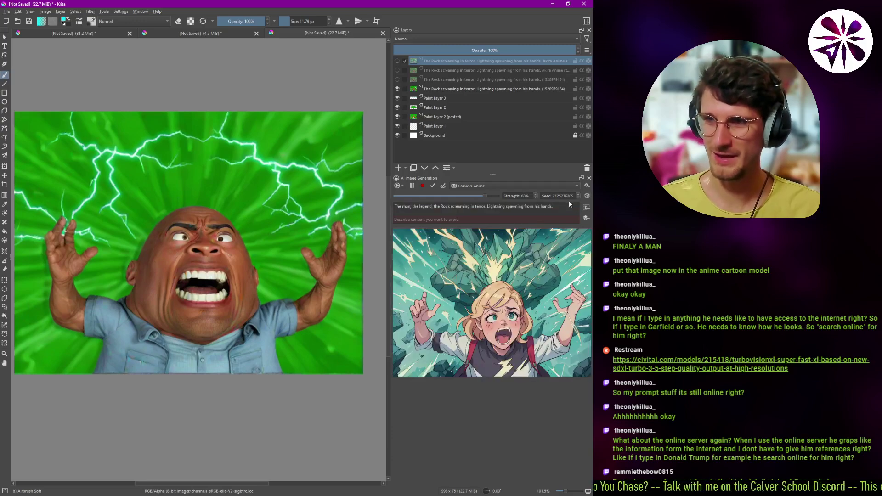
click(587, 195)
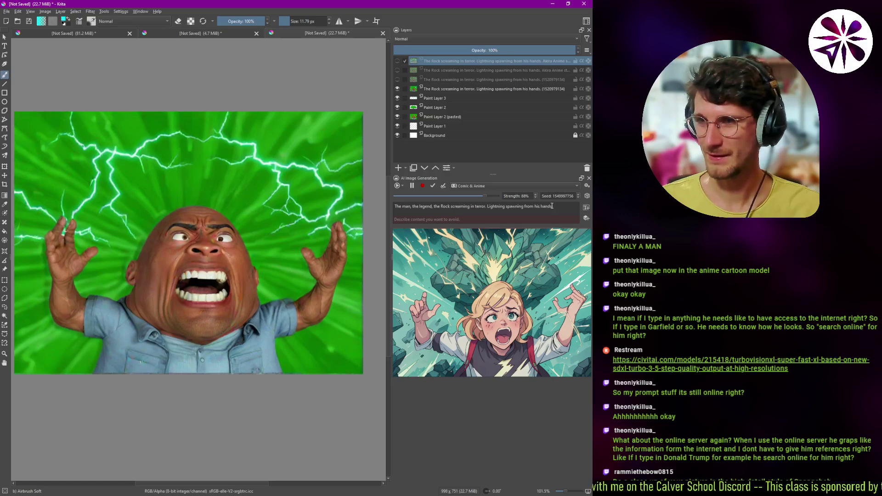
- Apply the Comic & Anime result as a new layer, hide that layer, and randomize the seed for further variations
click(444, 186)
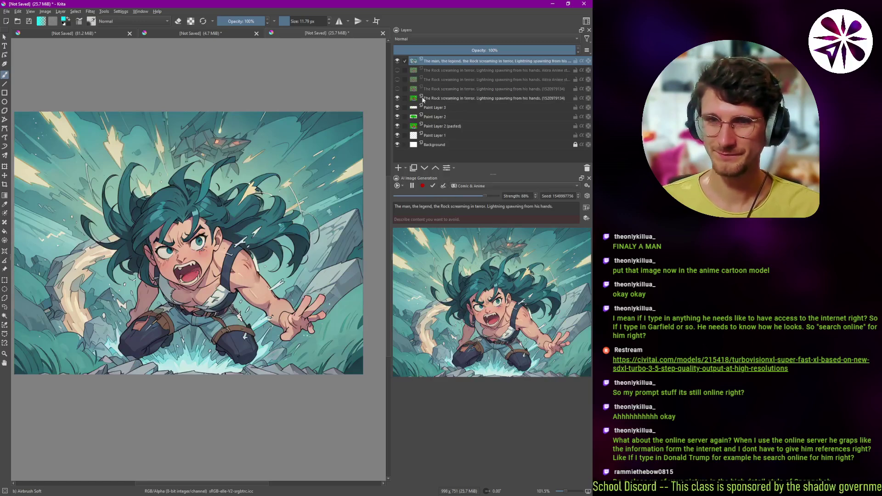
click(397, 61)
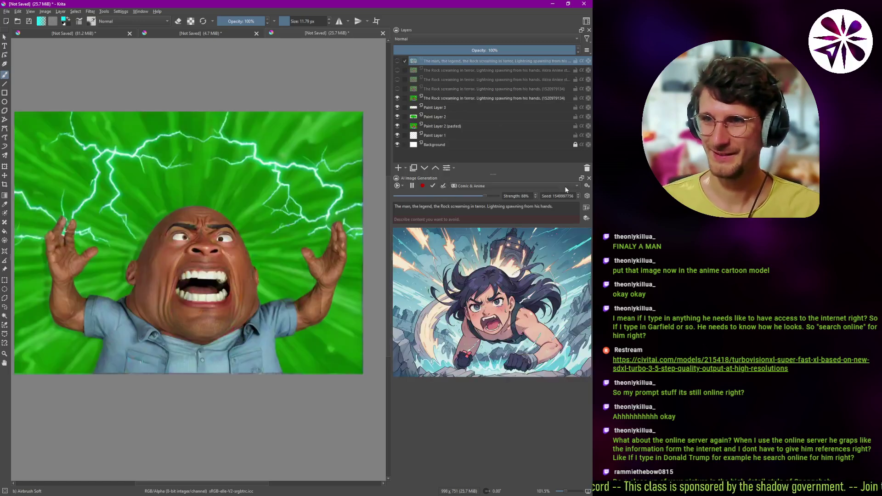
click(587, 196)
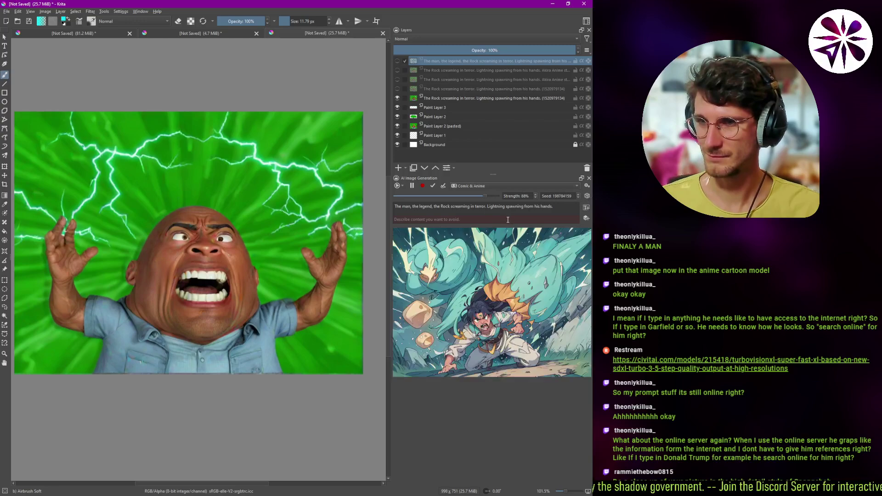
click(588, 196)
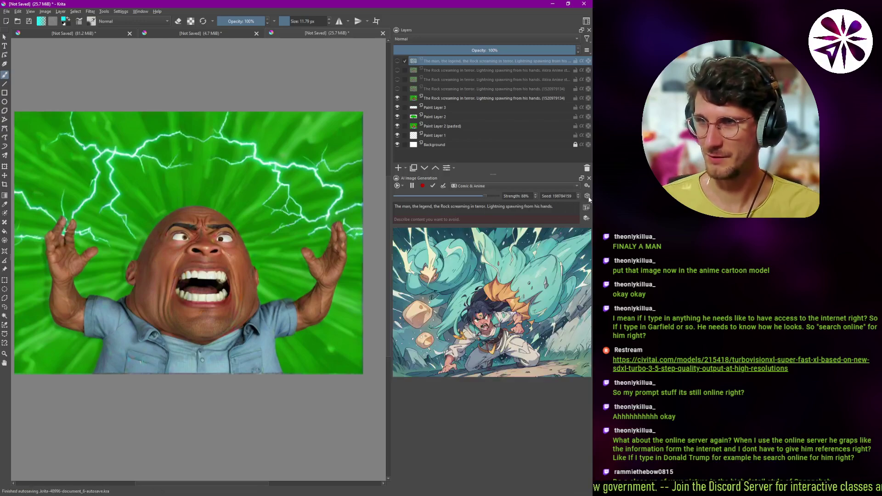
- Set the generation style to Turbo and apply the live result of the Rock in a storm as a new layer
click(494, 186)
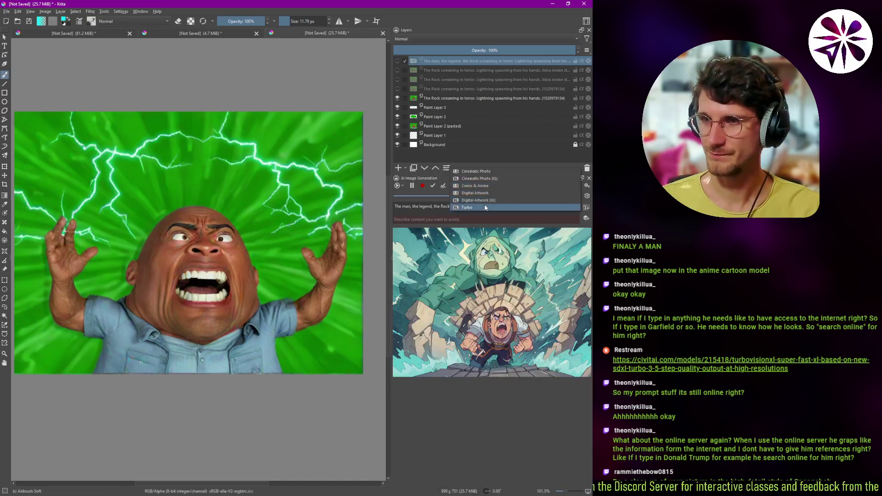
click(486, 206)
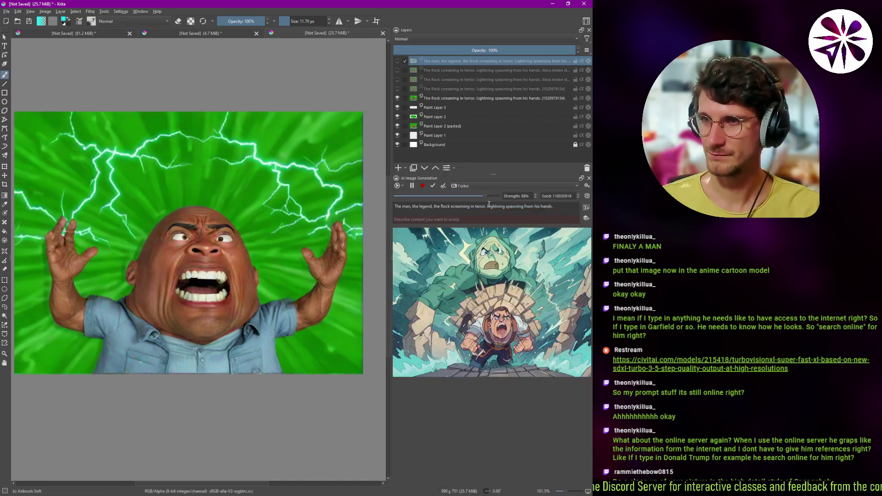
click(555, 207)
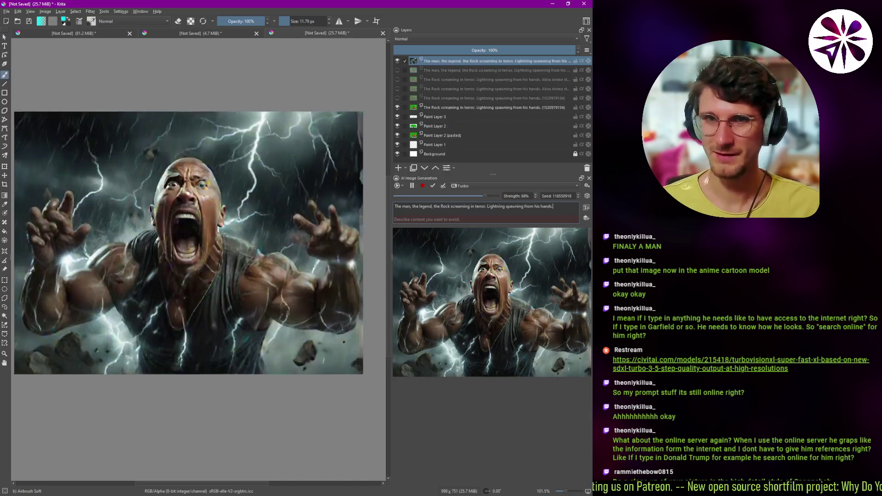
- Toggle the storm layer's visibility to compare it with the source, and apply the successive live results as three more new layers
click(398, 61)
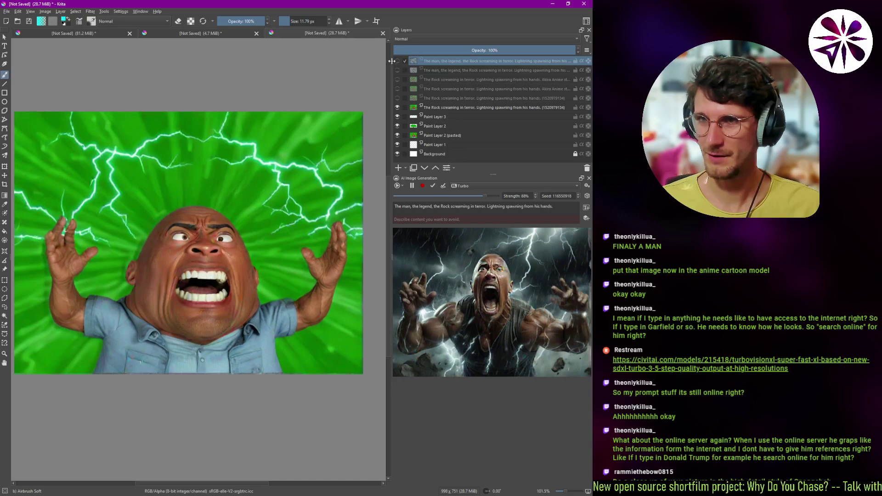
click(398, 62)
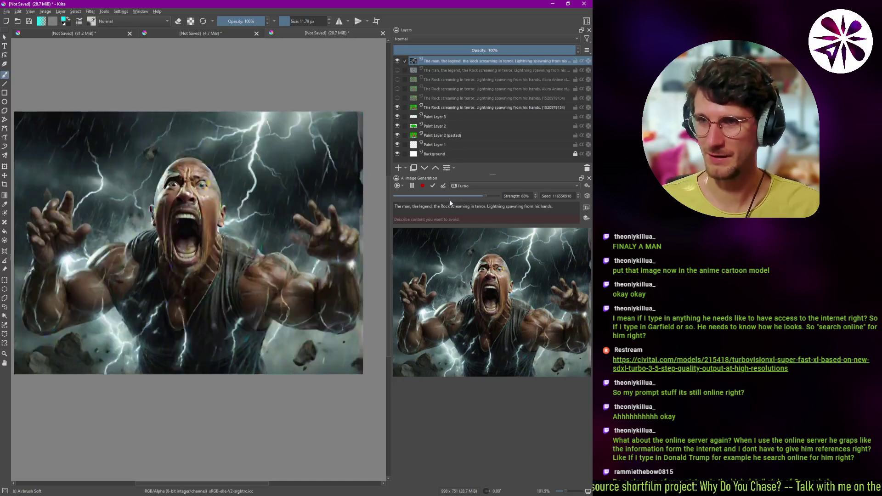
click(443, 186)
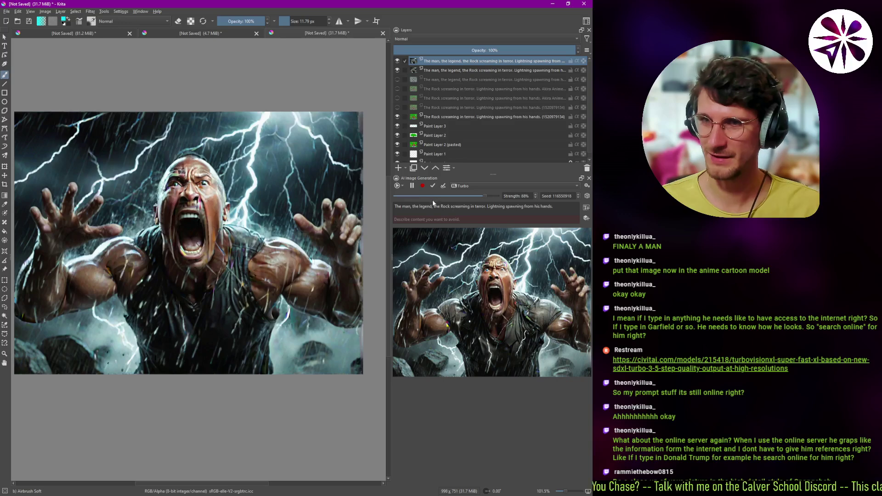
click(443, 186)
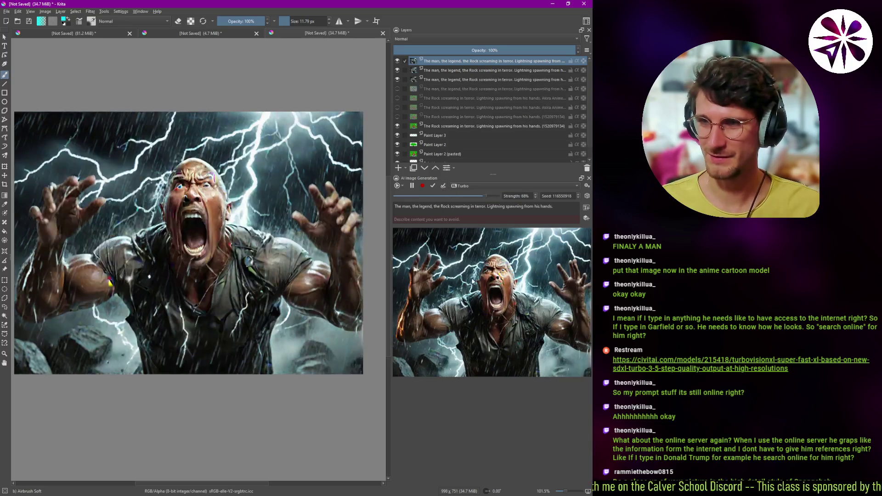
click(444, 186)
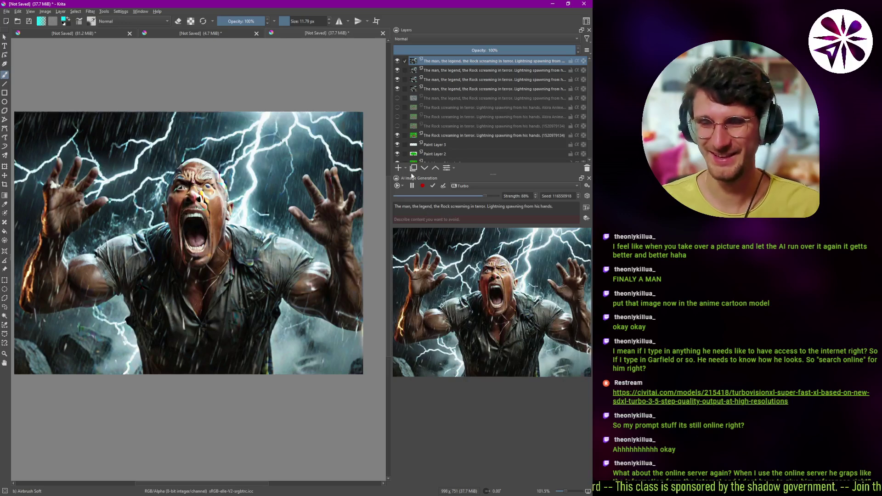
- Upscale the storm image by 2.00x, refined with the Turbo style at 30% strength and no prompt
click(398, 185)
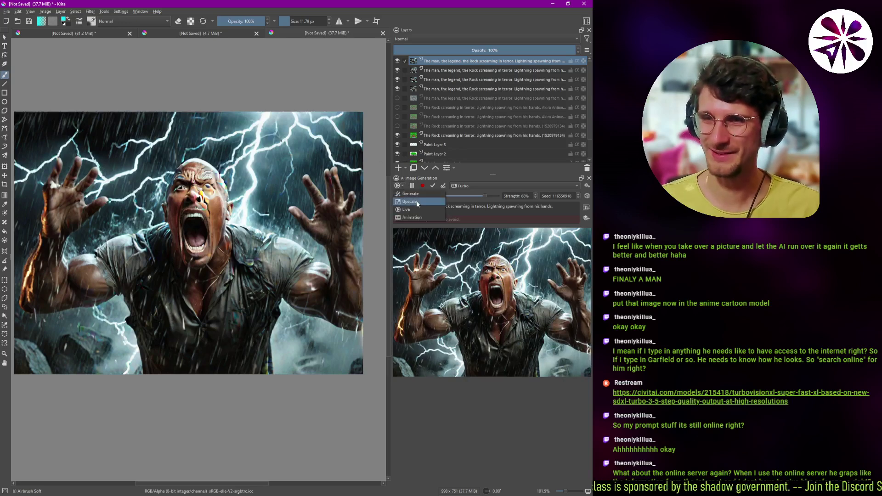
click(421, 205)
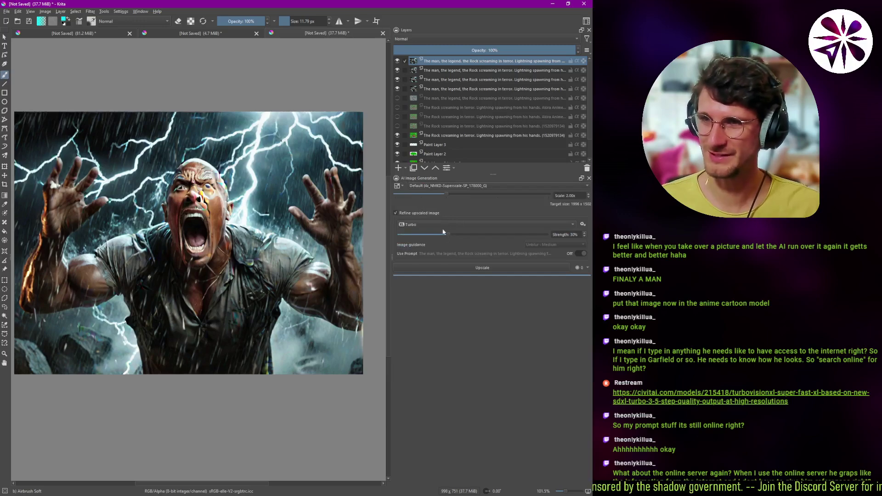
click(526, 268)
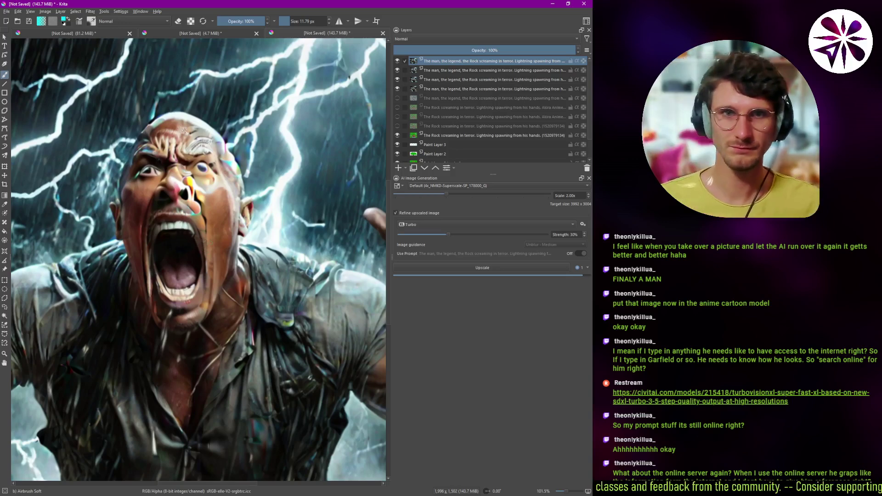
scroll(175, 283, down, 5)
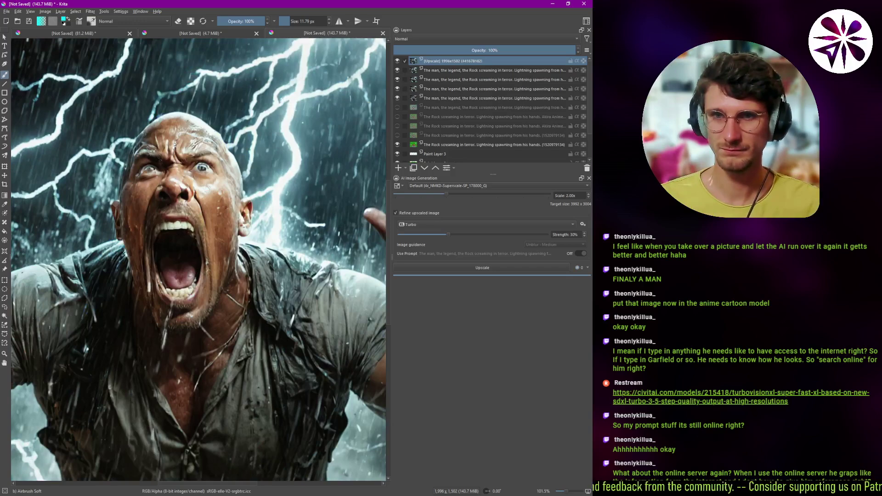
scroll(176, 283, down, 1)
scroll(176, 283, up, 2)
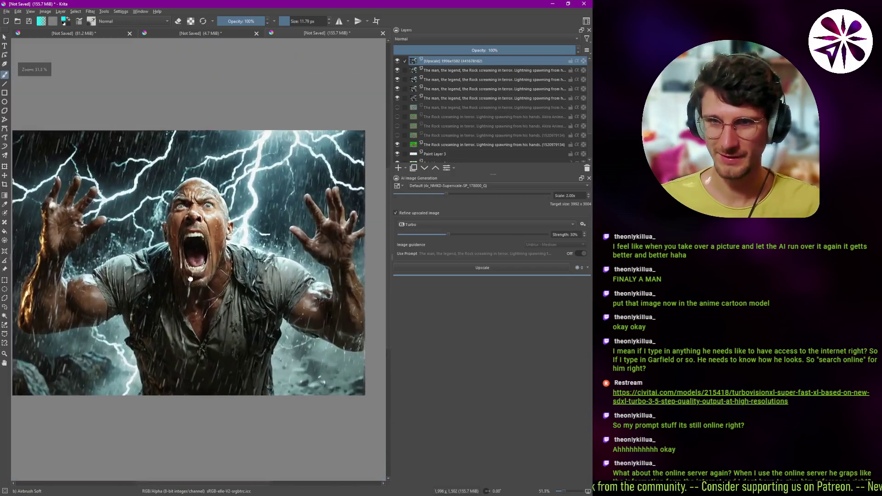
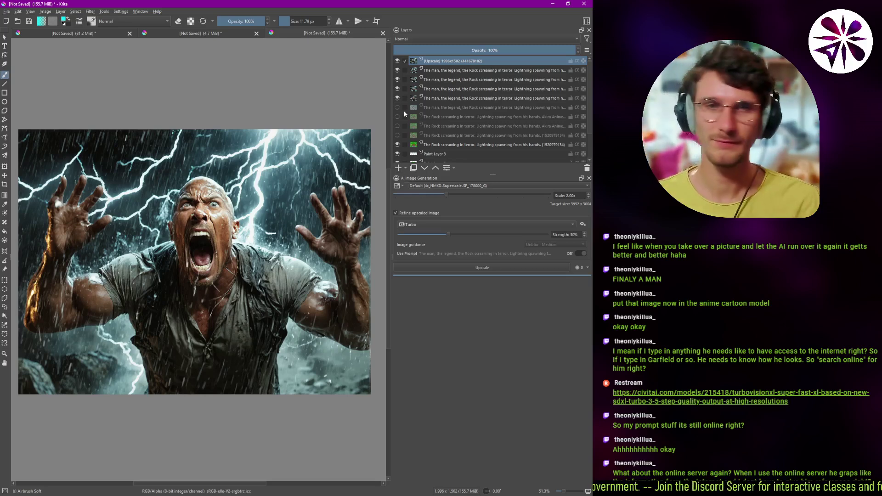
- Toggle the visibility of the upscaled layer and the four storm layers beneath it one by one to compare them
click(398, 61)
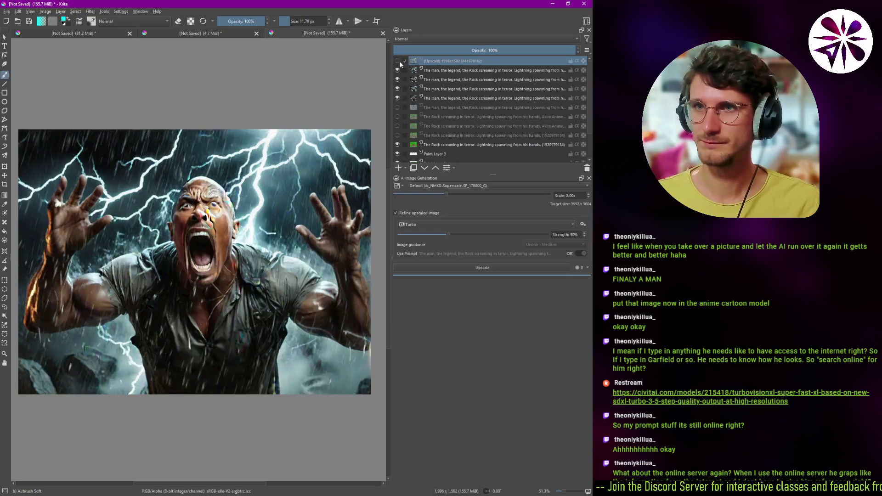
click(398, 61)
click(398, 70)
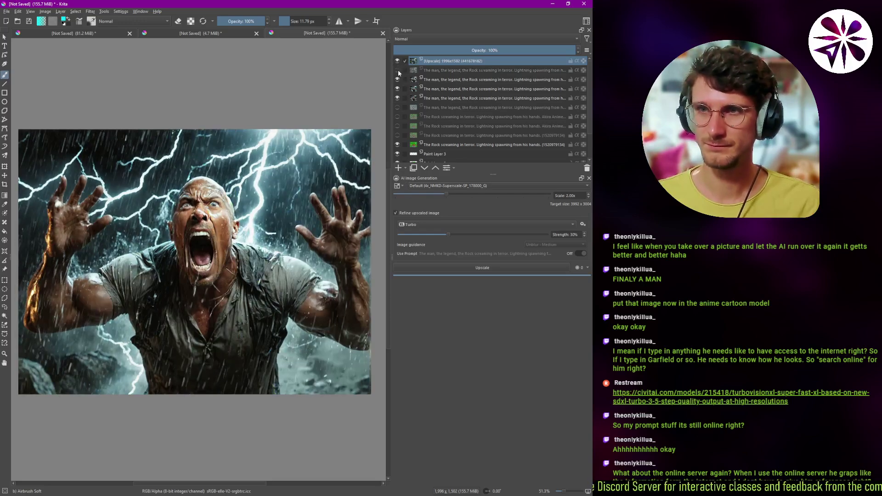
click(397, 71)
click(396, 62)
click(398, 61)
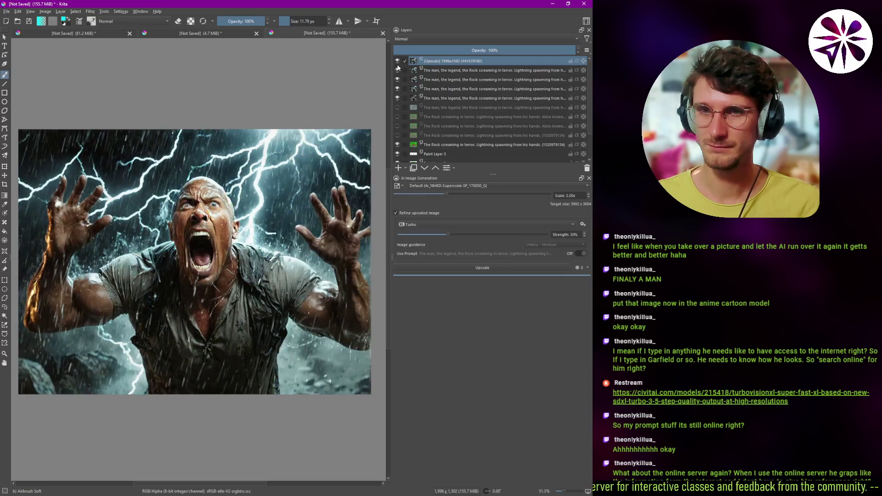
click(398, 80)
click(398, 79)
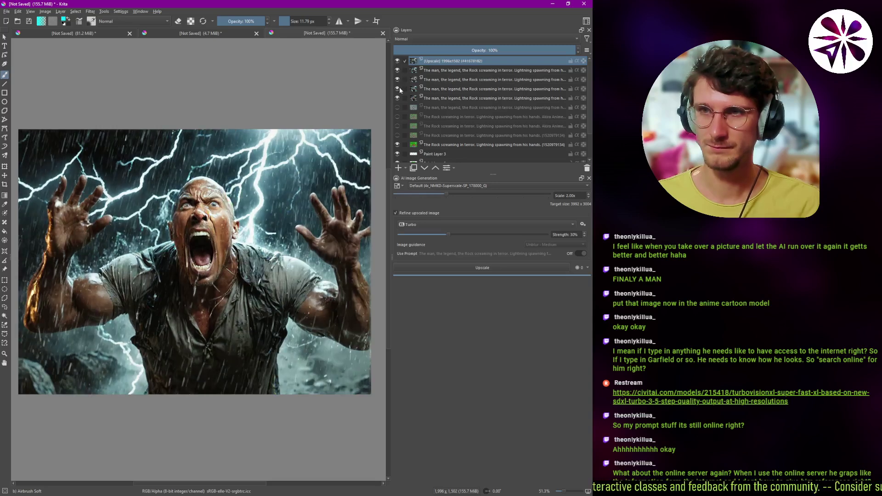
click(398, 89)
click(397, 89)
click(398, 98)
click(398, 99)
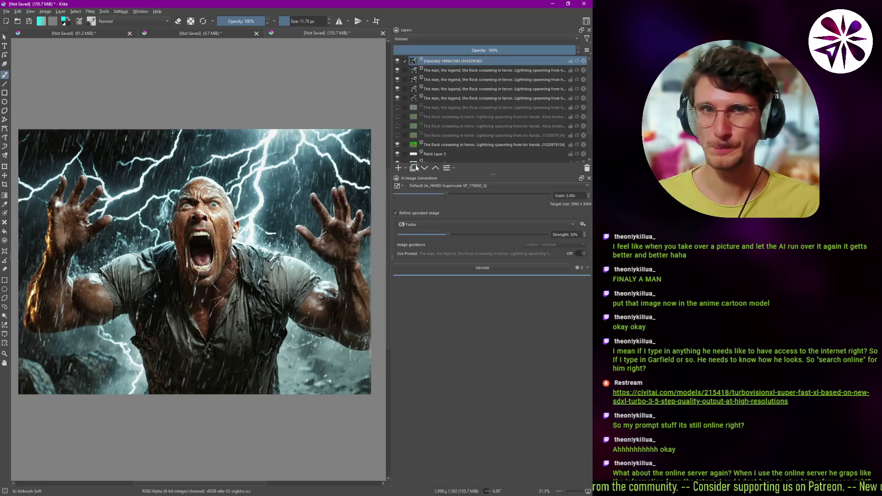
- View the upscaled portrait in the first open document and return to the storm document
click(187, 33)
click(321, 32)
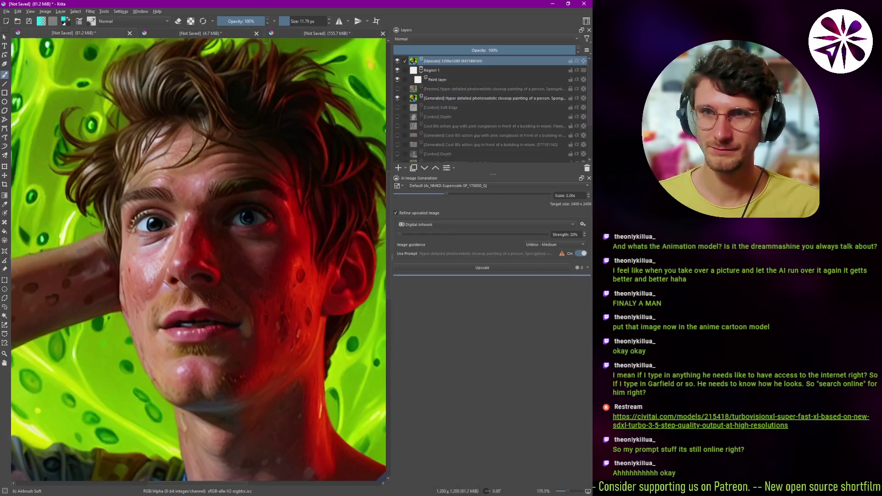
click(305, 33)
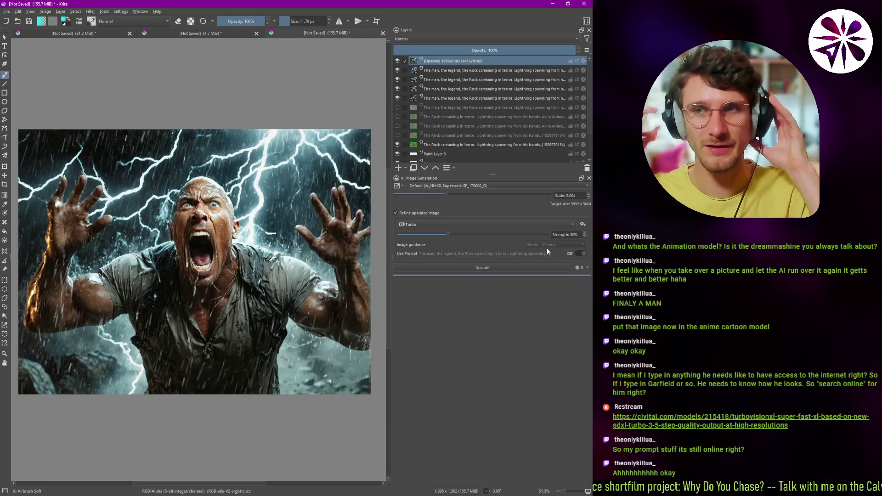
- Set the AI generation mode to Animation and switch the window to the Animation workspace
click(399, 186)
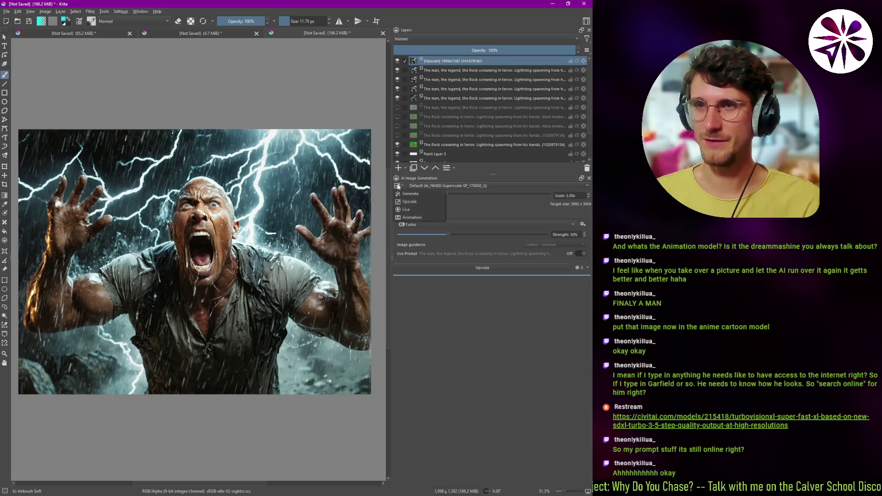
click(420, 218)
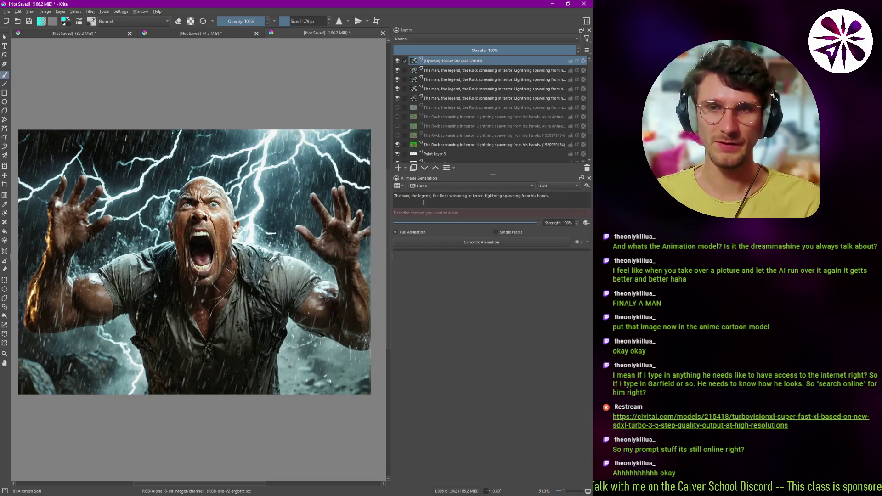
click(587, 21)
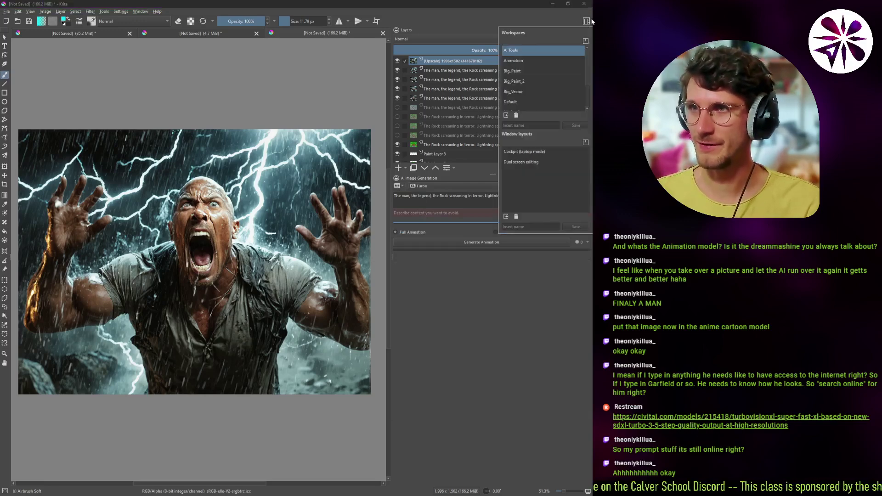
click(545, 61)
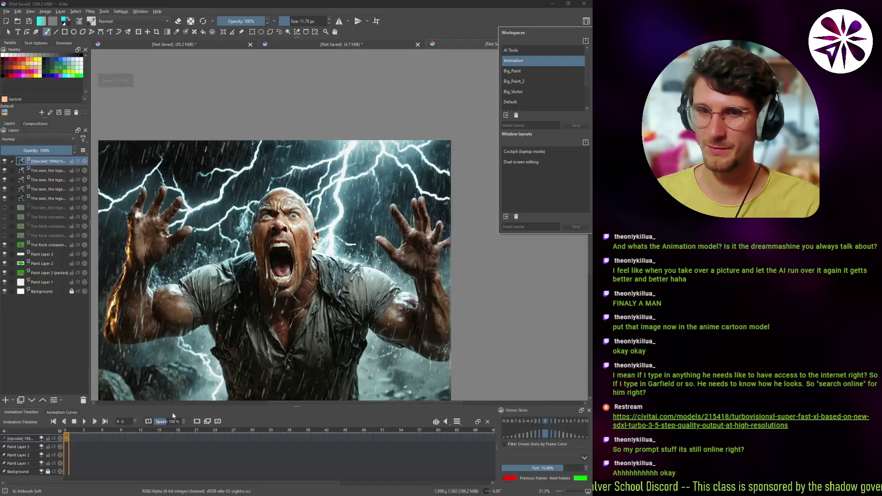
- Move the upscaled layer's keyframe to frame 3 and go to frame 8 of the animation timeline
click(82, 439)
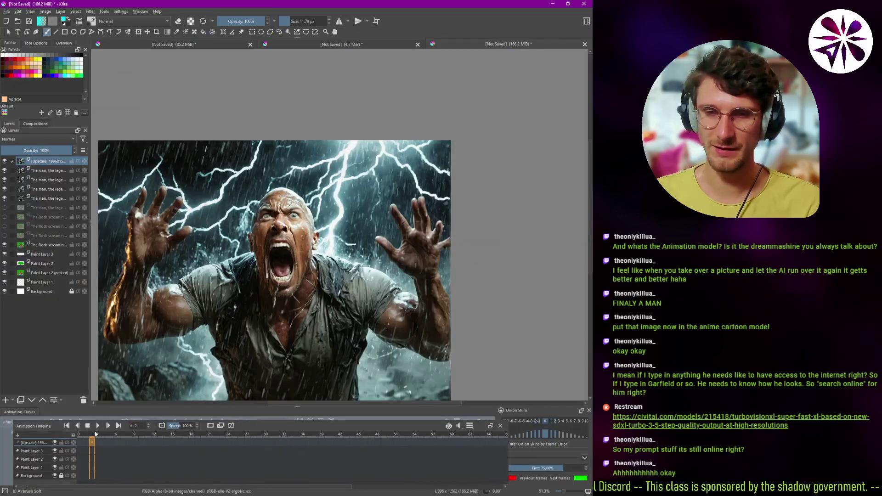
click(119, 433)
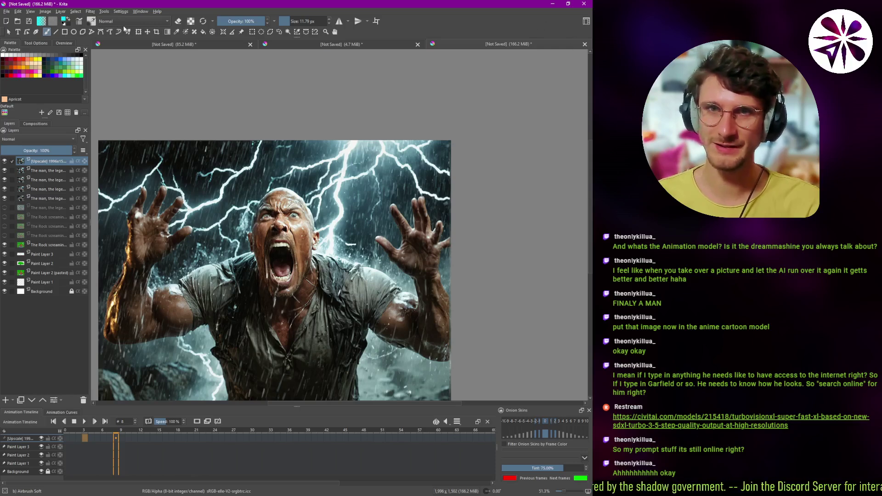
click(90, 11)
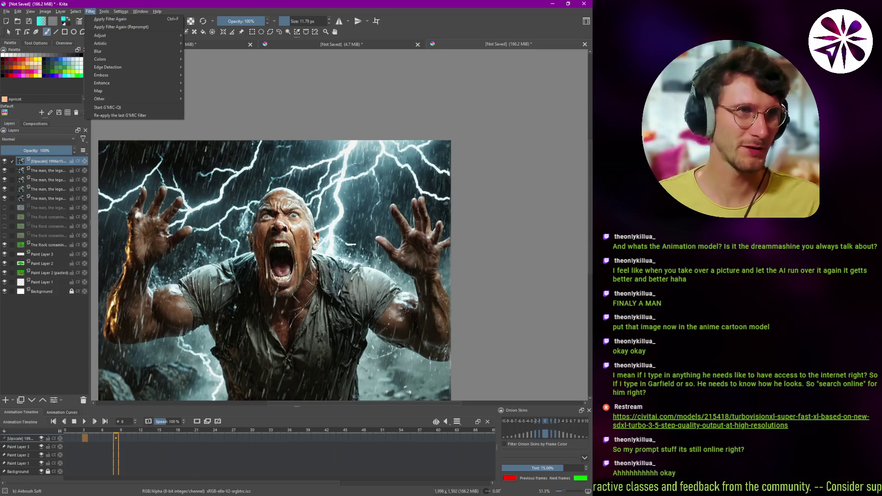
- Switch to the web browser and read the krita-ai-diffusion version 1.22.0 release notes on GitHub
key(alt+Tab)
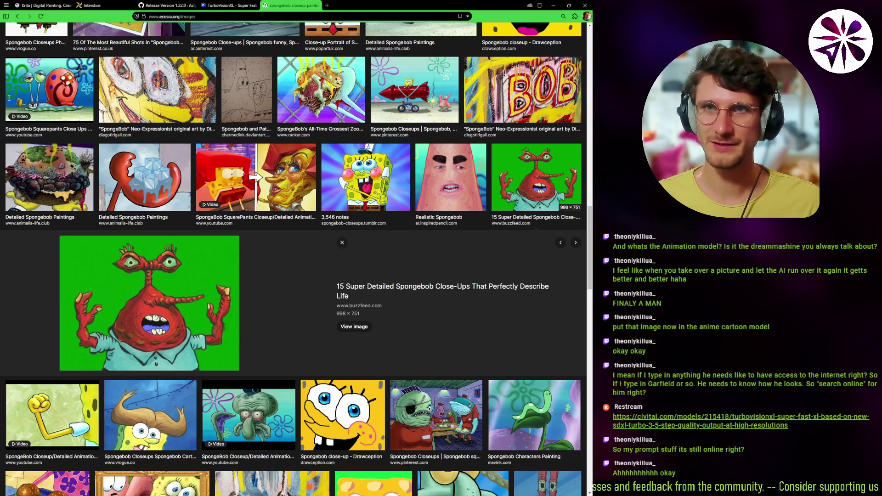
key(ctrl+Tab)
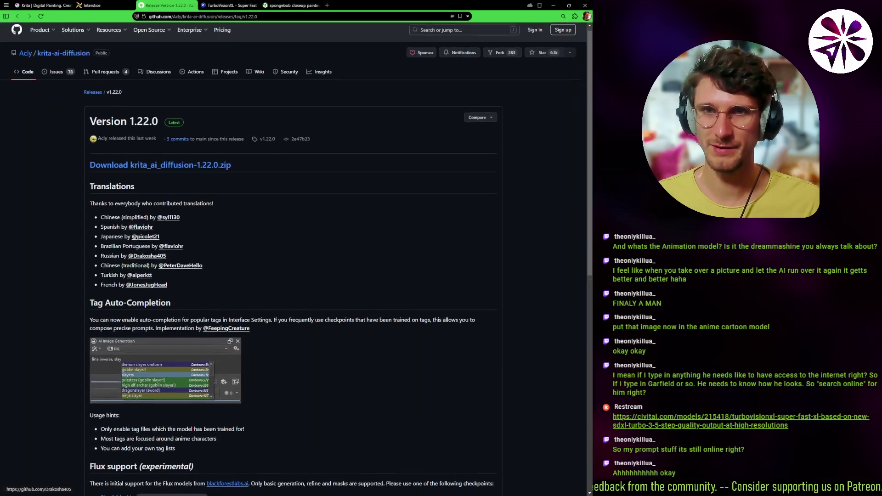
scroll(8, 98, down, 3)
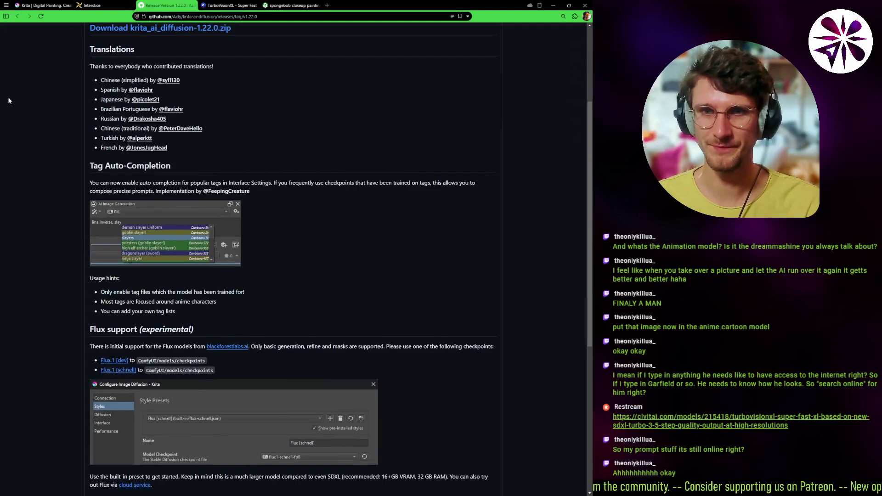
- Read through the Interstice plugin page, from the installation guide to the local server requirements
click(94, 5)
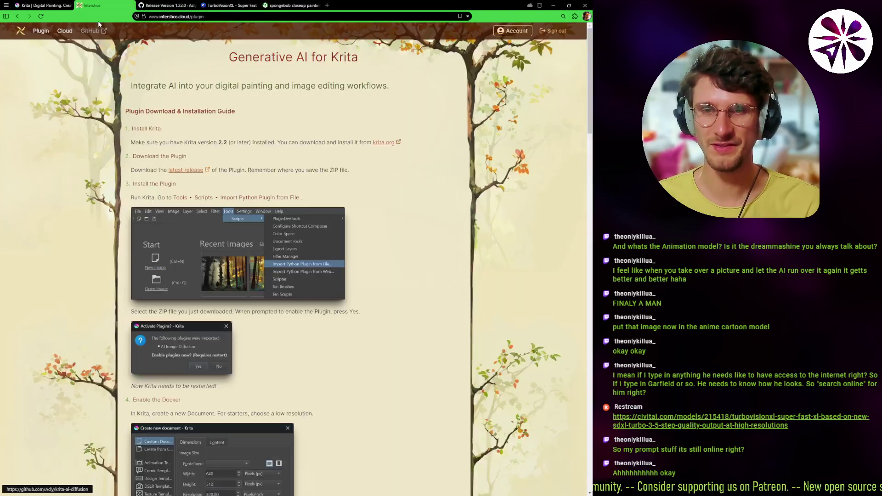
scroll(99, 24, down, 3)
scroll(99, 24, up, 3)
key(F5)
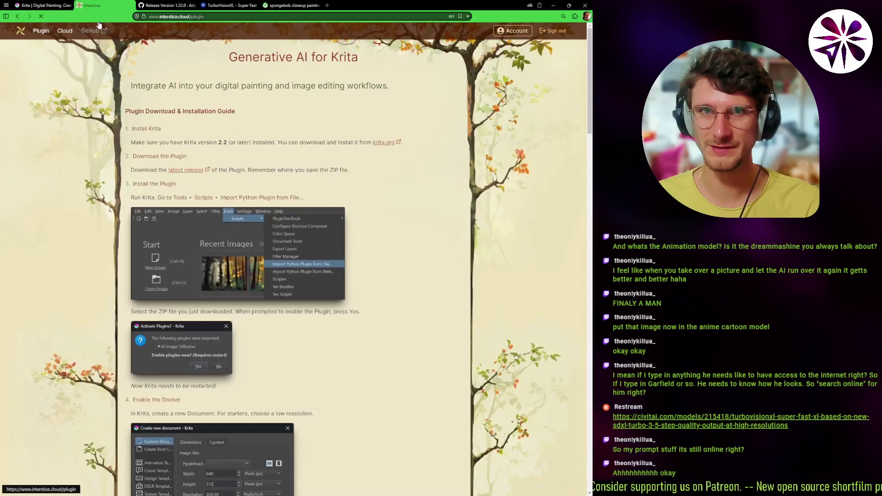
scroll(98, 24, down, 20)
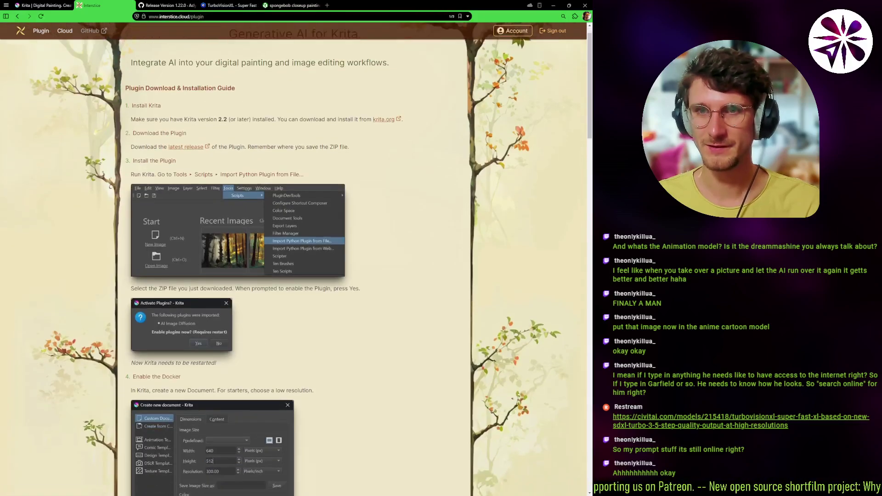
scroll(98, 24, down, 10)
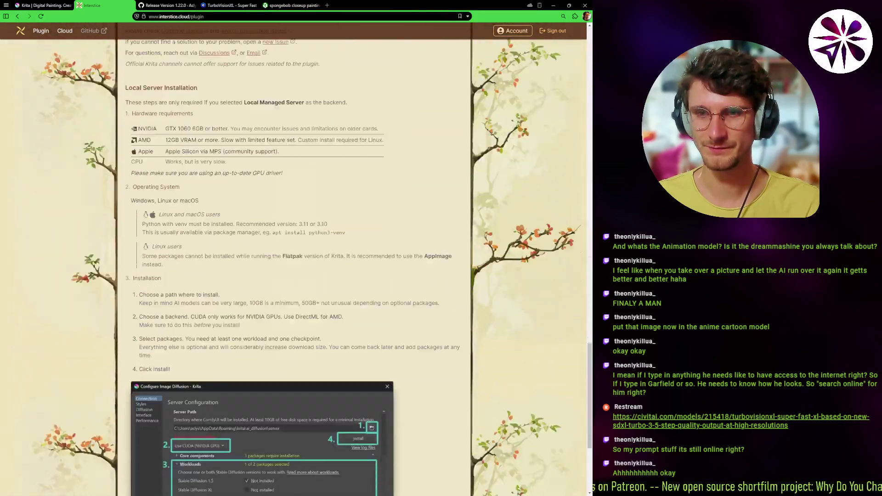
scroll(99, 24, up, 20)
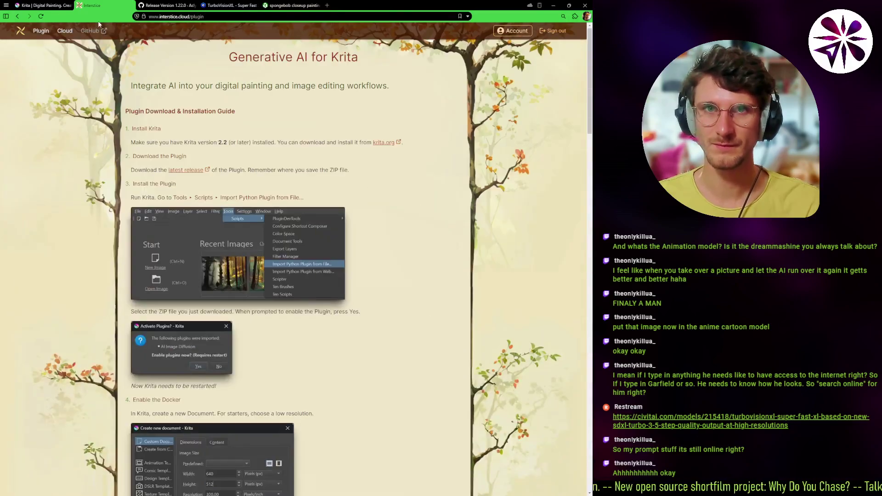
- Open the plugin's GitHub repository and read its README features, installation notes and example images
click(99, 25)
scroll(239, 275, down, 5)
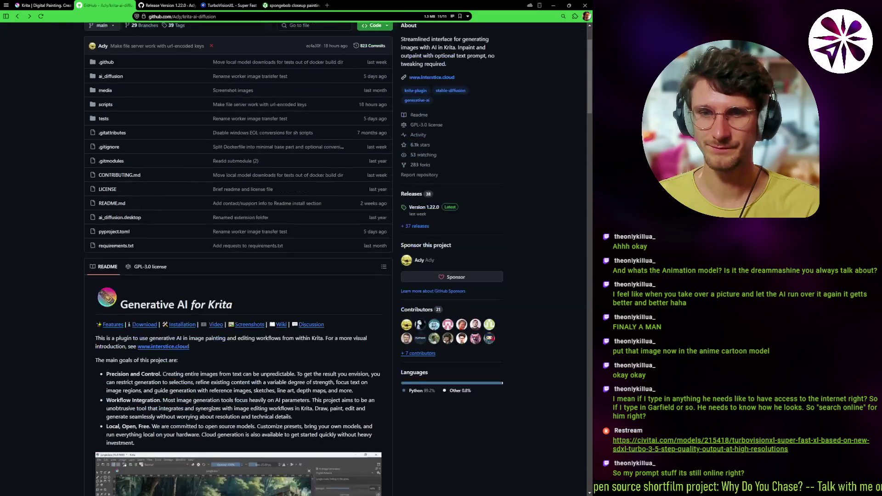
scroll(239, 275, down, 20)
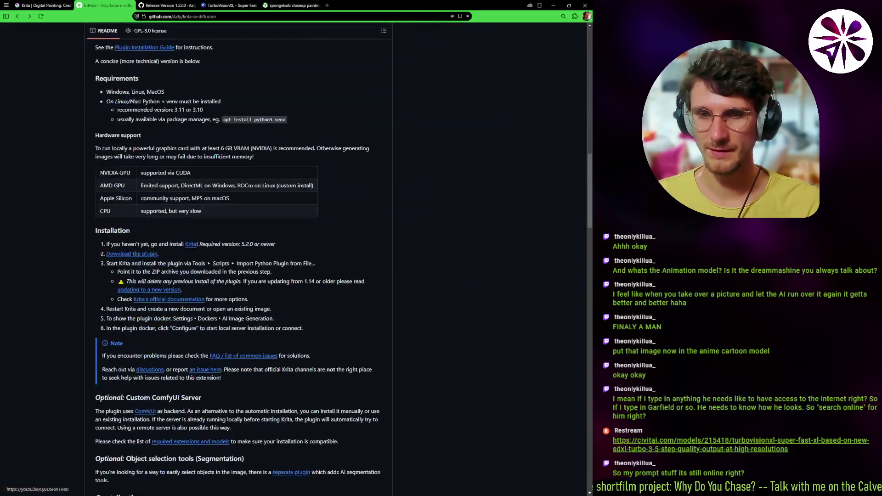
scroll(238, 275, down, 20)
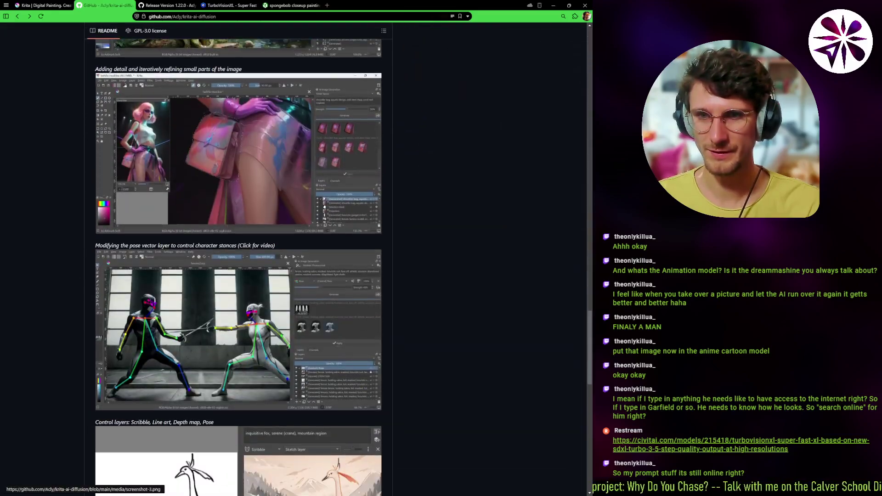
scroll(239, 276, down, 7)
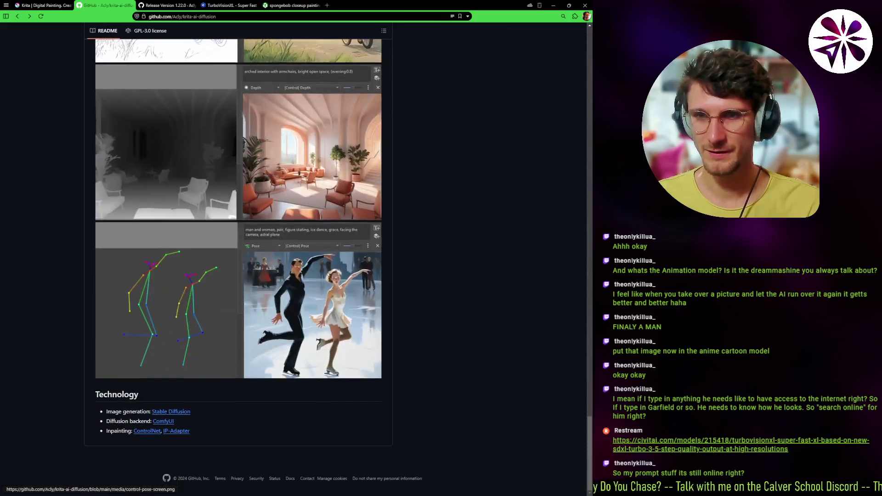
scroll(239, 276, up, 20)
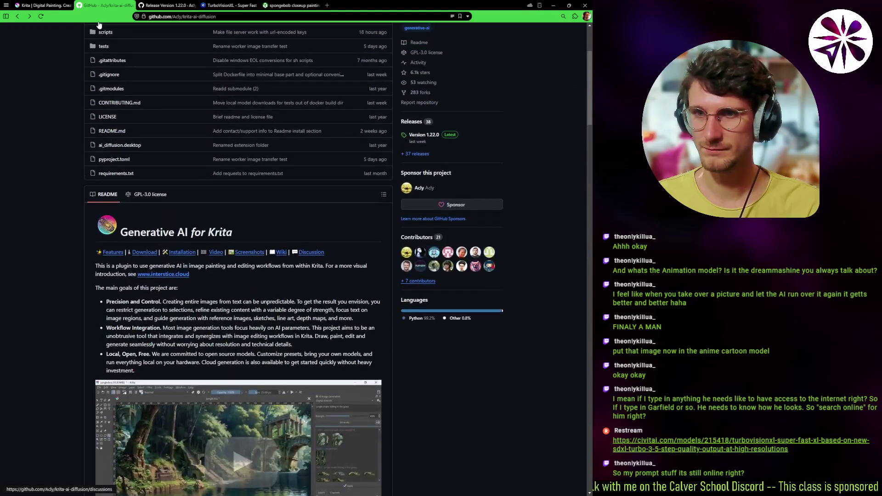
scroll(98, 24, down, 10)
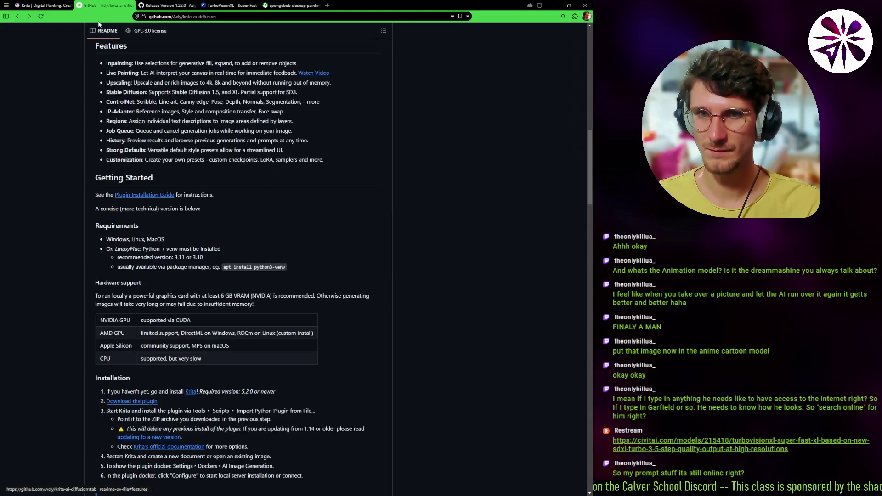
scroll(99, 25, up, 12)
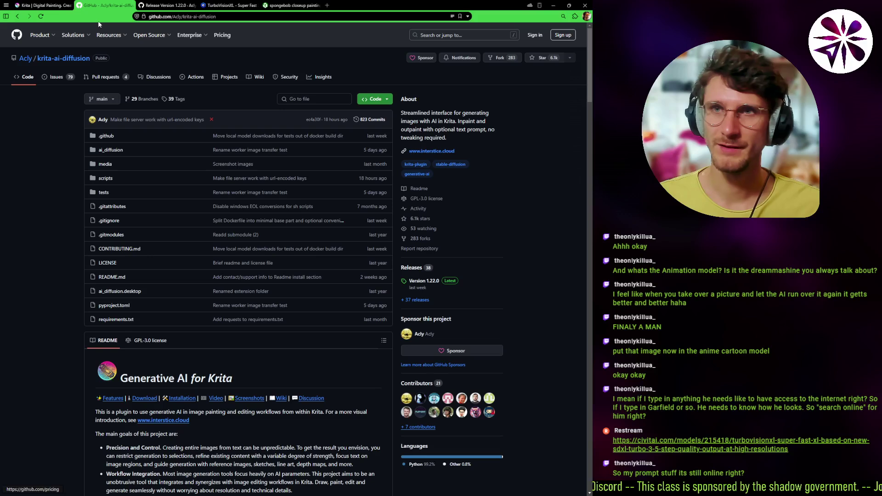
- Open YouTube in a new browser tab
key(ctrl+t)
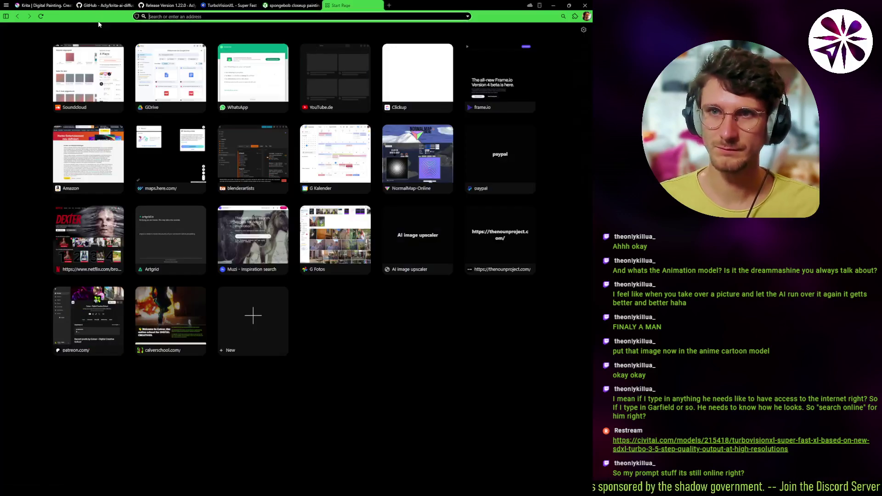
text(youtube.de/)
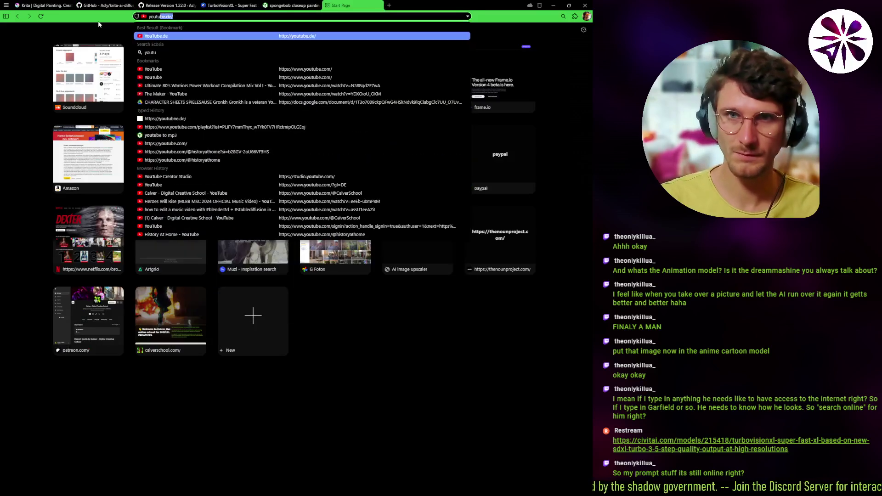
key(Return)
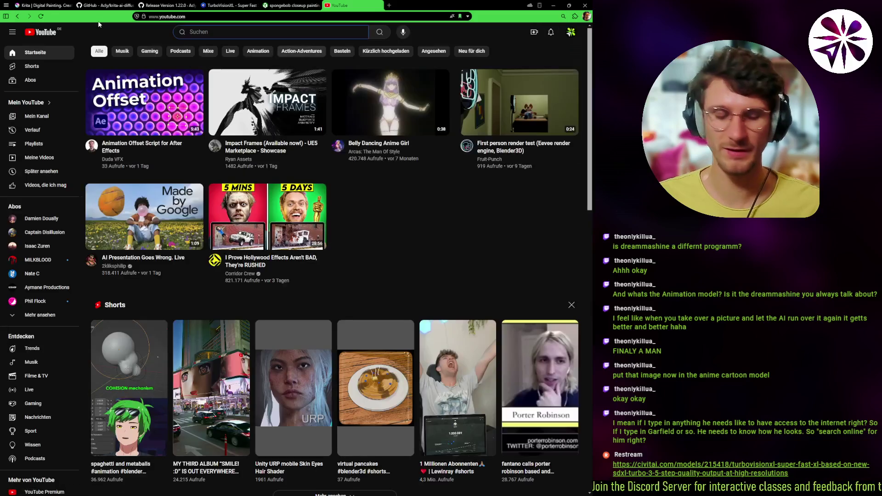
- Find Luma Dream Machine in the browsing history and open it in another new tab
key(ctrl+t)
text(dreamm)
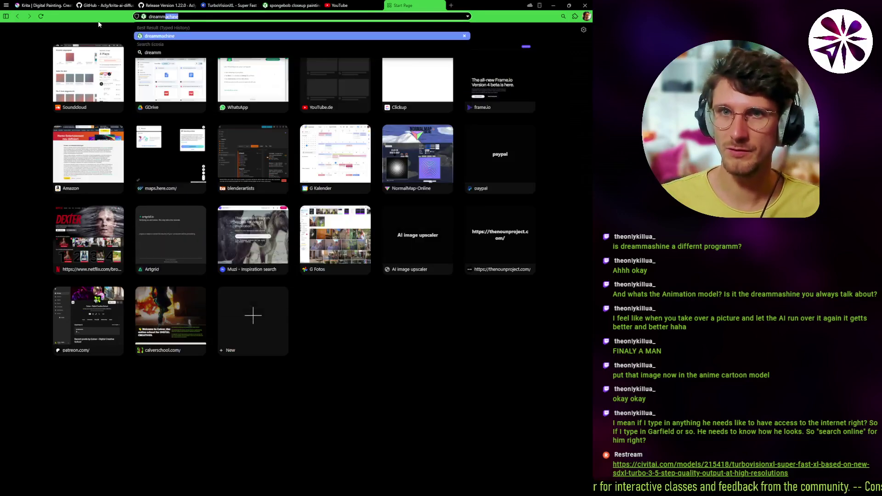
key(Delete)
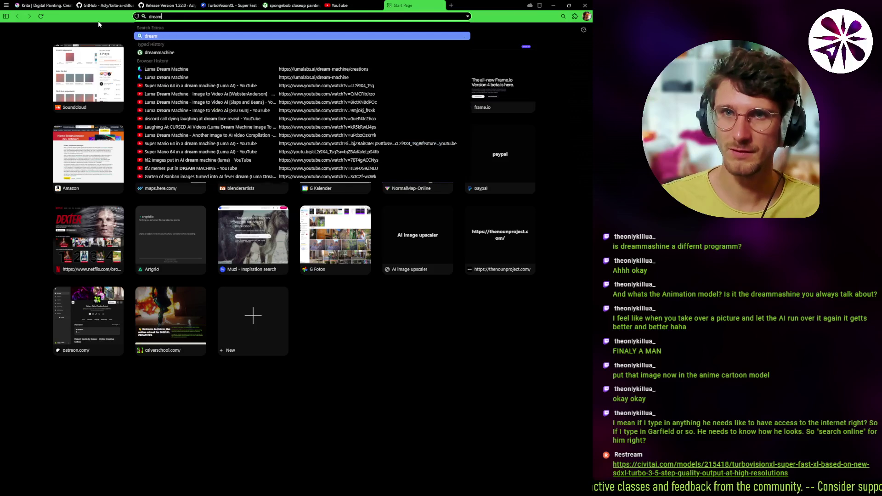
key(Down)
key(Down)
key(Down)
key(Up)
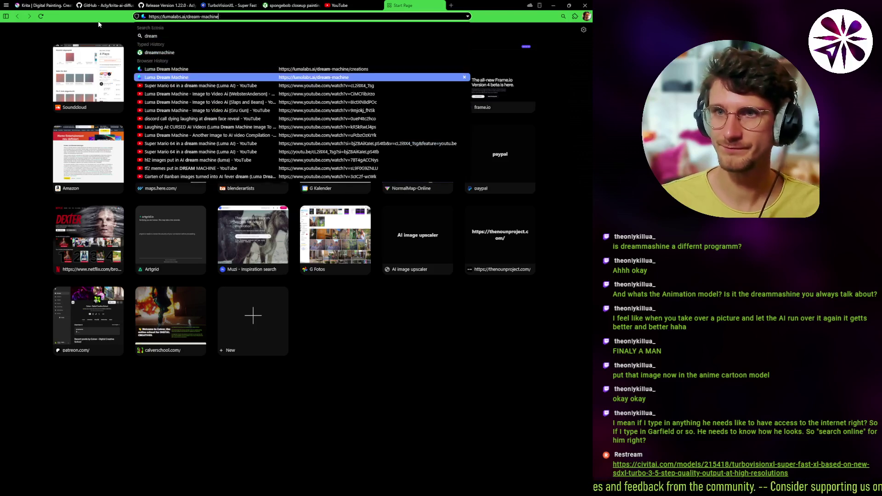
key(Return)
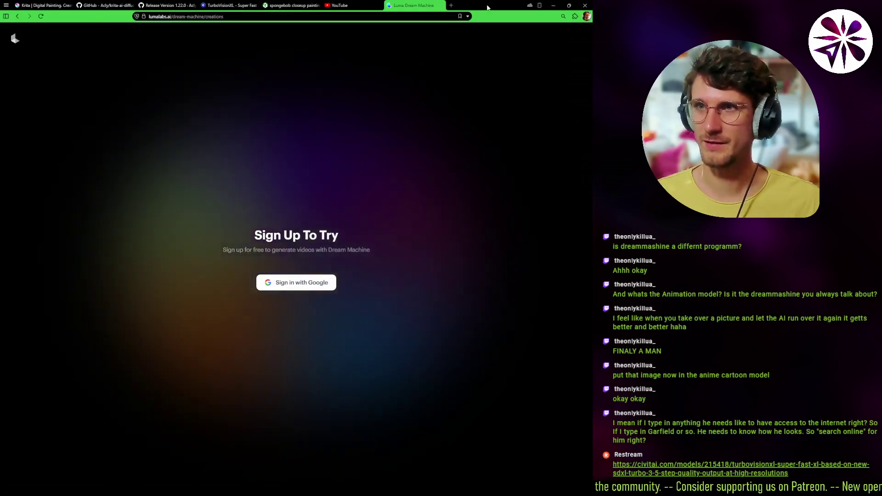
- Look through the previously generated videos on Dream Machine's Your Creations page
key(alt+Tab)
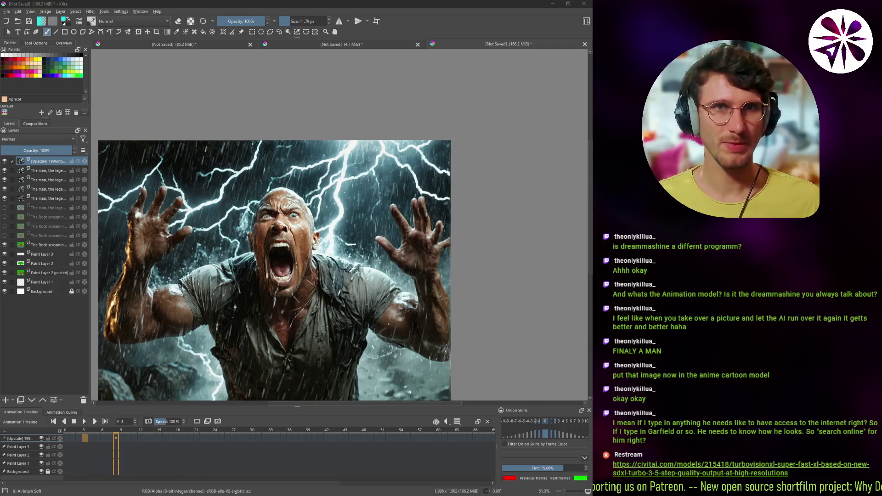
key(alt+Tab)
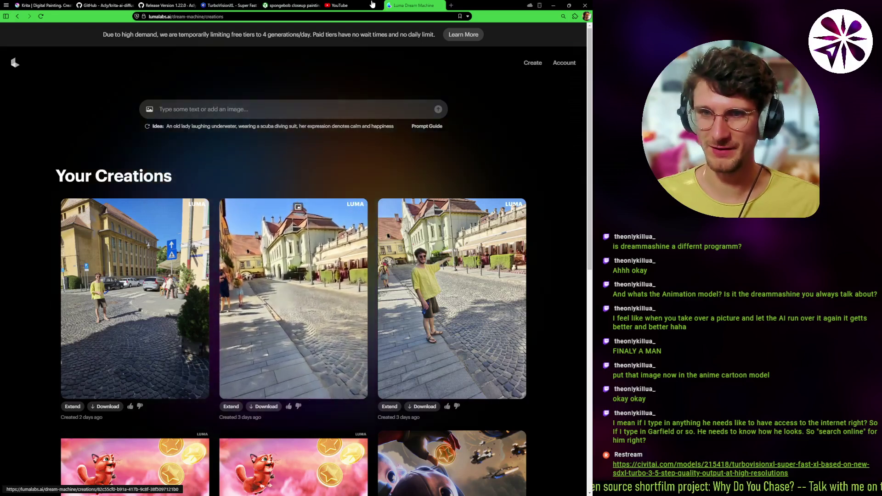
scroll(372, 4, down, 3)
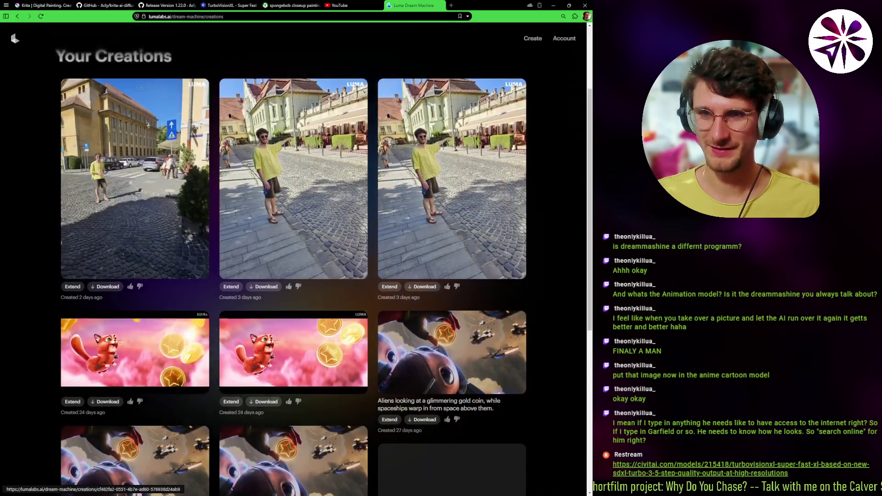
scroll(373, 4, down, 3)
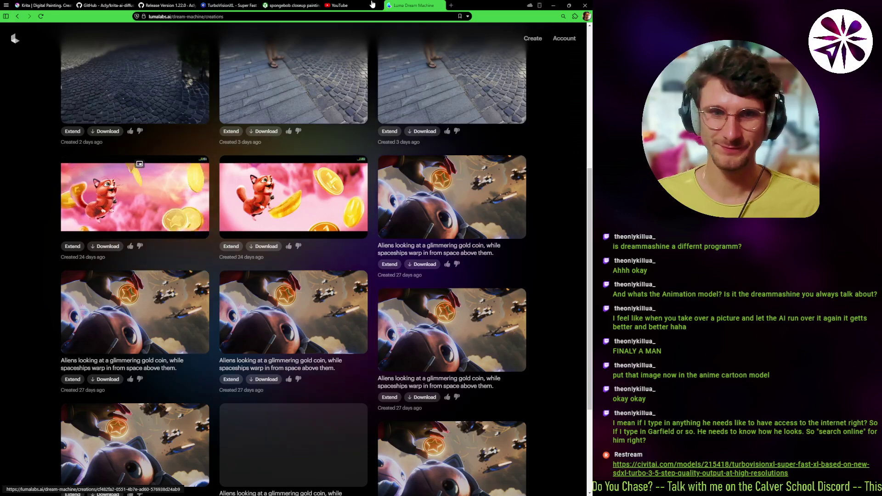
scroll(372, 4, up, 6)
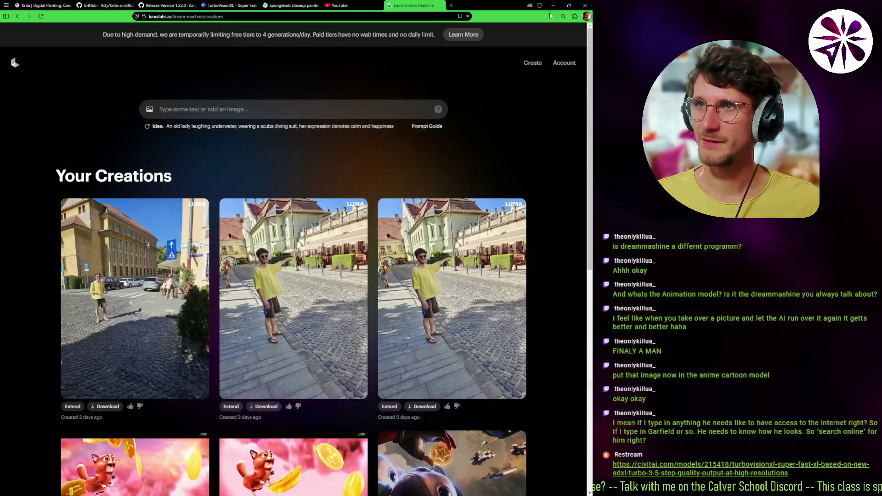
- Switch back to Krita and return the upscaled layer's keyframe and the animation playhead to frame 0
click(553, 5)
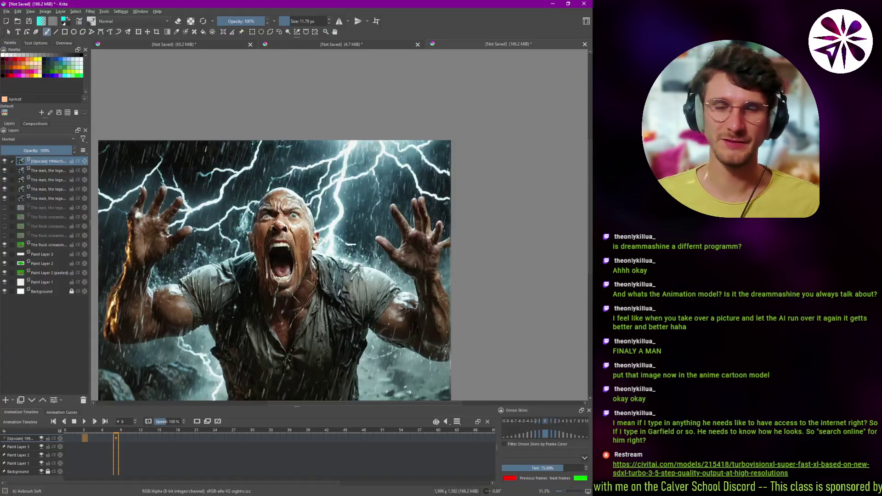
mouse_move(284, 313)
mouse_down()
mouse_move(343, 248)
mouse_move(316, 278)
mouse_move(322, 269)
mouse_up()
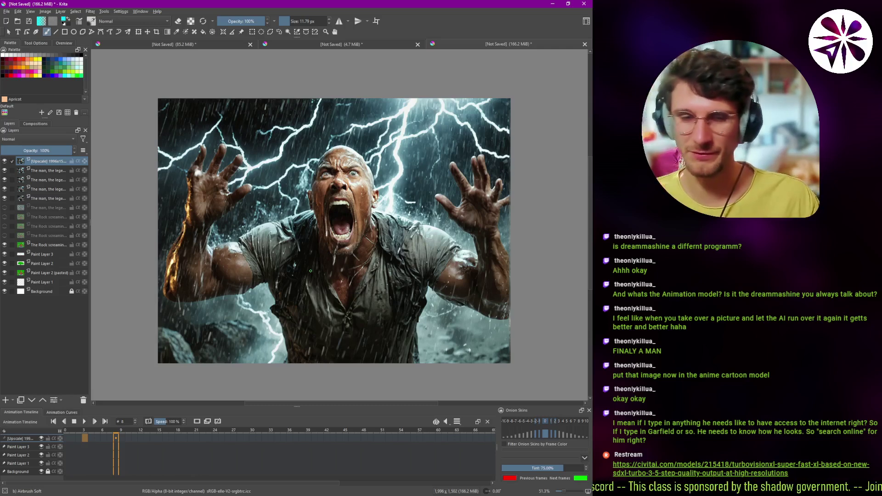
mouse_move(322, 259)
mouse_down()
mouse_move(330, 264)
mouse_move(324, 259)
mouse_up()
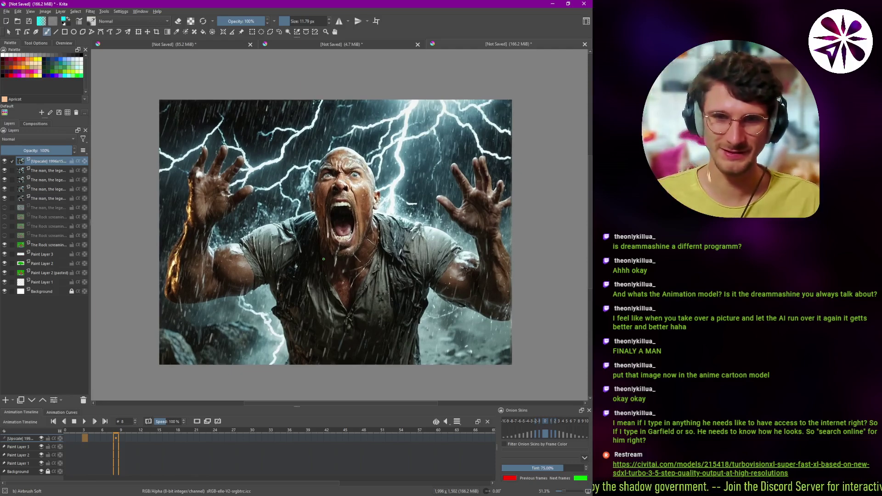
drag(105, 437, 65, 442)
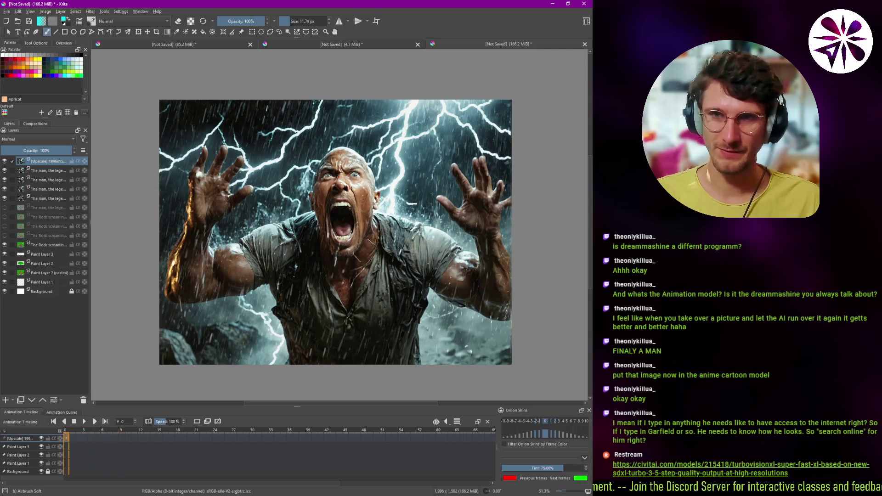
drag(290, 226, 283, 228)
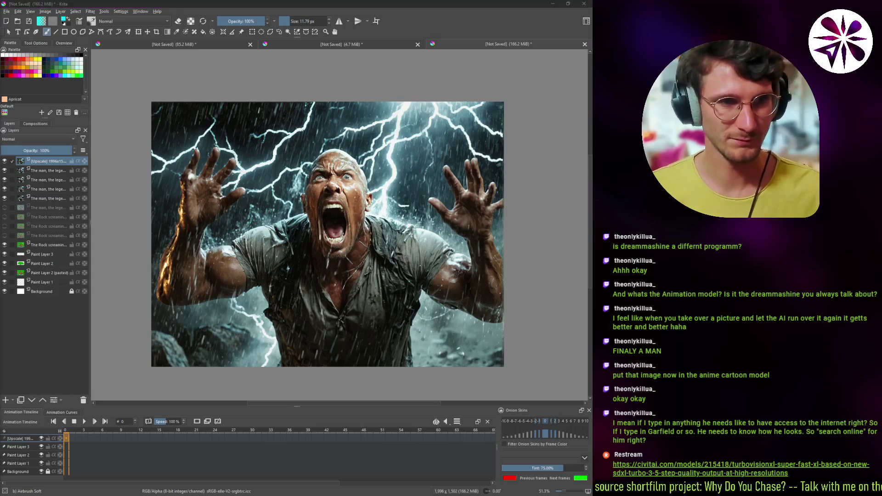
- Open the green-background portrait document in the AI Tools workspace and hide its upscaled layer
click(230, 45)
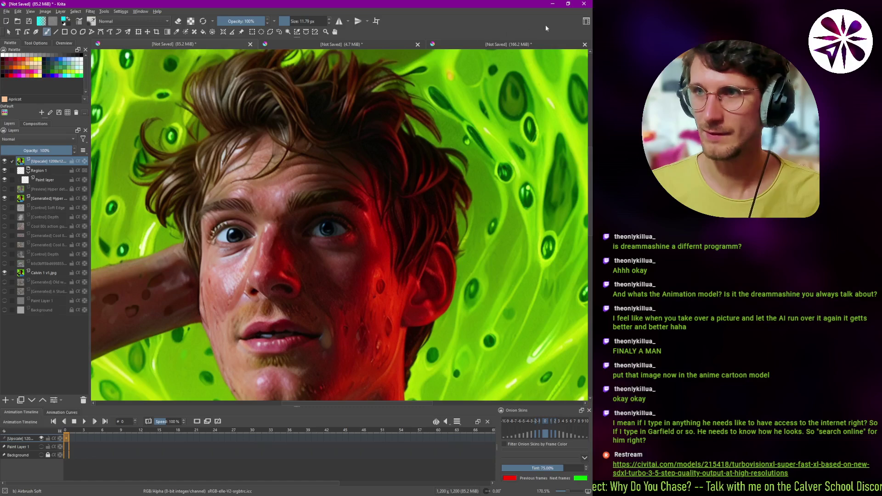
click(586, 22)
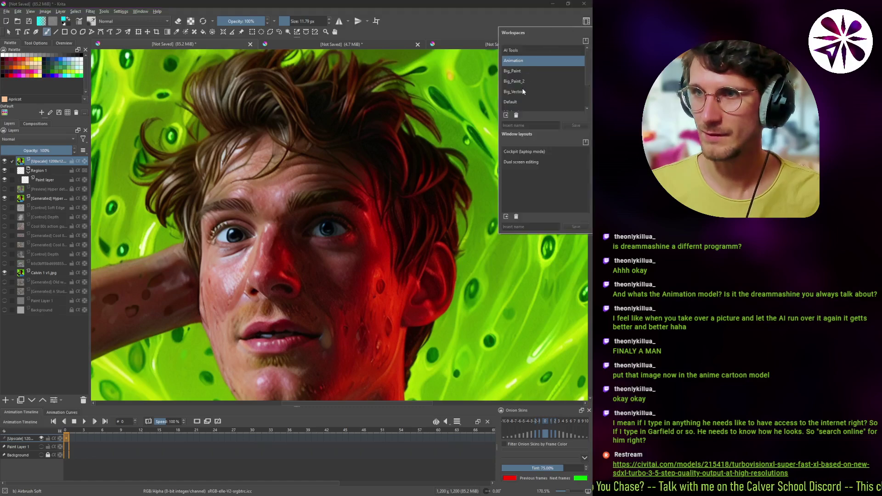
click(519, 50)
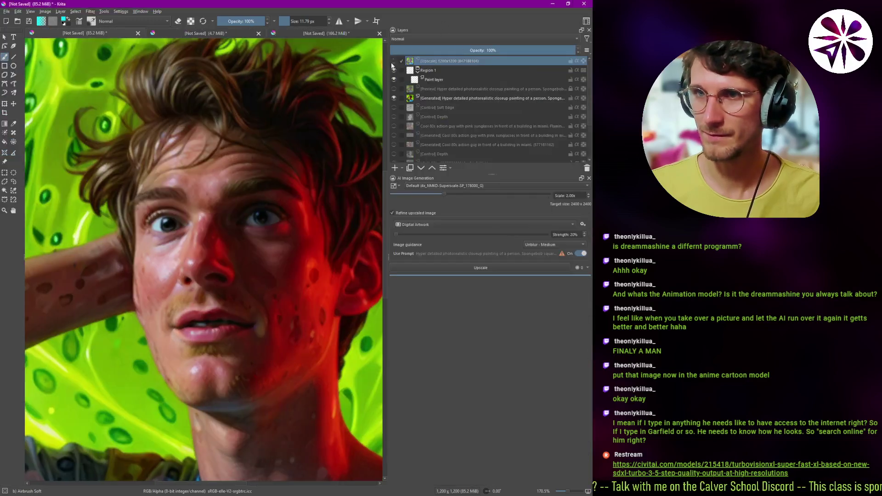
scroll(220, 188, down, 5)
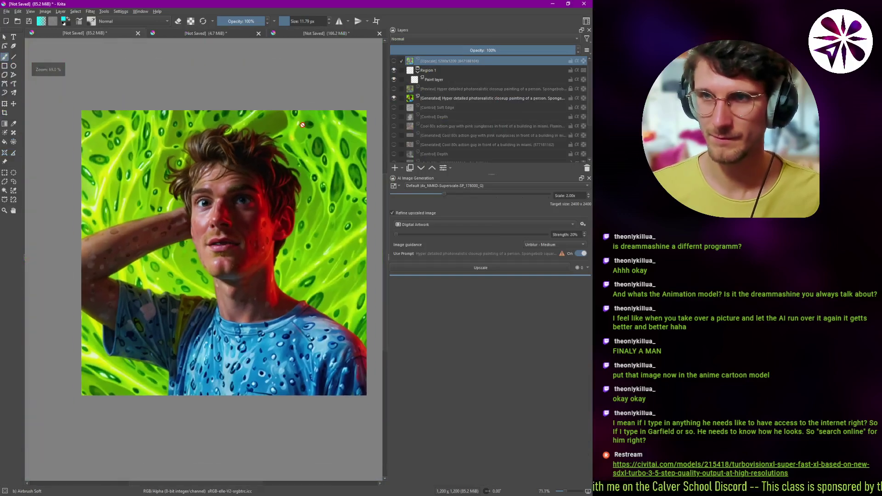
- Hide Region 1 and the generated photorealistic portrait, and check the Soft Edge control and preview layers one at a time
click(394, 70)
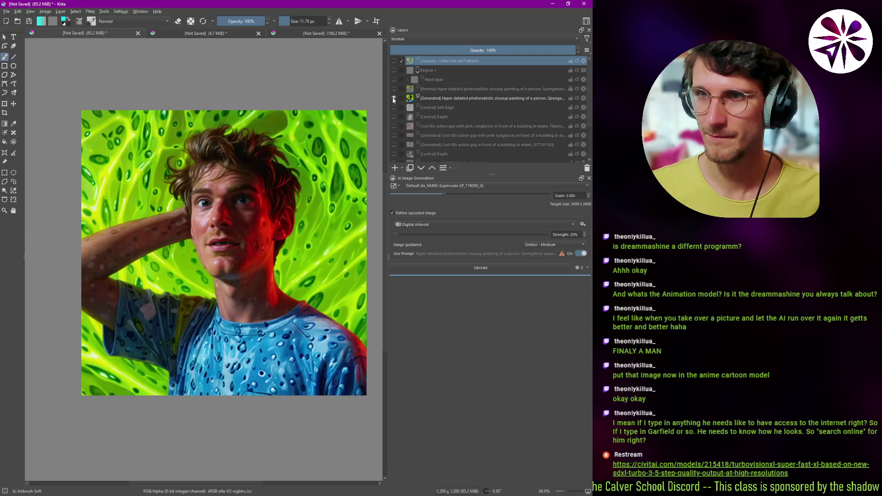
click(393, 98)
click(393, 107)
click(393, 107)
click(394, 89)
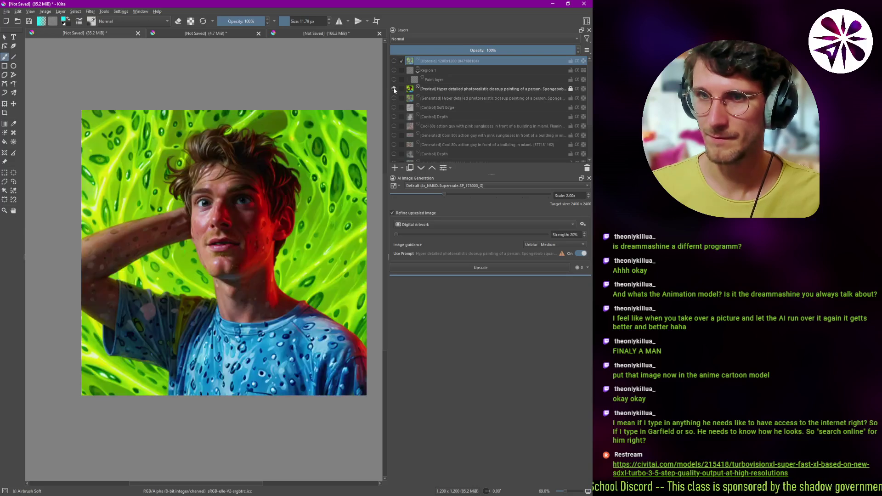
click(394, 89)
- Toggle the "Cool 80s action guy" image layers and the Depth control layers on and off to compare their contents
click(394, 126)
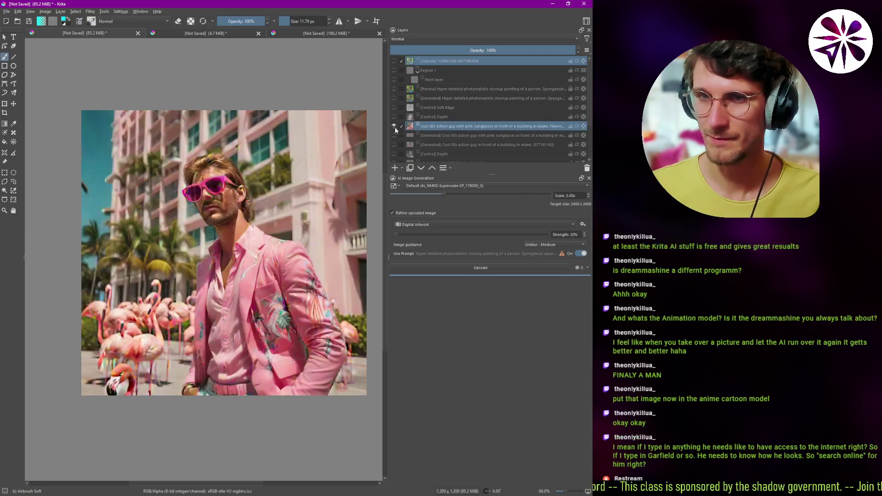
click(394, 116)
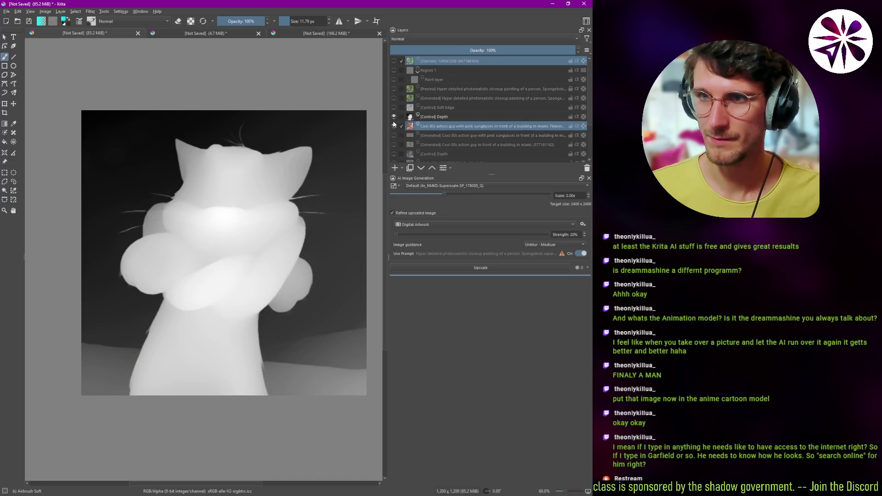
click(393, 117)
click(394, 135)
click(394, 125)
click(394, 135)
click(394, 145)
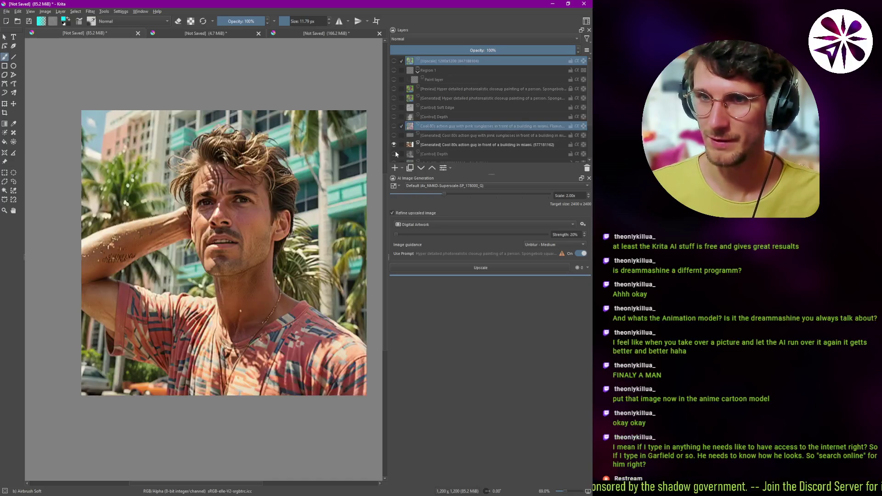
click(394, 154)
click(394, 145)
click(394, 135)
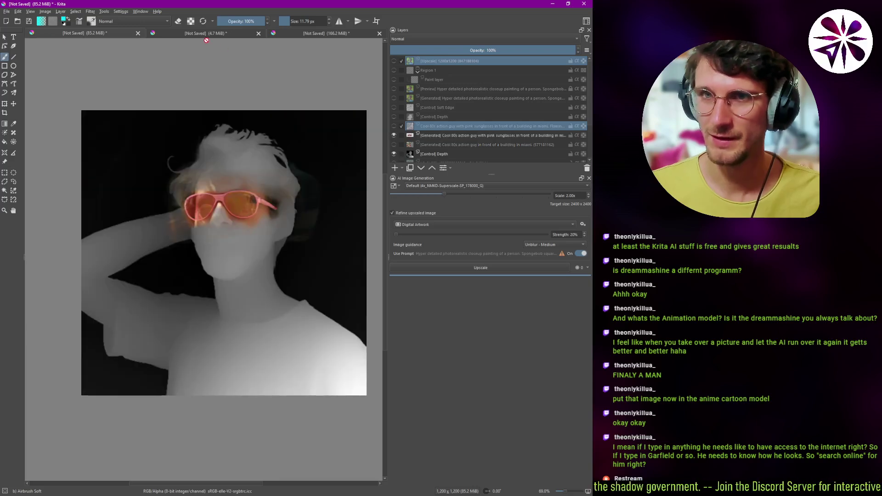
- Switch to the Rock storm document and hide the upscaled layer and all "The man, the legend" layers
click(234, 34)
key(ctrl+Tab)
key(ctrl+Tab)
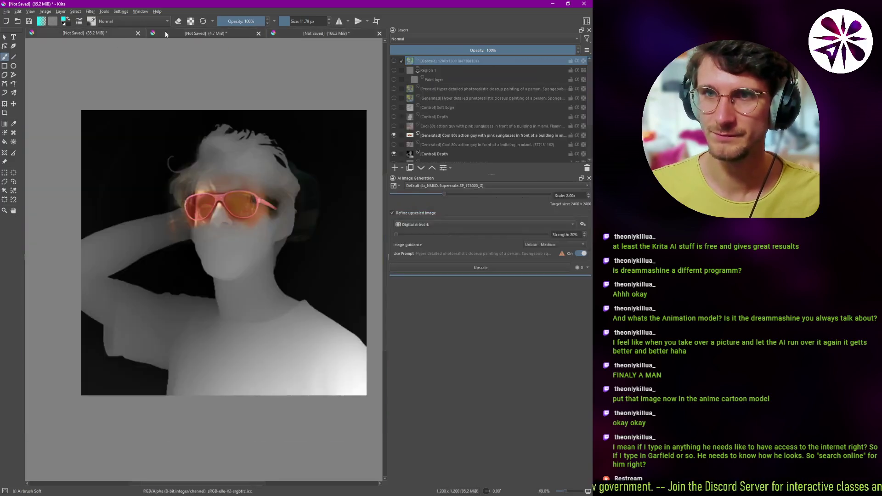
drag(398, 65, 395, 108)
click(394, 107)
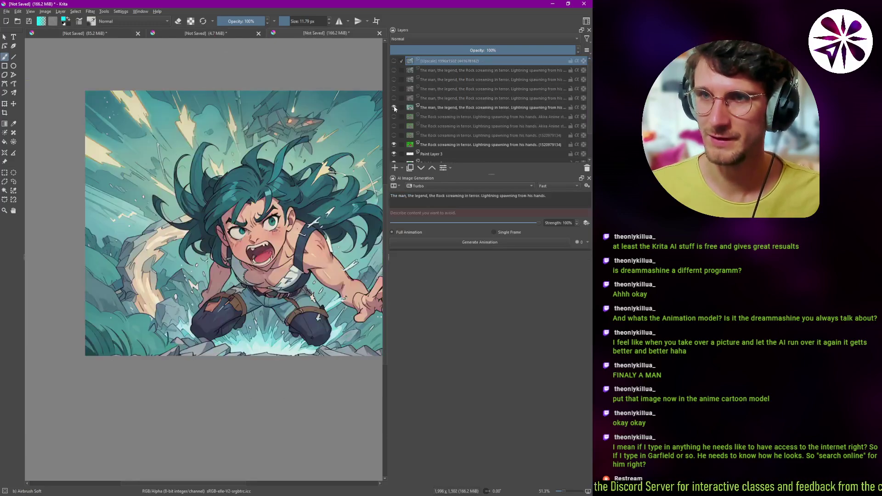
click(394, 108)
click(394, 99)
click(394, 98)
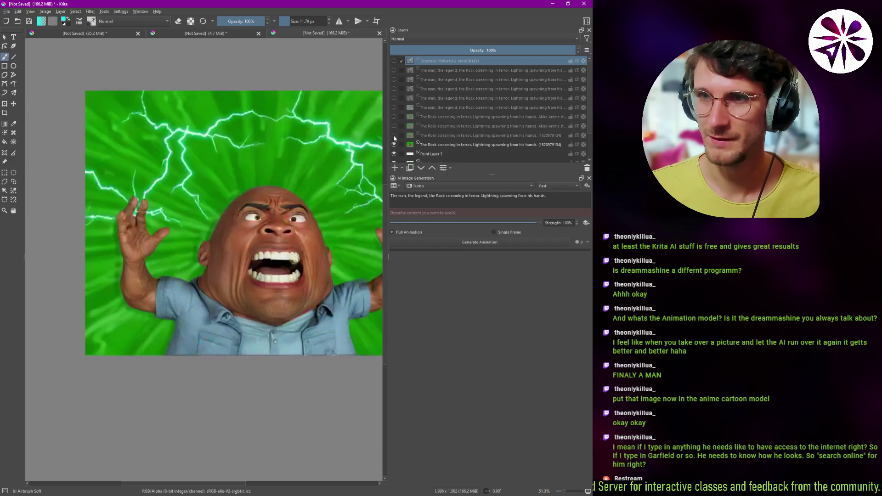
- Show the hidden "The Rock screaming in terror" variants in turn, and hide the two Akira Anime ones again
click(394, 136)
click(395, 126)
click(393, 117)
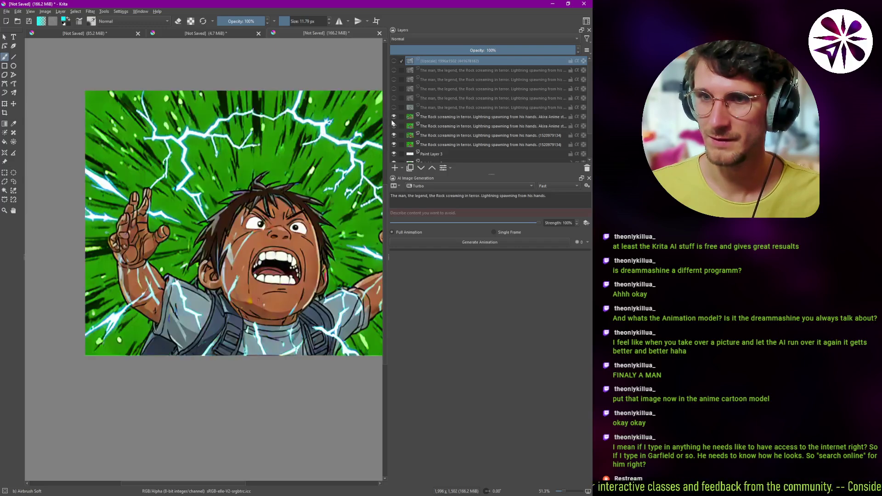
click(394, 117)
click(394, 126)
- Take a screen snip of the comic-style Rock image on the canvas
drag(330, 153, 269, 183)
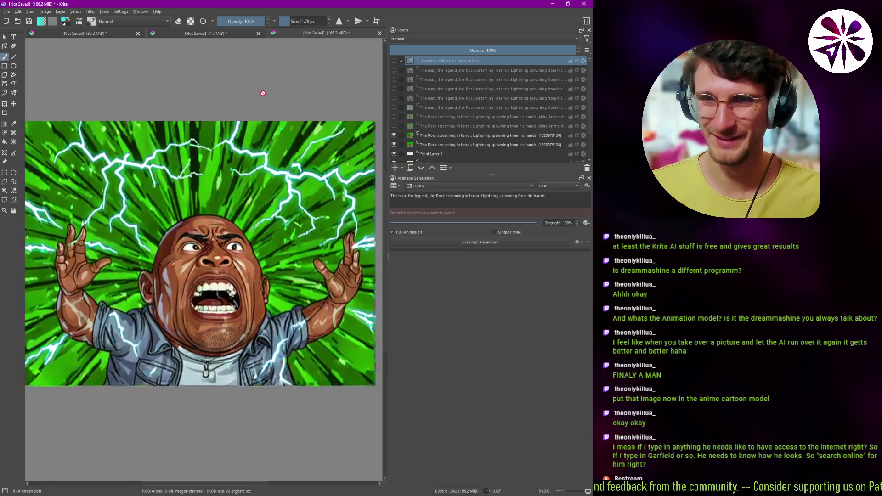
key(super+shift+s)
drag(30, 128, 370, 381)
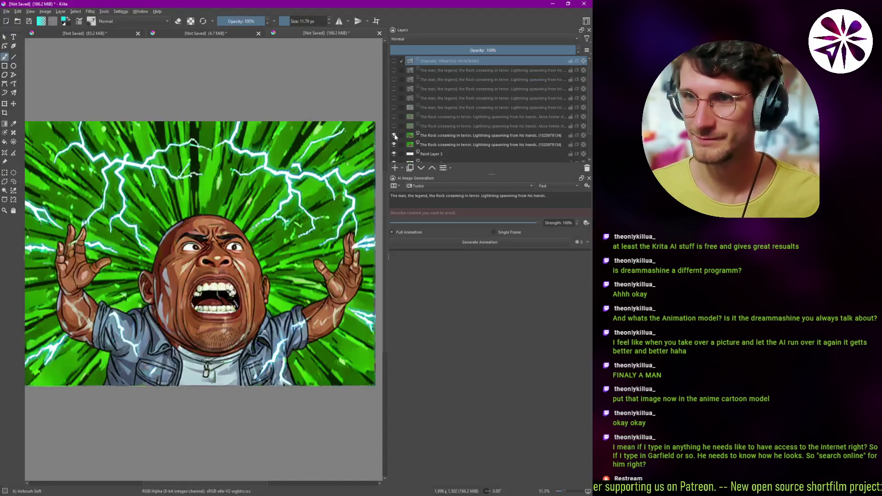
- Hide the remaining Rock layers and Paint Layer 3, and move the comic-style Rock layer above the lower Akira Anime layer
click(393, 135)
click(394, 144)
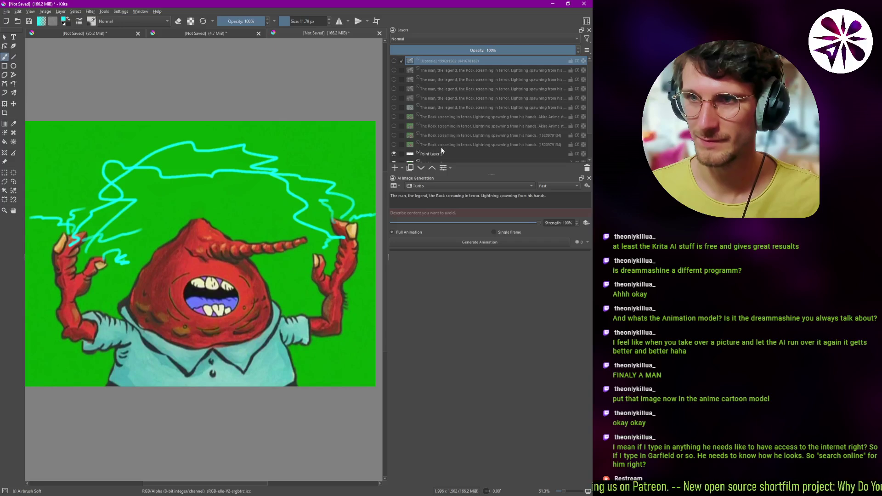
drag(441, 136, 437, 125)
click(394, 153)
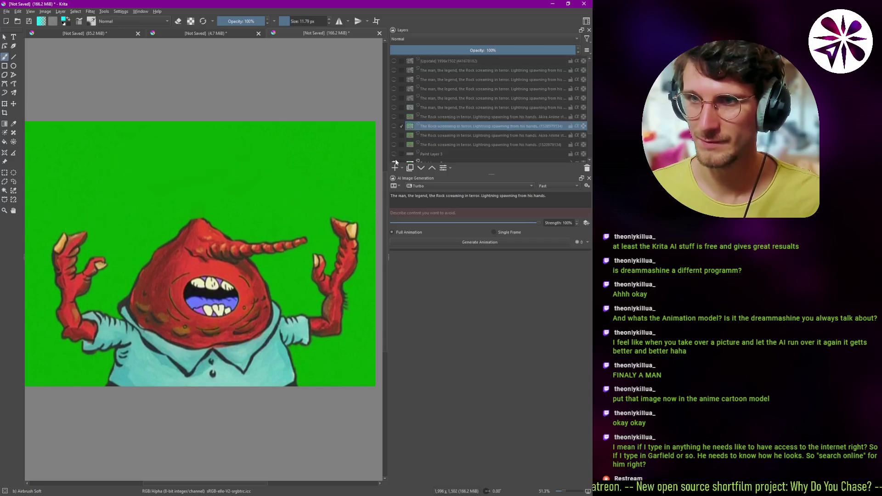
- Show the layers one by one from the comic-style Rock layer up to the upscaled storm image
click(394, 125)
click(394, 117)
click(394, 107)
click(394, 98)
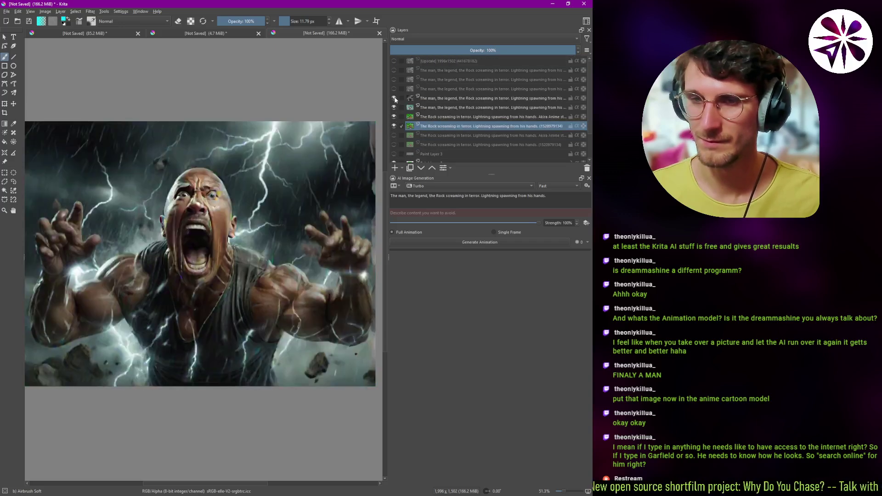
click(394, 89)
click(393, 79)
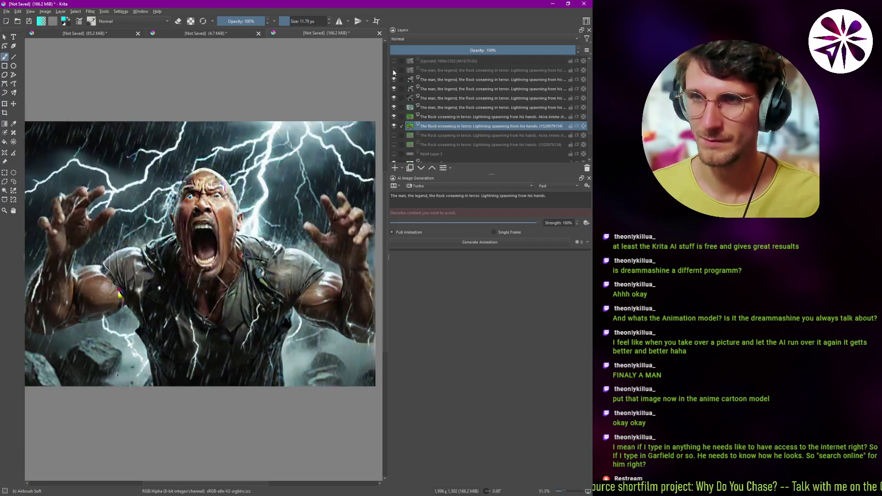
click(394, 70)
click(394, 61)
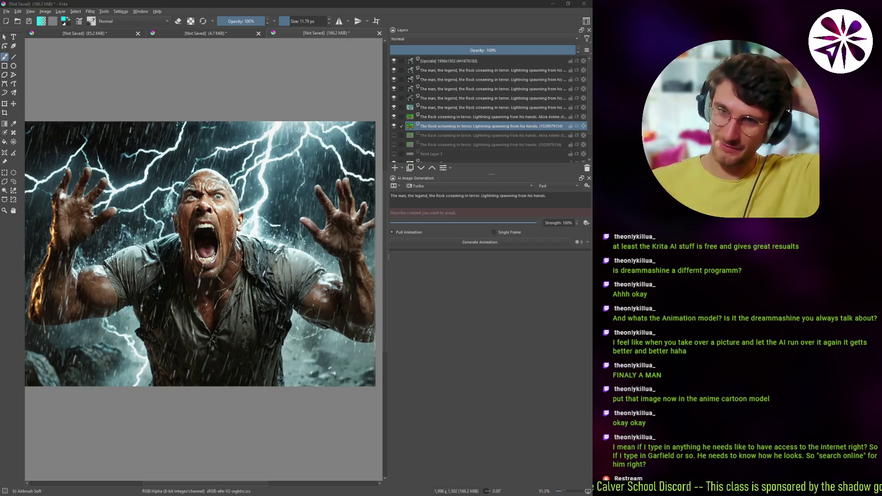
click(407, 271)
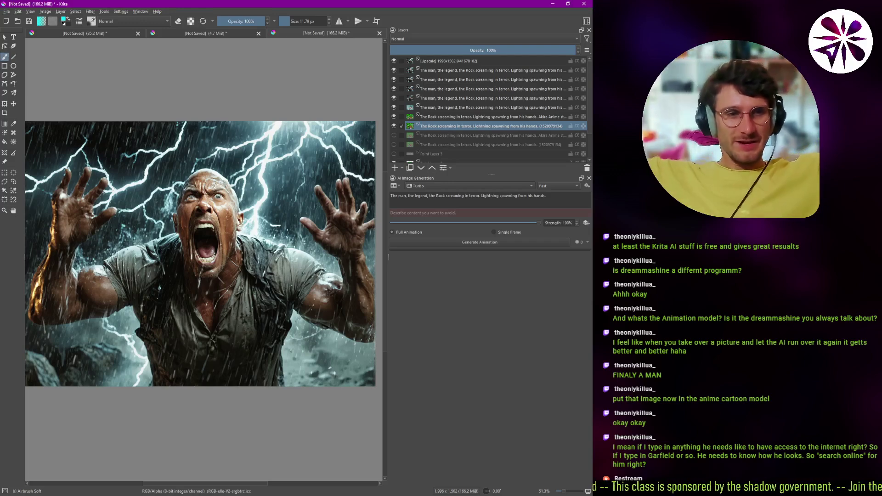